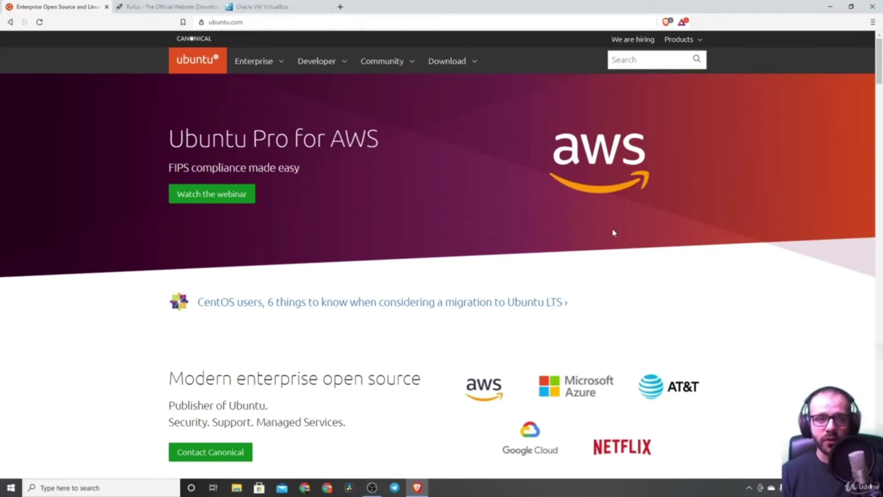
Download the Ubuntu Desktop 20.04 LTS image from ubuntu.com
left_click(226, 22)
left_click(386, 108)
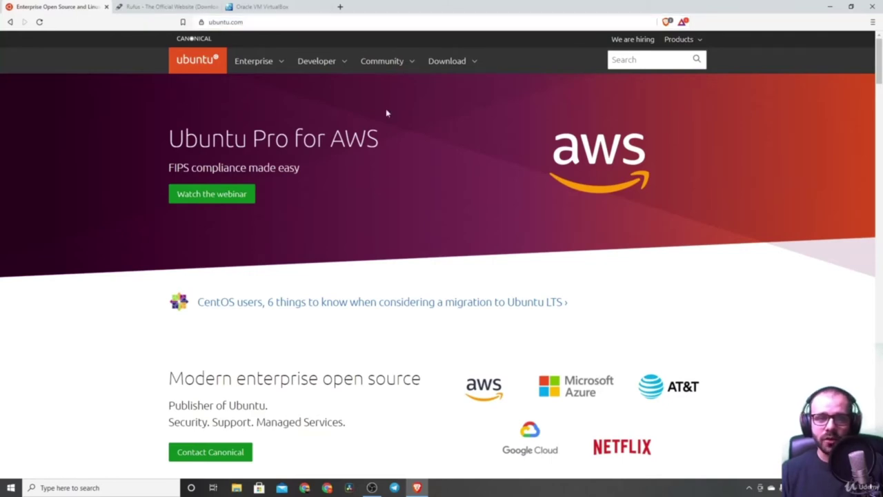
left_click(471, 61)
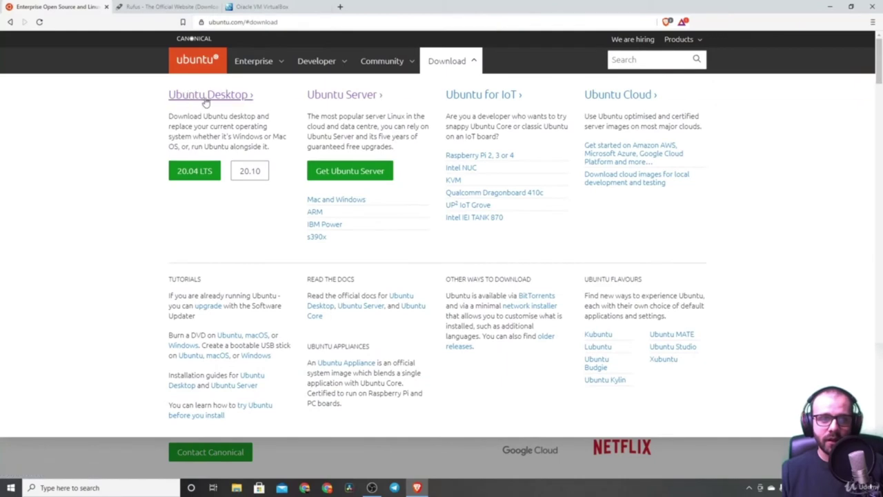
left_click(198, 177)
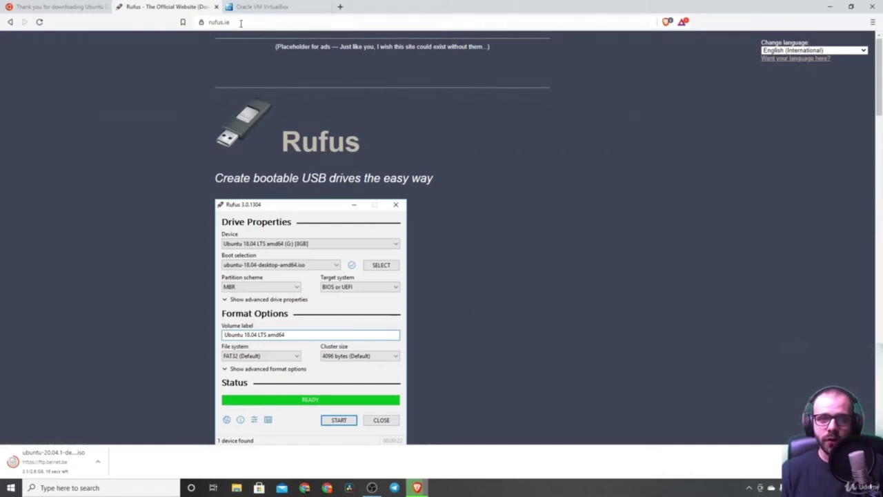
Download Rufus 3.13 from rufus.ie into the Downloads folder, and bring up the VirtualBox website
scroll(394, 177, "down", 5)
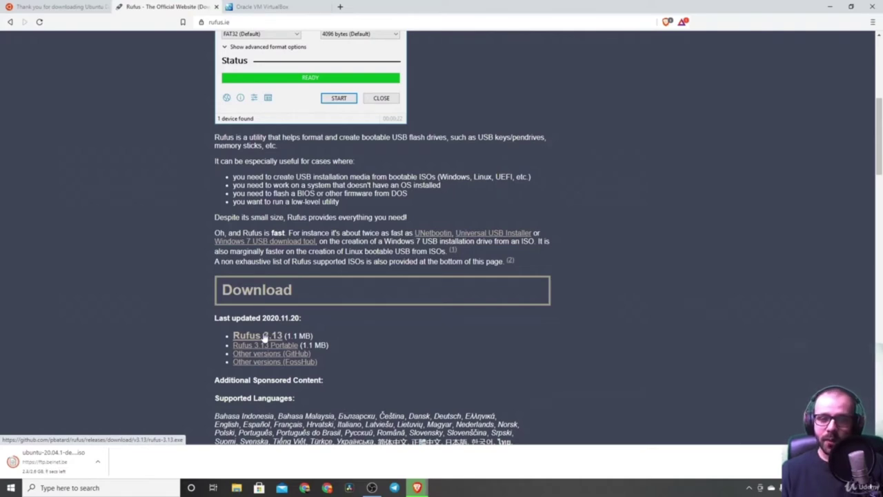
left_click(264, 337)
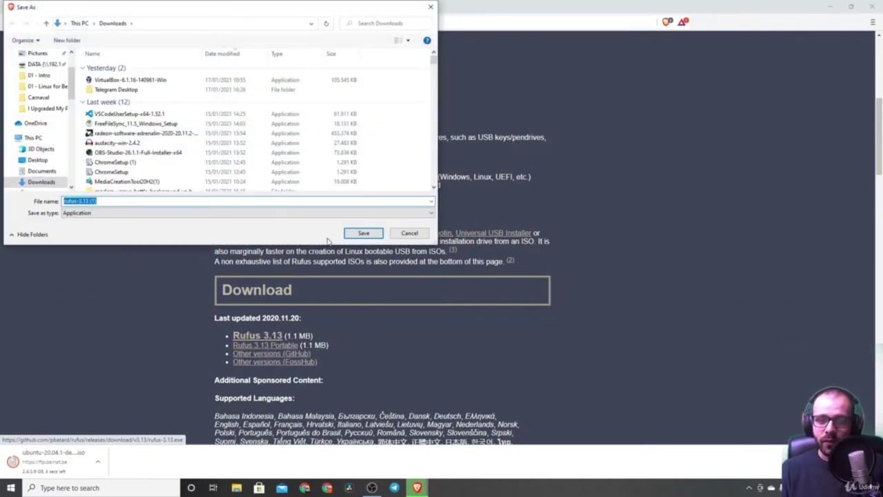
left_click(363, 233)
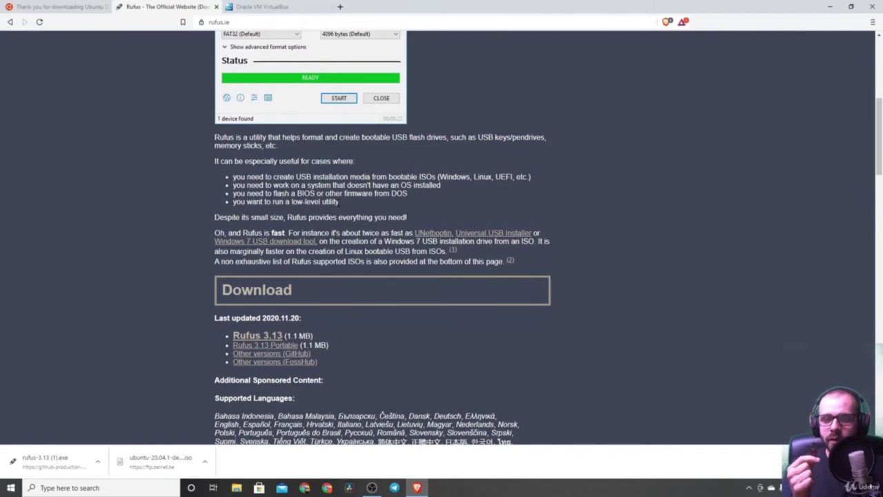
left_click(266, 6)
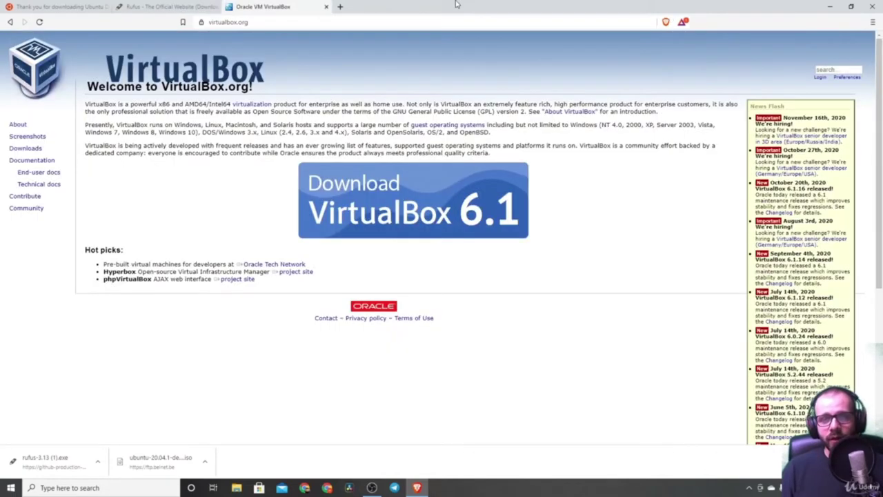
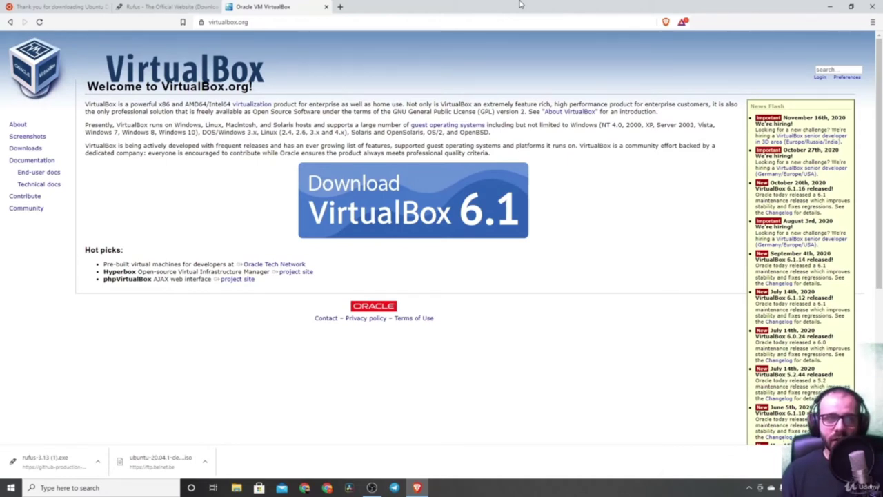
Use the downloaded Rufus, declining update checks, to write ubuntu-20.04.1-desktop-amd64.iso to the ESD-USB drive in ISO Image mode
left_click(42, 461)
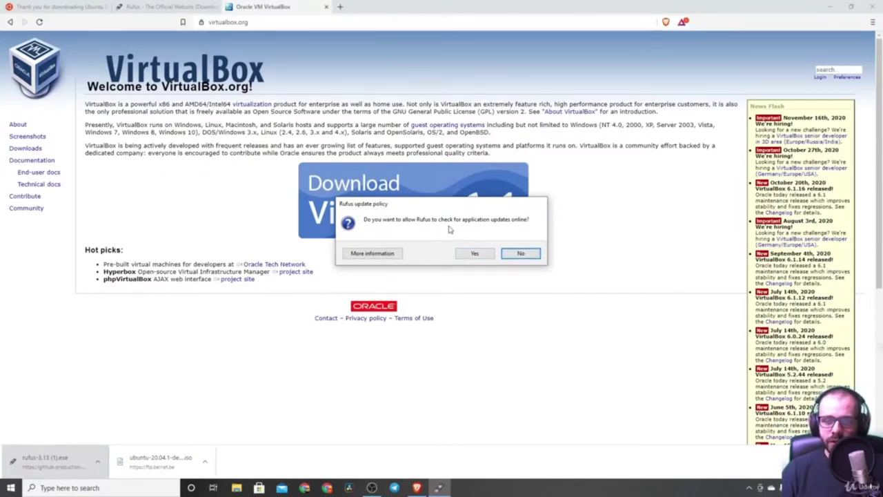
left_click(521, 253)
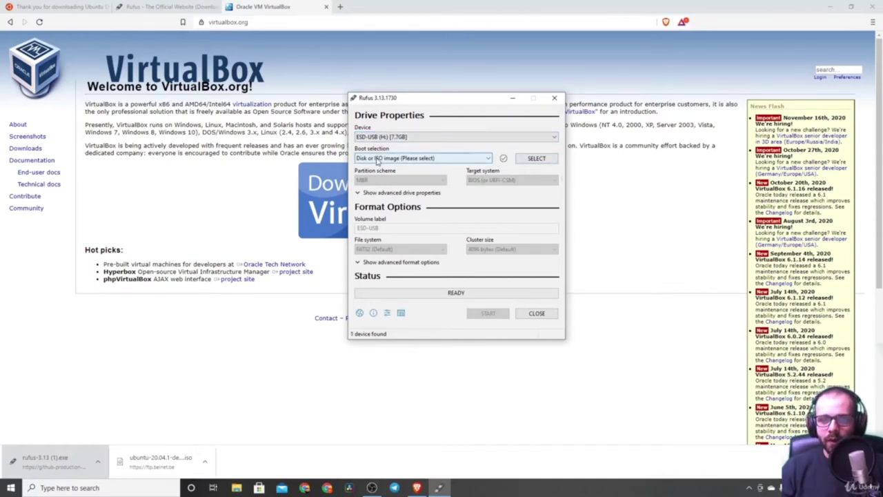
left_click(539, 161)
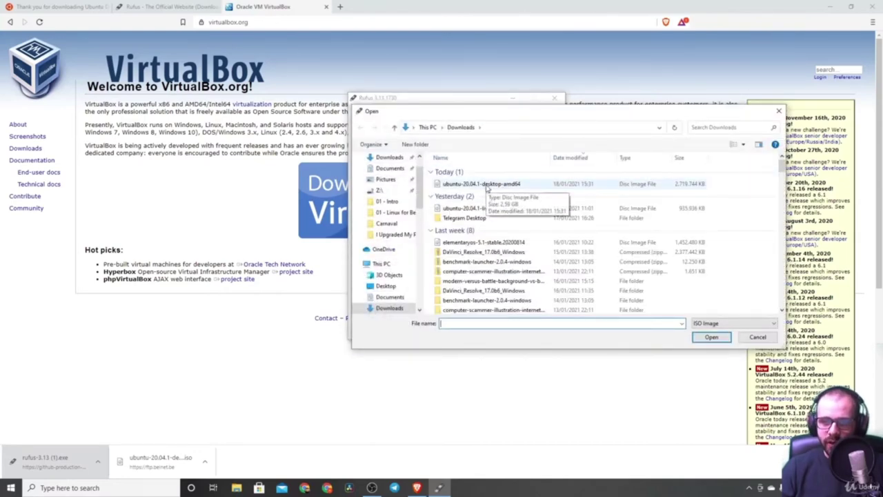
double_click(487, 188)
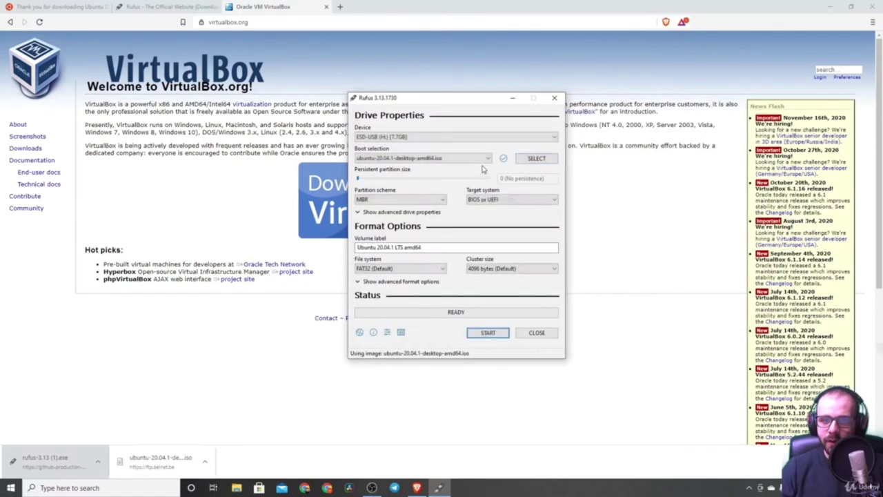
left_click(486, 334)
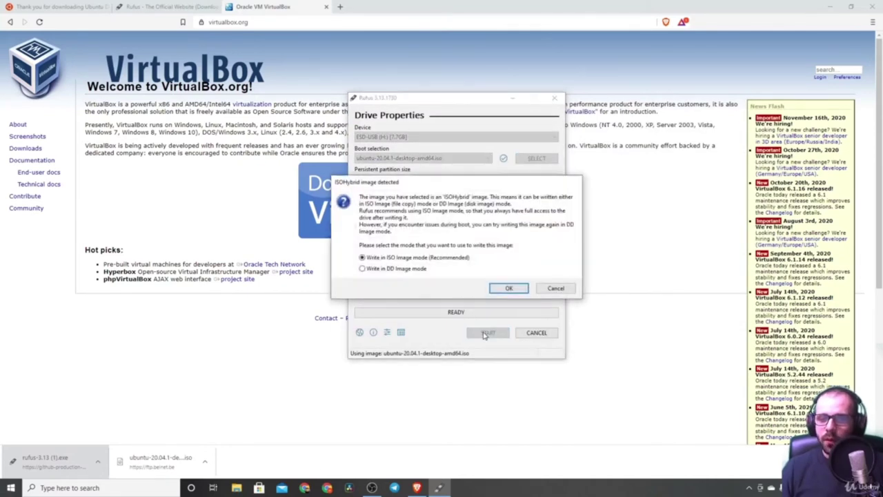
left_click(508, 288)
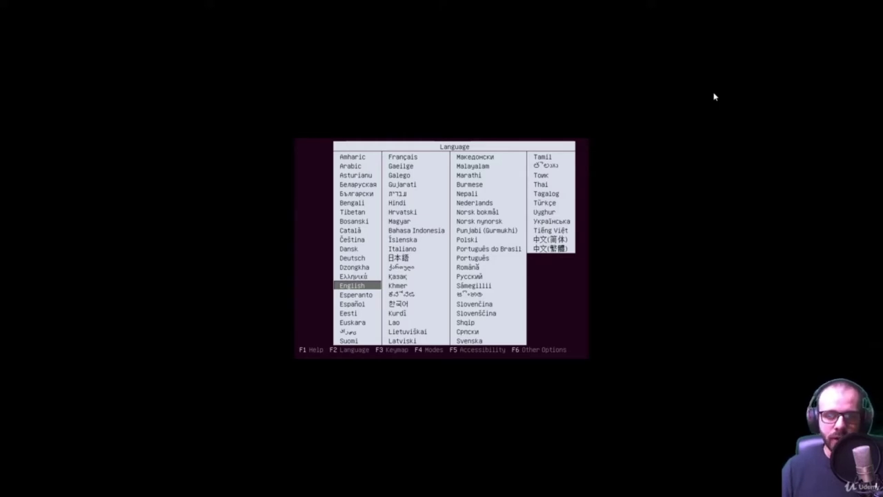
Choose English as the boot language and start Install Ubuntu from the boot options
key("Return")
key("Down")
key("Up")
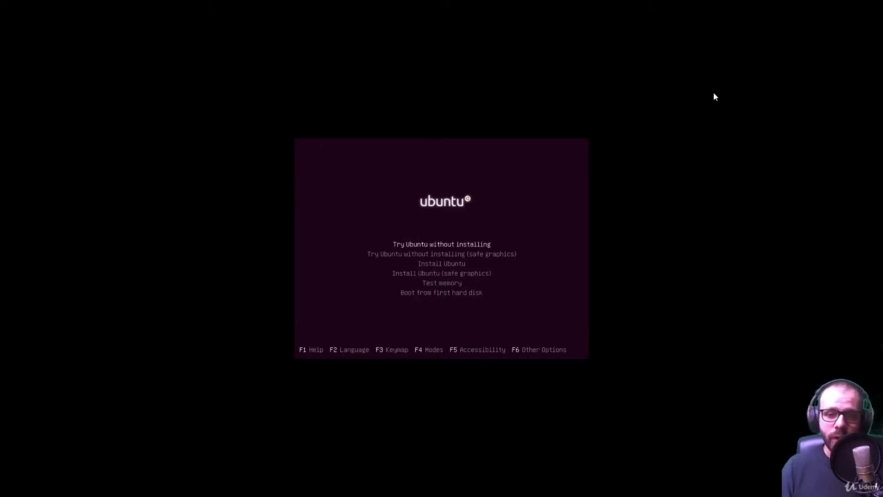
key("Down")
key("Down")
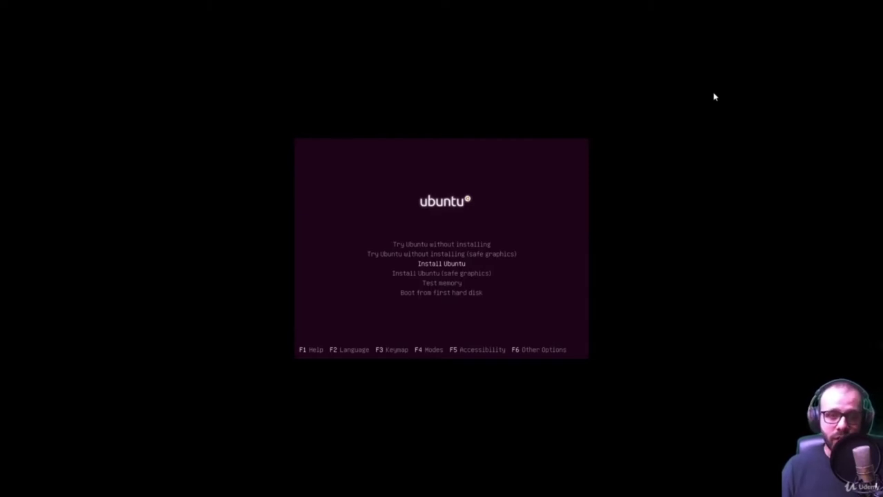
key("Return")
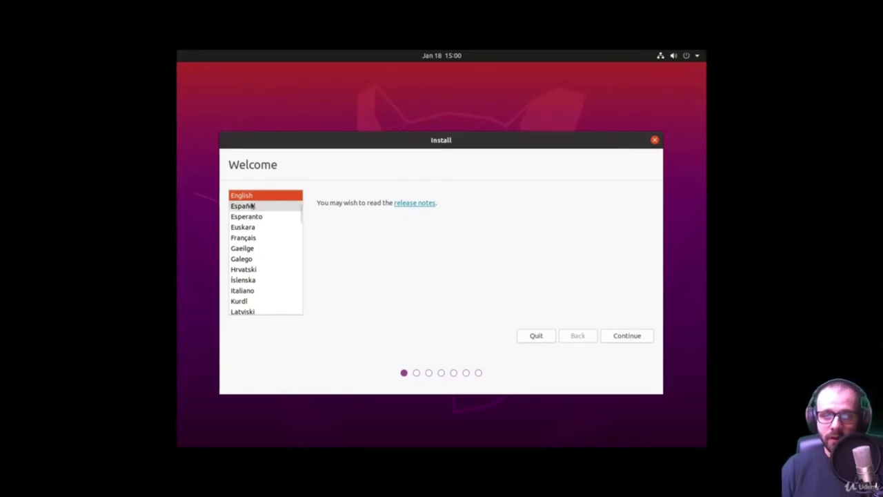
Accept English, the English (US) keyboard layout, and a Normal installation that downloads updates while installing
left_click(614, 336)
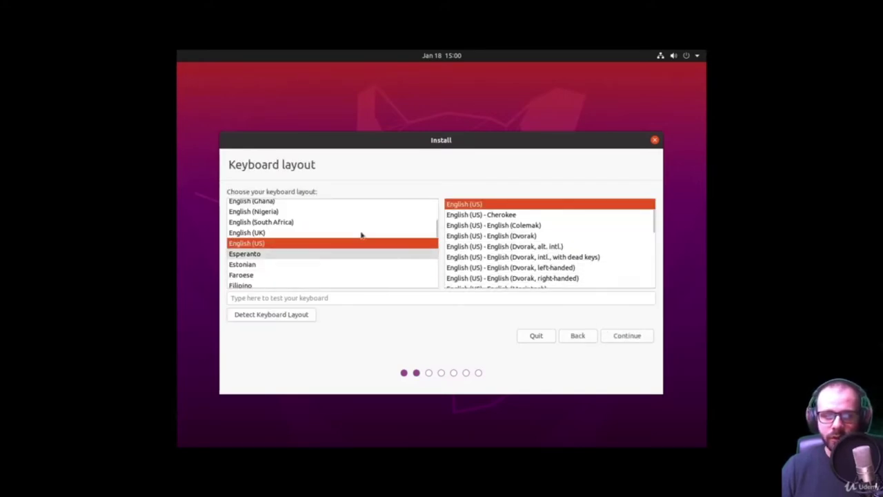
left_click(640, 338)
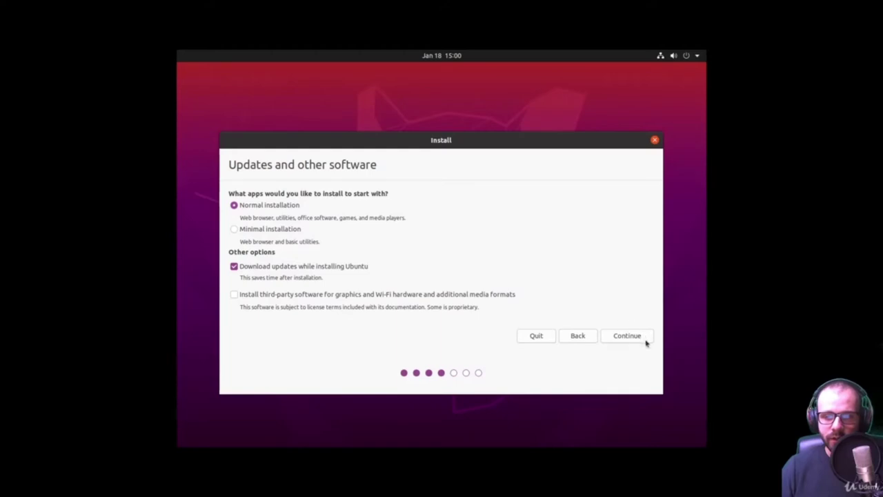
left_click(645, 343)
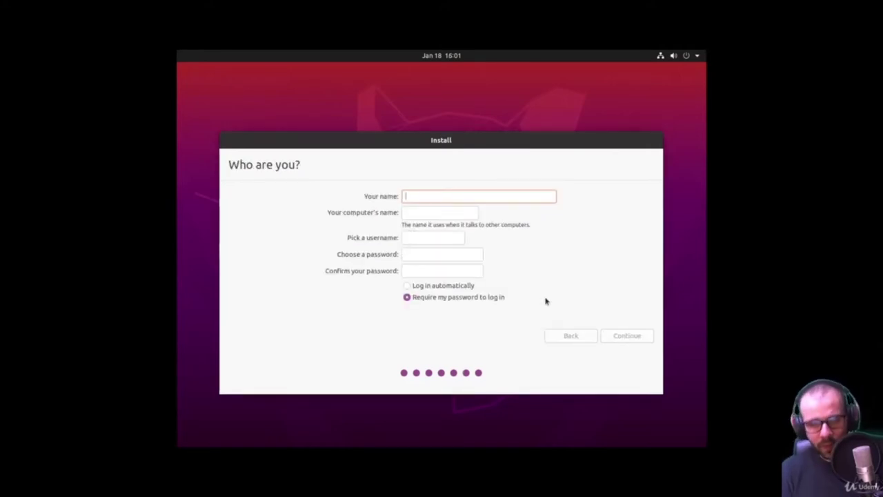
Enter the user's name, keep the suggested computer name and username, enter and confirm the account password, and continue the installation
type("Herbert")
key("Tab")
key("Tab")
key("Tab")
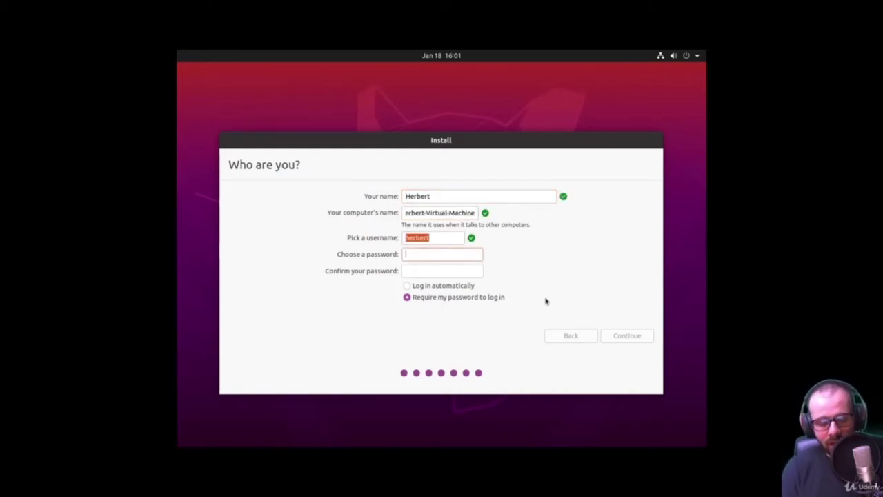
type("••")
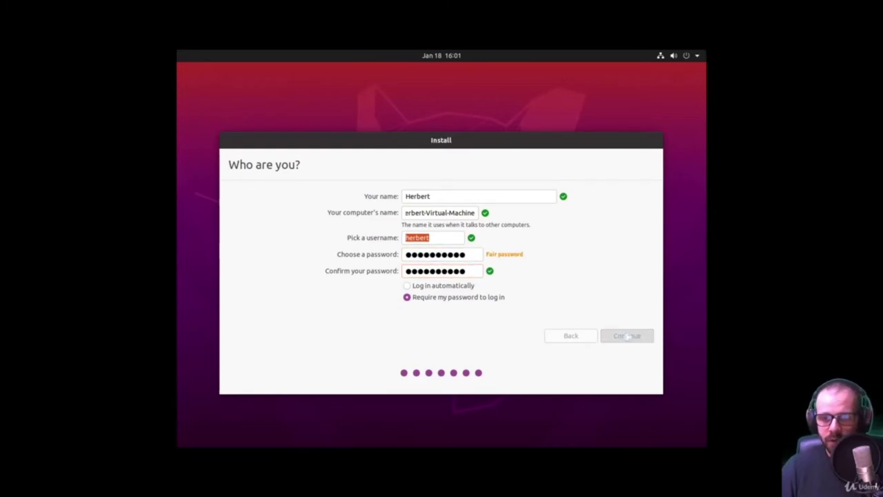
left_click(623, 336)
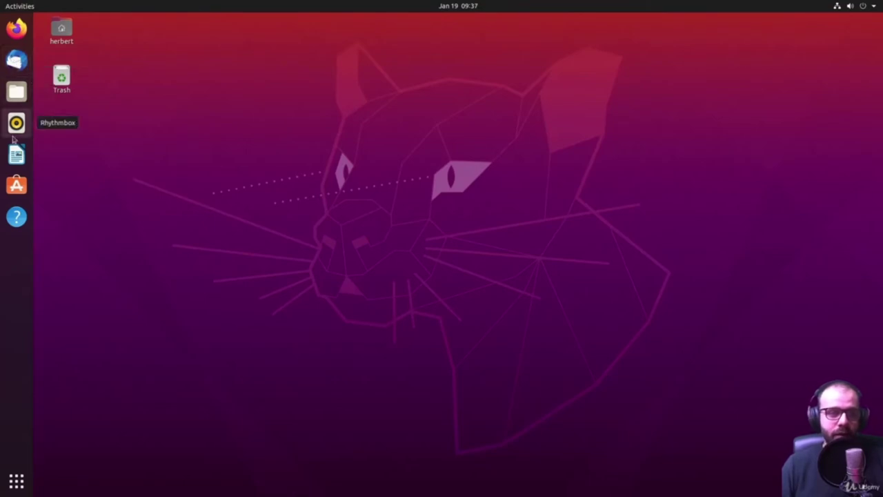
Look through Ubuntu Software in a maximized window, including the News and Weather category, and close it
left_click(17, 186)
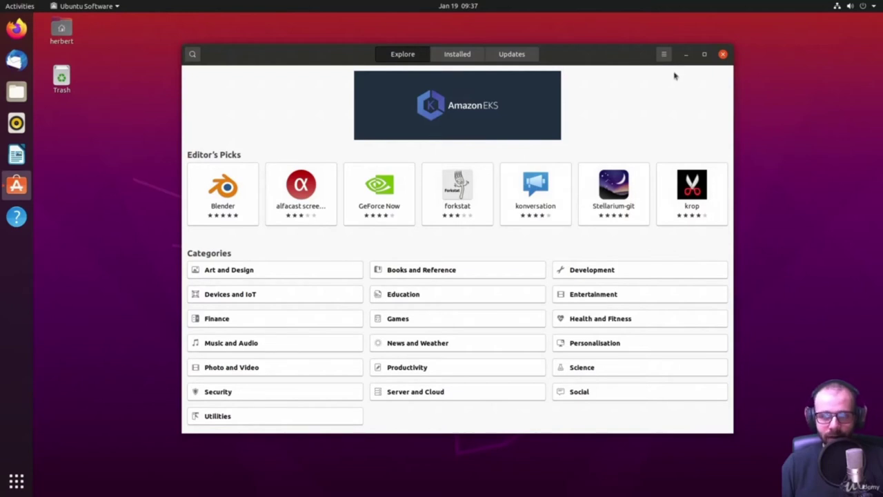
left_click(705, 54)
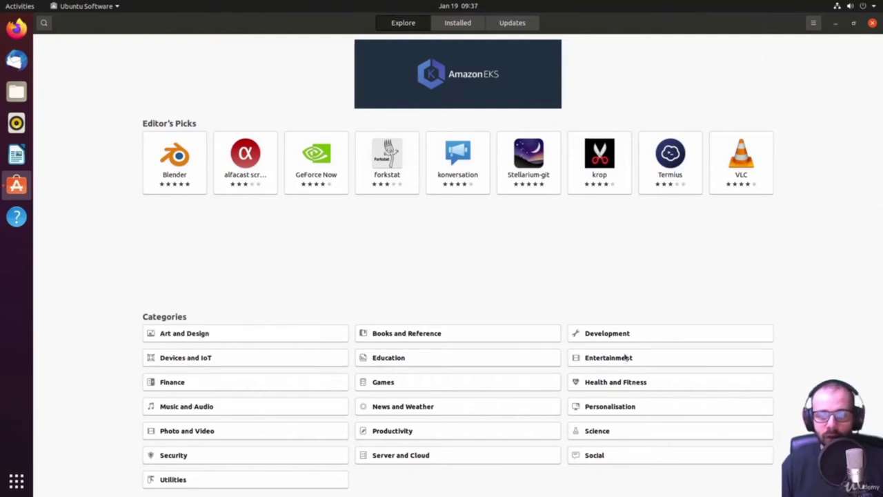
left_click(406, 412)
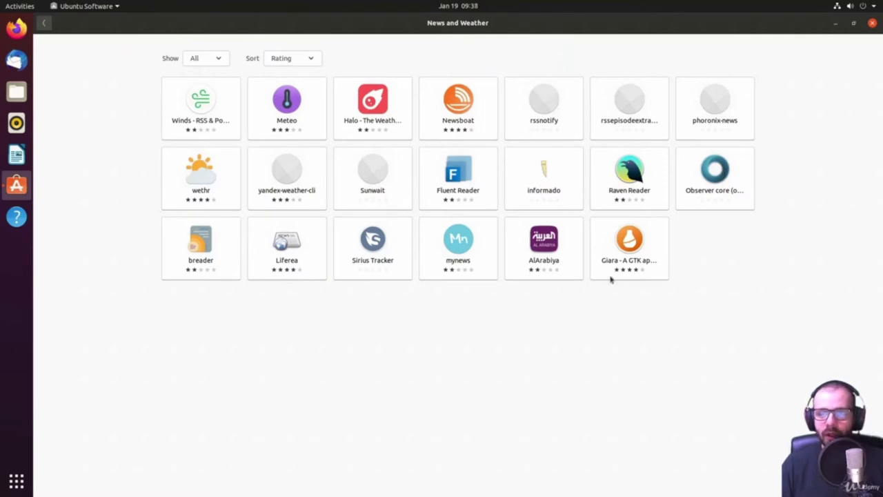
left_click(43, 24)
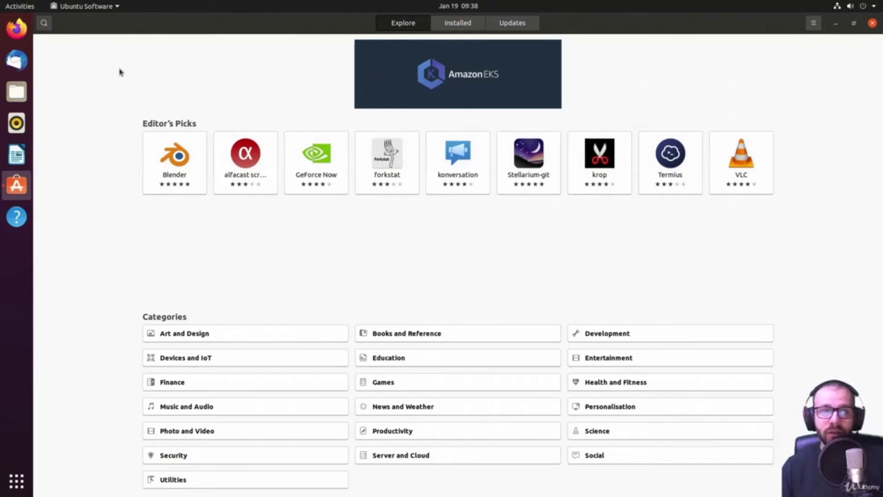
left_click(871, 24)
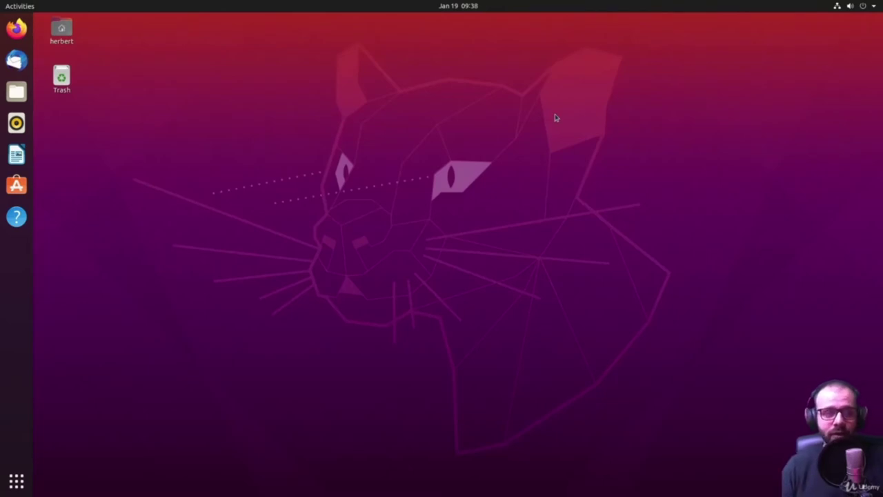
In Firefox, download and save Google Chrome as the 64 bit .deb package for Debian/Ubuntu, and show the recent downloads
left_click(18, 29)
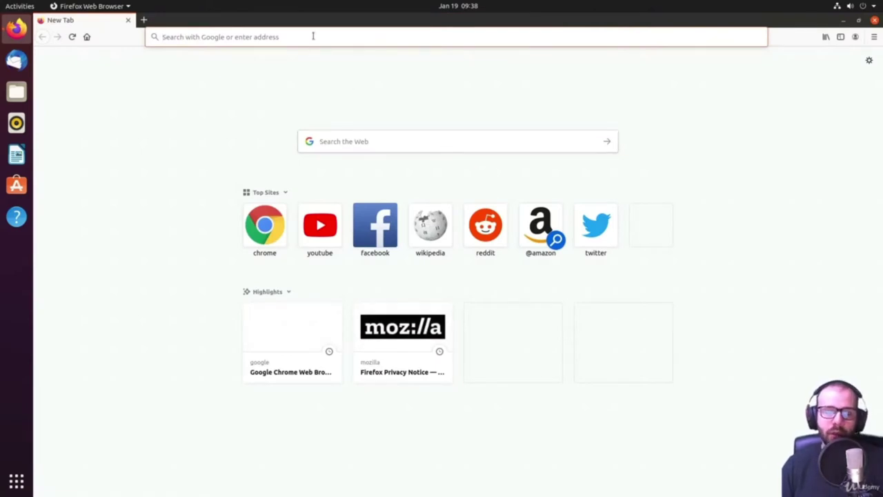
left_click(313, 36)
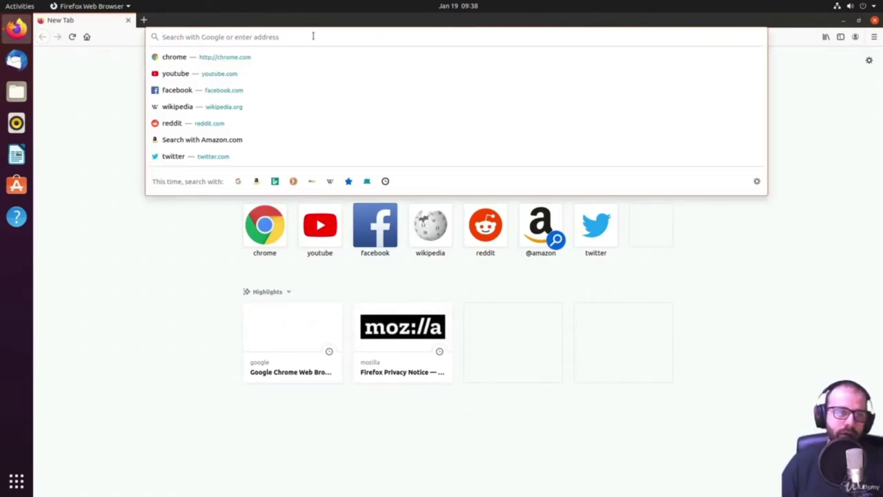
left_click(237, 55)
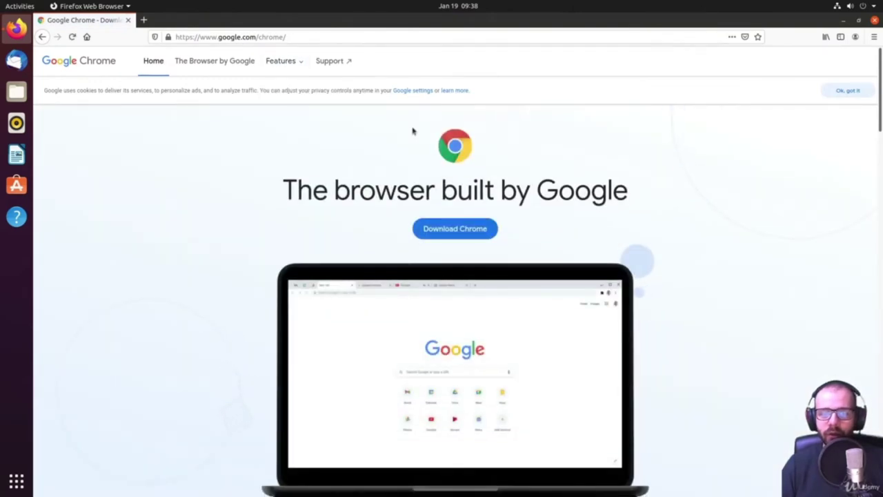
left_click(449, 229)
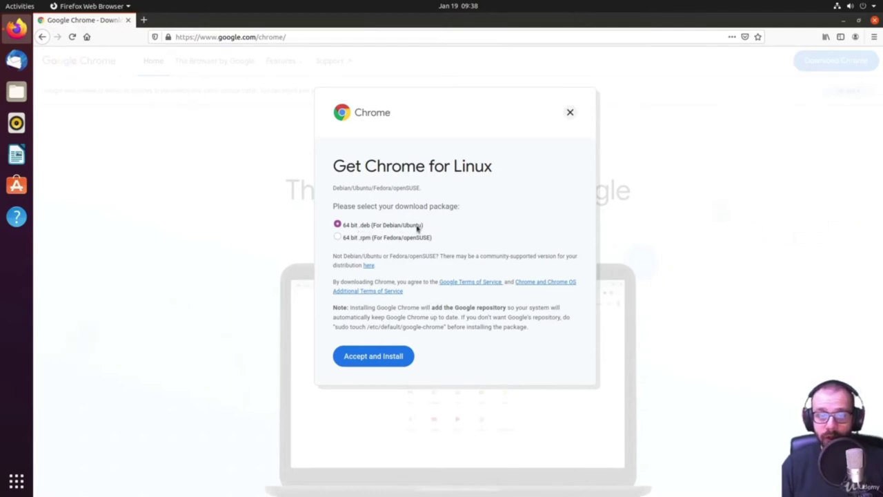
left_click(395, 357)
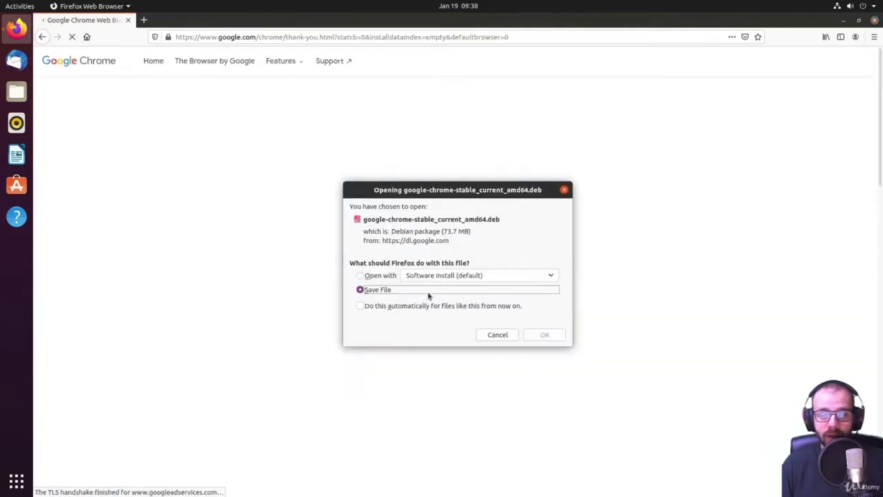
left_click(537, 334)
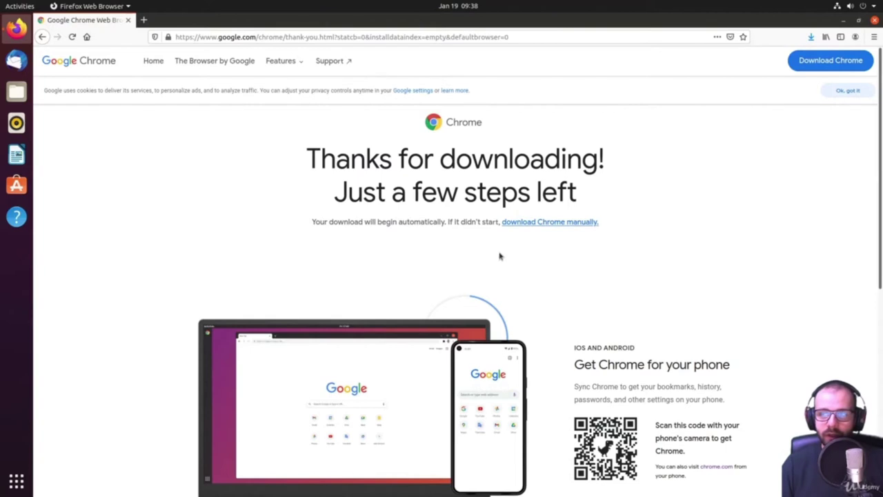
left_click(813, 38)
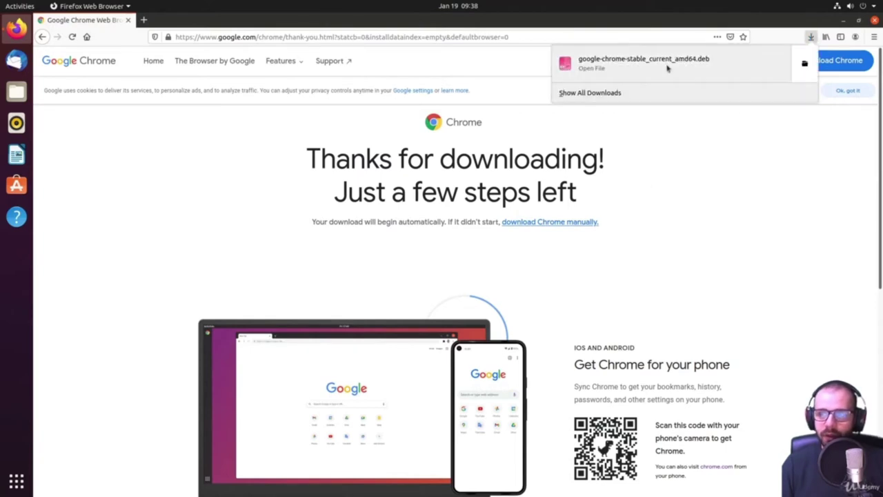
Install the downloaded google-chrome-stable_current_amd64.deb package through Ubuntu Software, authenticating with the account password, and close Ubuntu Software
left_click(641, 68)
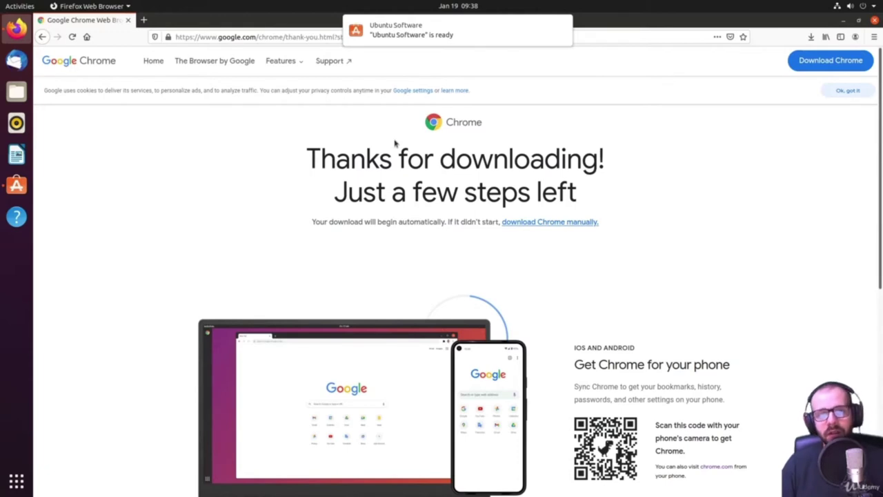
left_click(17, 185)
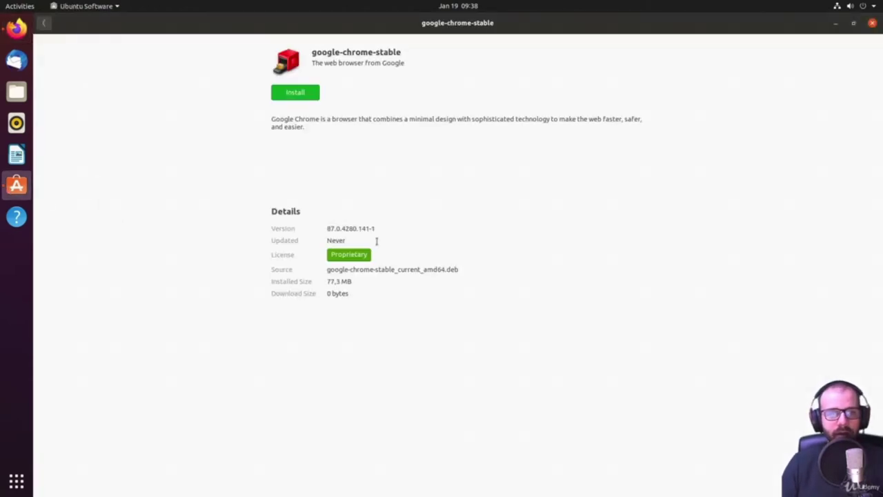
left_click(295, 92)
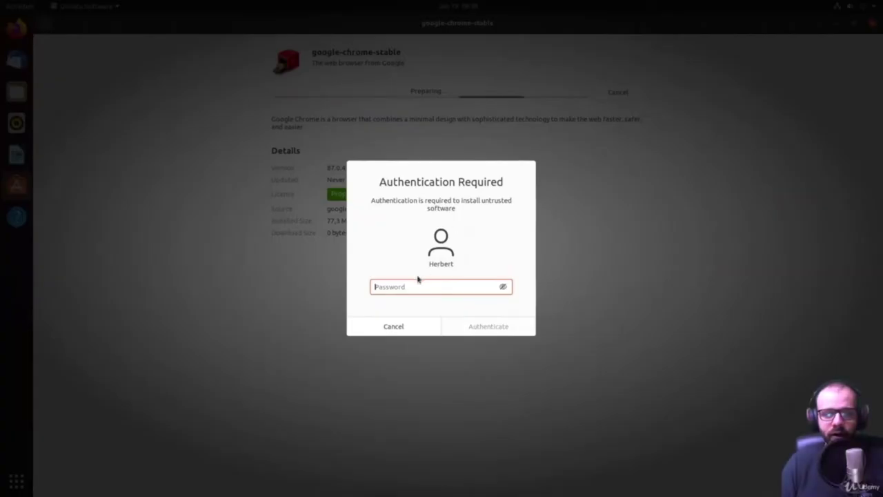
type("**********")
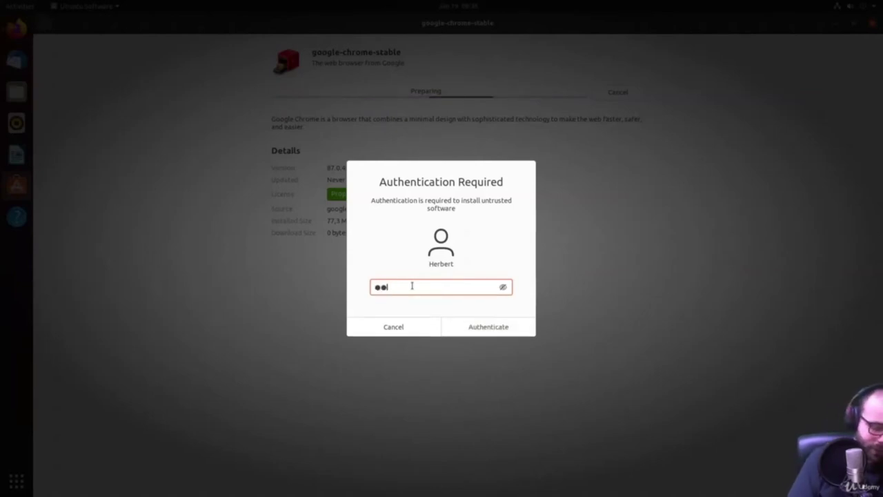
key("Return")
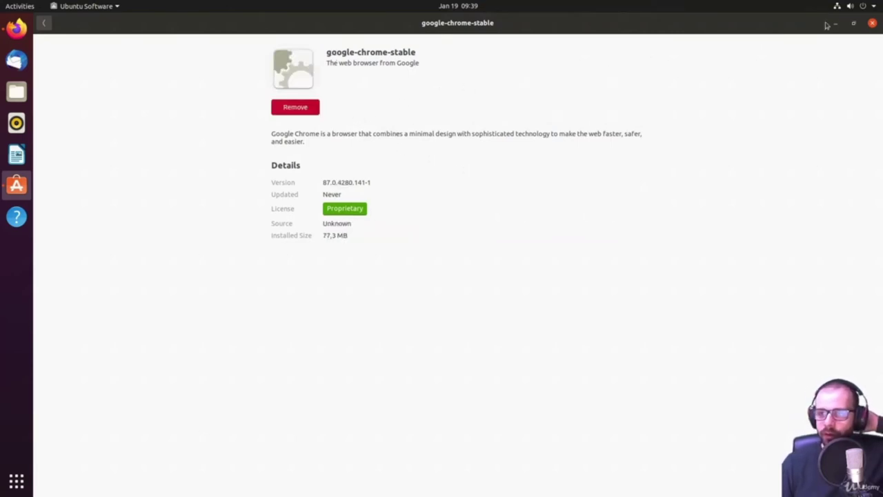
left_click(872, 22)
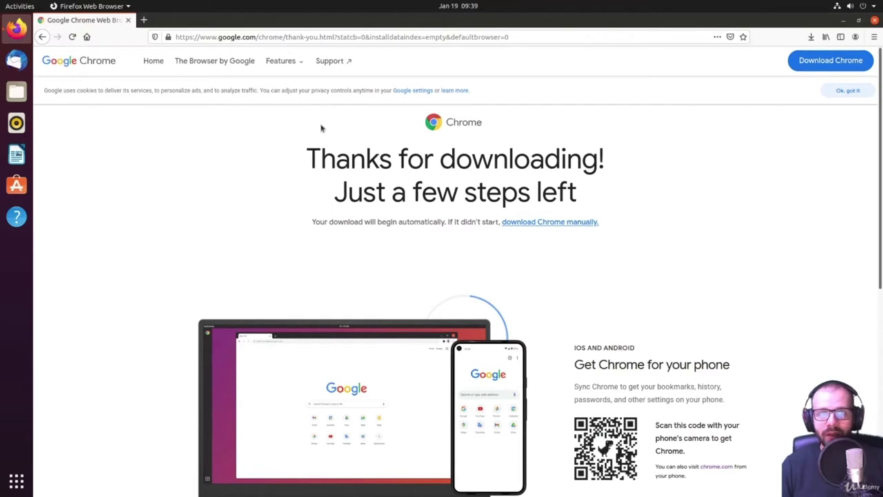
Search the applications for "chr" and launch Google Chrome, keeping it as default browser with usage statistics and crash reports enabled
left_click(16, 481)
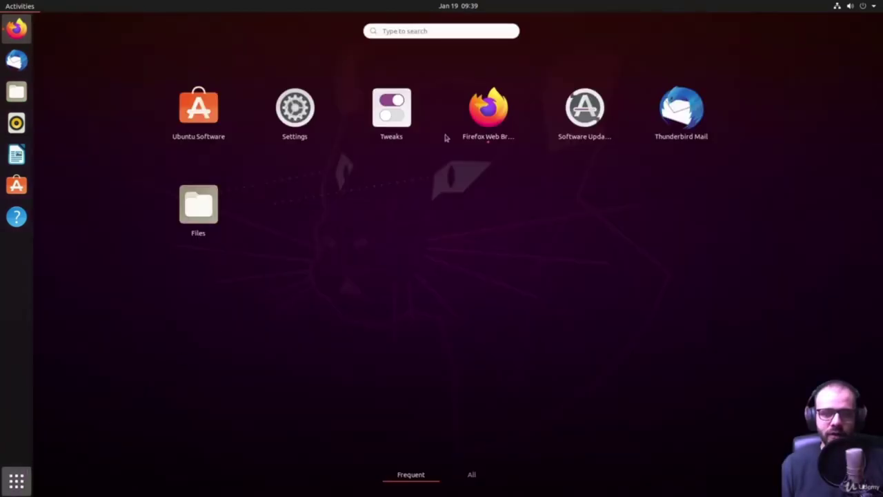
left_click(473, 476)
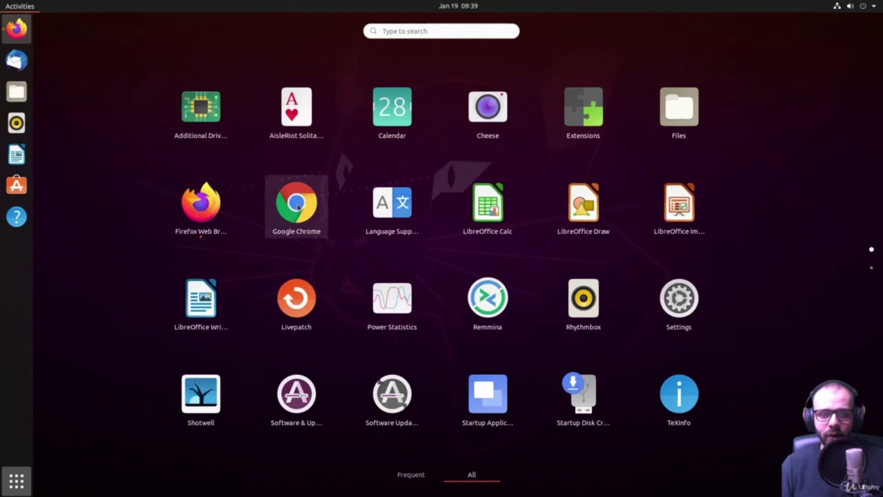
left_click(397, 475)
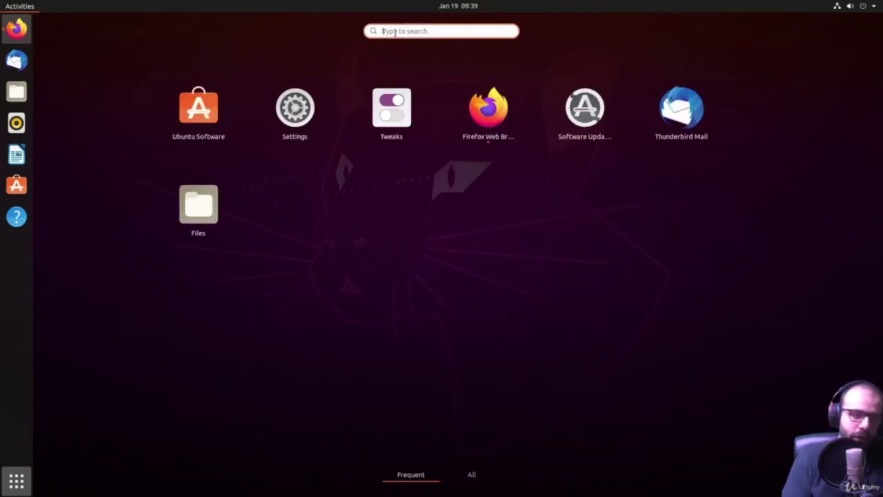
type("chr")
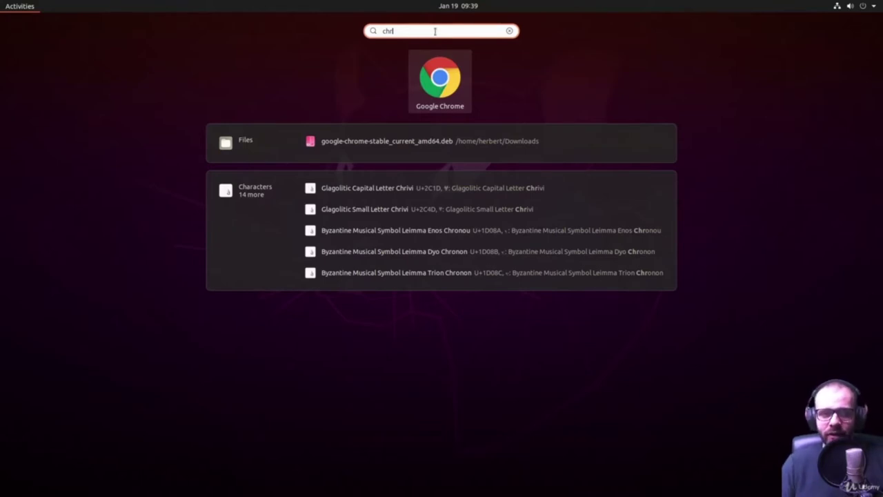
left_click(442, 78)
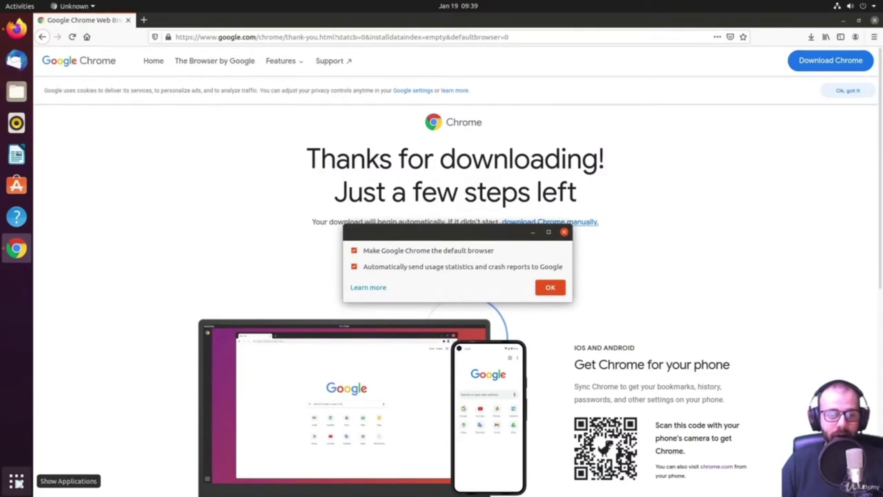
left_click(550, 287)
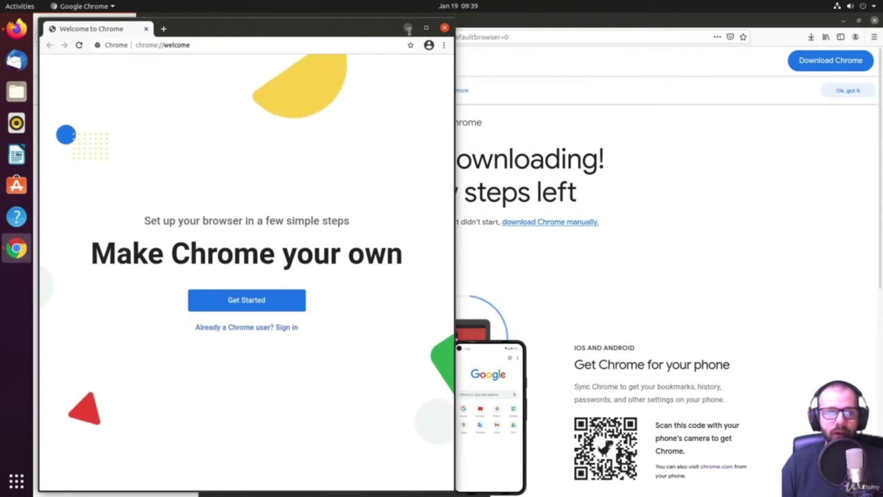
Minimize Chrome, search the Activities overview for "chr", then clear the search and leave the overview
left_click(408, 29)
left_click(20, 7)
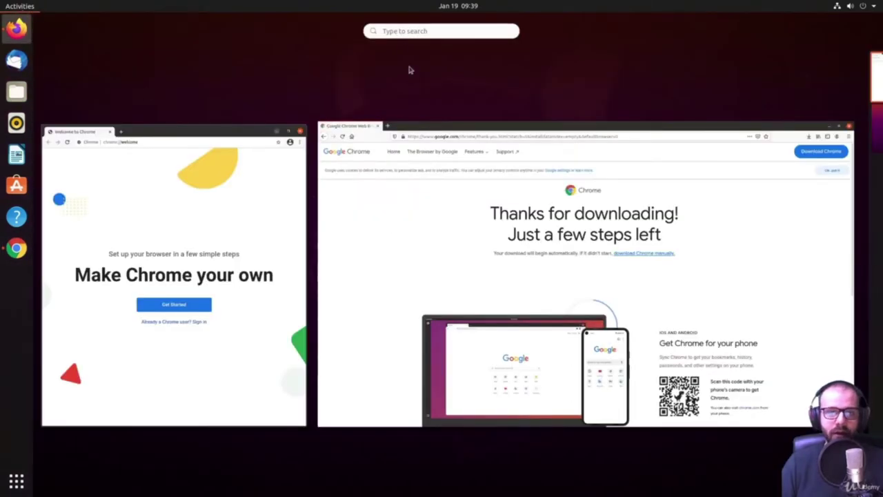
type("chr")
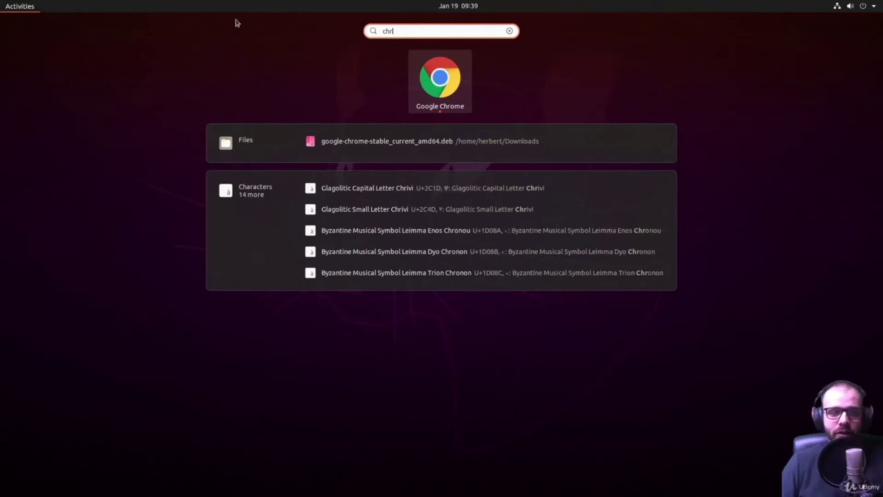
left_click(509, 31)
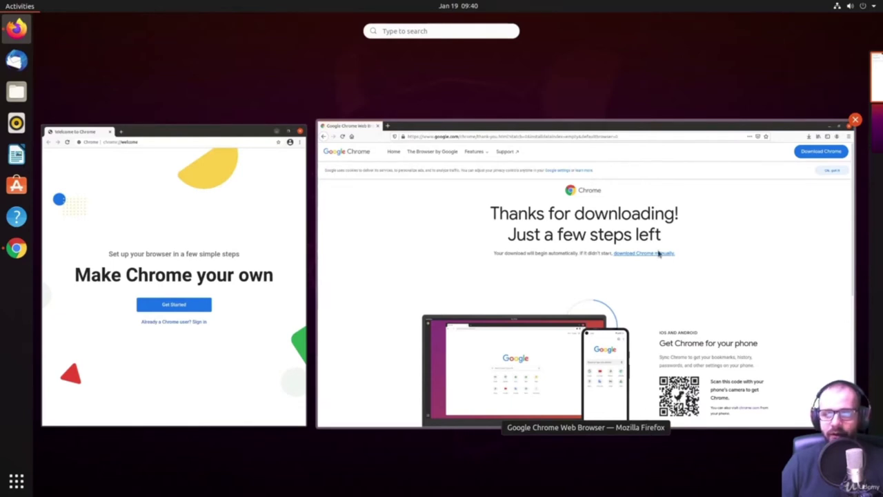
left_click(15, 10)
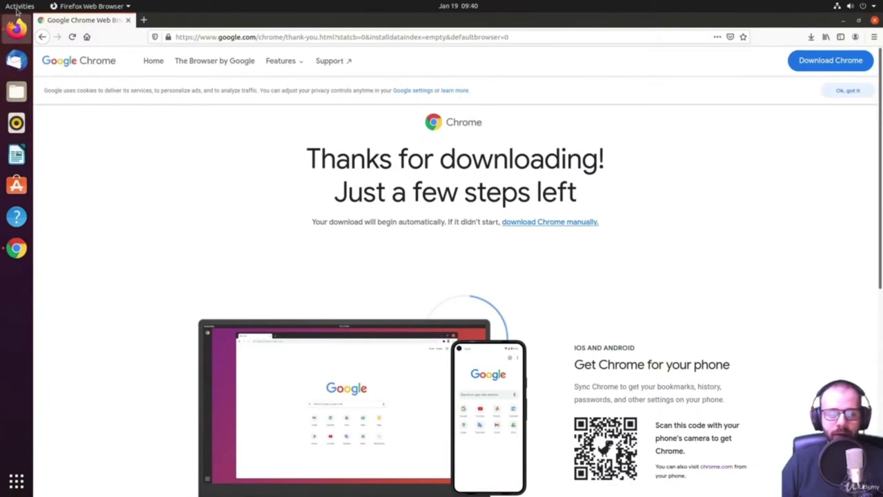
Switch back and forth between the Firefox and Chrome windows, and bring Chrome to the front from the window overview
key("alt+Tab")
key("alt+Tab")
key("alt+Tab")
key("alt+Tab")
key("alt+Tab")
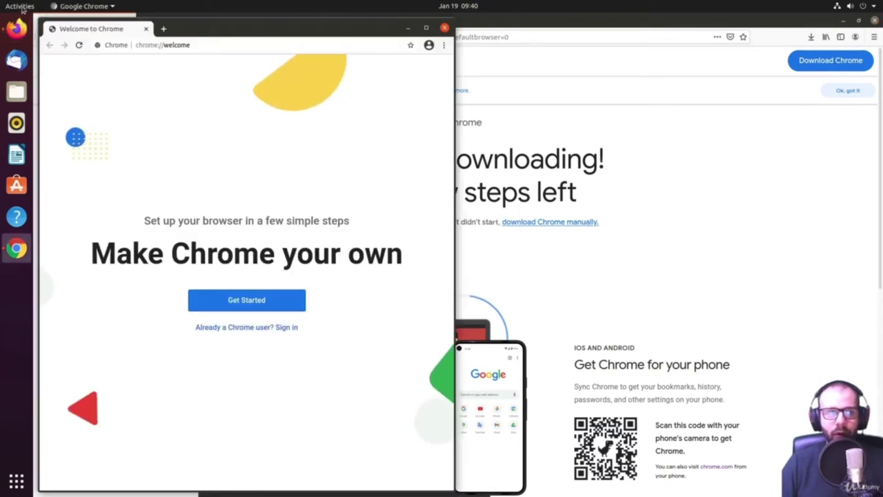
mouse_move(1, 1)
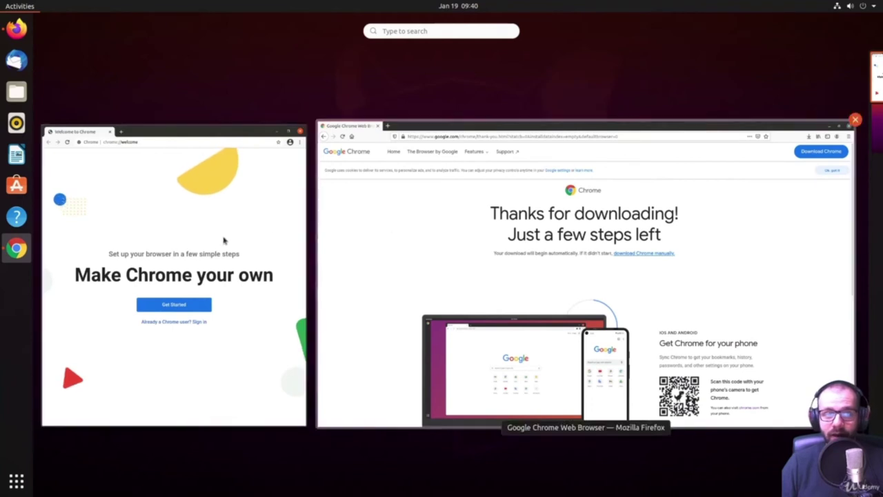
left_click(262, 211)
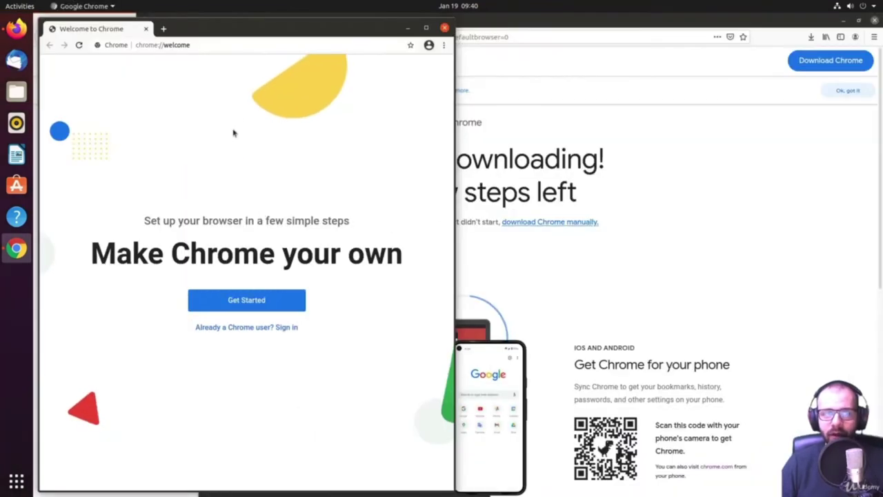
Maximize the Chrome window, and close both Chrome and Firefox
left_click(425, 28)
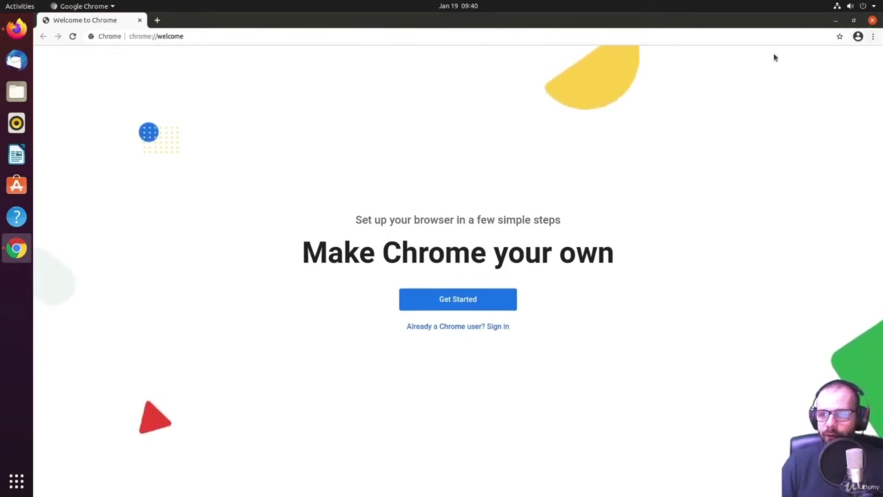
left_click(872, 22)
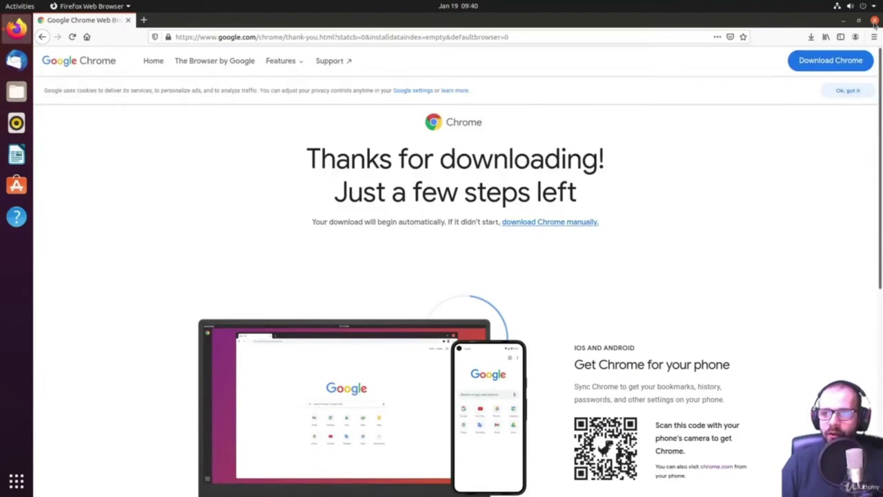
left_click(871, 20)
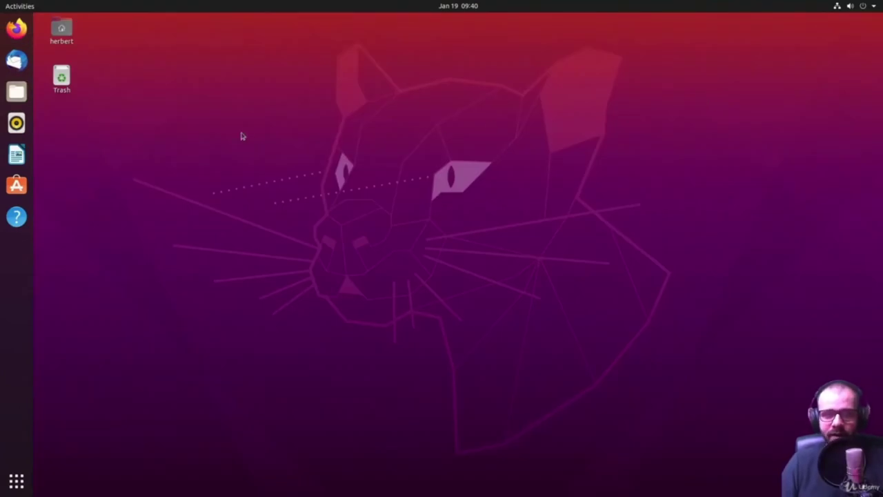
Look through the Documents, Downloads, Music and Pictures folders in the Files home folder, and close the file manager
left_click(21, 98)
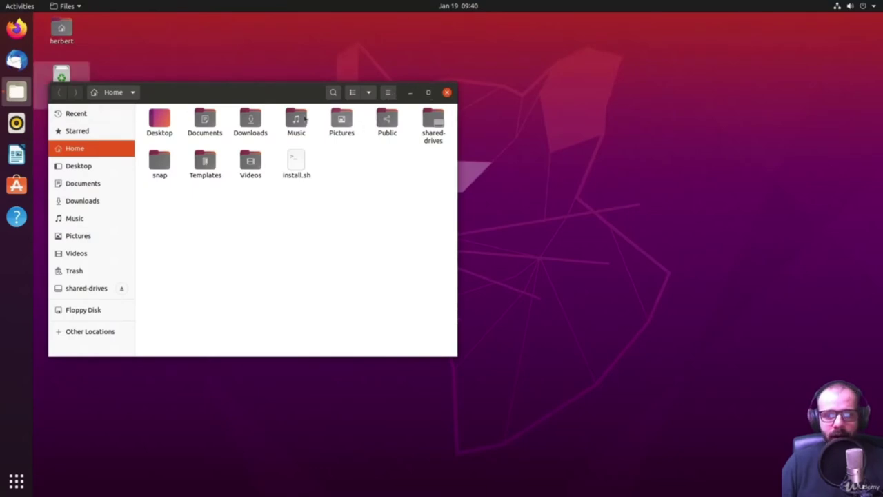
left_click(210, 132)
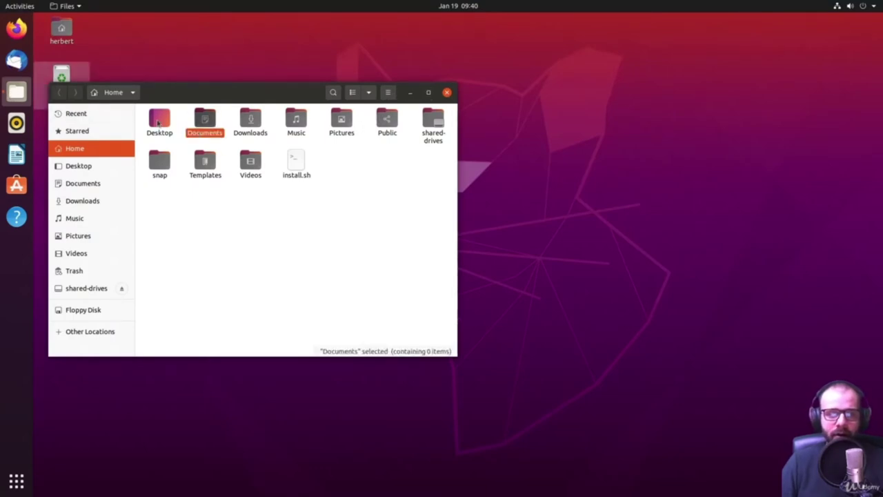
left_click(251, 137)
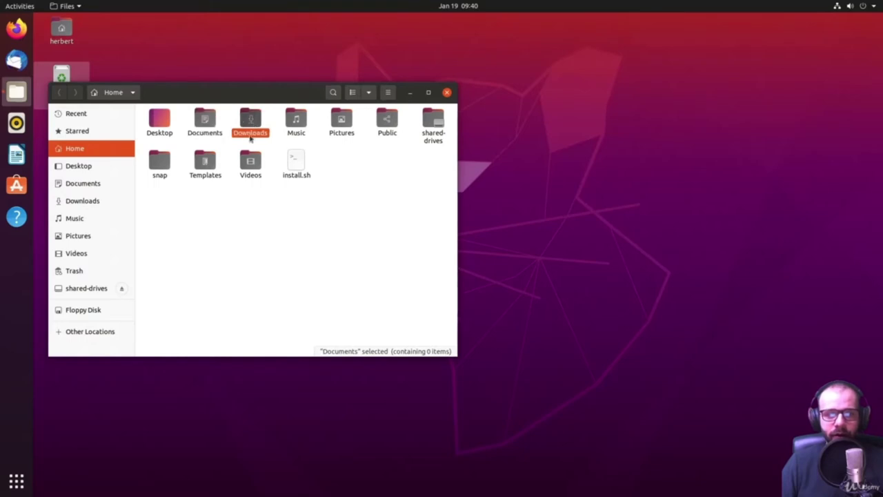
left_click(295, 128)
left_click(341, 131)
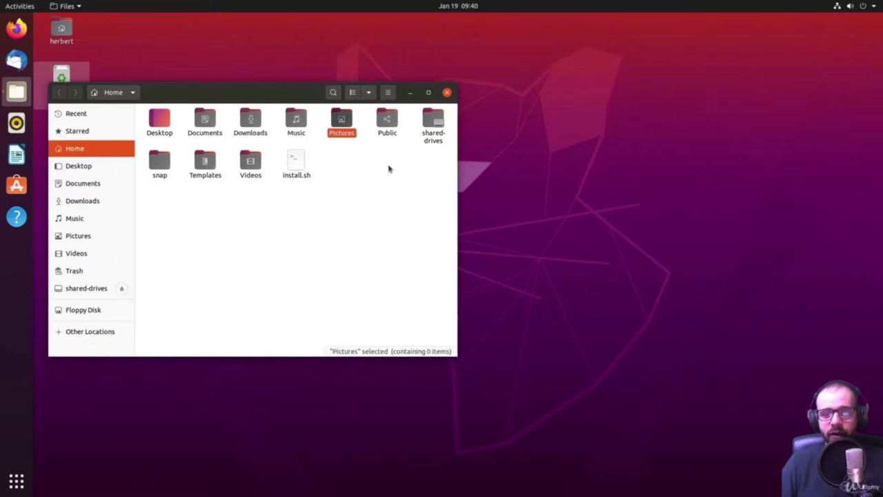
left_click(448, 92)
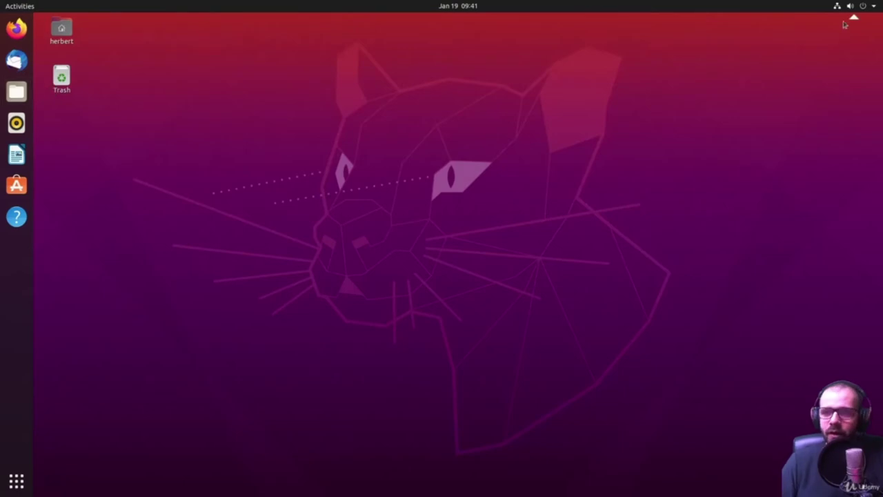
Open the system Settings and look through the list of setting categories
left_click(861, 11)
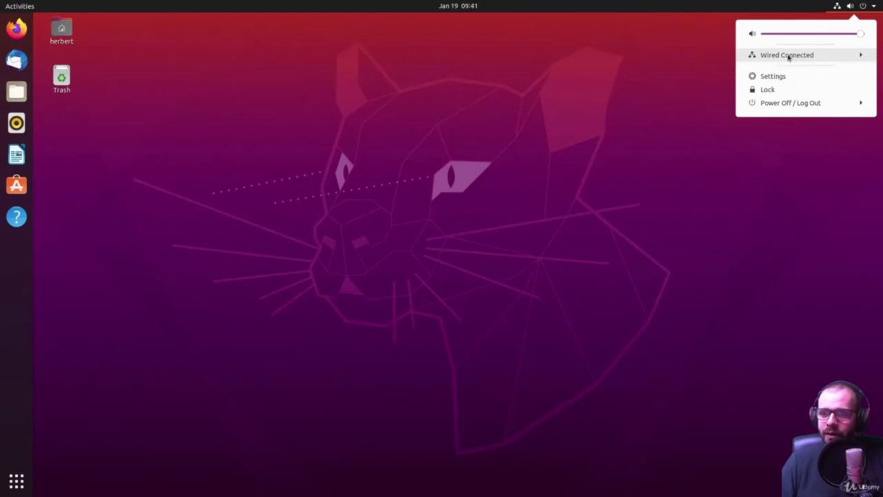
left_click(774, 78)
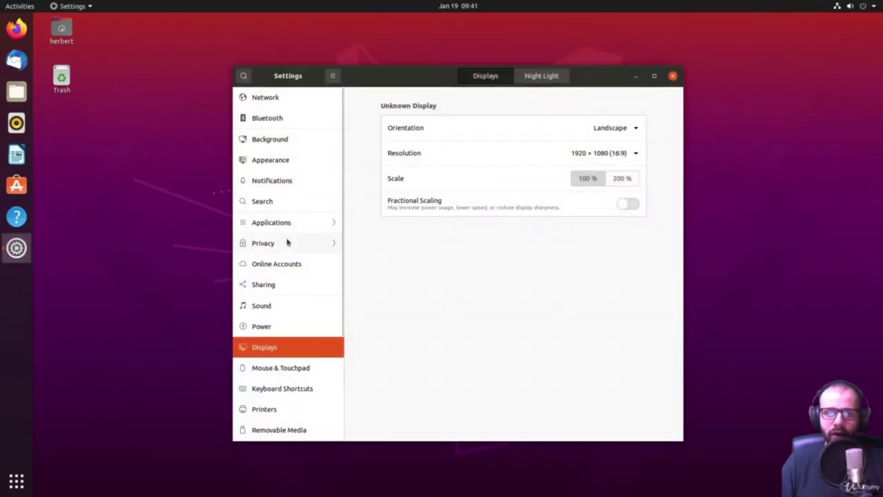
scroll(288, 207, "down", 5)
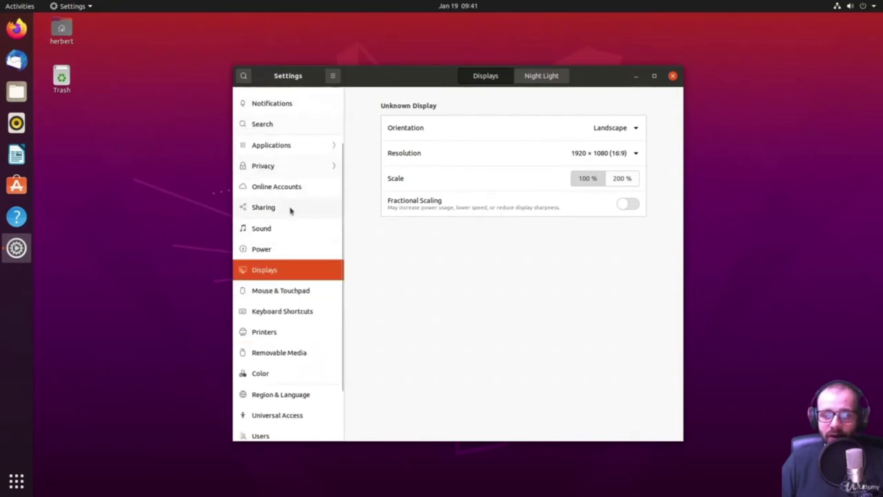
scroll(286, 276, "up", 5)
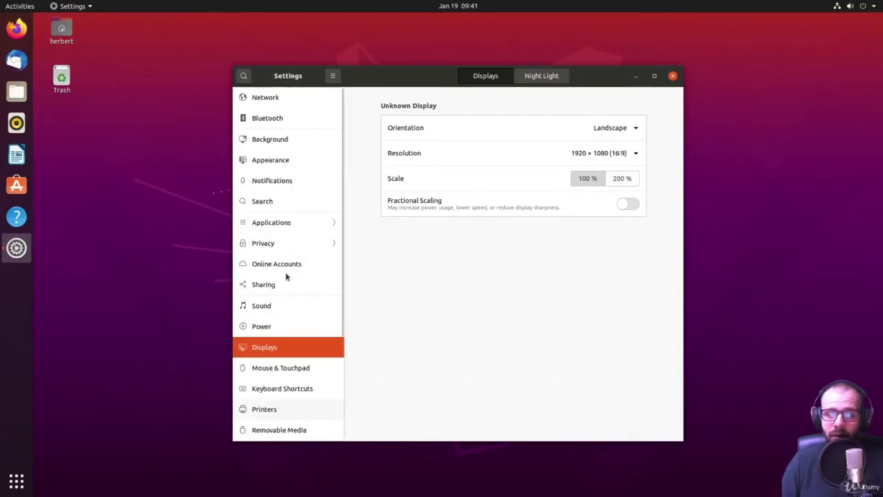
scroll(280, 324, "down", 2)
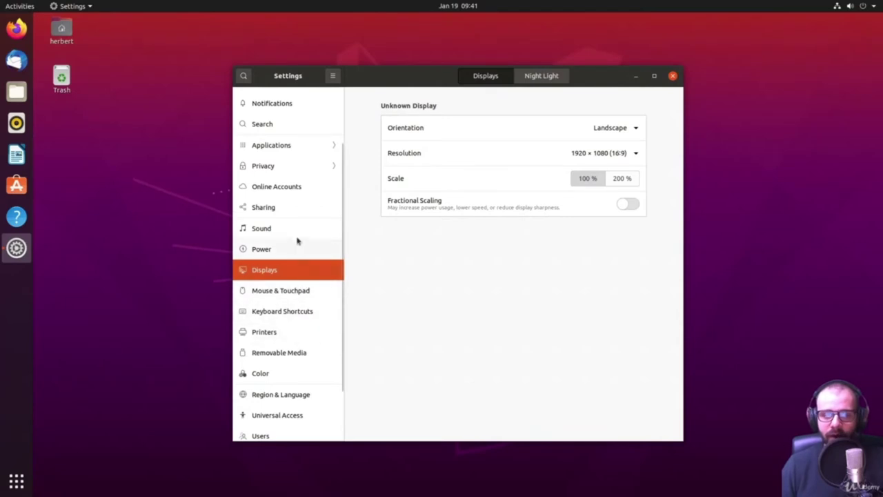
Review the Mouse & Touchpad, Keyboard Shortcuts and Printers settings, and close the Settings window
left_click(290, 291)
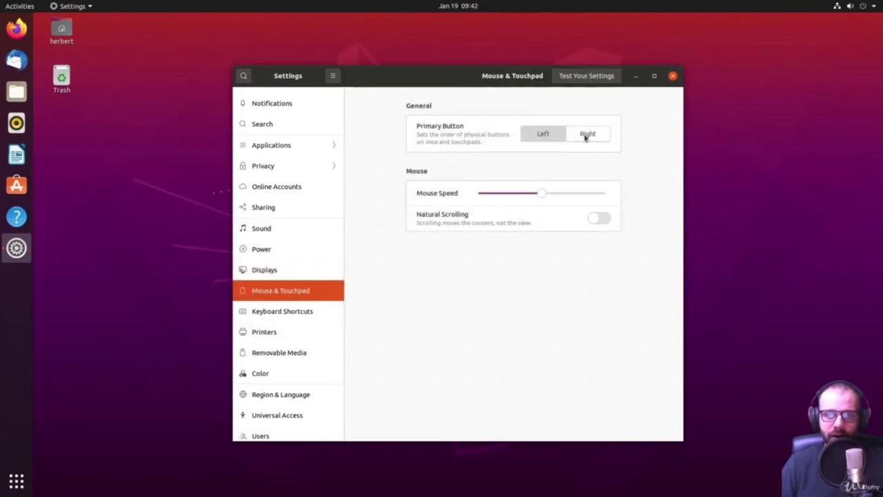
left_click(282, 311)
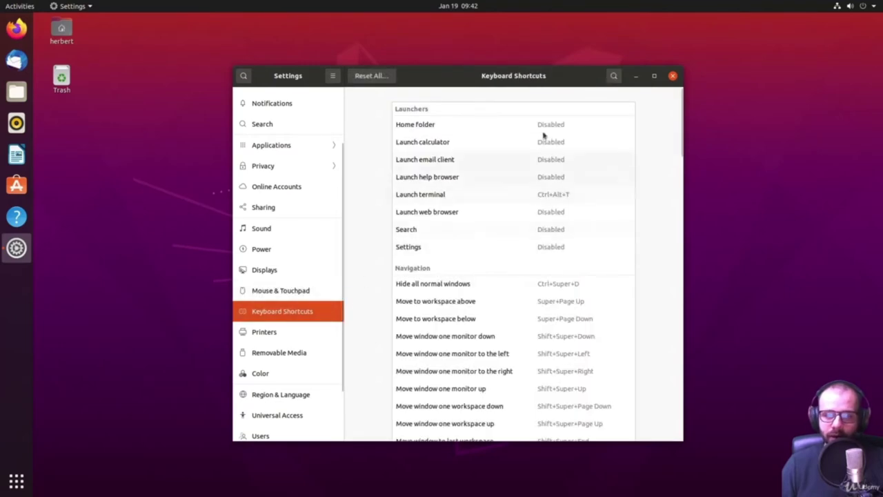
left_click(260, 336)
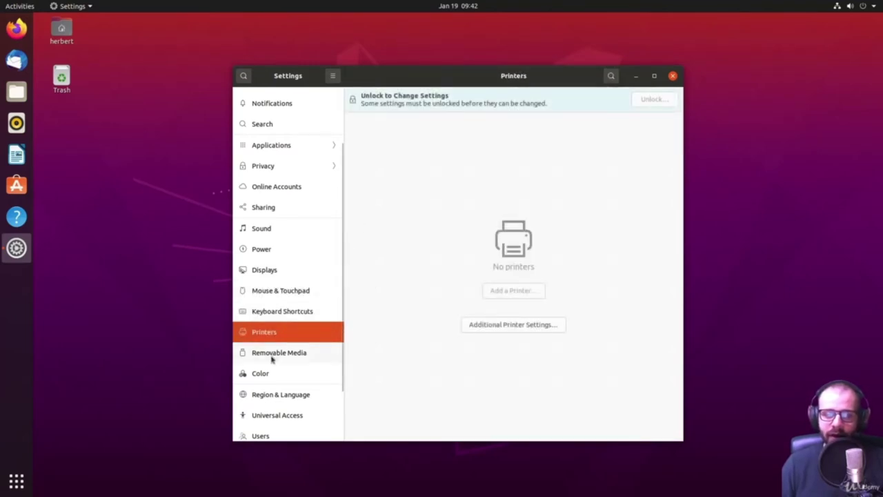
scroll(273, 359, "down", 2)
scroll(311, 297, "up", 1)
scroll(317, 279, "up", 3)
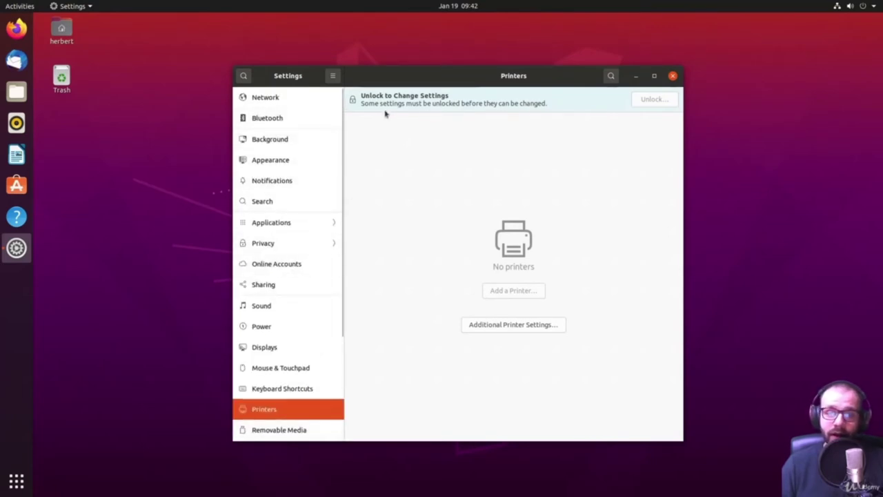
left_click(673, 77)
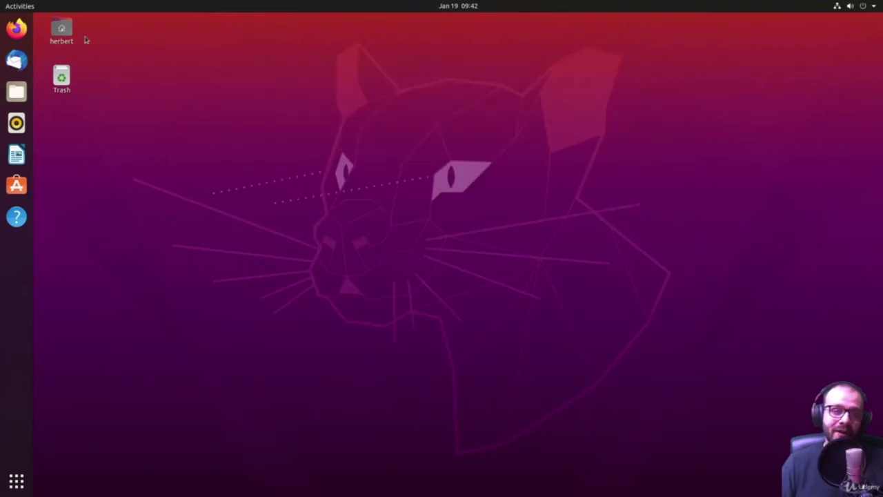
Open Ubuntu Software and search the catalogue for "tweaks"
left_click(23, 7)
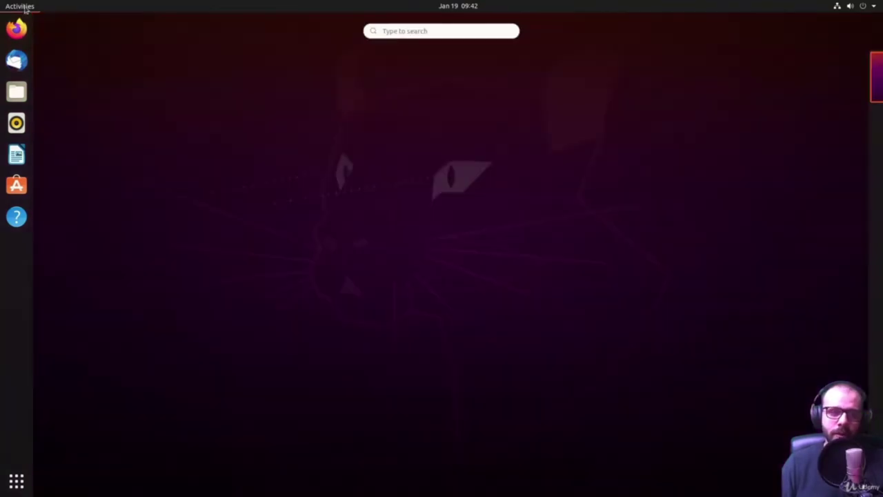
left_click(23, 7)
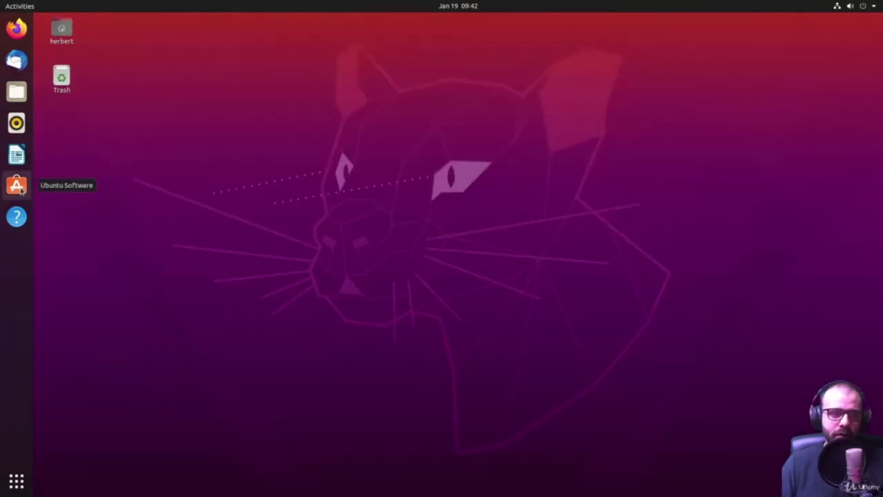
left_click(18, 188)
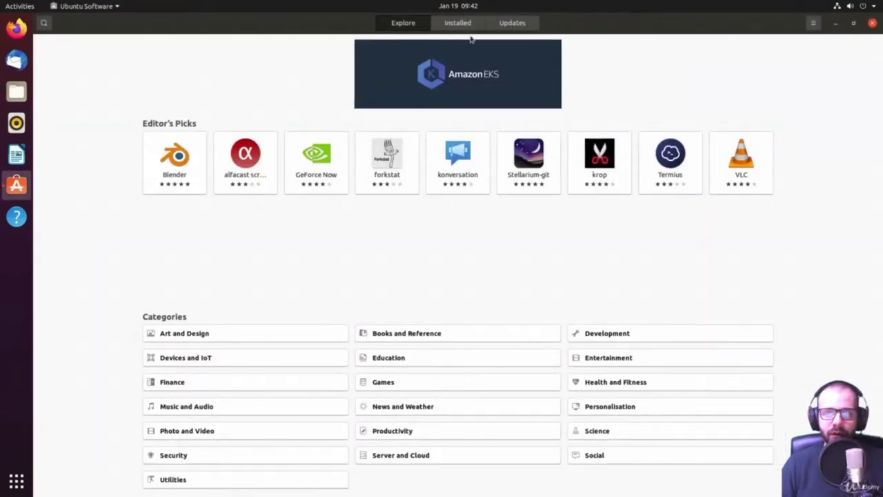
left_click(44, 24)
type("tweaks")
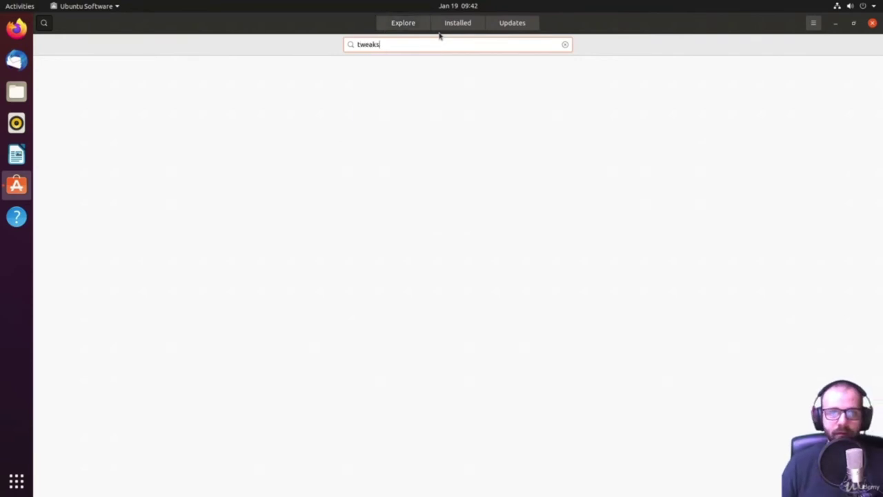
Open the details page of the Tweaks application, remove the application and confirm its removal
left_click(465, 70)
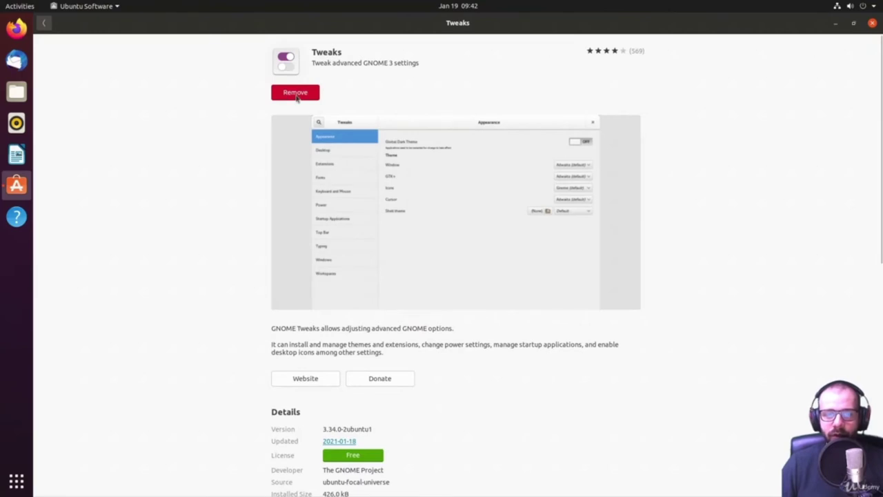
left_click(295, 96)
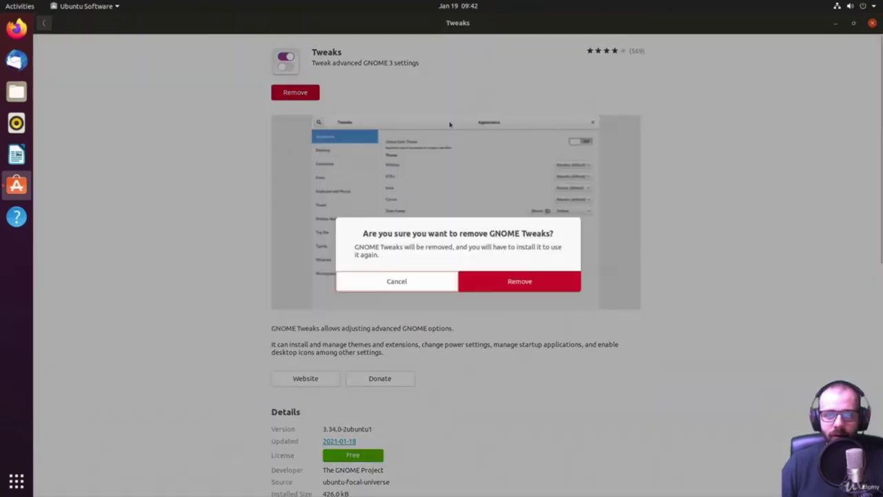
left_click(491, 275)
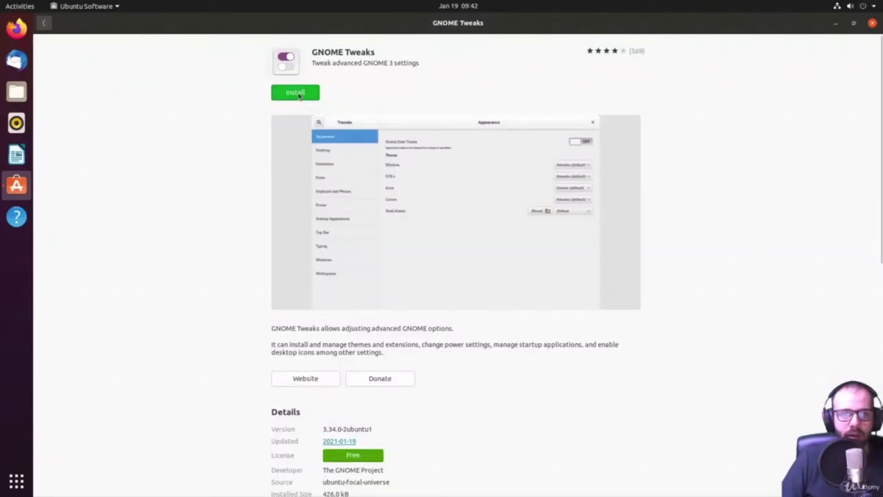
Install GNOME Tweaks, authenticating with the account password, and close Ubuntu Software
left_click(294, 92)
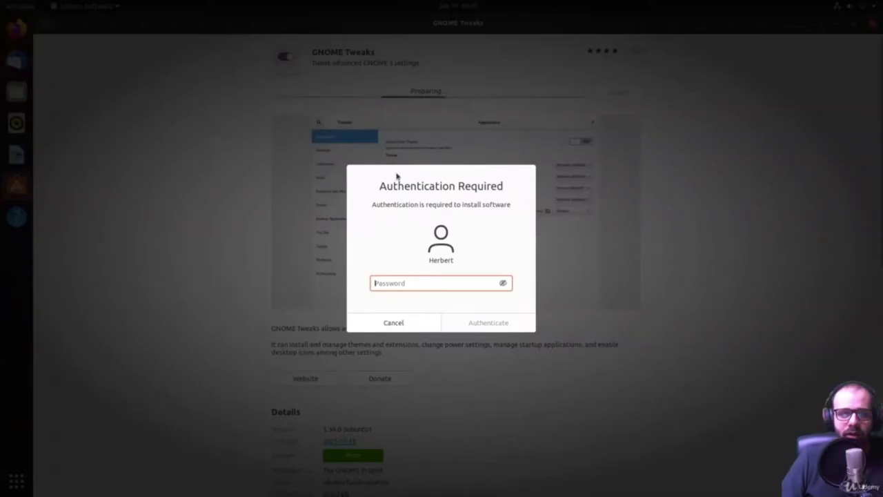
type("********")
key("Return")
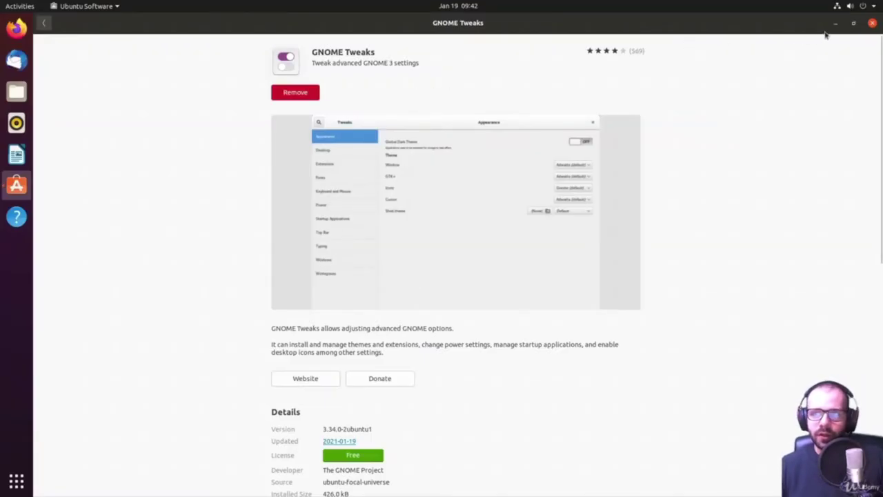
left_click(872, 23)
Search the Activities overview for "tw" and launch Tweaks
mouse_move(4, 4)
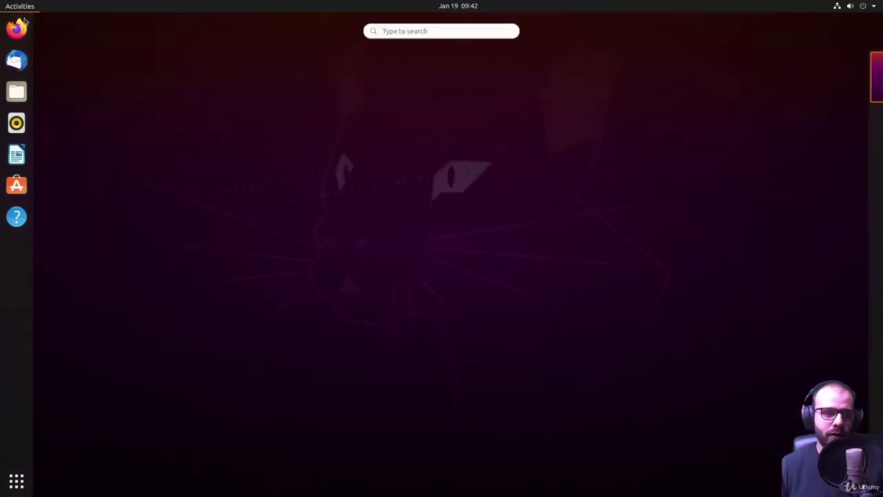
type("tea")
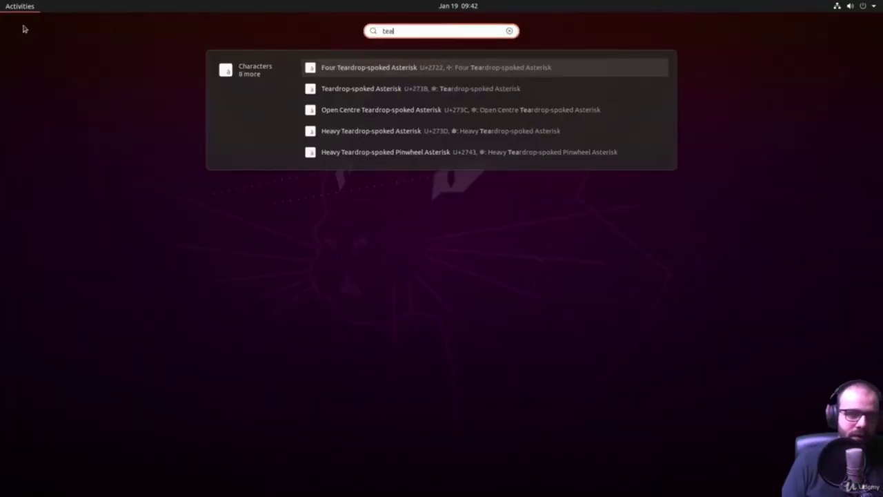
key("BackSpace")
key("BackSpace")
type("w")
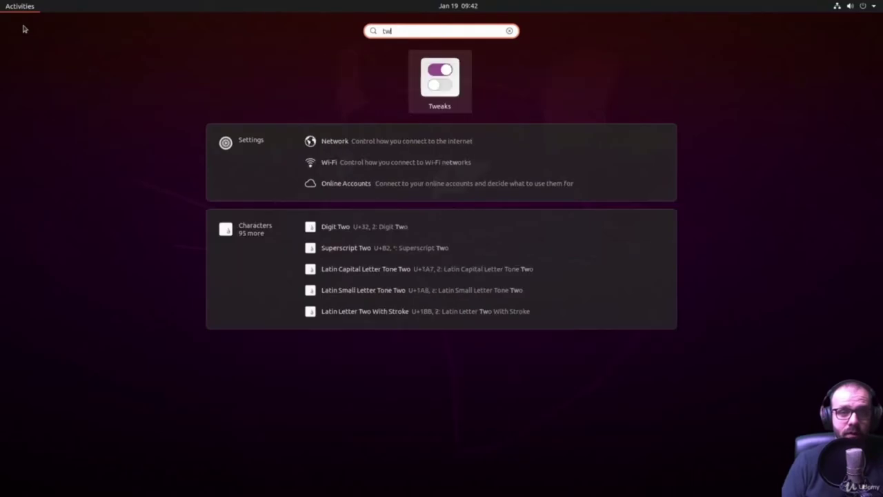
key("Return")
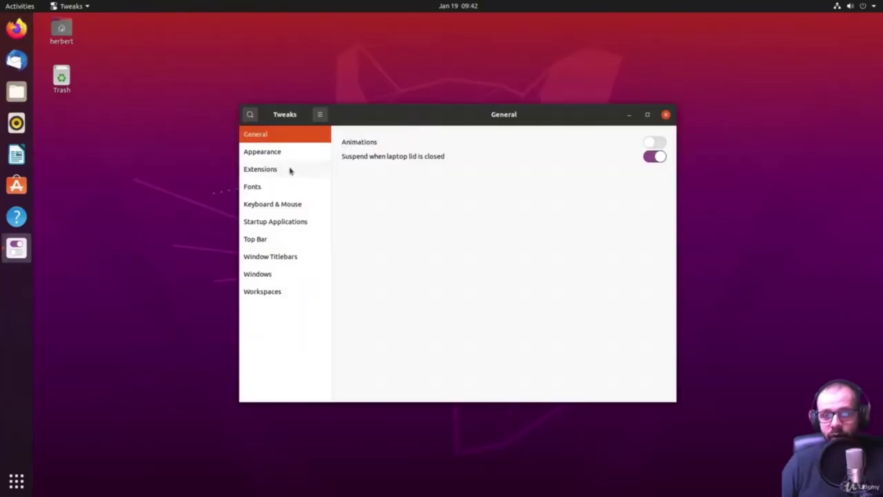
Look through the Fonts, Extensions, Appearance and General pages of Tweaks, and close the window
left_click(278, 152)
left_click(274, 187)
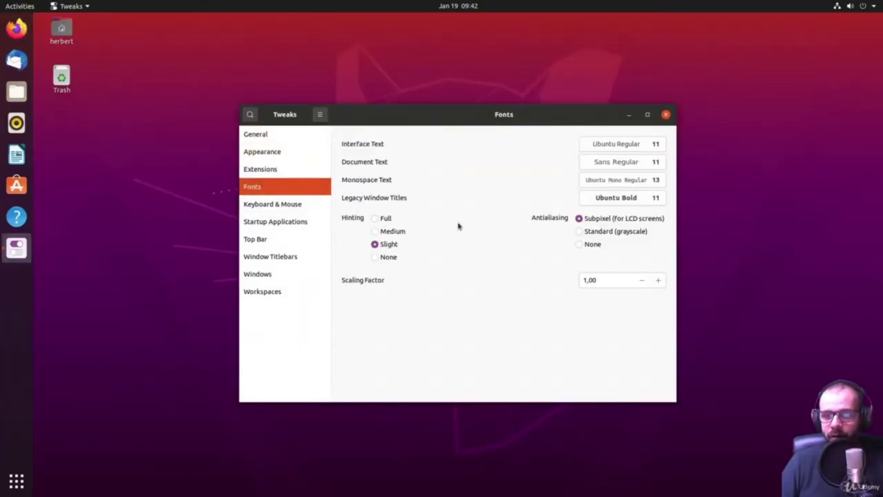
left_click(283, 169)
left_click(278, 152)
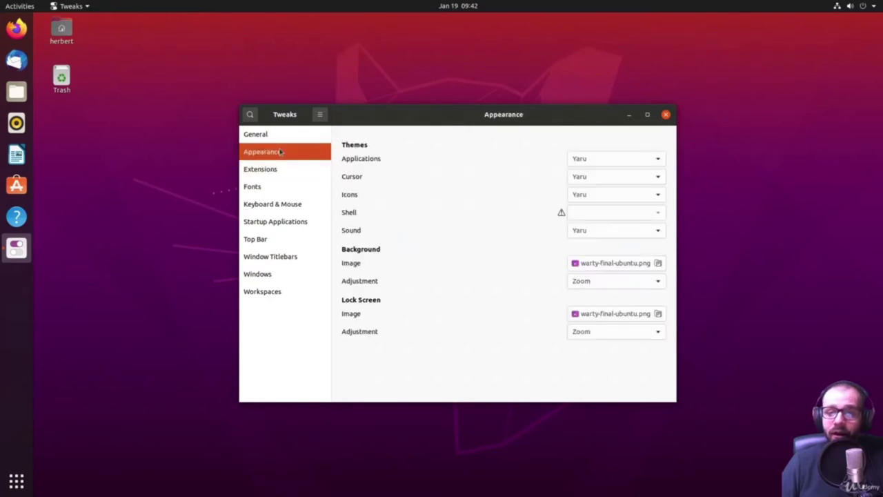
left_click(275, 138)
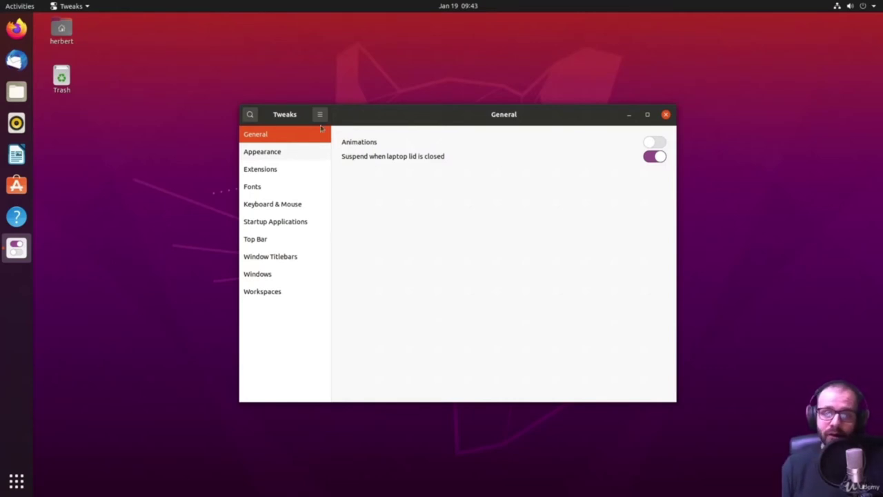
left_click(665, 114)
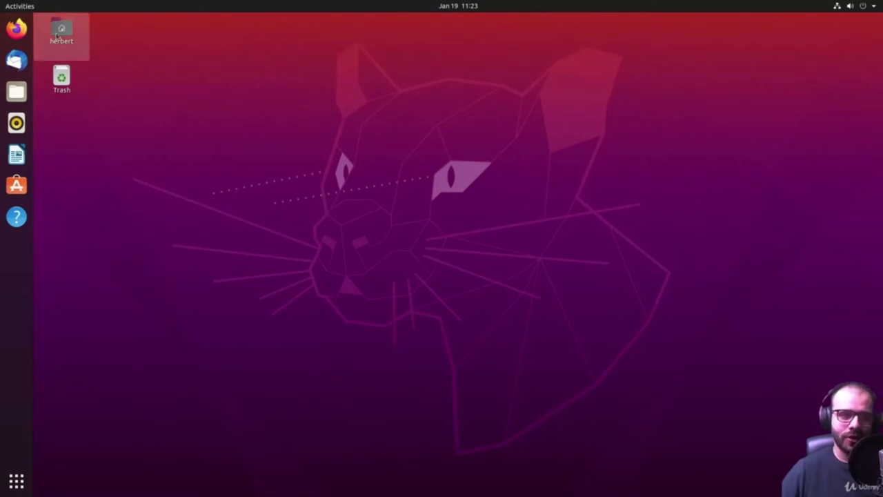
Launch Terminal by searching the Activities overview for "term", and close its window again
left_click(22, 7)
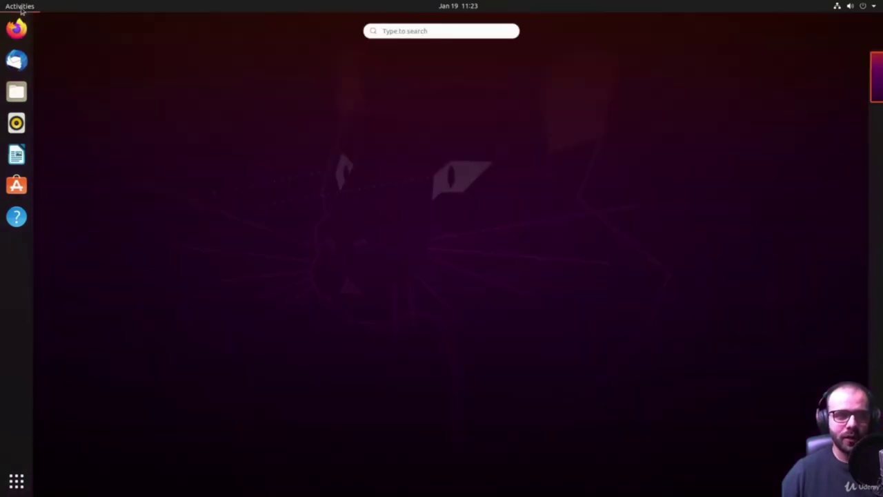
type("term")
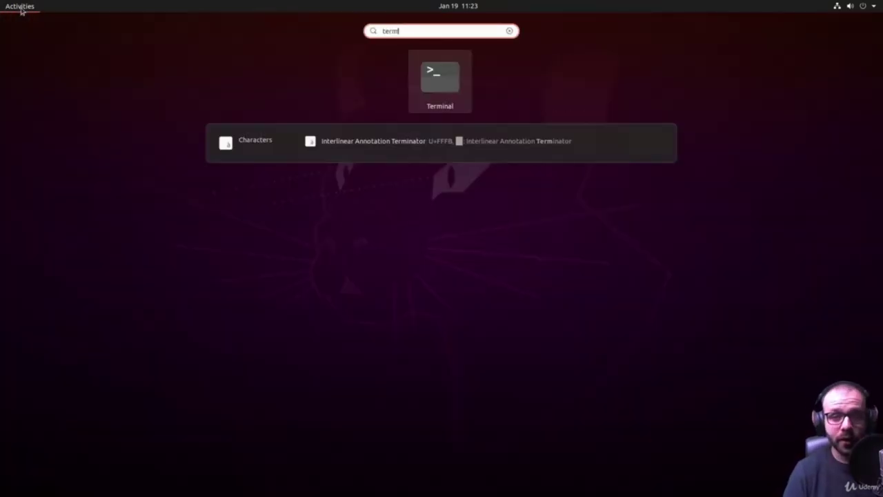
key("Return")
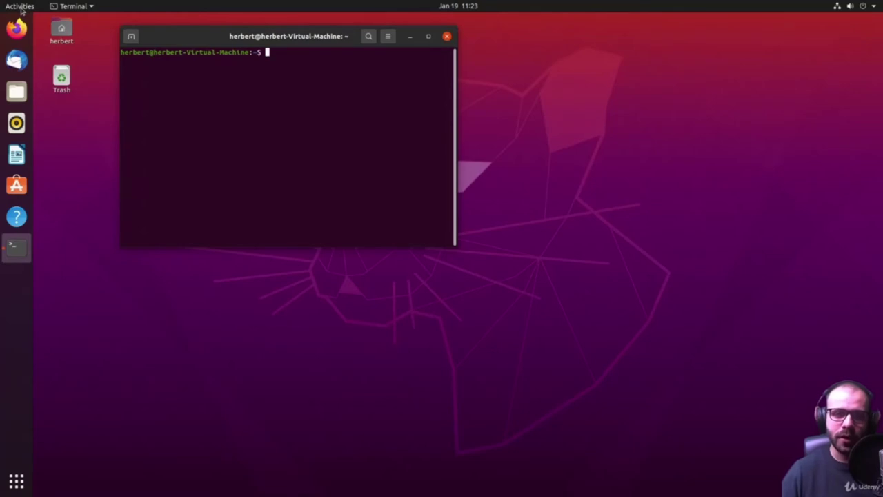
left_click(447, 37)
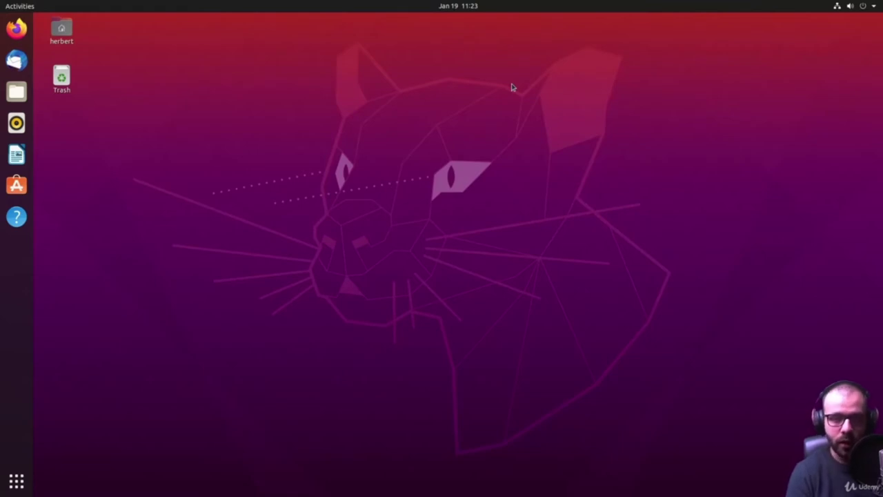
Open a new Terminal window directly from the desktop and move it toward the middle of the screen
key("ctrl+alt+t")
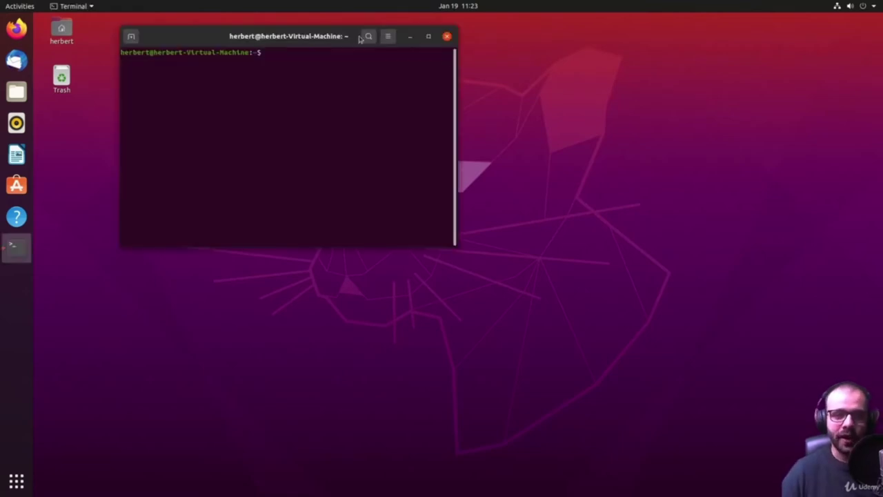
left_click_drag(223, 34, 297, 103)
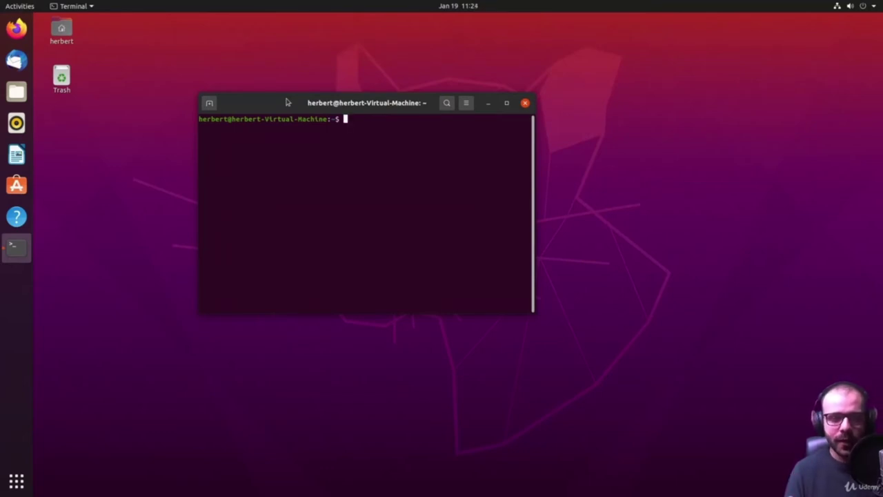
Highlight the user name at the start of the terminal prompt, and clear the selection
triple_click(201, 118)
left_click_drag(199, 119, 226, 123)
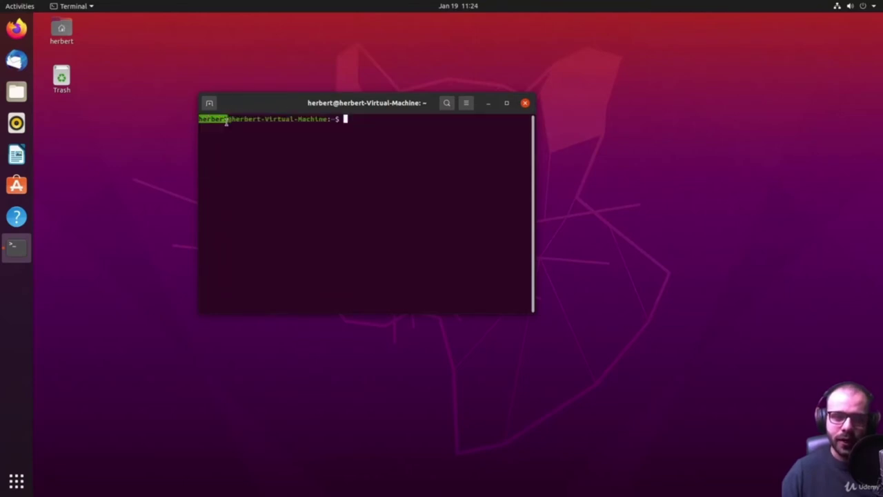
left_click(229, 121)
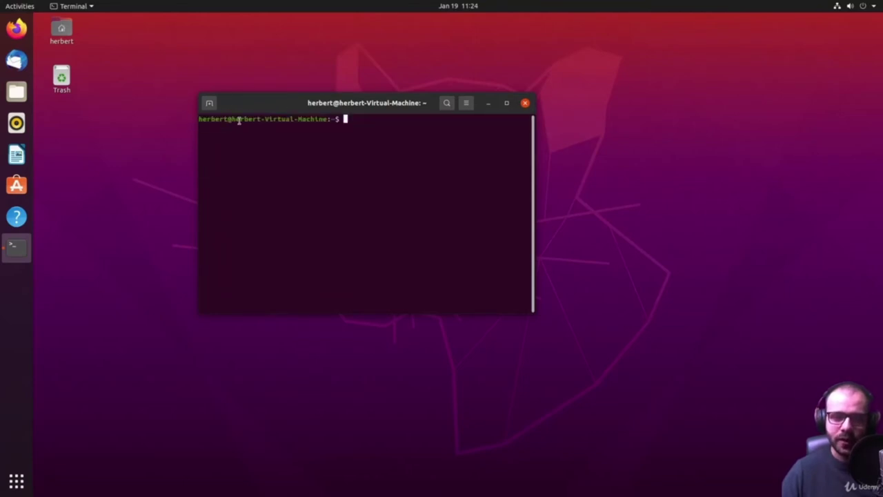
Highlight the machine name, the user name and the tilde in the terminal prompt one after another, and clear the selection
left_click_drag(232, 118, 329, 119)
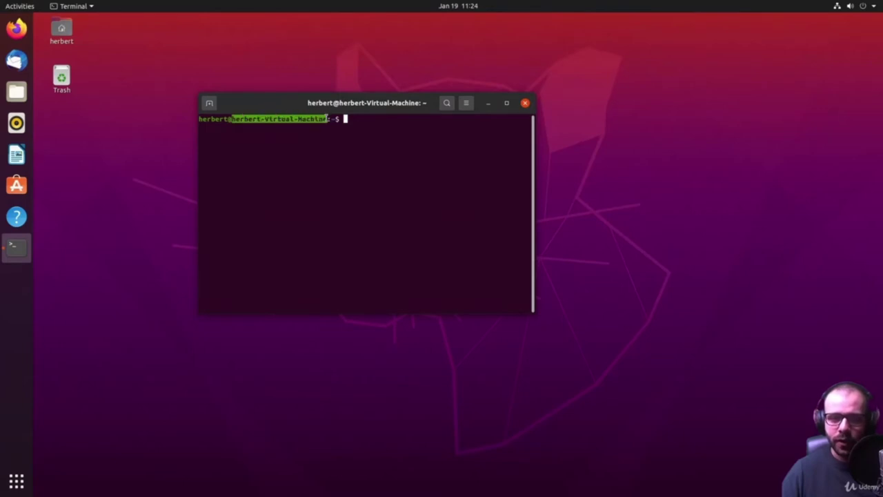
left_click_drag(199, 119, 228, 120)
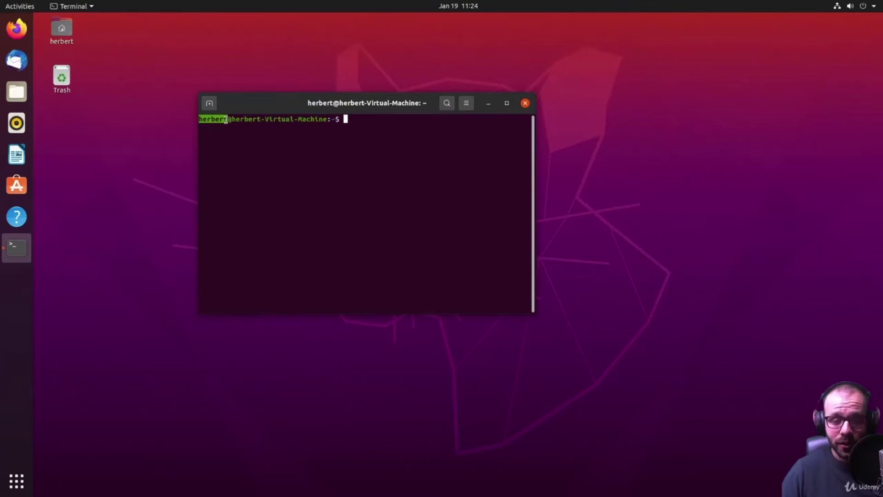
left_click(228, 119)
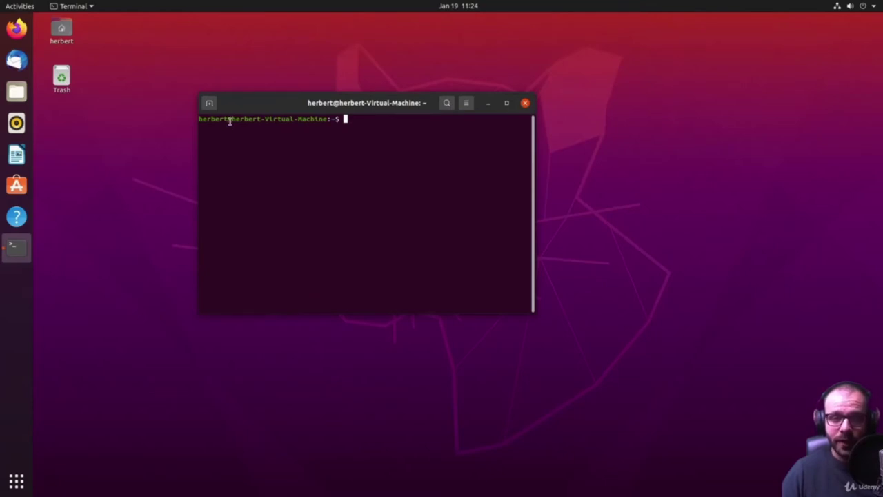
left_click_drag(232, 119, 329, 121)
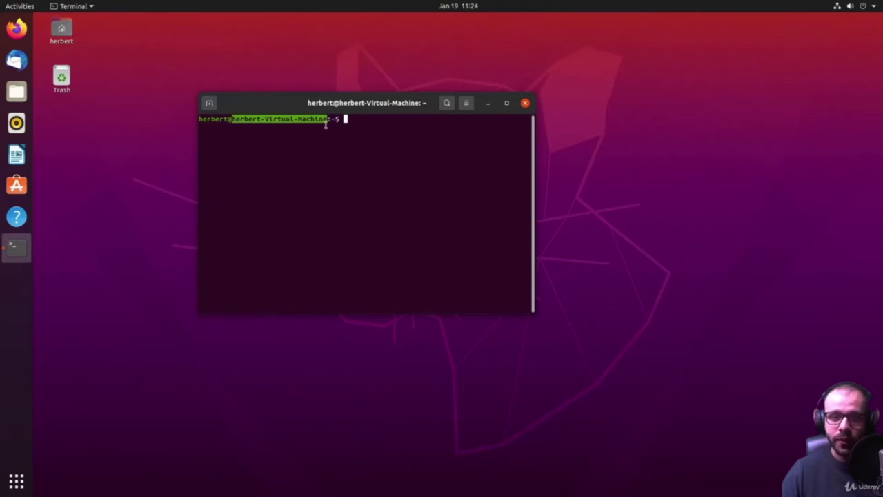
left_click(327, 118)
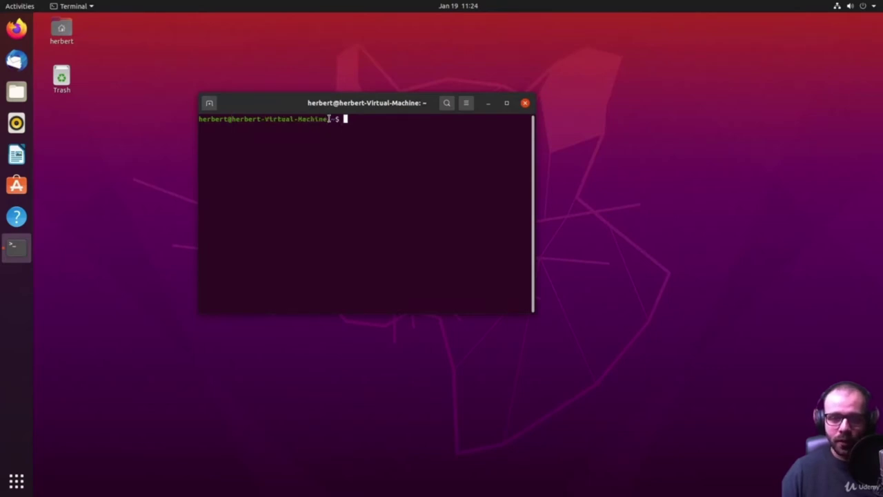
left_click_drag(329, 119, 337, 119)
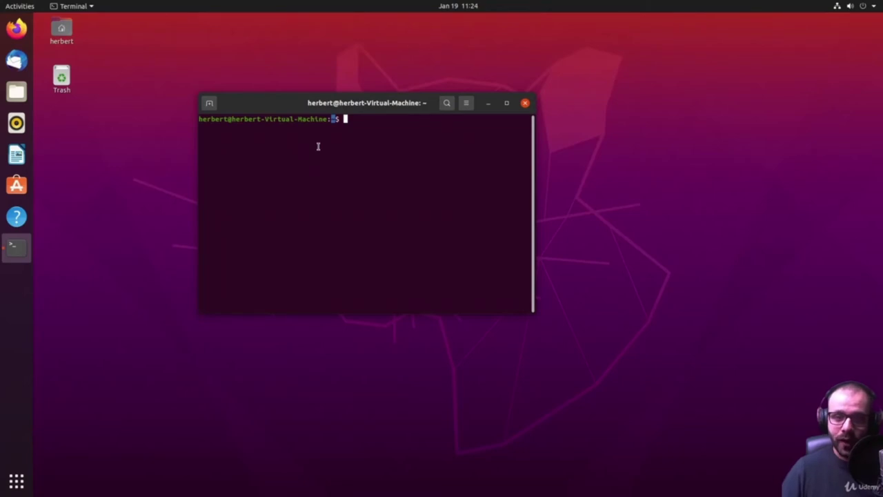
left_click(337, 119)
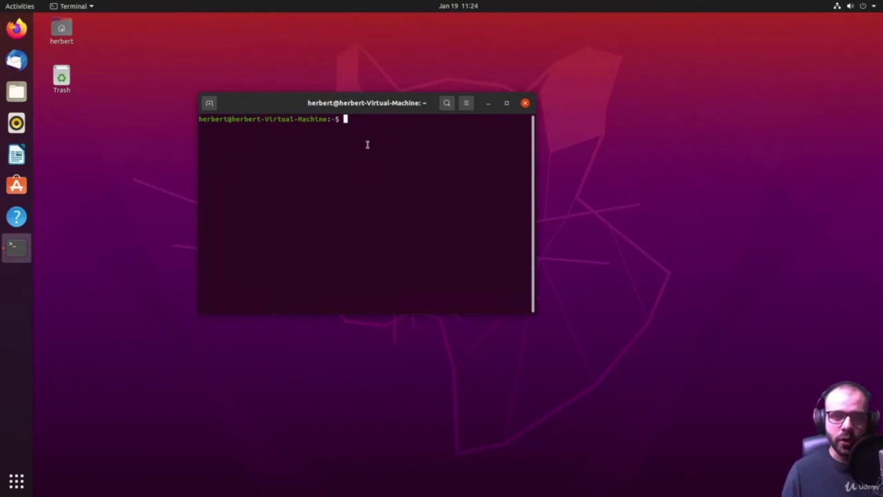
Print the current working directory with pwd, highlight the returned path, and clear the selection
type("pwd")
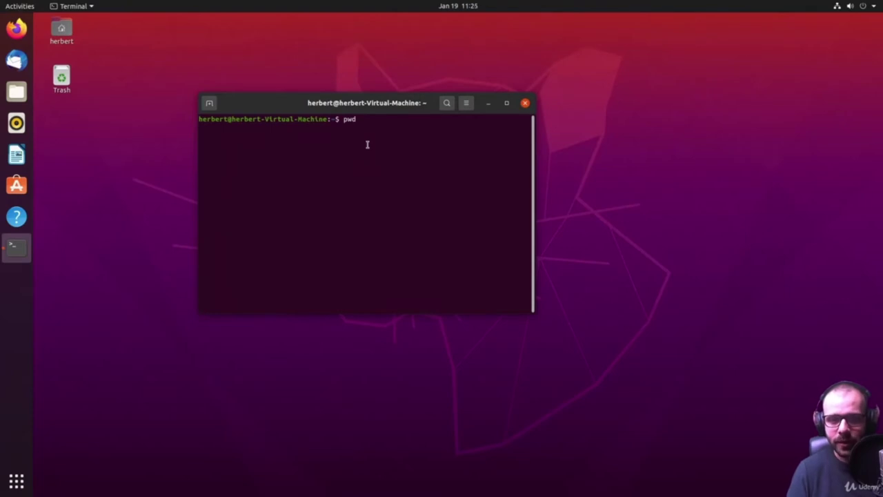
key("Return")
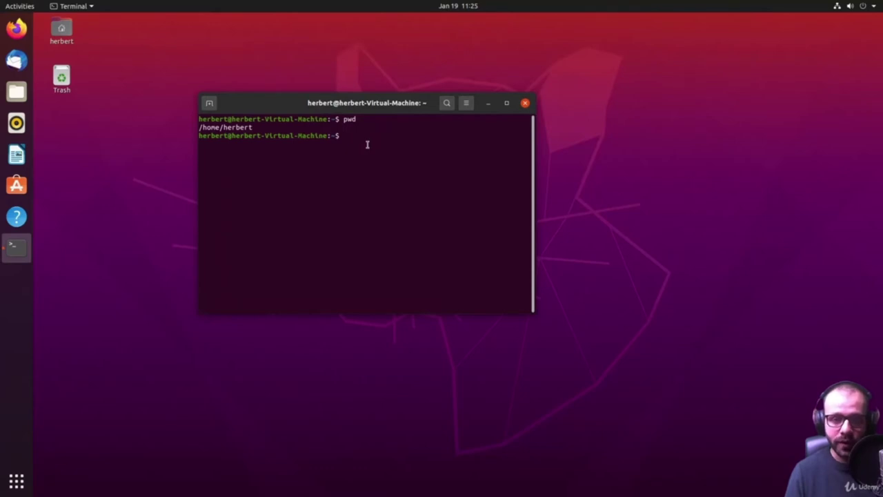
mouse_move(200, 127)
left_mouse_down()
mouse_move(218, 128)
mouse_move(200, 128)
left_mouse_up()
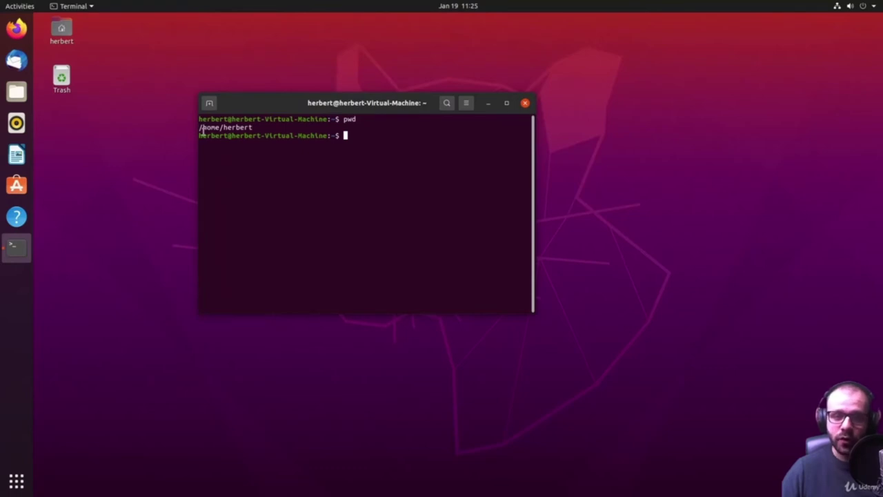
left_click_drag(203, 128, 253, 129)
left_click(223, 129)
left_click(380, 136)
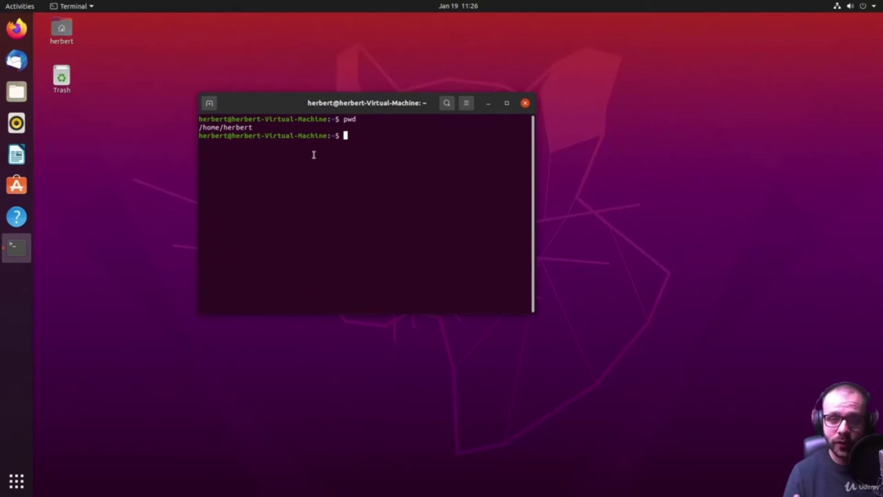
Change to the /home directory with cd and list its contents with ls
type("cd /")
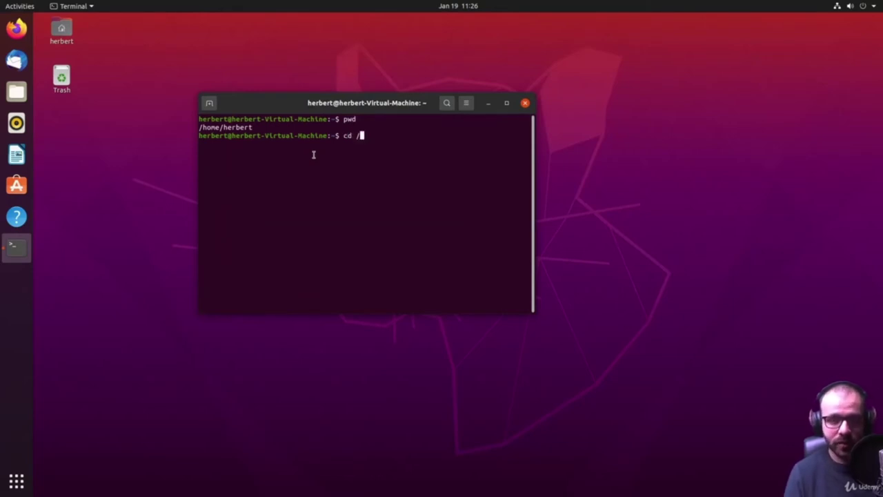
type("home")
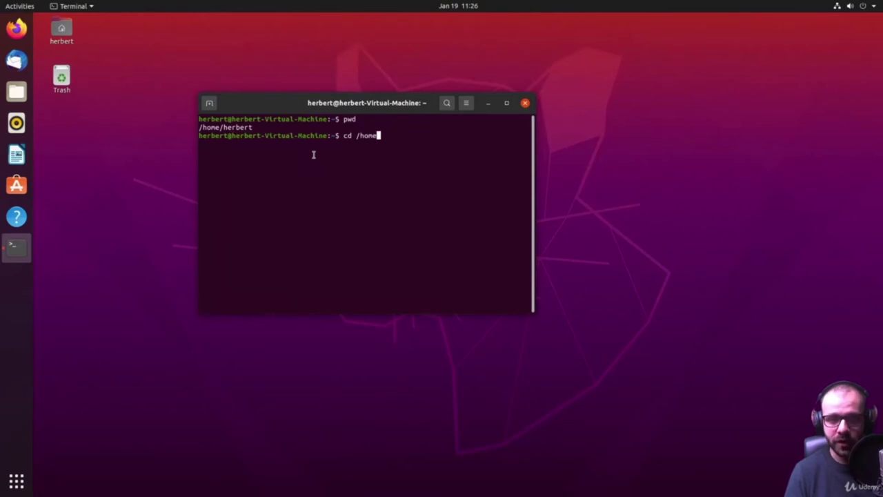
key("Return")
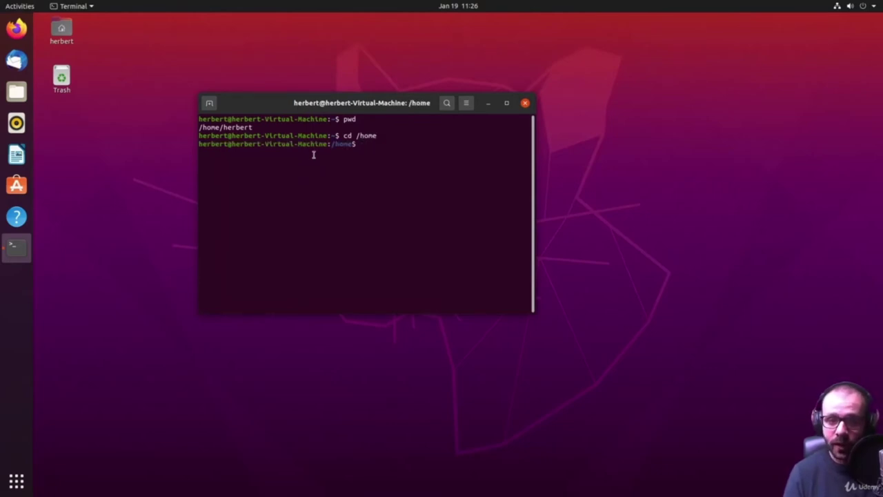
left_click_drag(333, 141, 354, 143)
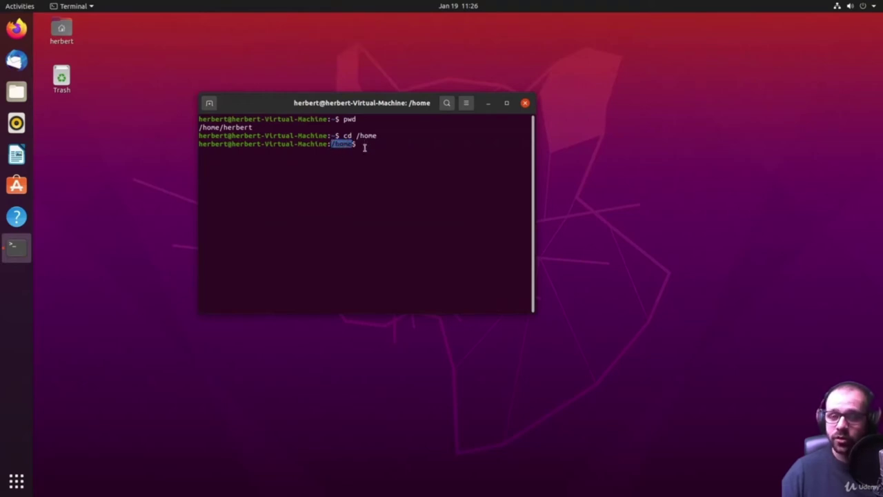
left_click(384, 146)
type("ls")
key("Return")
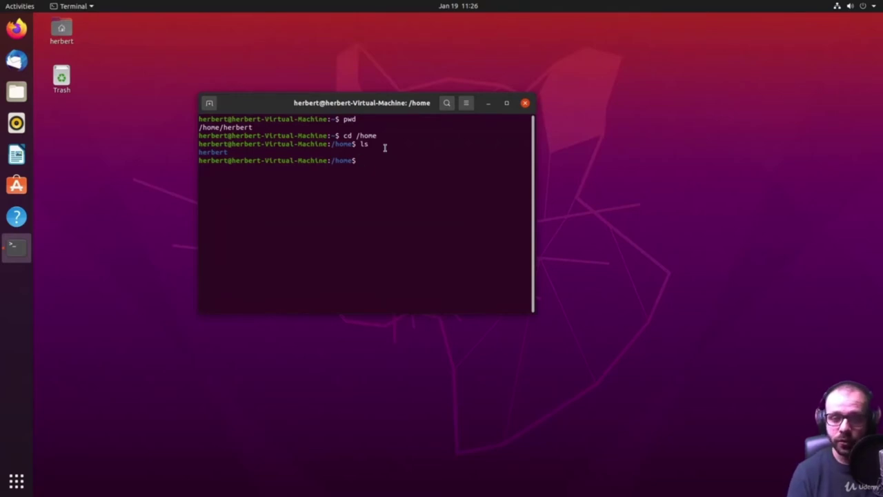
Change into the user's own folder inside /home with cd, and wipe the terminal output with clear
type("cd herbert")
key("Return")
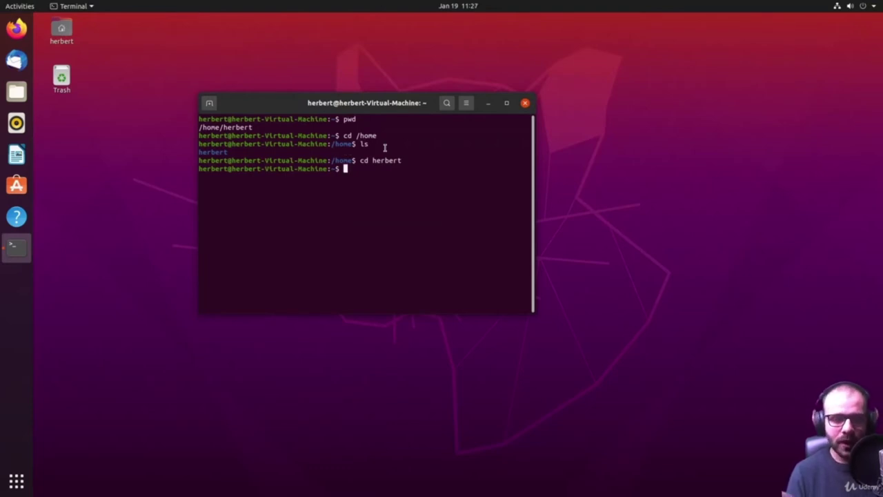
type("clear")
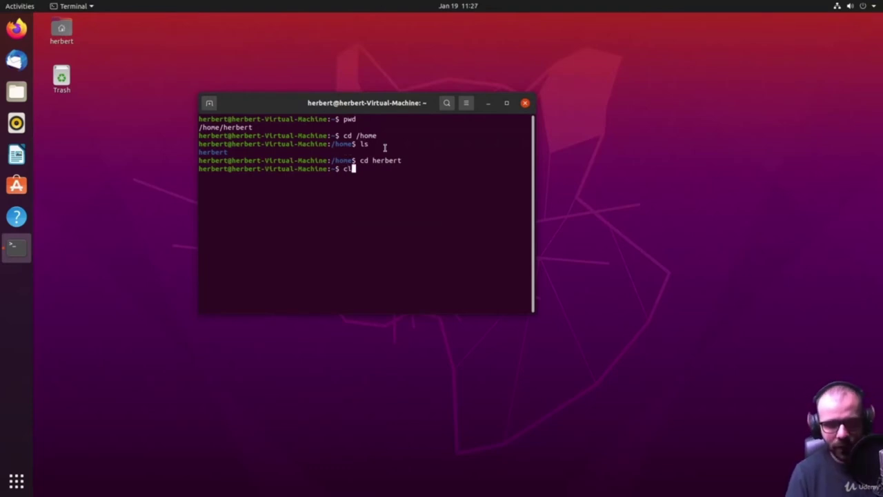
key("Return")
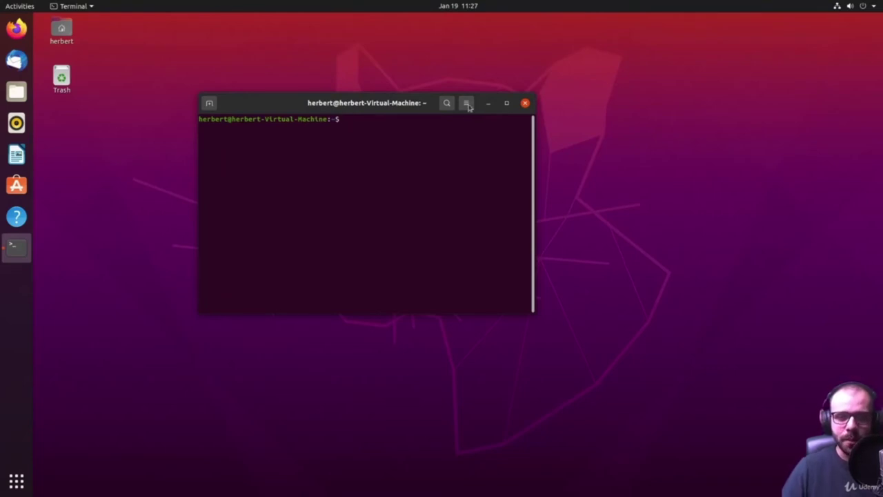
Open the terminal's preferences, switch the theme variant to Light, and set it back to Dark
left_click(467, 104)
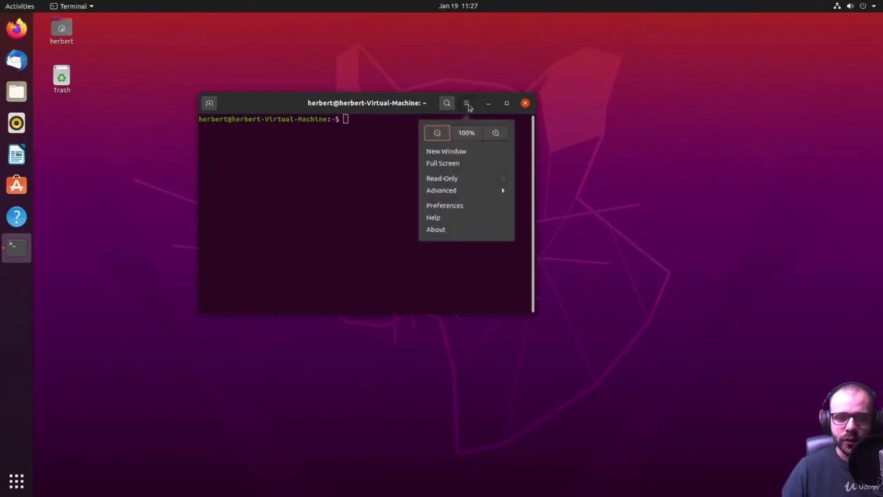
left_click(456, 205)
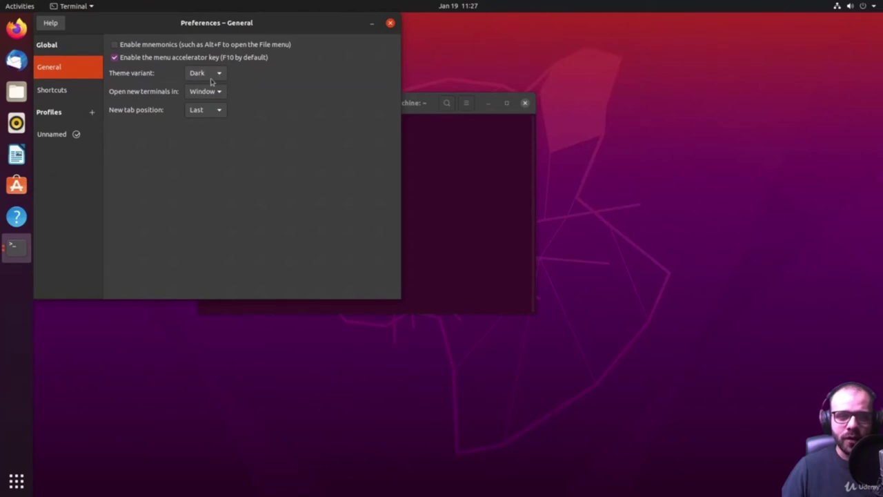
left_click(273, 98)
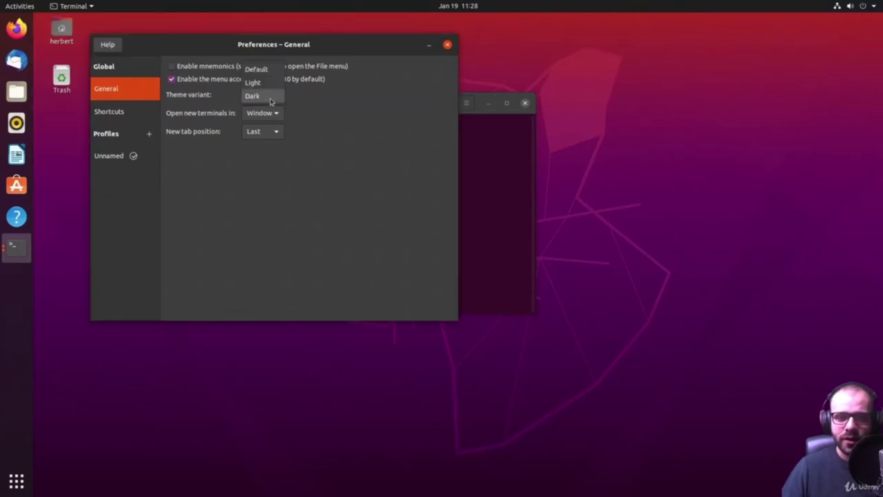
left_click(257, 83)
left_click(264, 96)
left_click(254, 109)
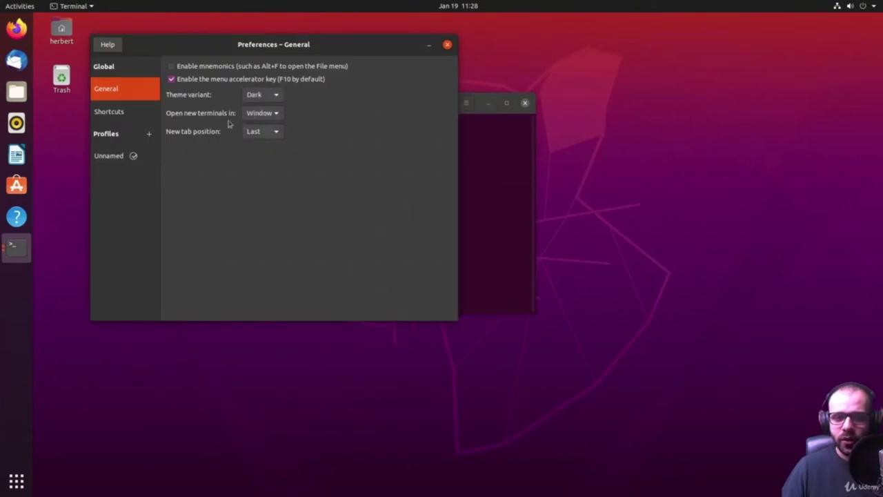
Look at the new tab position choices and the list of keyboard shortcuts in the terminal preferences
left_click(274, 133)
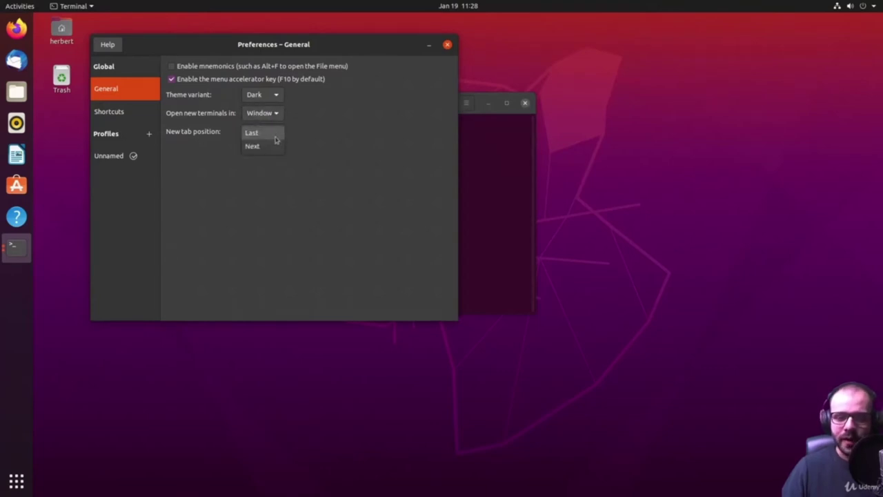
left_click(274, 116)
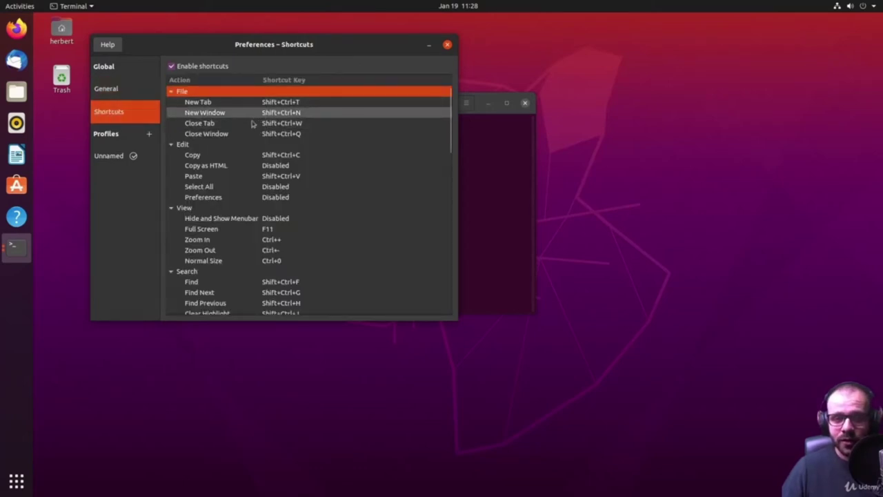
scroll(252, 114, "down", 1)
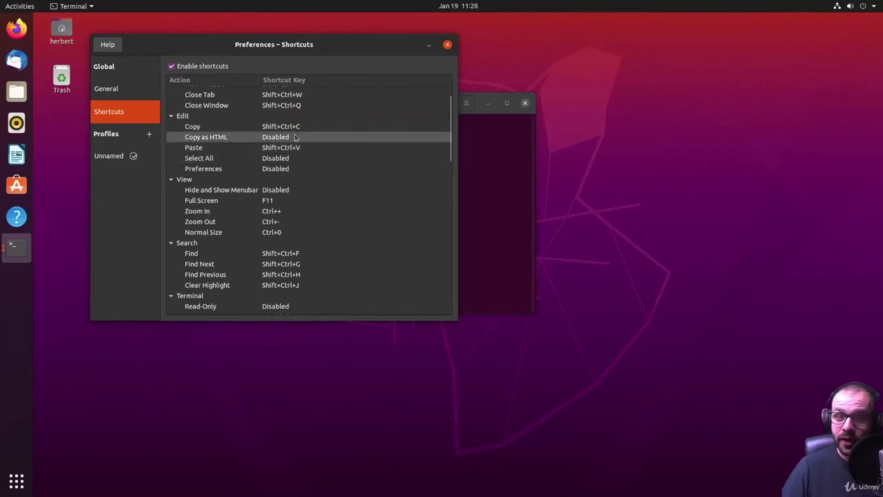
Rename the Unnamed terminal profile to the user's first name
left_click(114, 157)
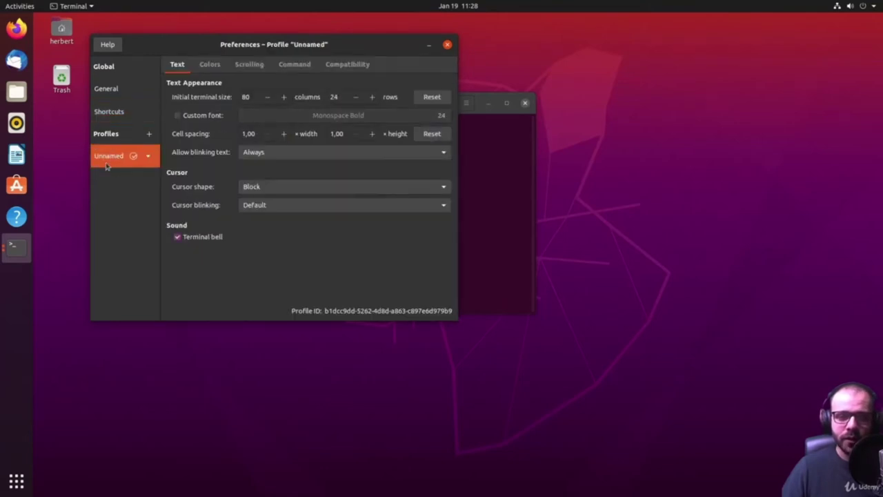
left_click(148, 155)
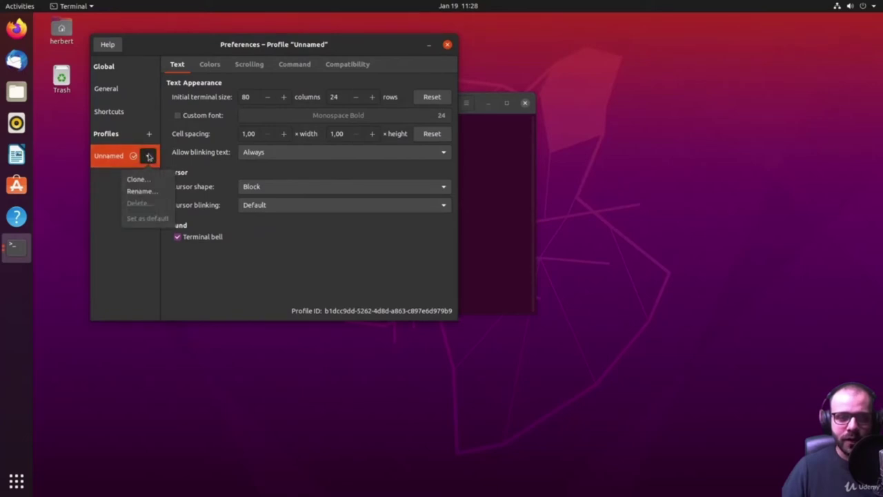
left_click(142, 191)
type("Herbert")
key("Return")
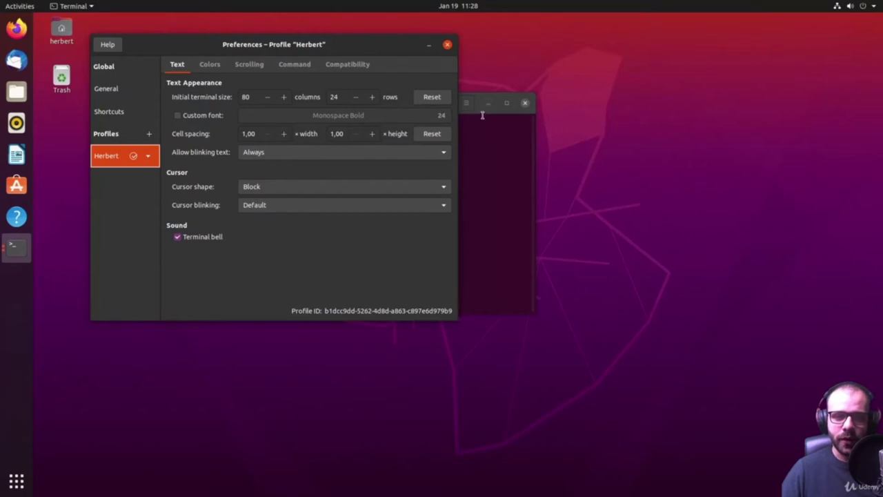
Move the terminal and preferences windows apart and enable the custom font Monospace Bold 24 for the profile
left_click_drag(481, 116, 597, 64)
left_click_drag(323, 53, 263, 49)
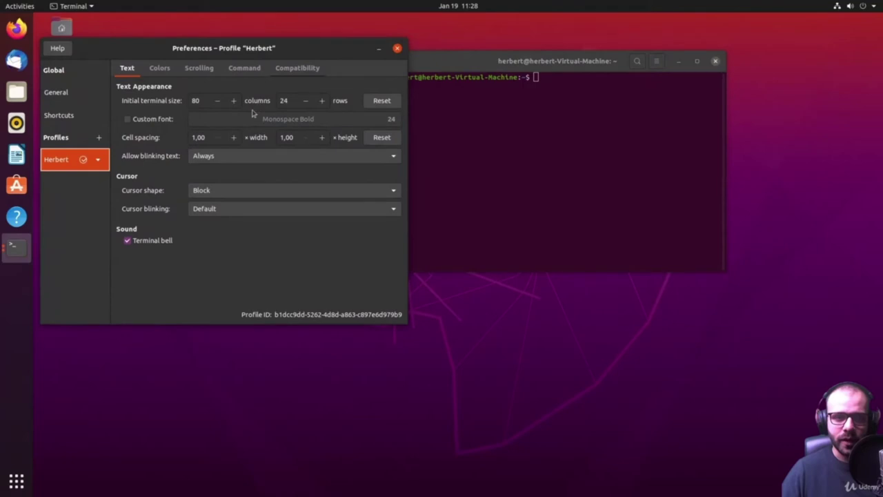
left_click(128, 120)
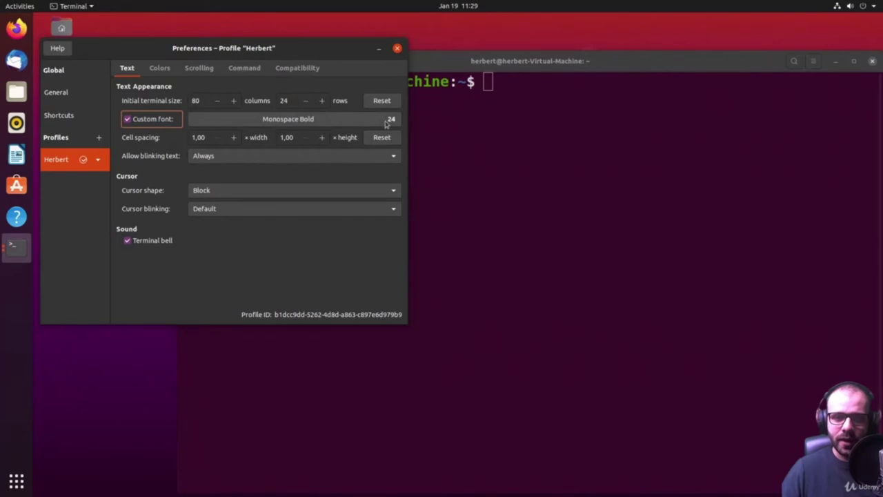
left_click_drag(526, 65, 490, 40)
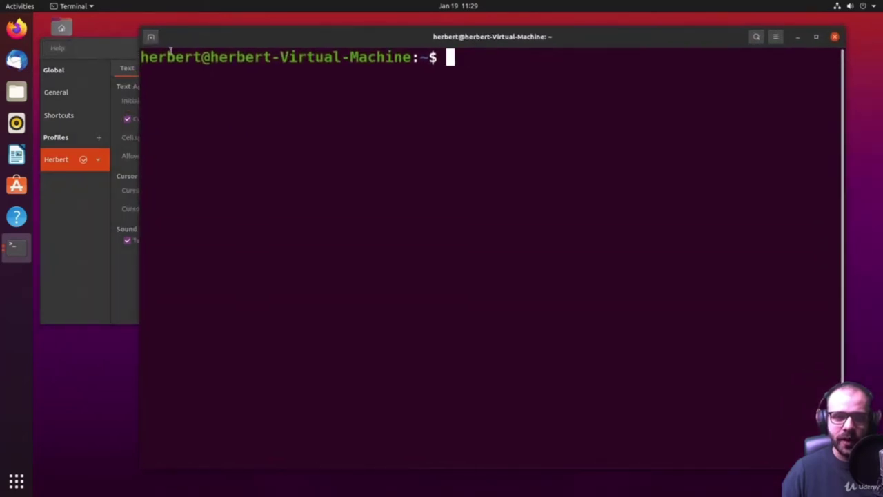
Return to the profile preferences and set the cursor shape to I-Beam
left_click(128, 53)
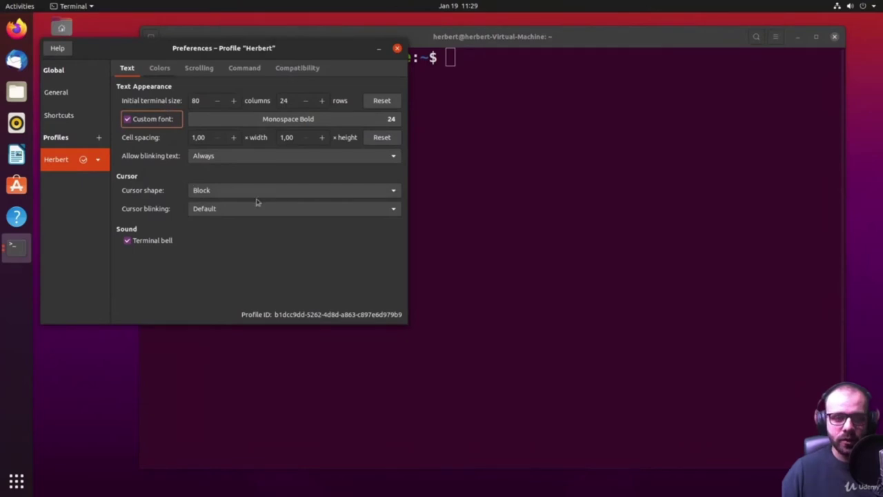
left_click(280, 193)
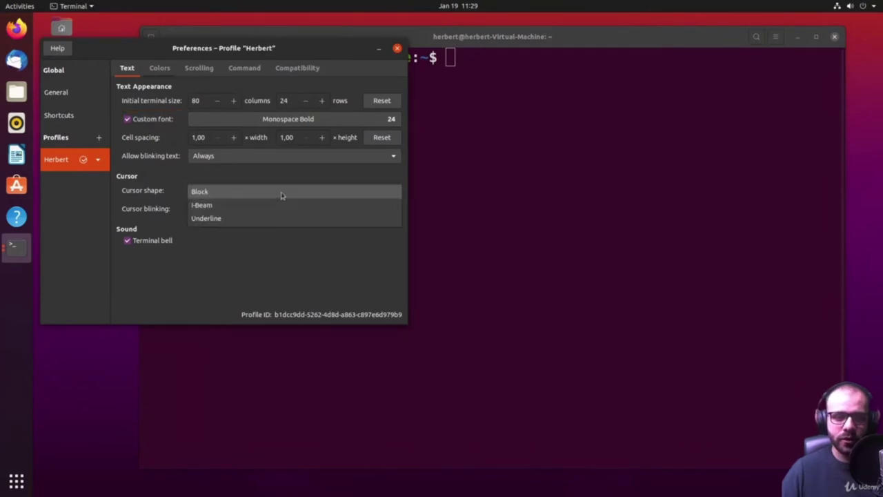
left_click(222, 207)
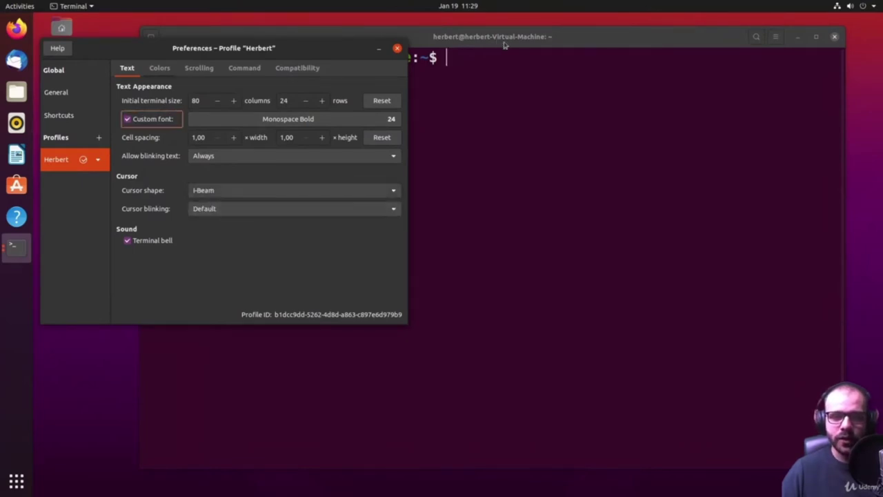
Set the profile's cursor shape to Underline and check the cursor in the terminal window
left_click(502, 43)
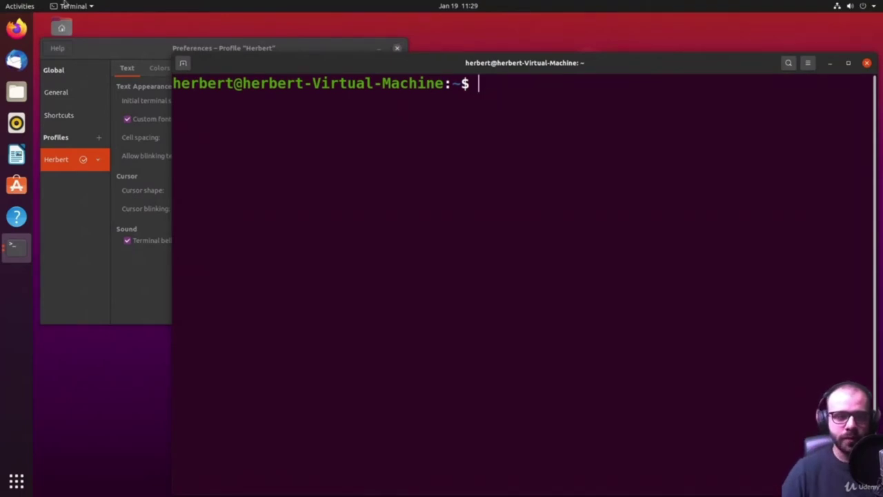
left_click(130, 47)
left_click(233, 192)
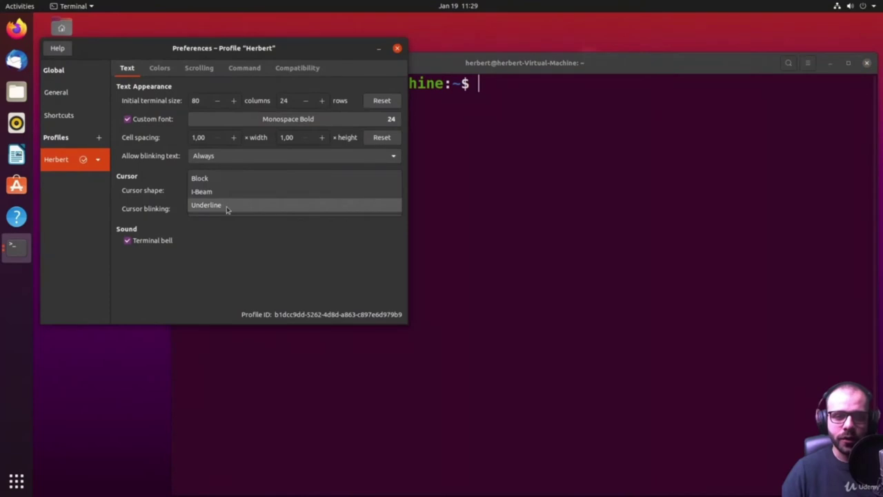
left_click(227, 207)
left_click(455, 66)
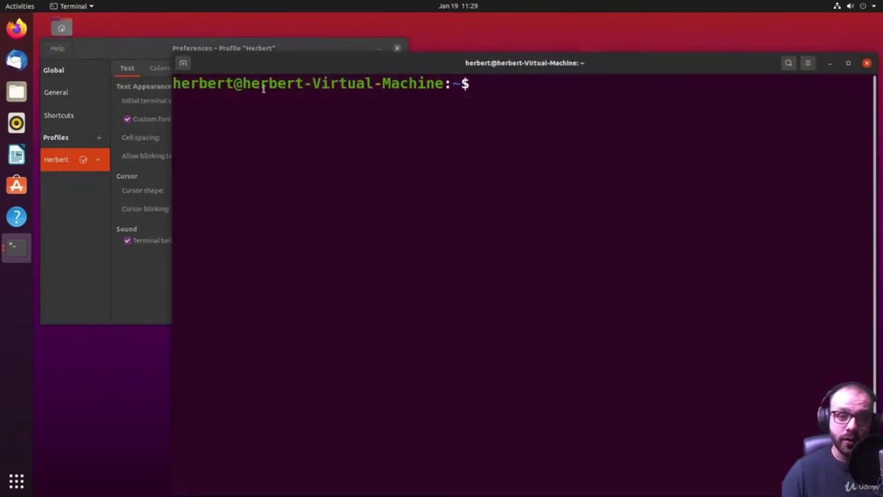
Set the profile's cursor blinking to Disabled and check the cursor in the terminal window
left_click(121, 50)
left_click(221, 210)
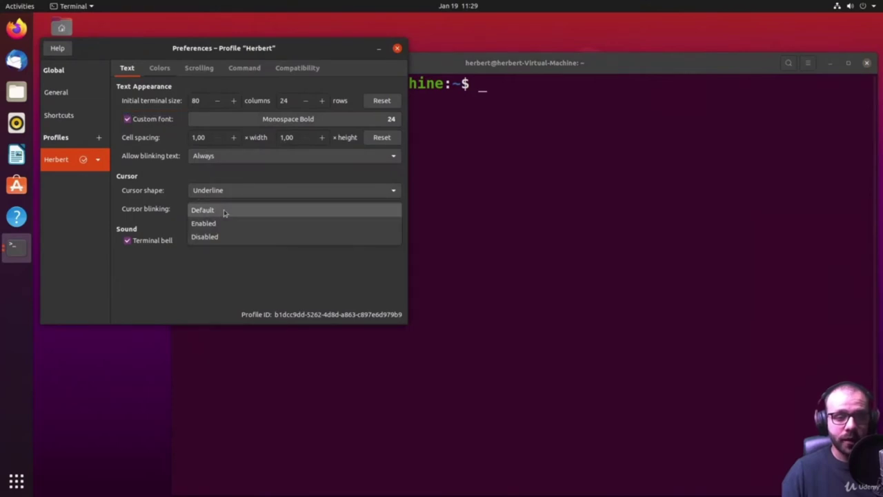
left_click(218, 236)
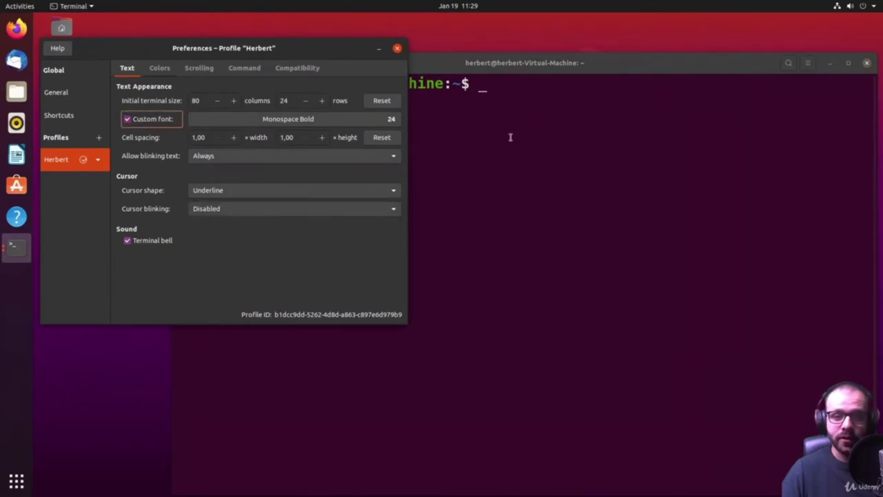
left_click(456, 68)
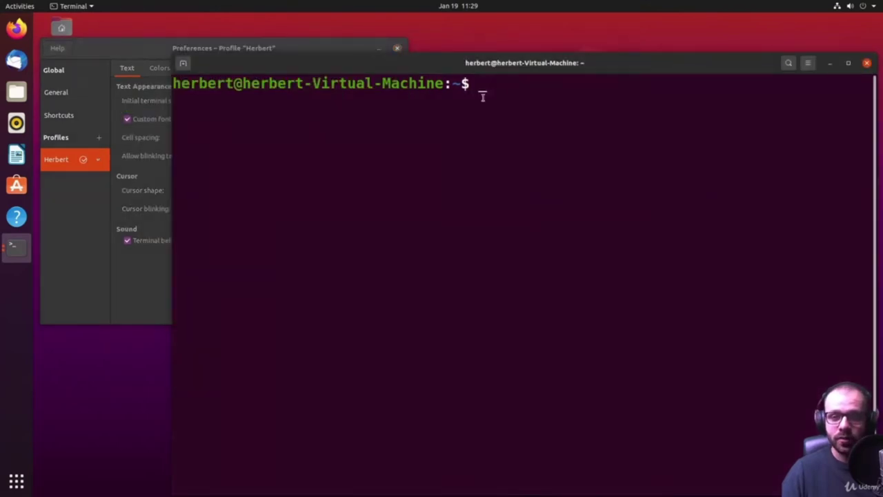
Set the profile's cursor blinking to Enabled and turn off the terminal bell
left_click(205, 51)
left_click(249, 211)
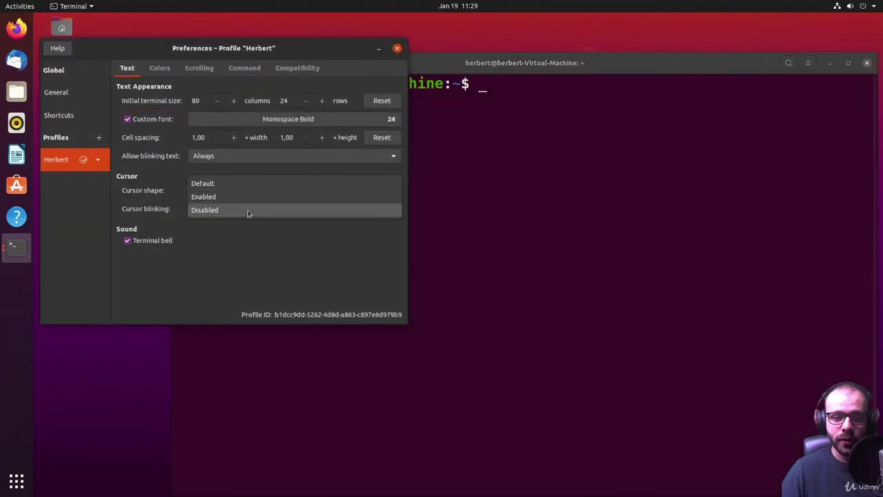
left_click(239, 198)
left_click(243, 240)
left_click(502, 76)
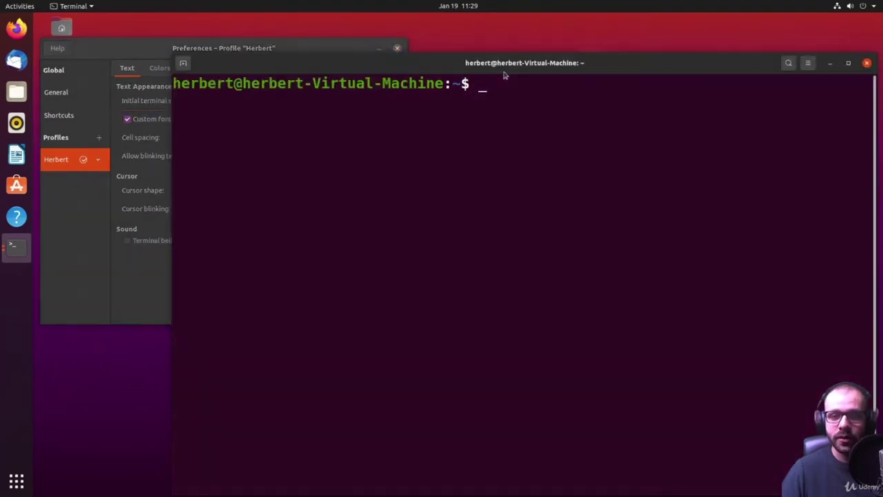
left_click(143, 58)
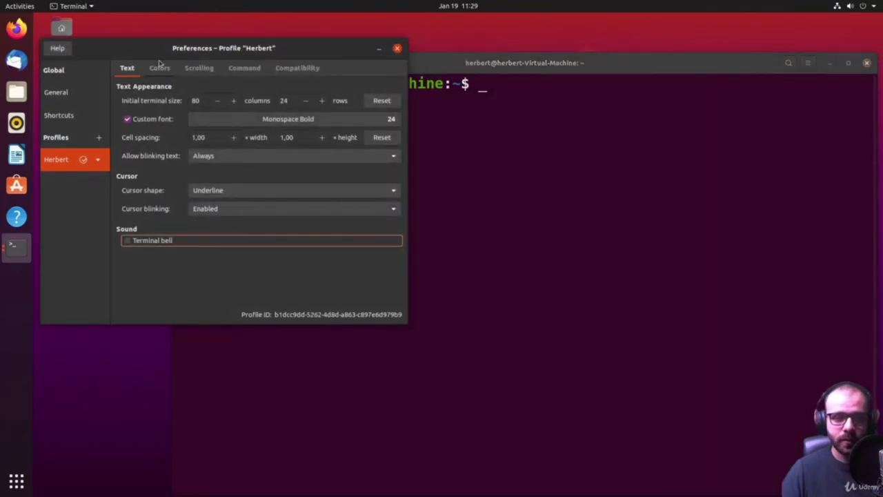
left_click(139, 246)
left_click(136, 249)
Stop using the system theme colors for the profile and check the Green on black scheme in the terminal
left_click(165, 69)
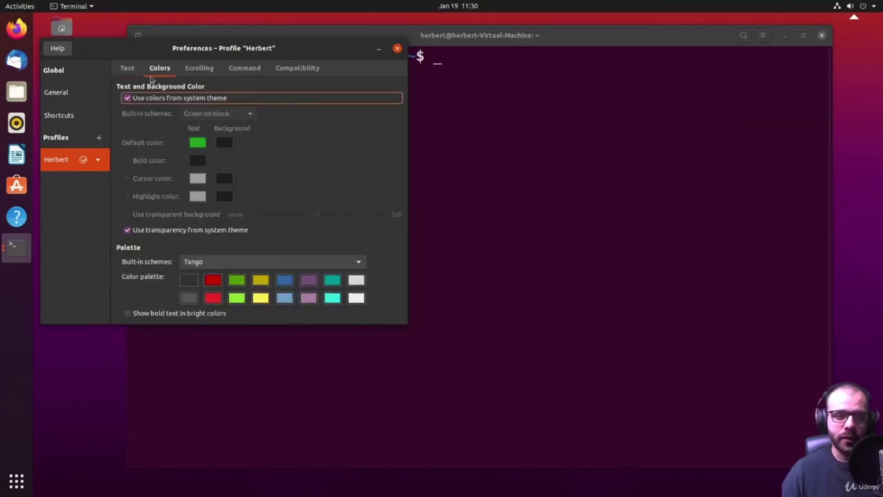
left_click_drag(417, 35, 463, 27)
left_click(216, 78)
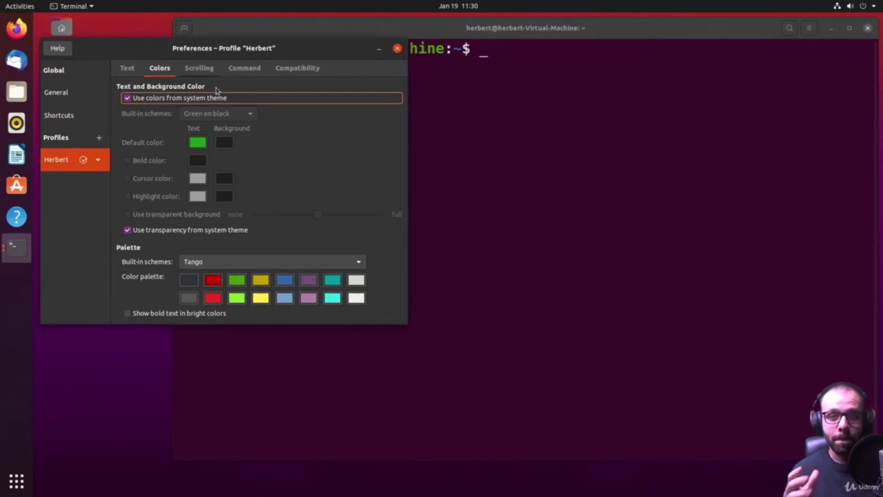
left_click(153, 101)
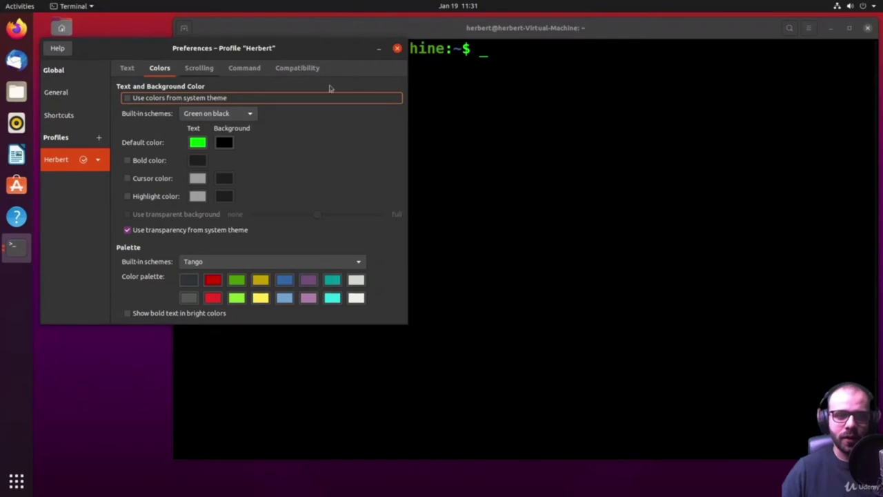
left_click(443, 35)
left_click(148, 207)
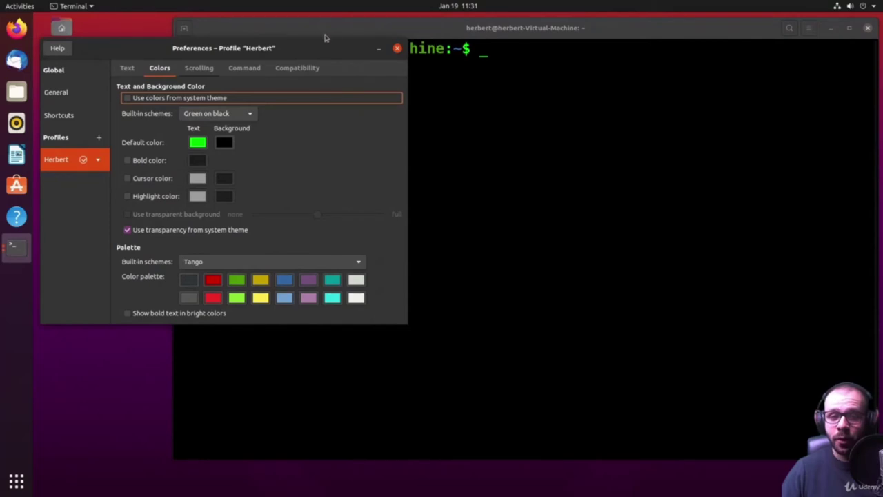
left_click(456, 33)
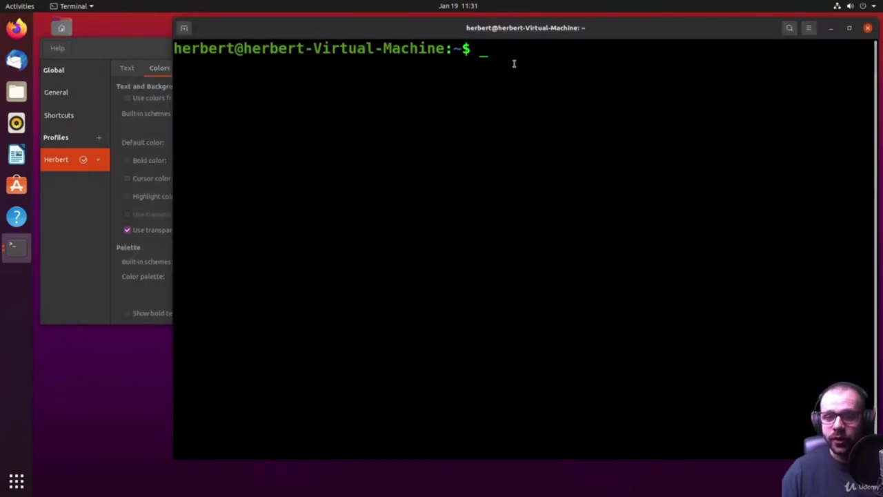
Try out the text color with the sample text dfds, erase it, and run pwd in the terminal
type("dfds")
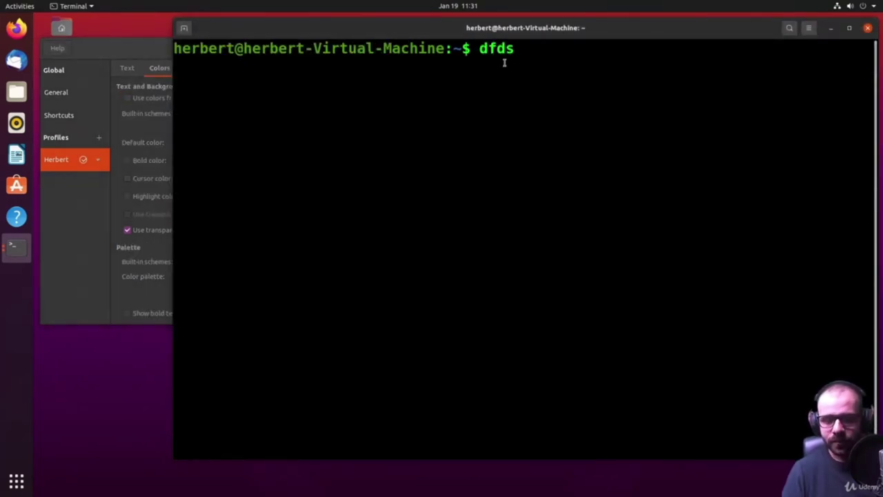
key("BackSpace")
key("BackSpace")
key("BackSpace")
key("BackSpace")
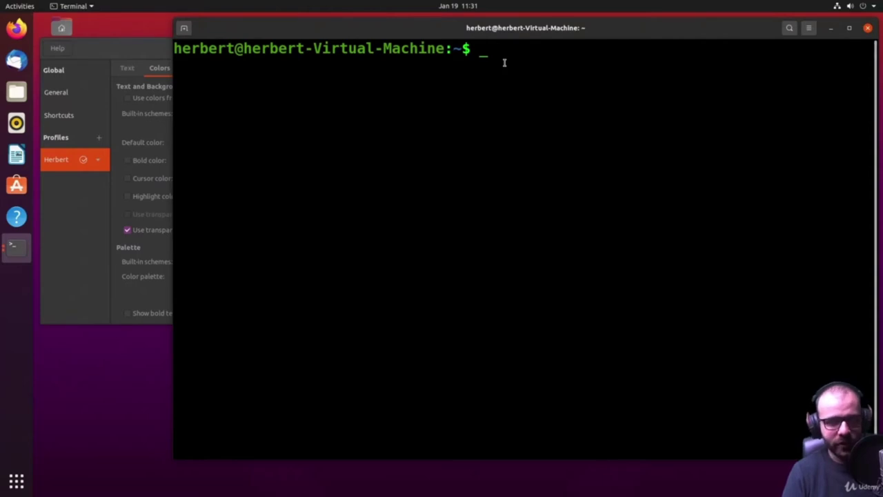
type("pwd")
key("Return")
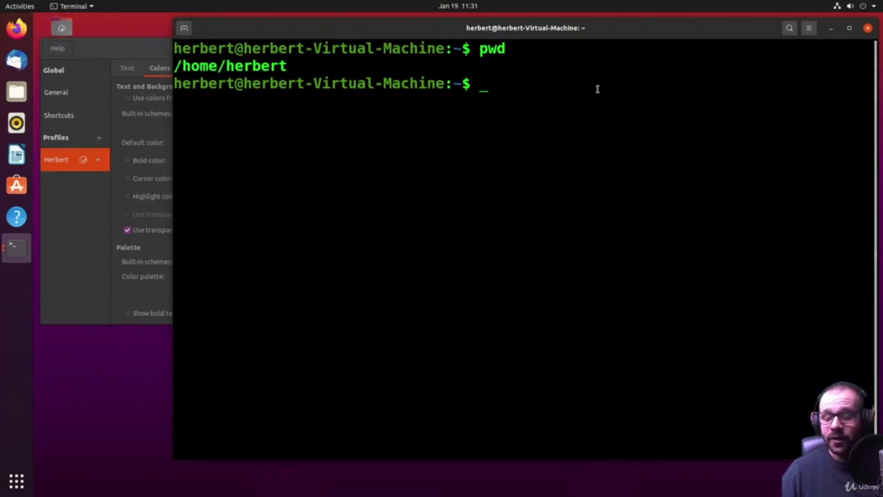
Return to the profile's color settings and use the colors from the system theme again
left_click(154, 55)
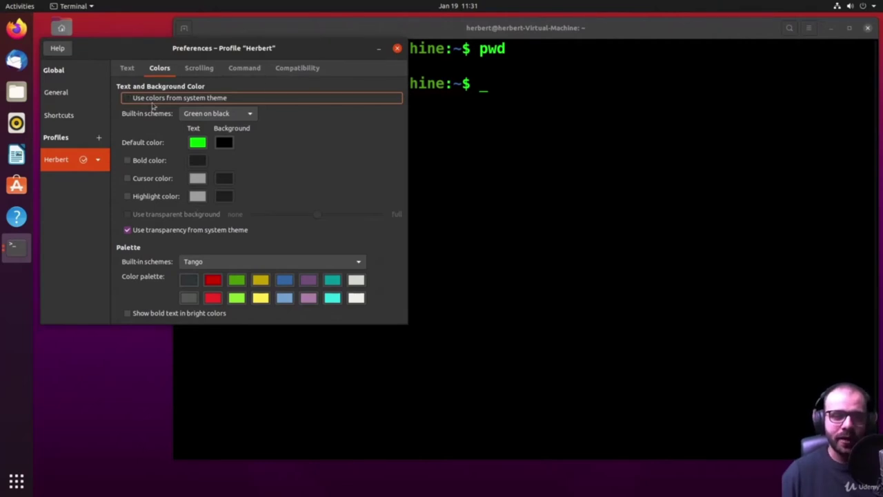
left_click(127, 98)
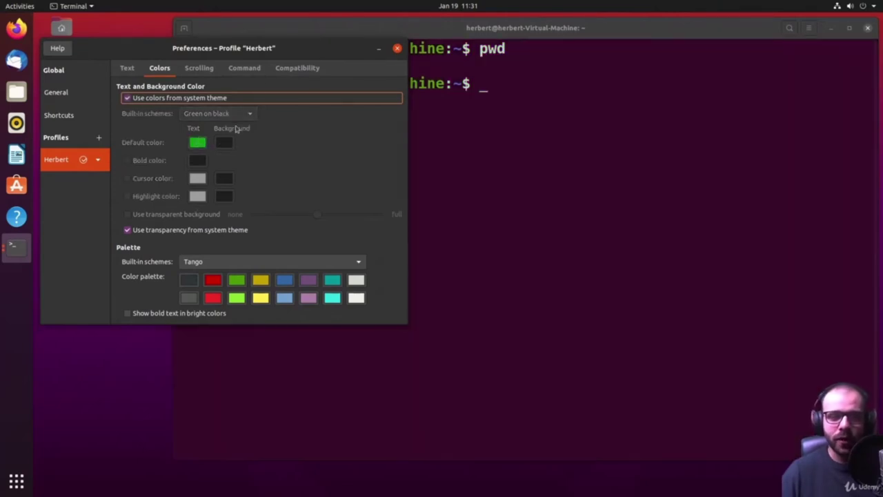
left_click(187, 101)
left_click(128, 98)
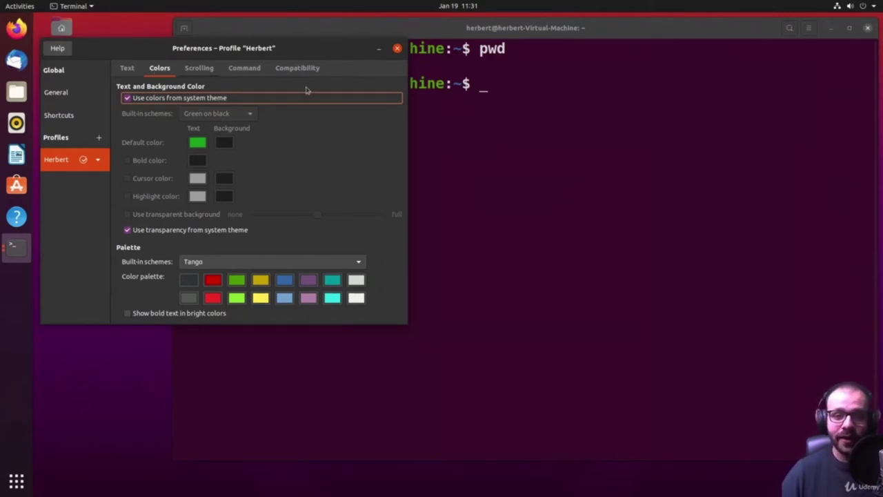
Look through the profile's scrolling, command and compatibility settings, and return to its text settings
left_click(209, 70)
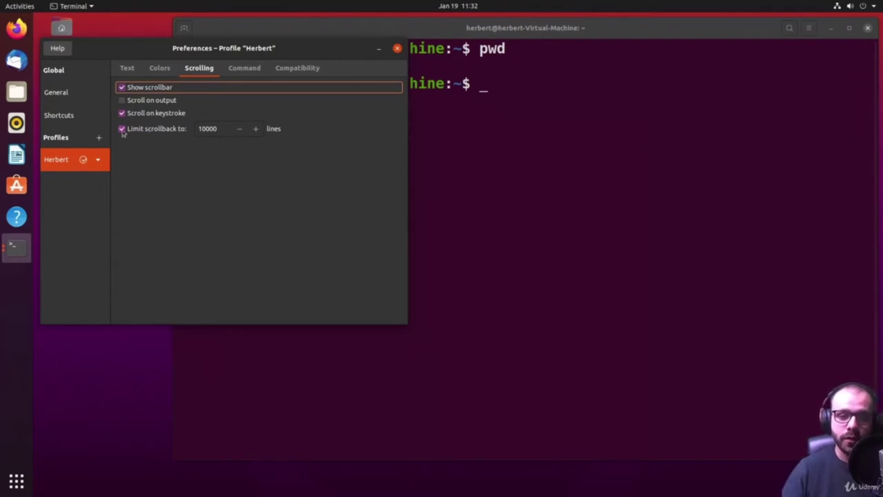
left_click(245, 69)
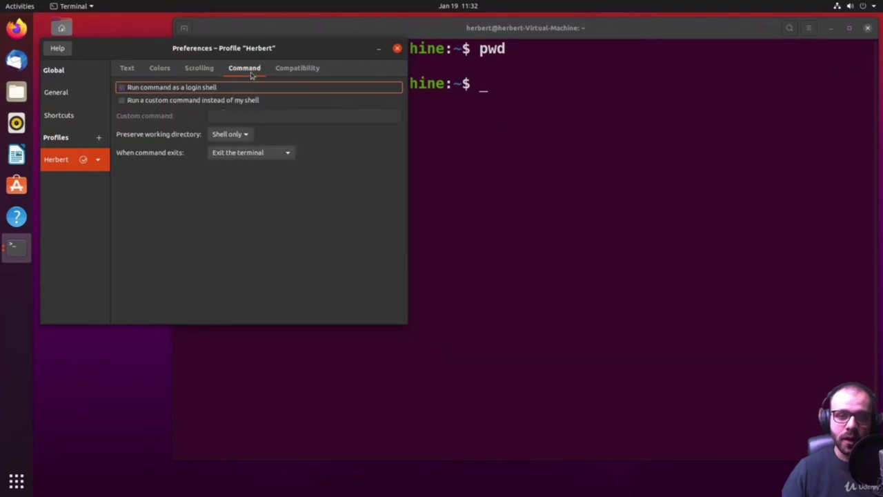
left_click(290, 67)
left_click(254, 75)
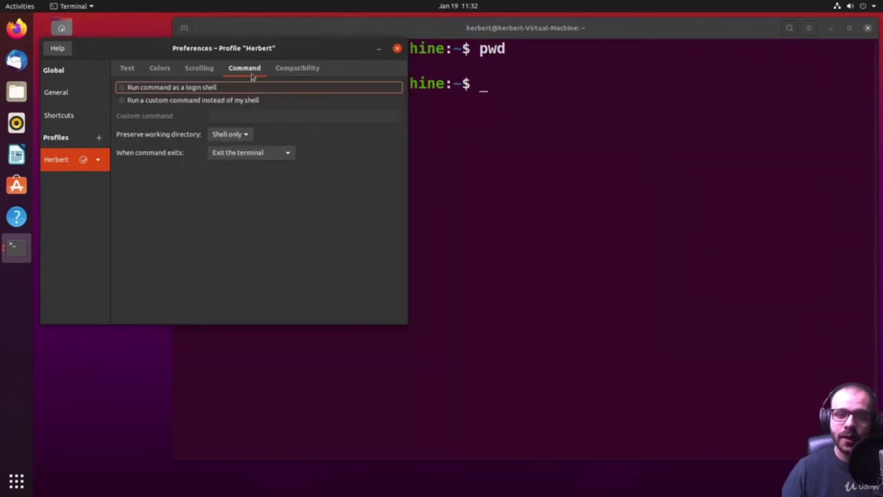
left_click(286, 67)
left_click(246, 73)
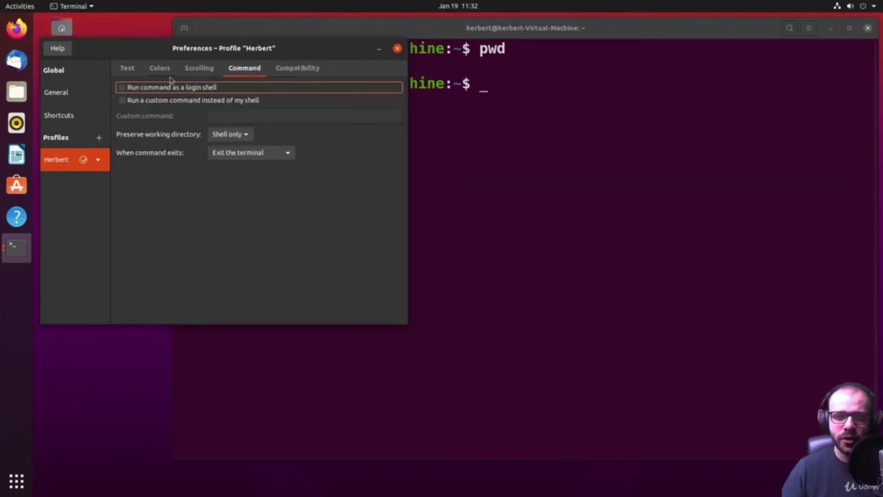
left_click(291, 73)
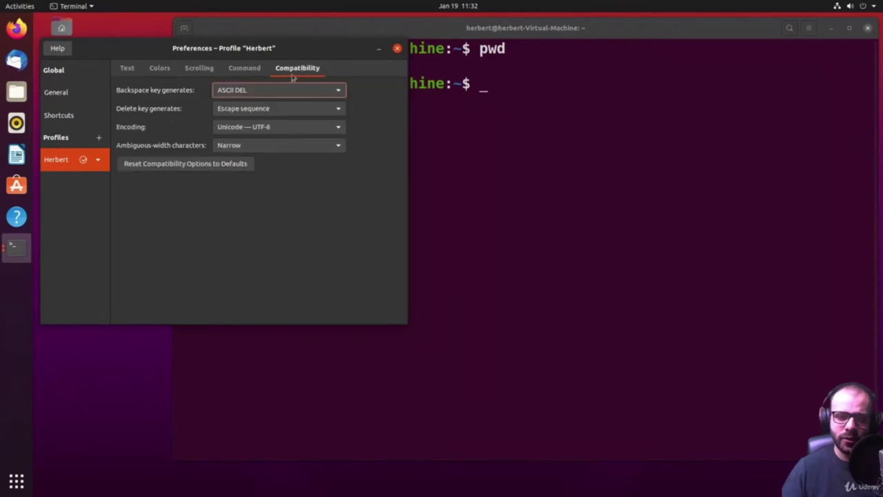
left_click(254, 69)
left_click(128, 73)
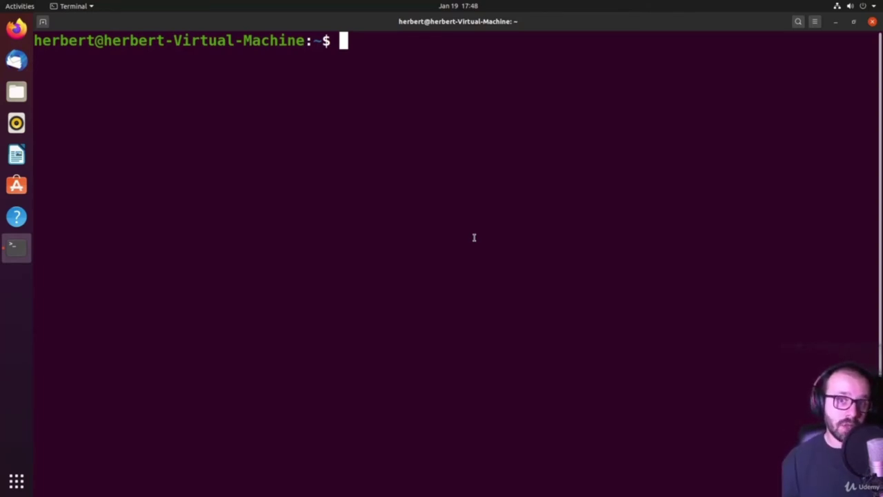
Refresh the package lists with sudo apt update, entering the account password for sudo
type("sudo apt")
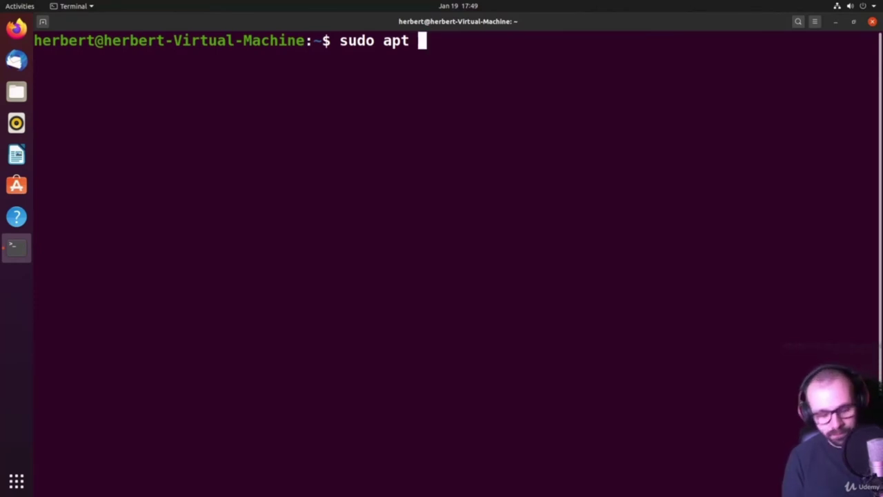
type("u")
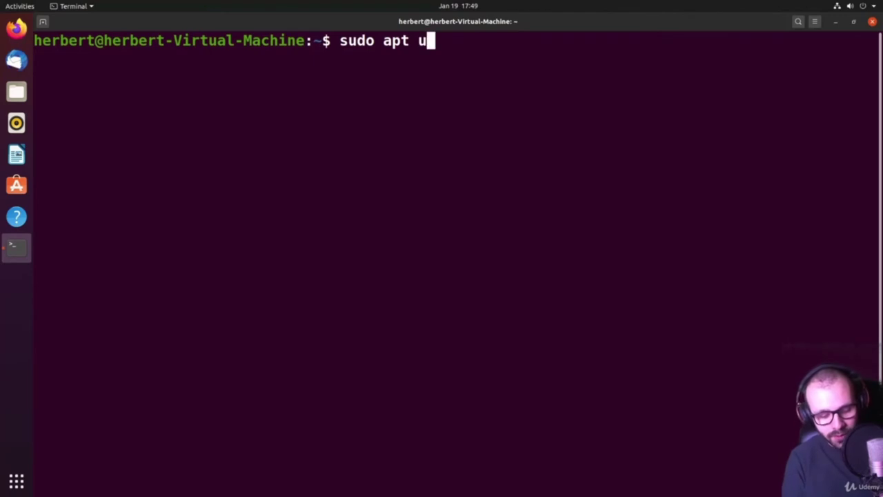
type("pdate")
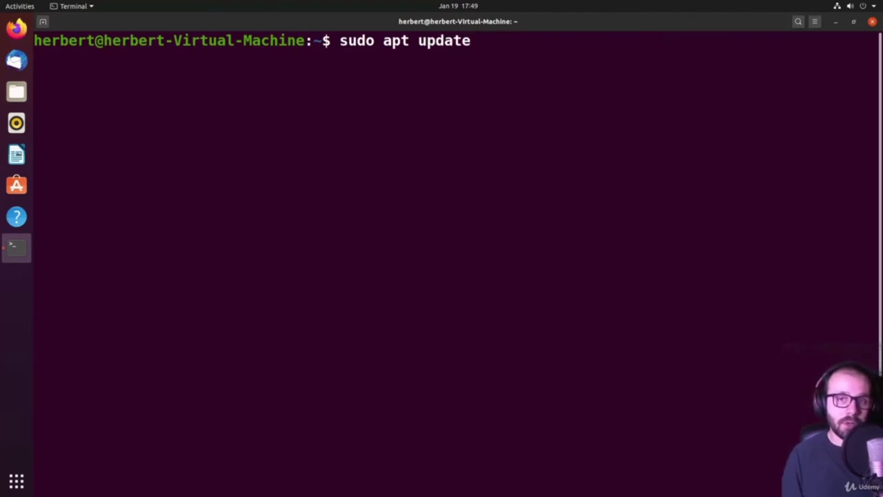
key("Return")
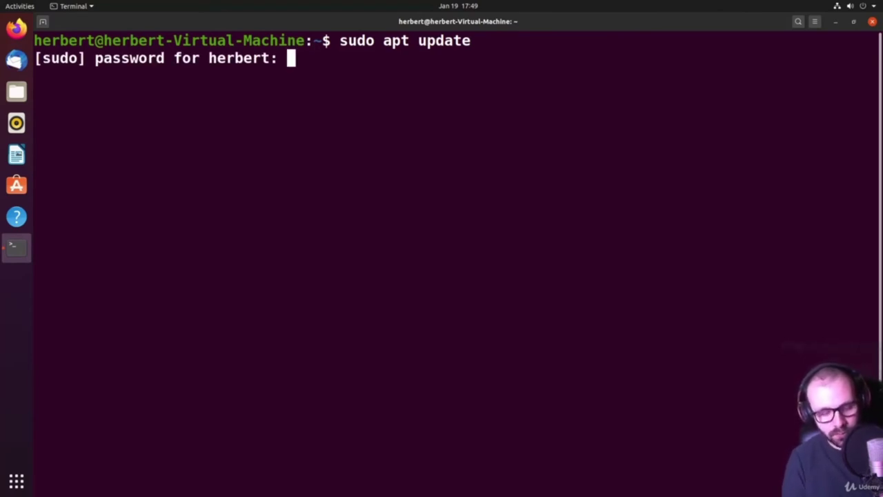
key("Return")
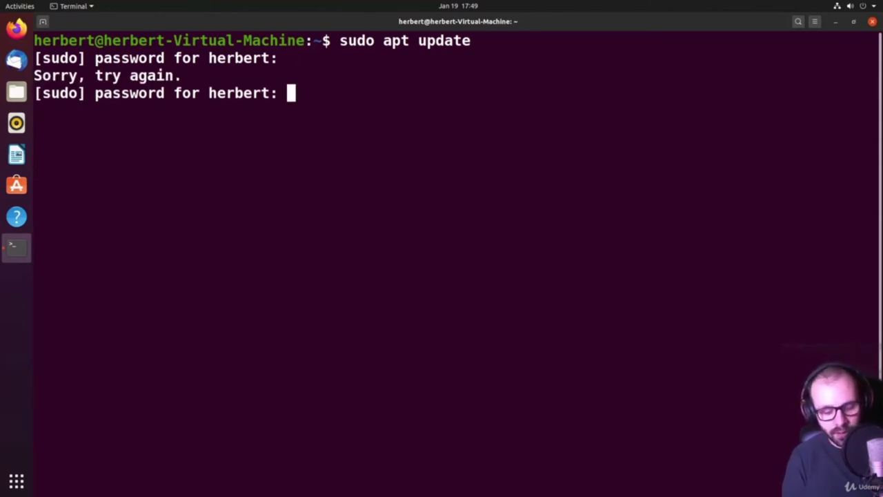
key("Return")
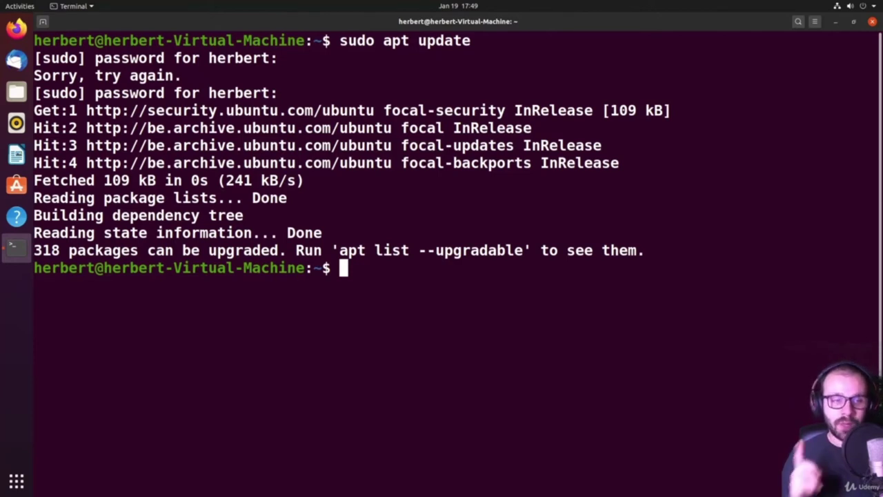
List the packages that can be upgraded by running sudo apt list --upgradable in the terminal
type("sudo apt lis")
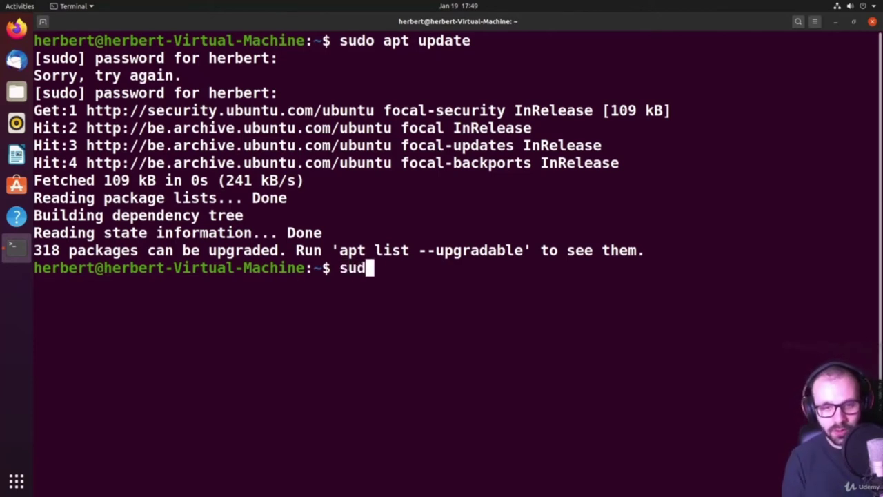
key("BackSpace")
key("BackSpace")
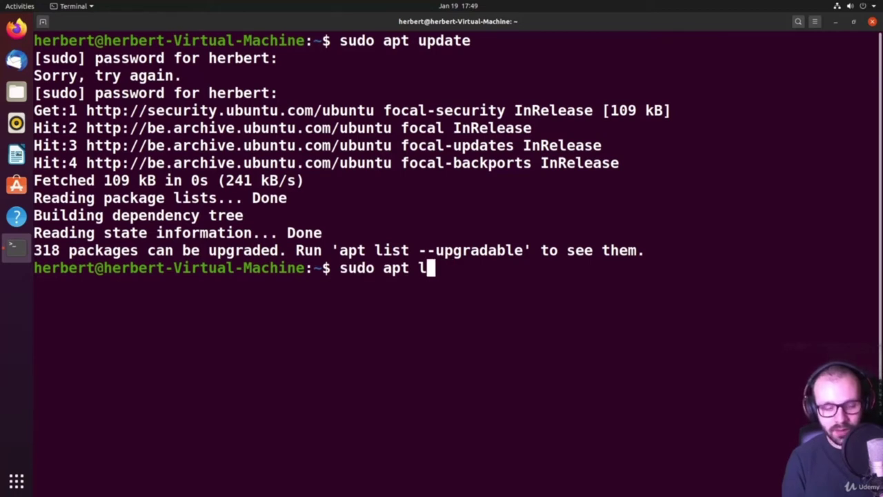
type("ist --upgr")
key("Tab")
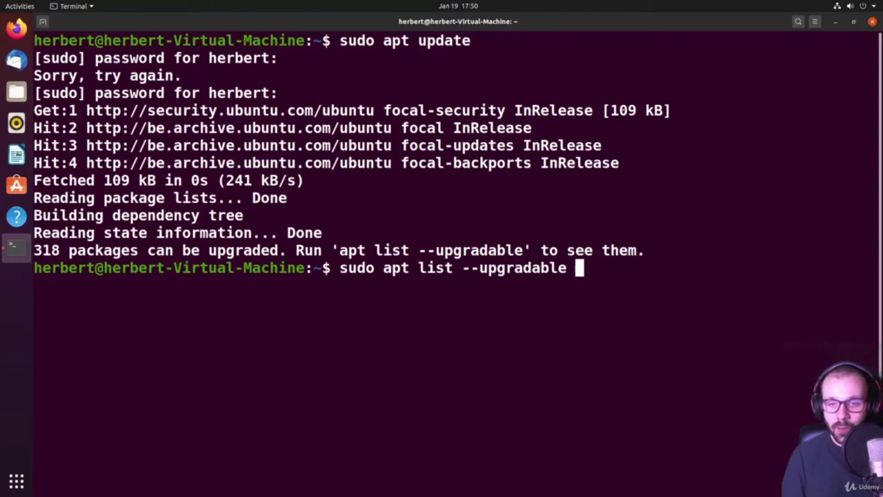
key("BackSpace")
key("BackSpace")
key("BackSpace")
key("BackSpace")
key("BackSpace")
key("BackSpace")
key("BackSpace")
key("BackSpace")
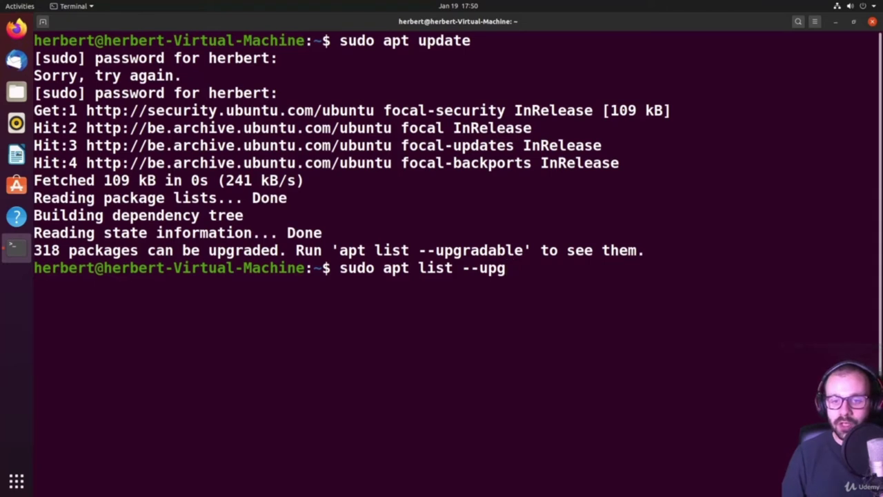
key("Tab")
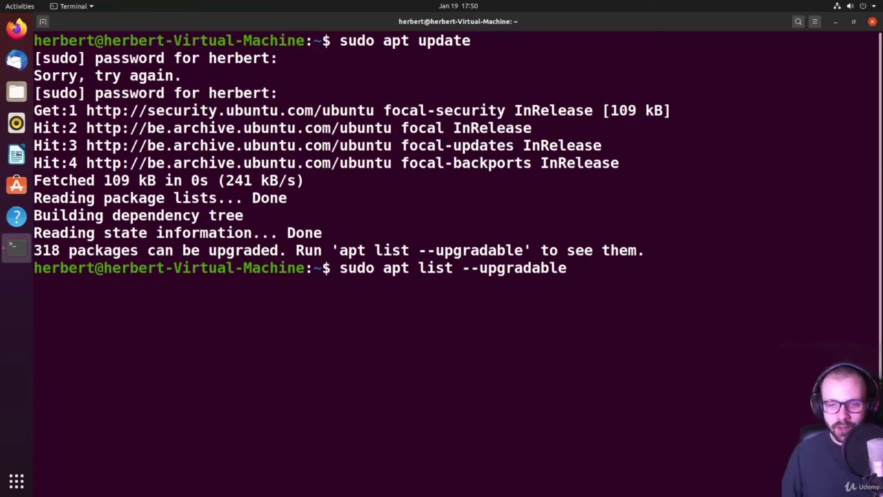
key("Return")
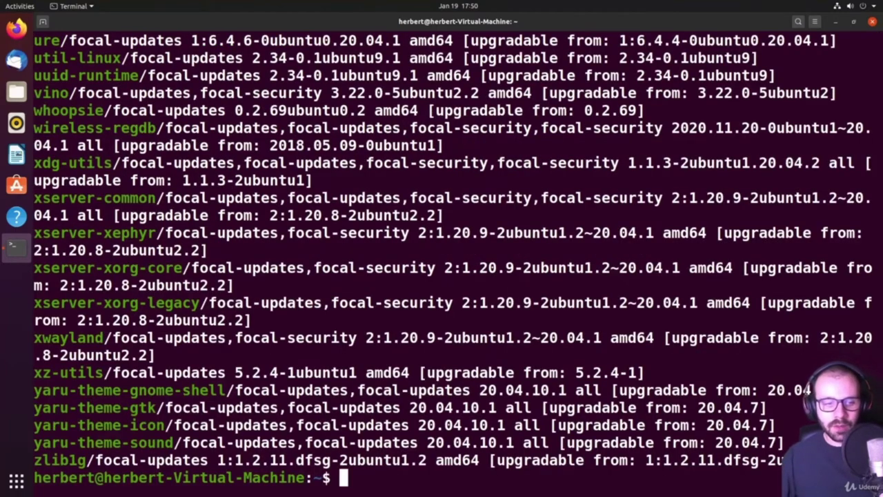
Look through the list of upgradable packages and their available versions, and return to the prompt
scroll(359, 225, "up", 12)
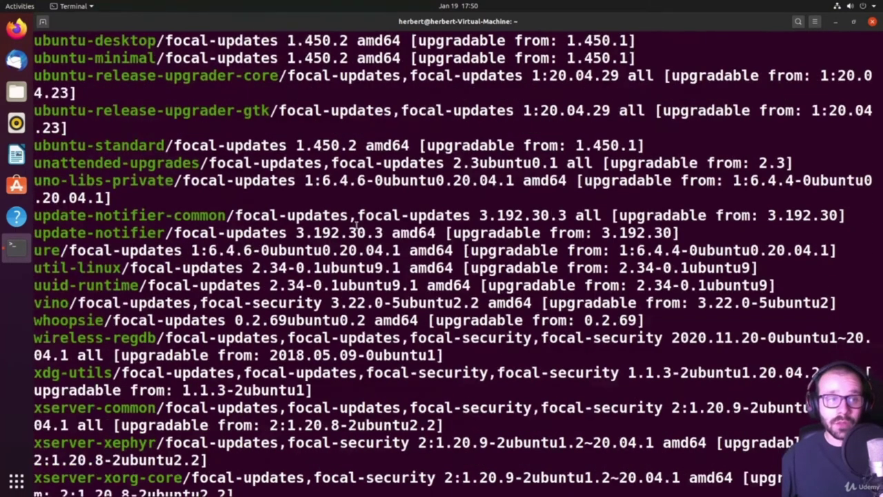
scroll(357, 224, "up", 20)
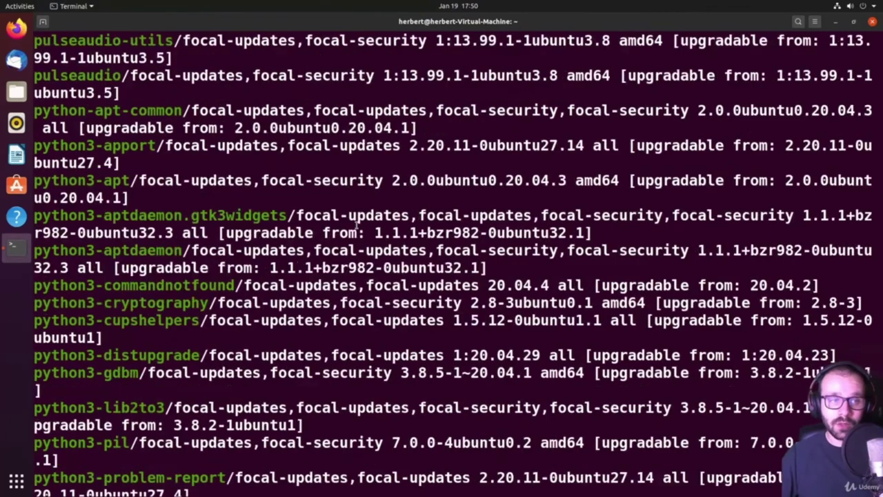
scroll(357, 224, "up", 4)
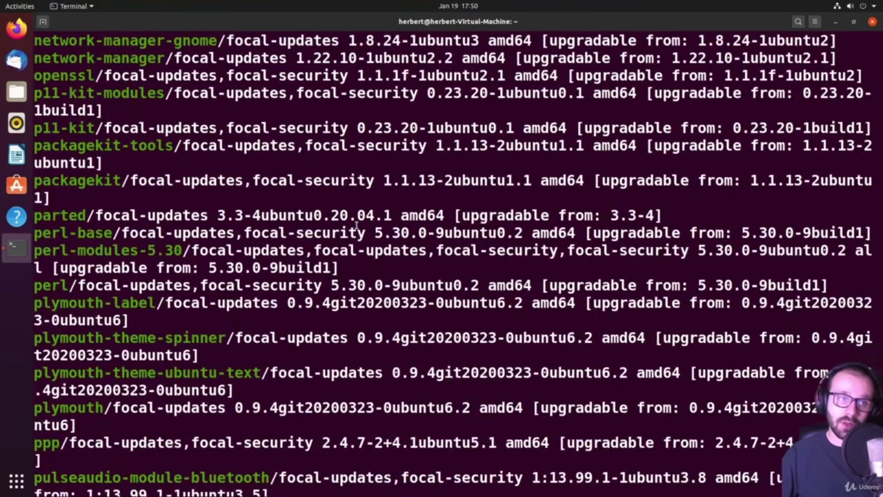
scroll(355, 226, "down", 8)
scroll(353, 231, "down", 7)
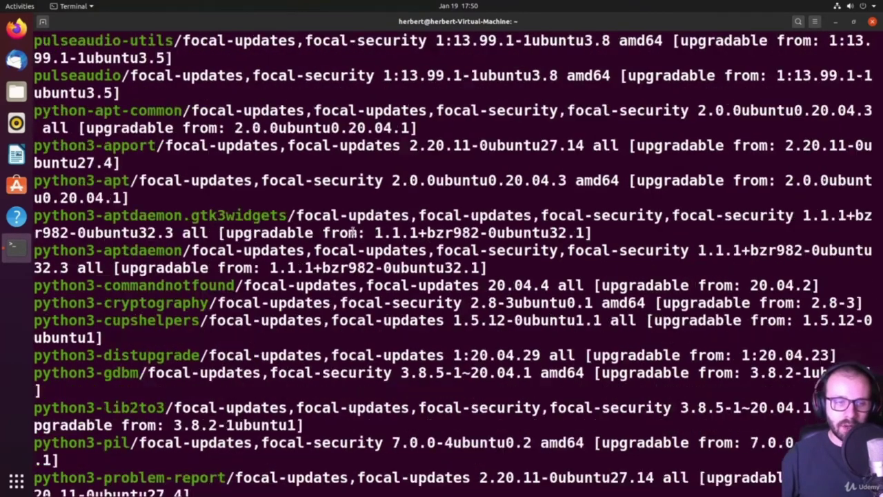
scroll(350, 213, "down", 1)
scroll(350, 213, "down", 15)
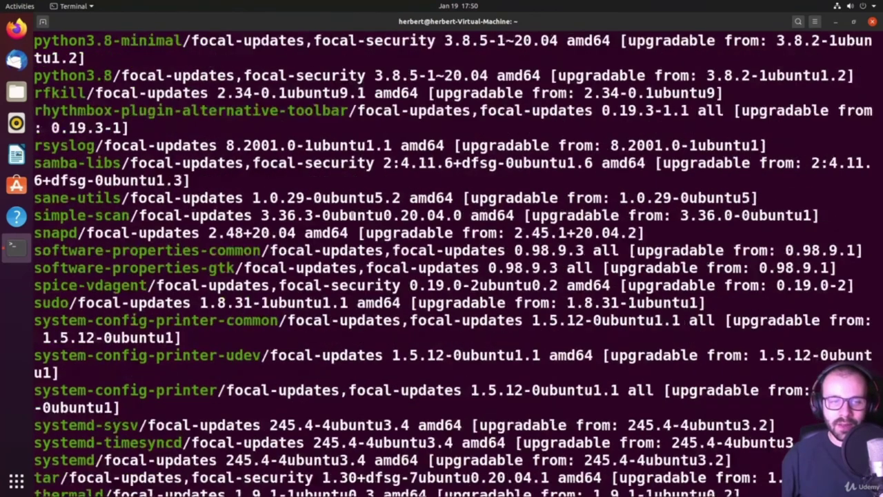
scroll(377, 276, "down", 5)
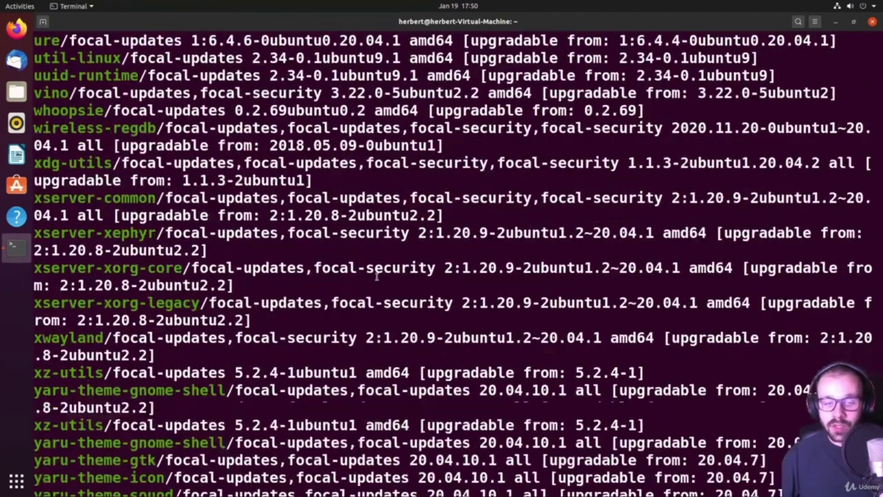
Upgrade all upgradable packages with sudo apt upgrade, answering y to continue
type("s")
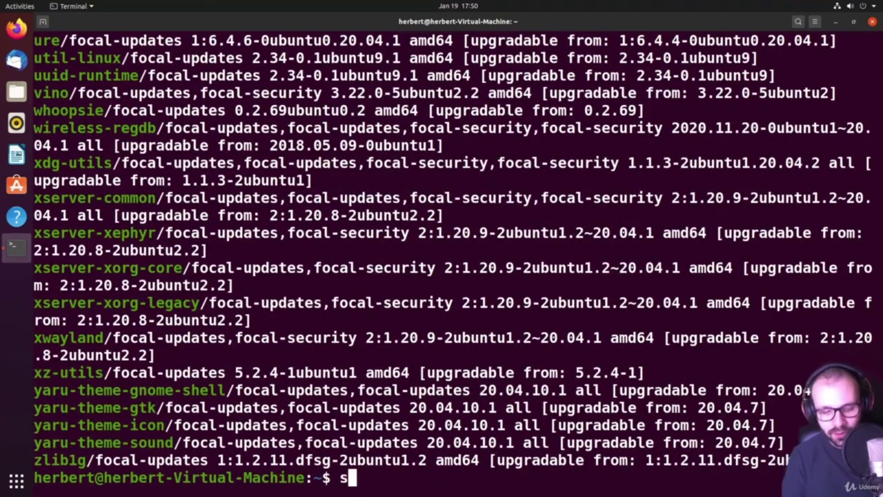
type("udo apt upgrade")
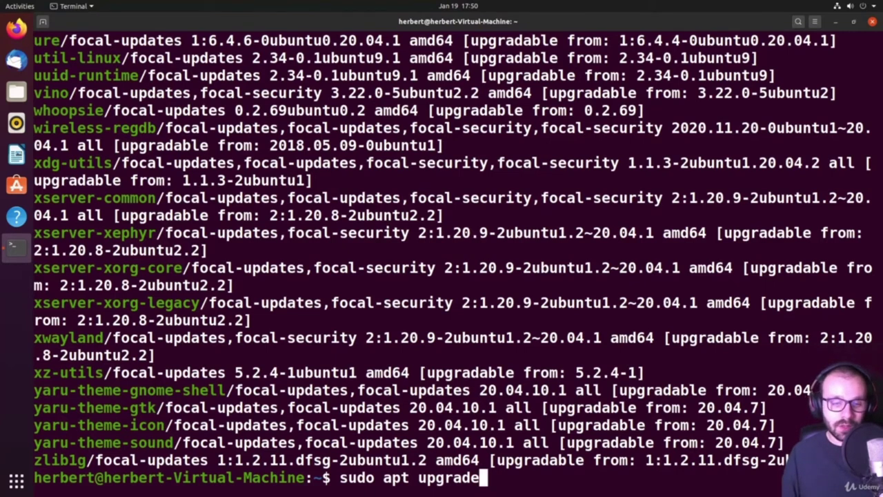
key("Return")
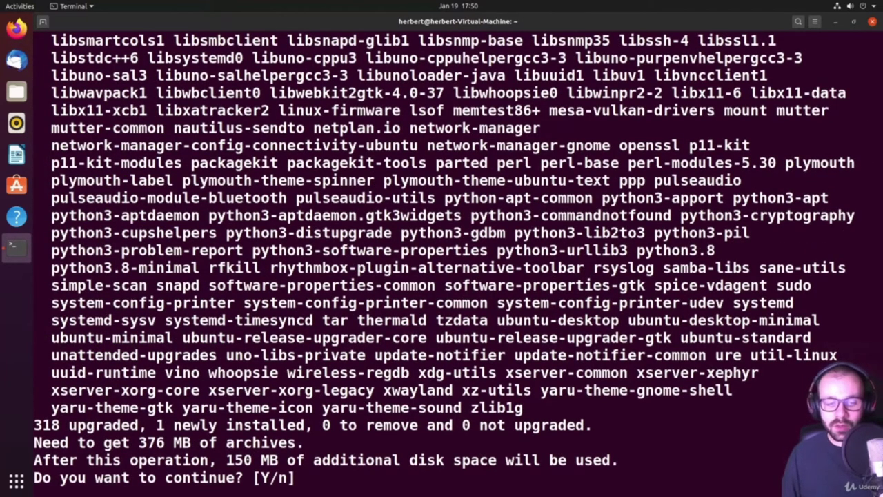
type("y")
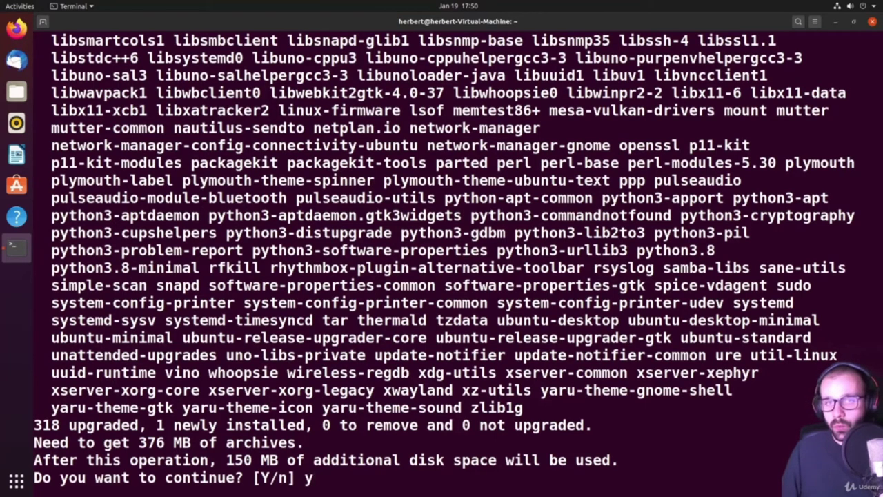
key("Return")
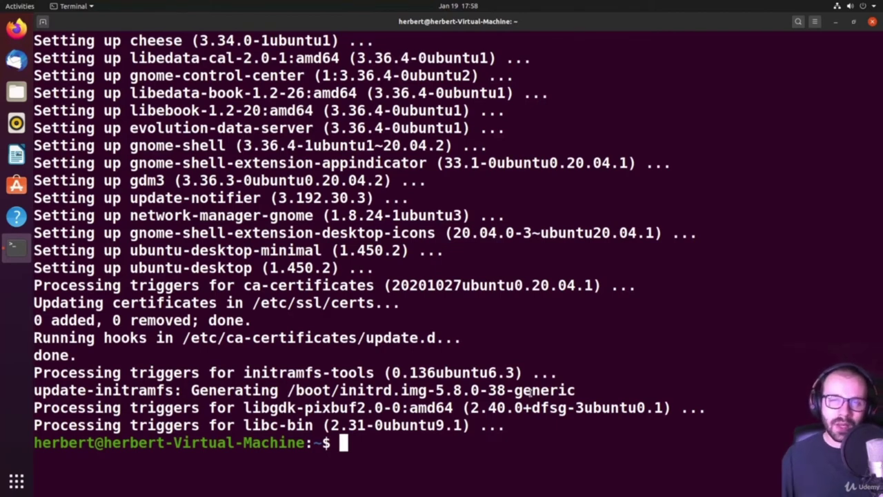
Search the package repositories for the VLC player with sudo apt search vlc
type("sudo apt ")
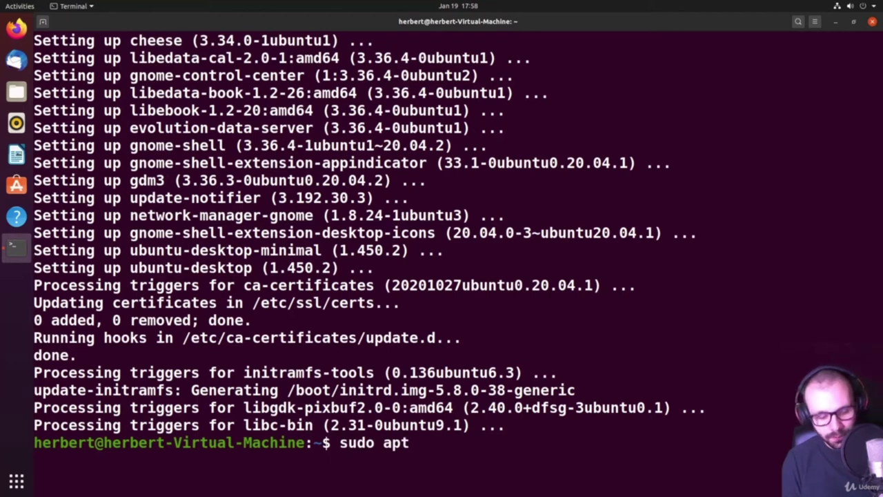
type("search ")
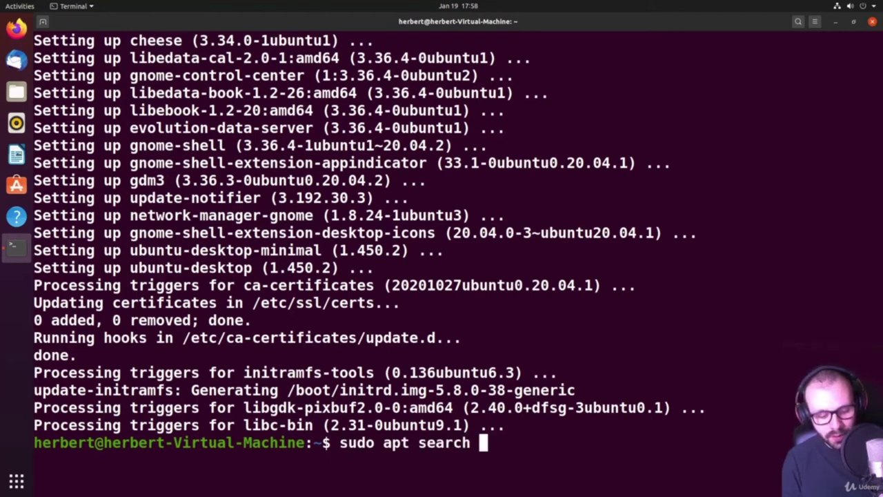
type("vlc")
key("Return")
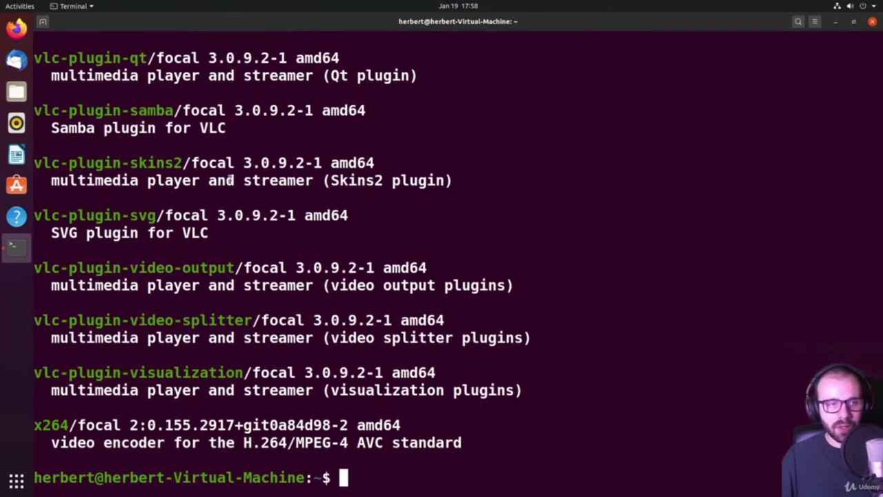
Find the vlc package in the search results and highlight its name, then its release, version and architecture
scroll(229, 180, "up", 5)
scroll(229, 180, "up", 3)
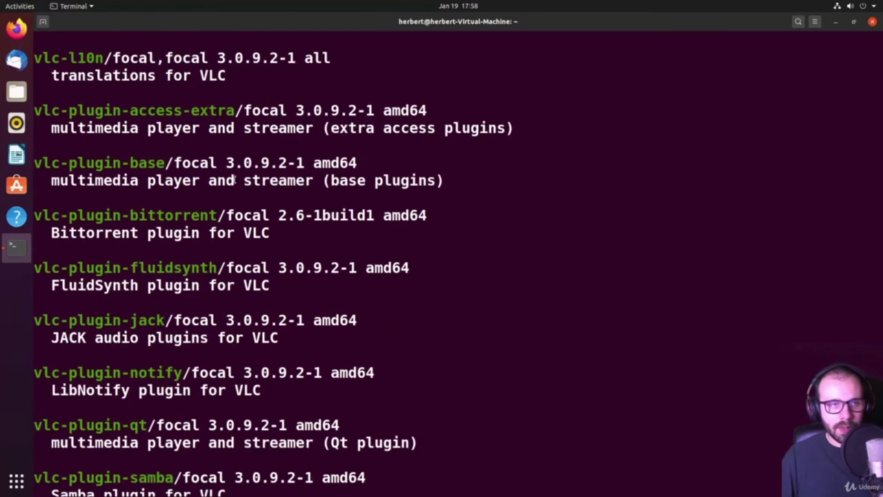
scroll(73, 177, "up", 1)
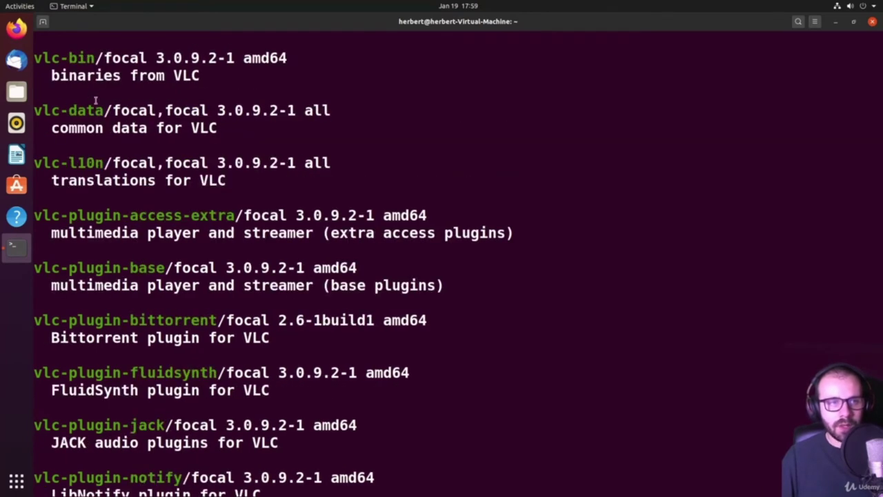
scroll(66, 90, "up", 1)
scroll(133, 122, "up", 1)
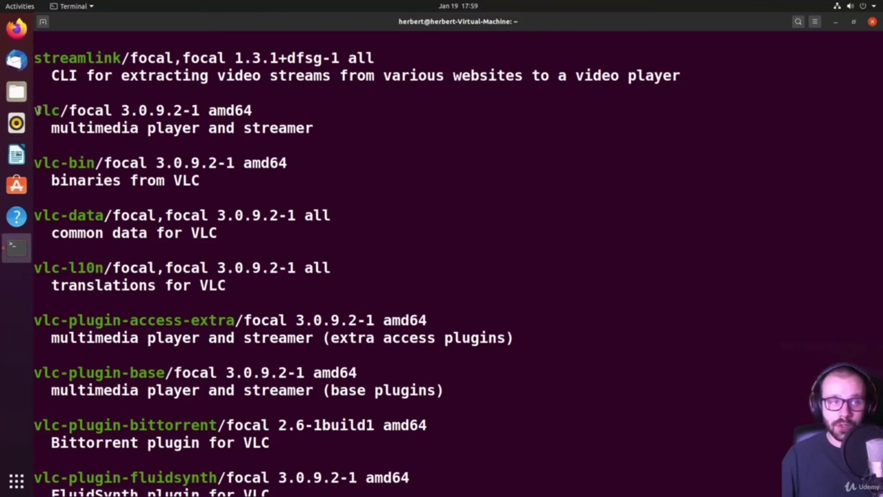
left_click_drag(34, 111, 58, 110)
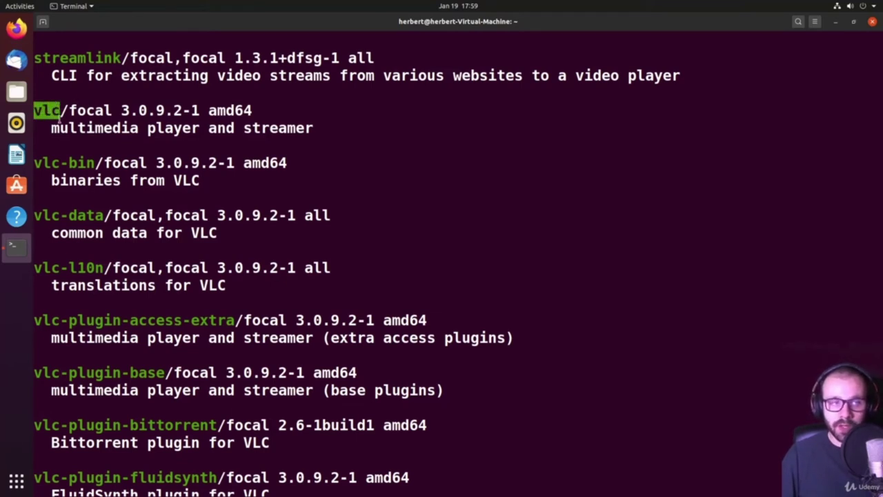
left_click_drag(69, 111, 262, 111)
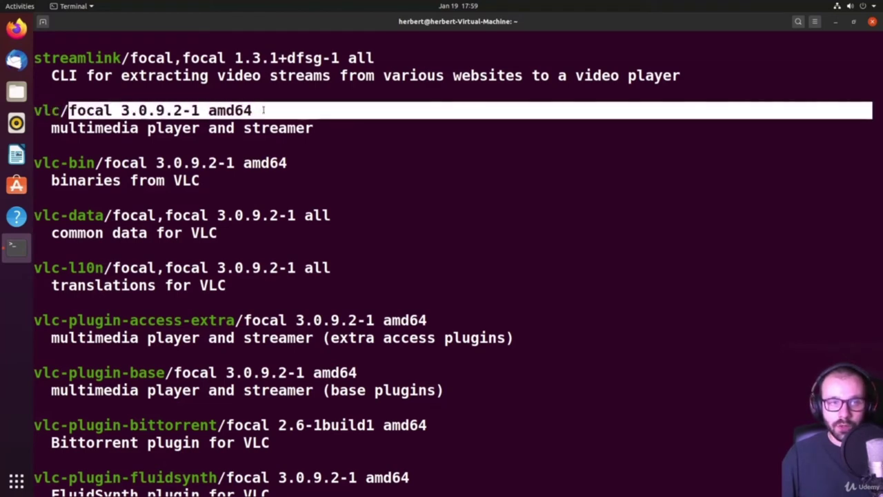
Install the VLC package with sudo apt install vlc, answering y to continue
scroll(313, 140, "down", 5)
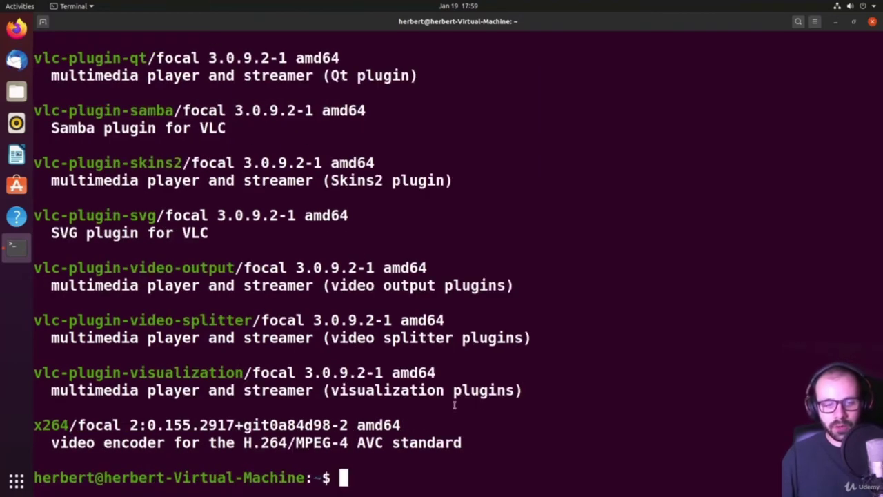
type("sudo a")
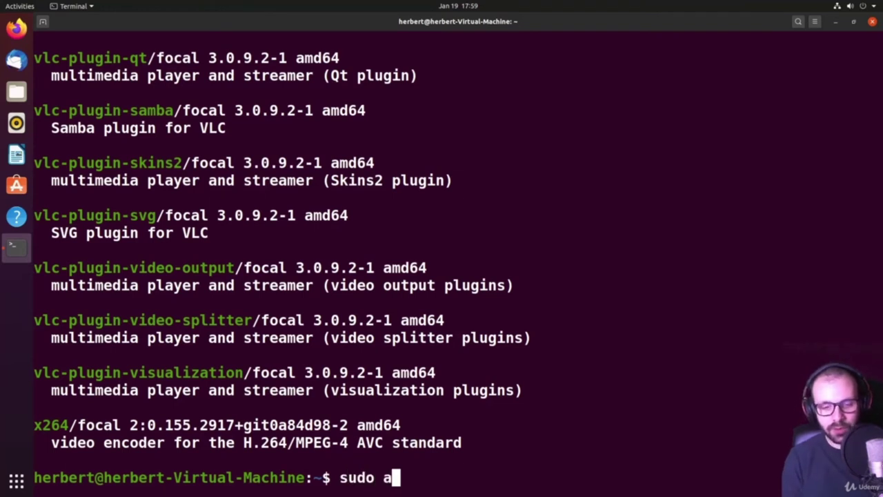
type("pt install ")
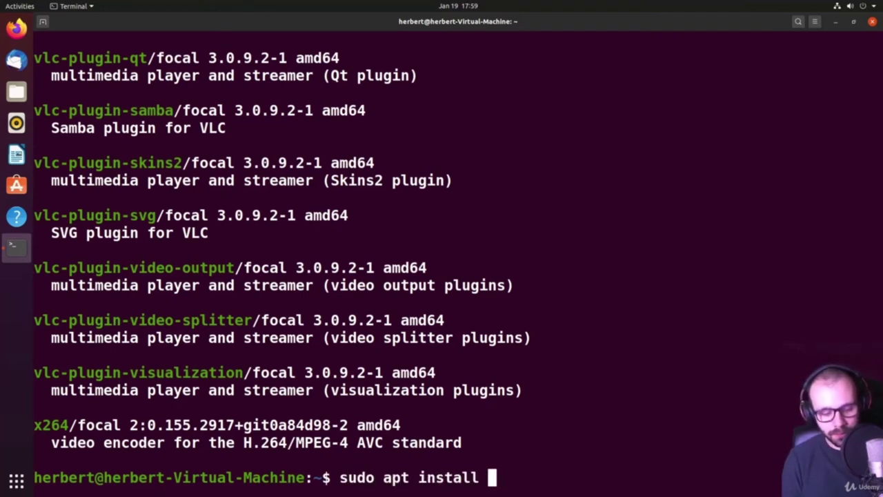
type("vlc")
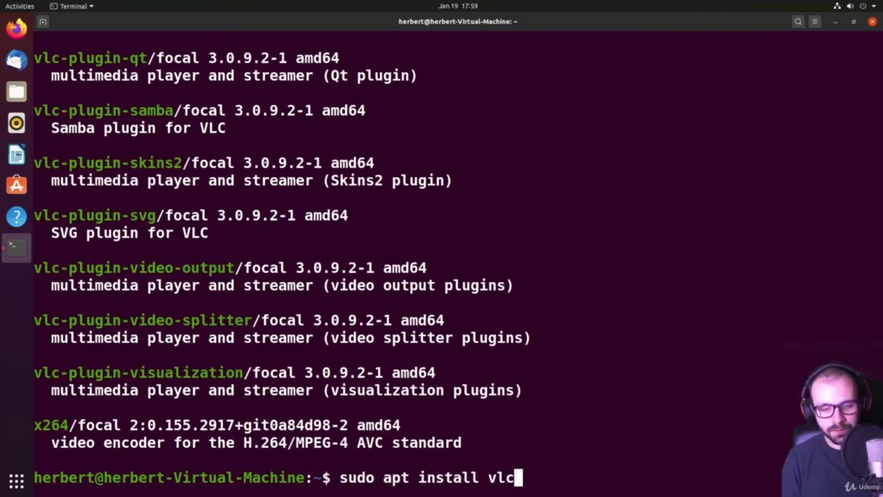
key("Return")
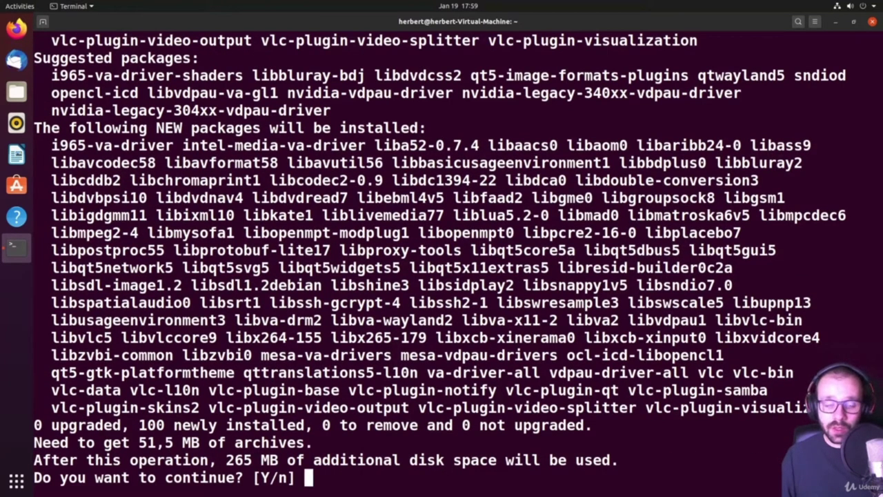
type("y")
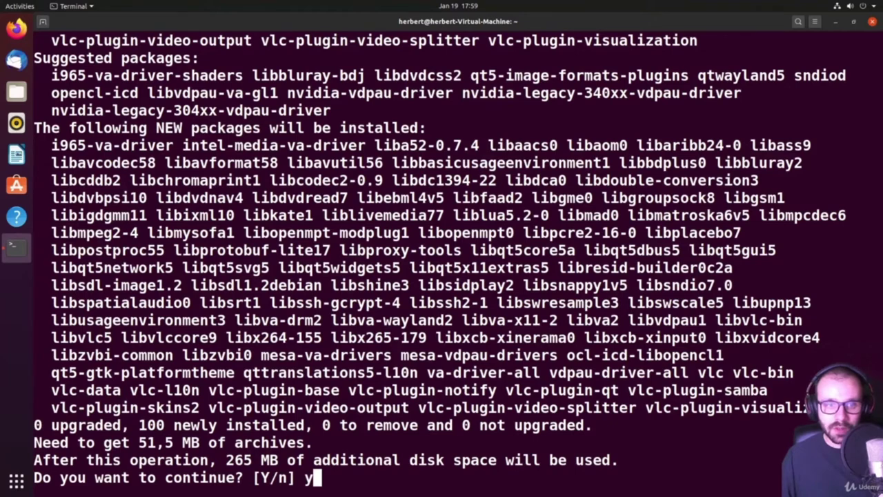
key("Return")
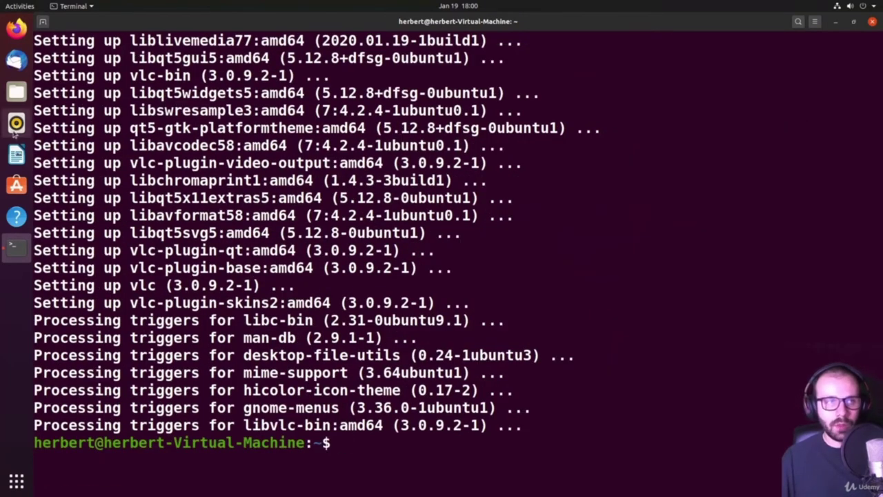
Search the installed applications for vlc and launch VLC media player
left_click(14, 8)
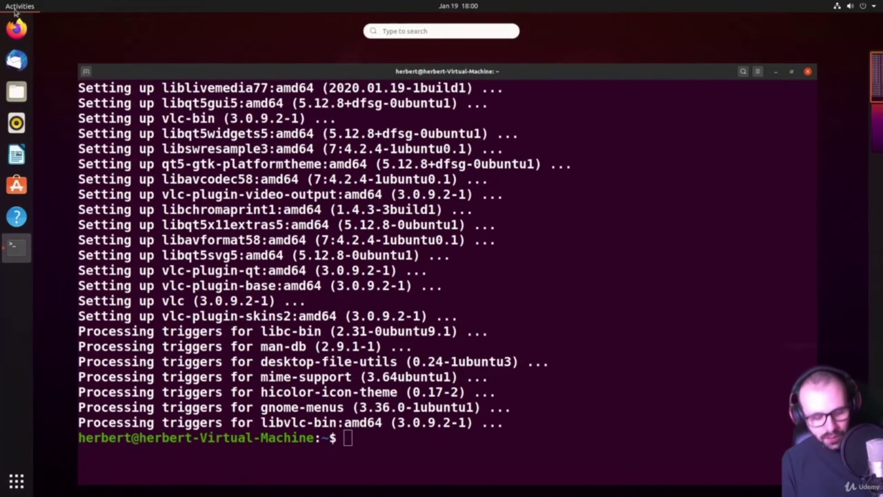
type("vlc")
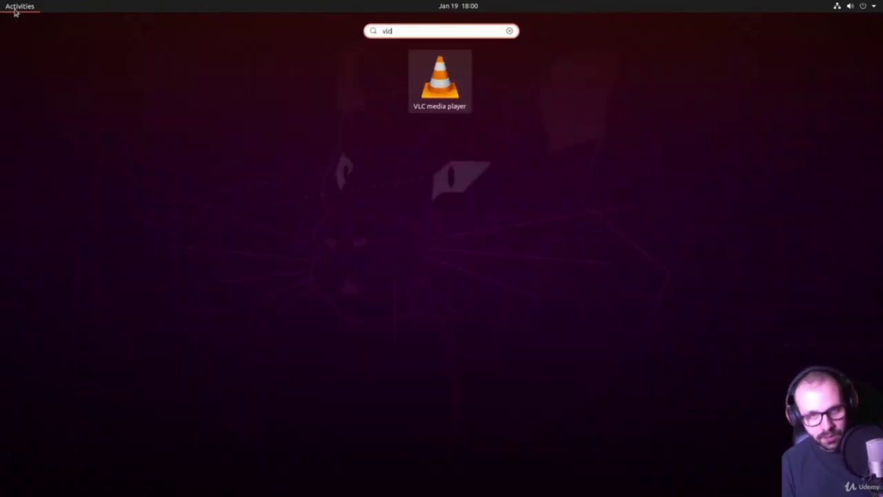
key("Return")
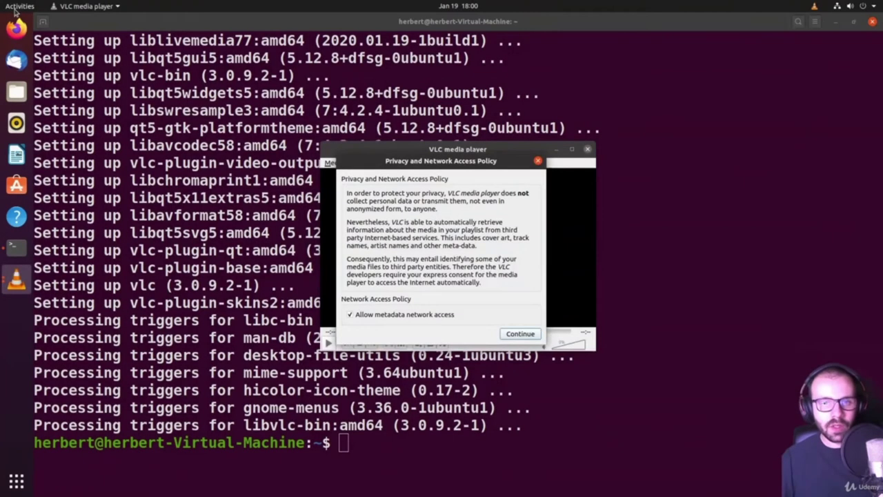
Accept VLC's privacy and network access policy with metadata network access allowed, and close the player
left_click(527, 335)
left_click_drag(463, 154, 421, 147)
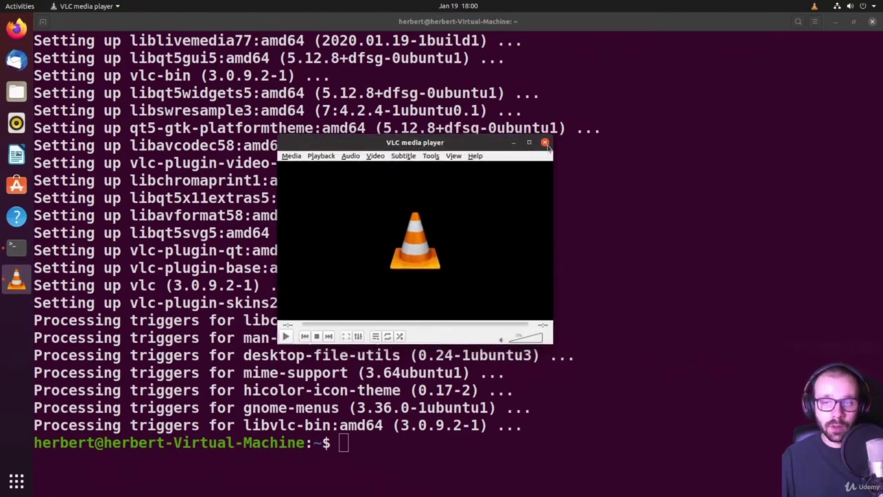
left_click(545, 142)
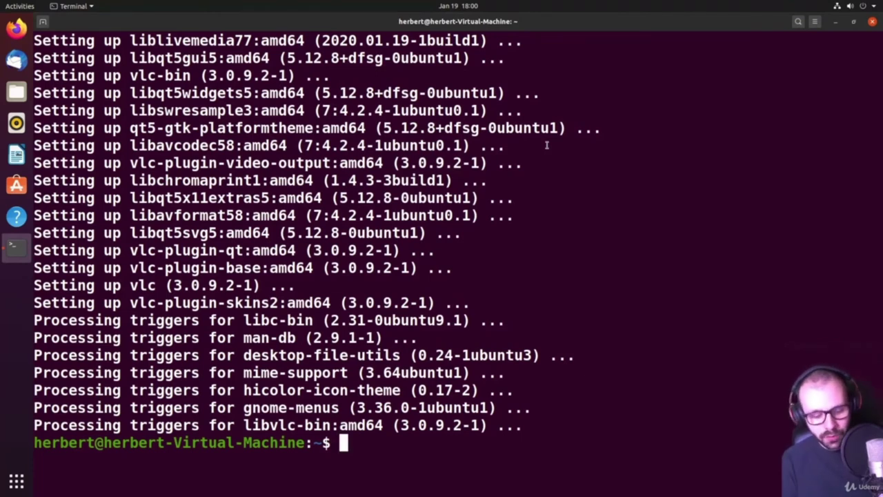
Uninstall the VLC package with sudo apt remove vlc, answering y to continue
type("sudo a")
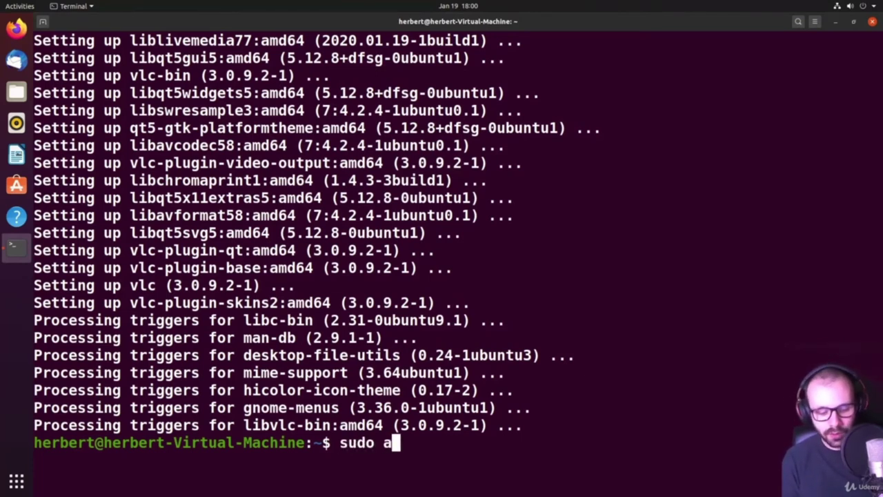
type("pt rem,op")
key("BackSpace")
key("BackSpace")
key("BackSpace")
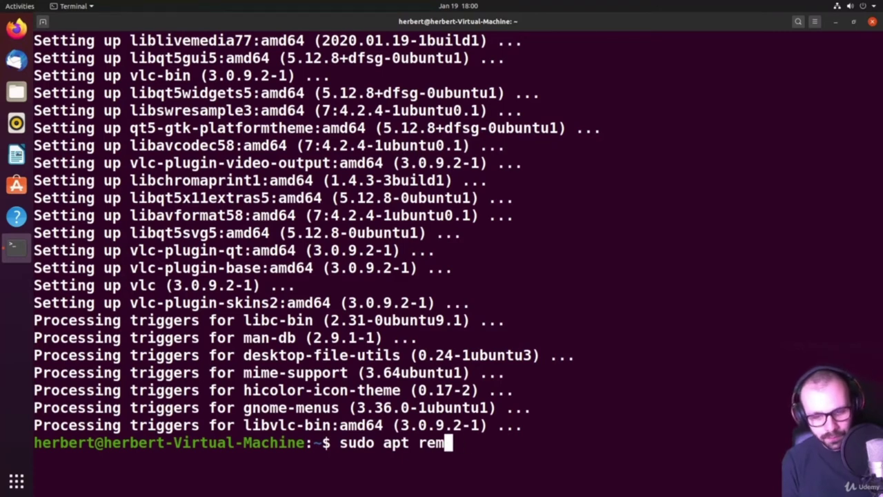
type("ove vlc")
key("Return")
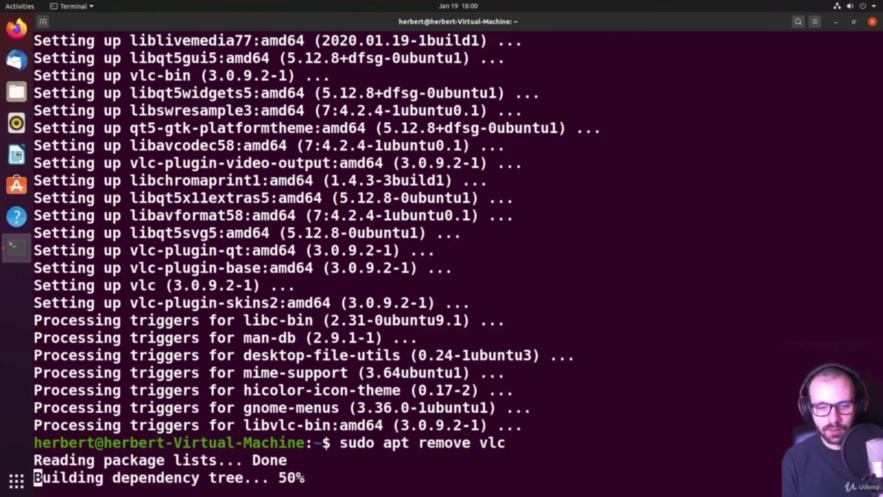
type("y")
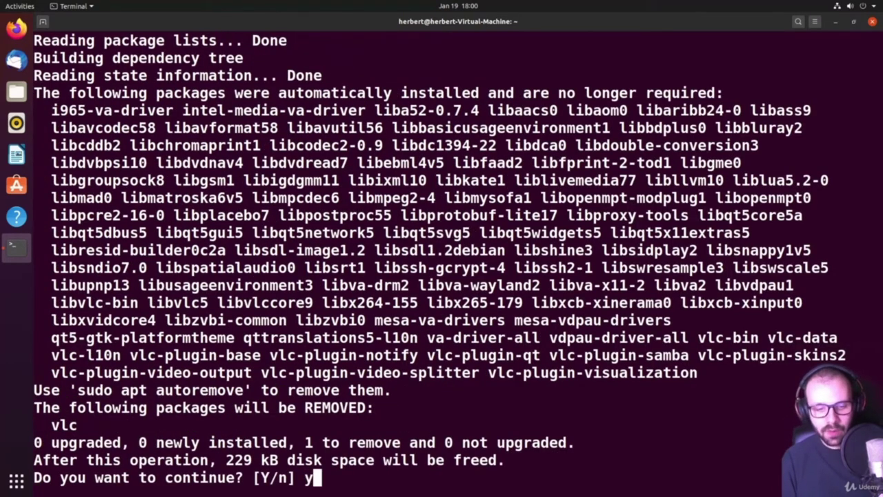
key("Return")
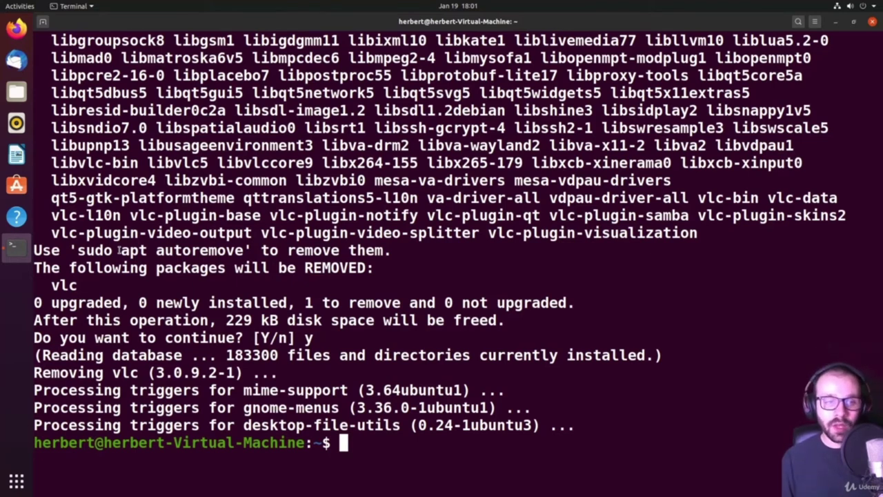
Remove the leftover packages that are no longer required with sudo apt autoremove, answering y to continue
type("sud")
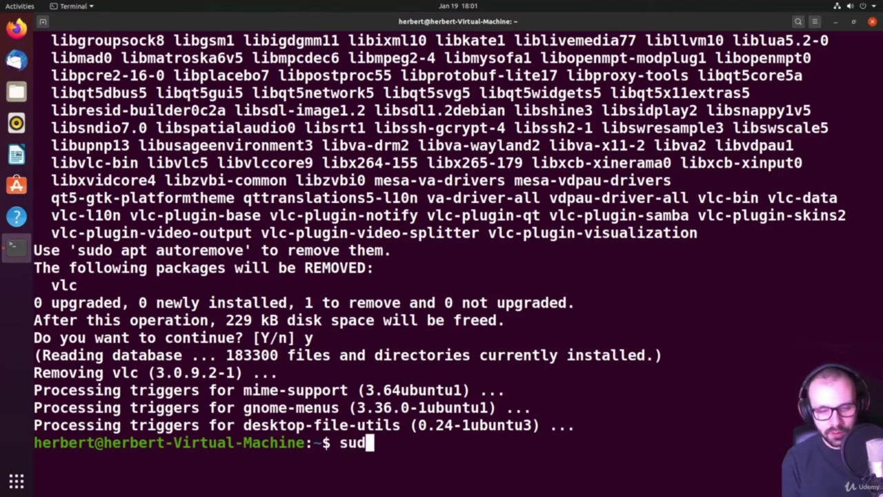
type("o apt autor")
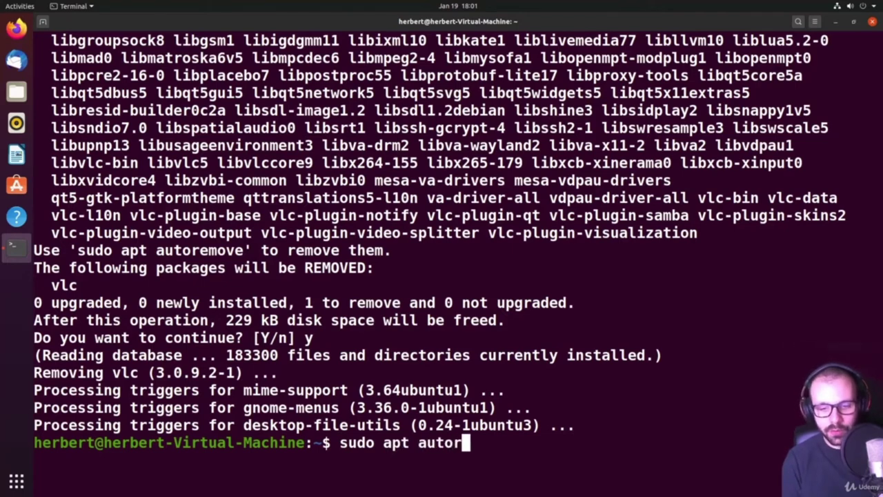
type("emove")
key("Return")
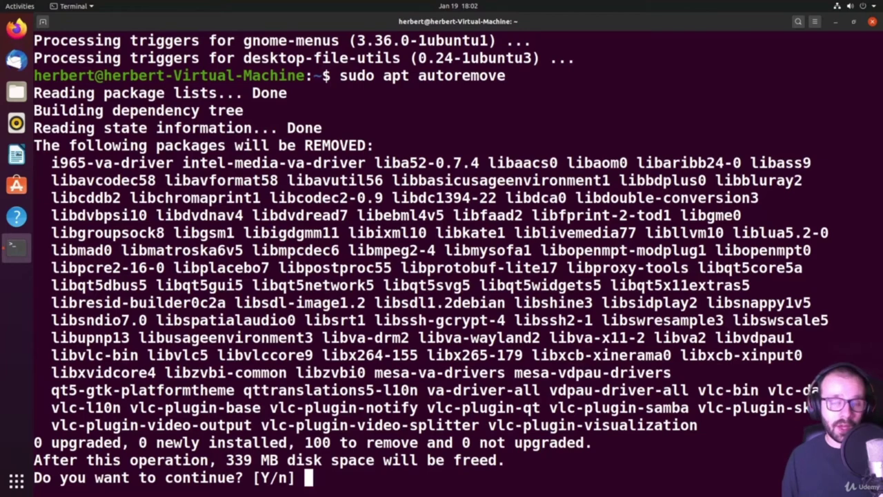
type("y")
key("Return")
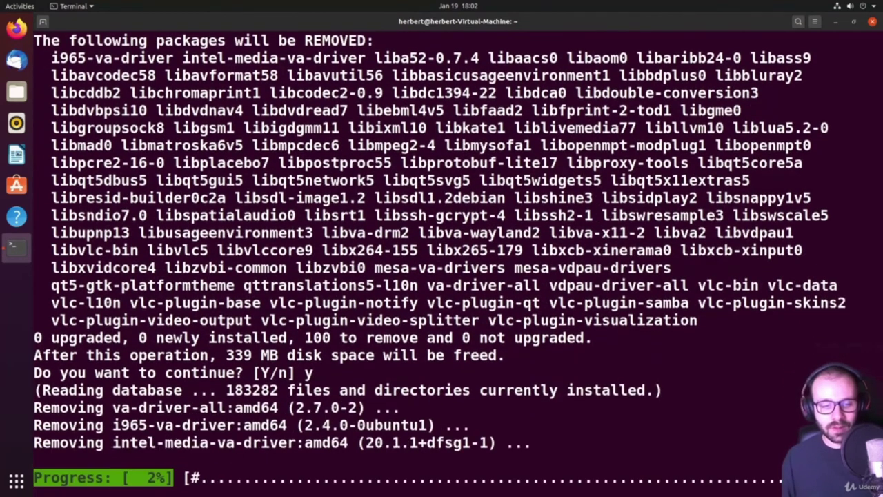
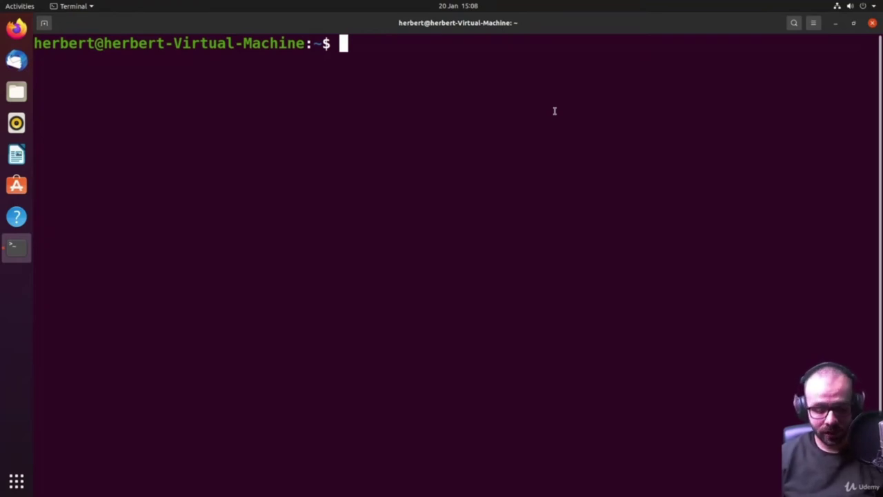
Print the current working directory with pwd
type("pwd")
key("Return")
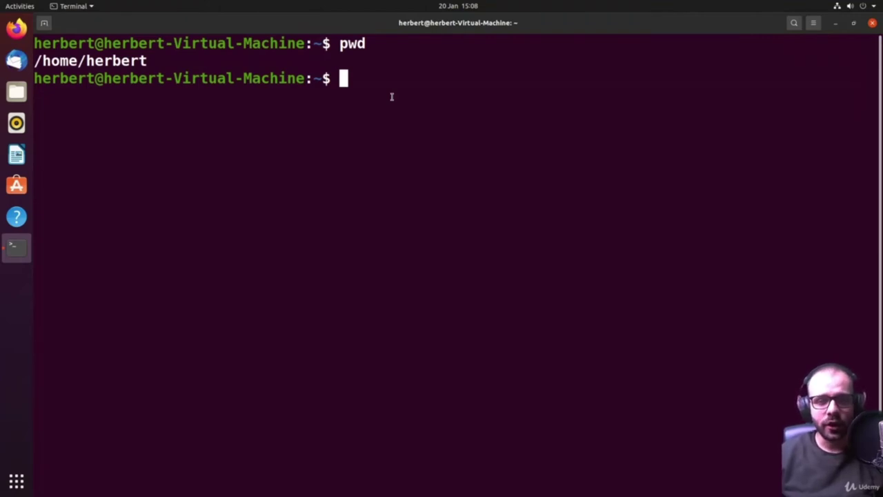
type("cd")
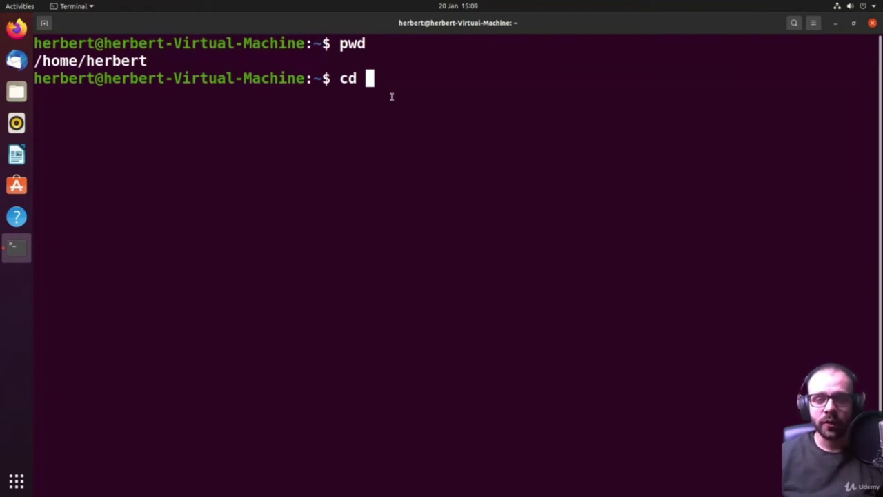
key("BackSpace")
key("BackSpace")
key("BackSpace")
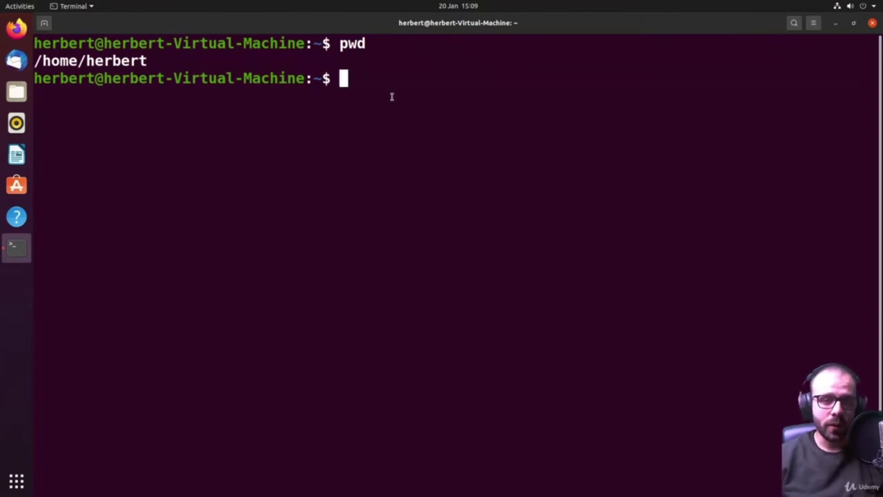
List the home directory's contents with ls and change into the Documents directory with cd, auto-completing its name from Doc
type("ls")
key("Return")
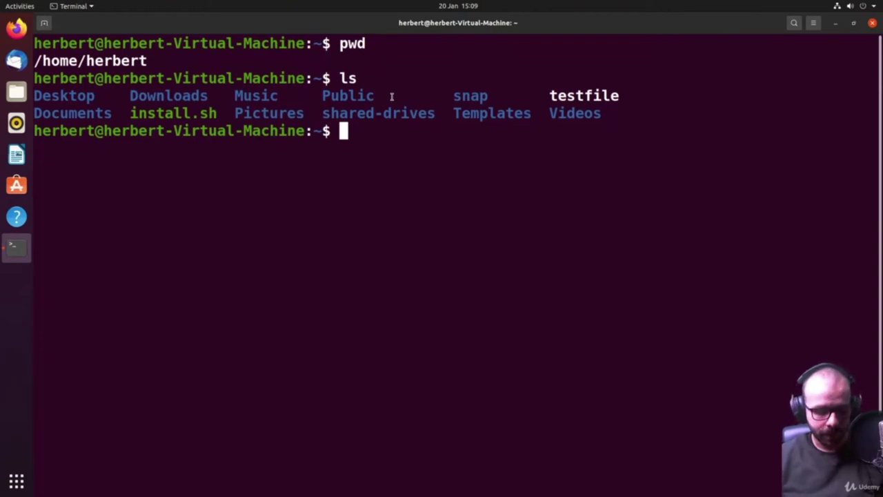
type("cd Doc")
key("Tab")
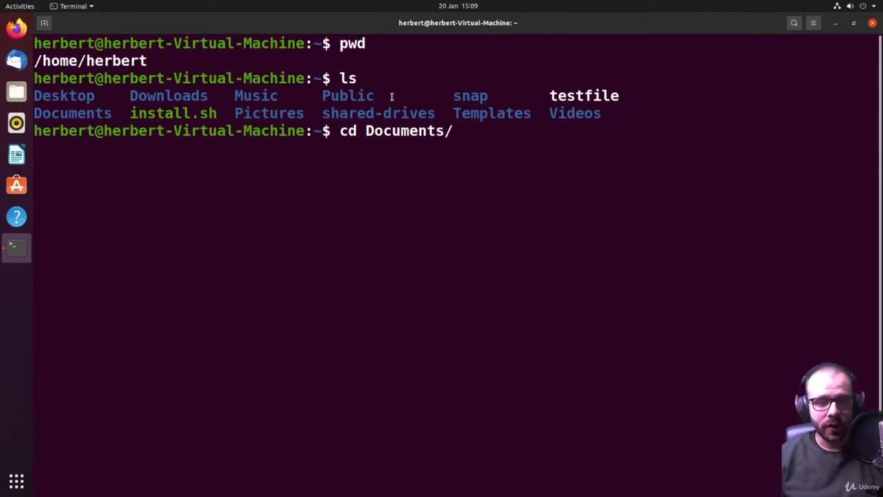
key("BackSpace")
key("BackSpace")
key("BackSpace")
key("BackSpace")
key("BackSpace")
key("BackSpace")
key("BackSpace")
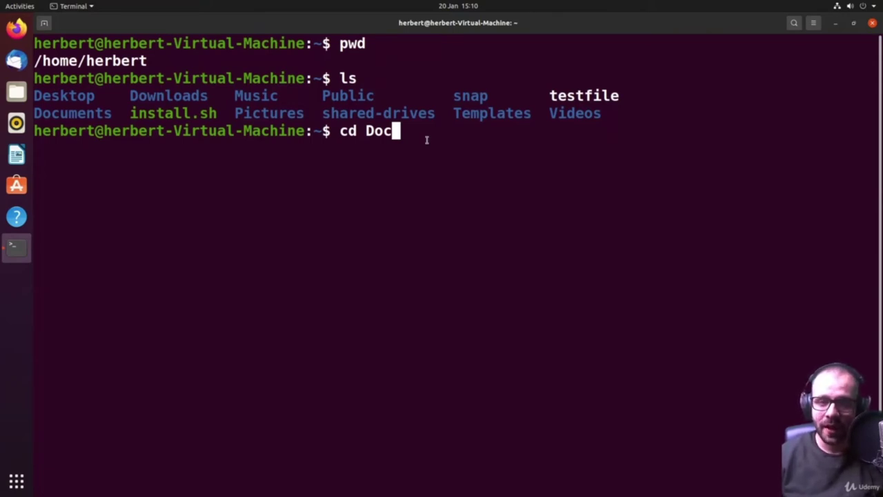
key("Tab")
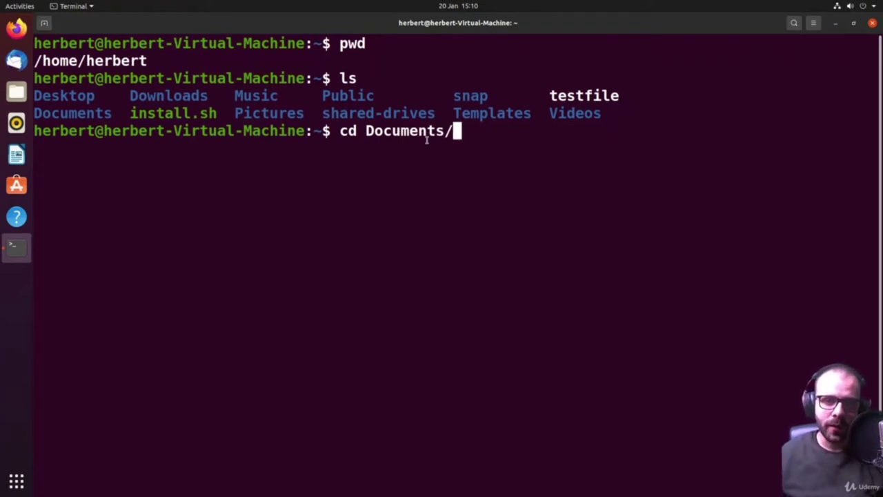
key("Return")
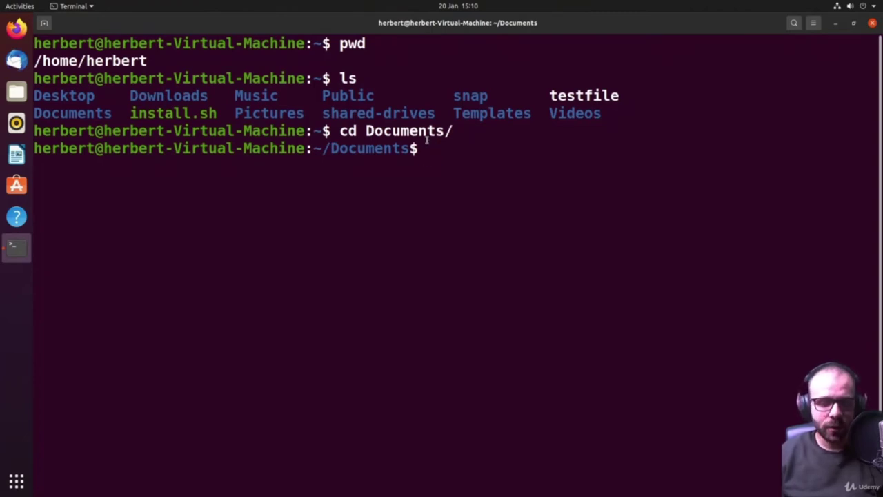
Create an empty file named testfile in Documents with touch, listing the directory with ls before and after
type("ls")
key("Return")
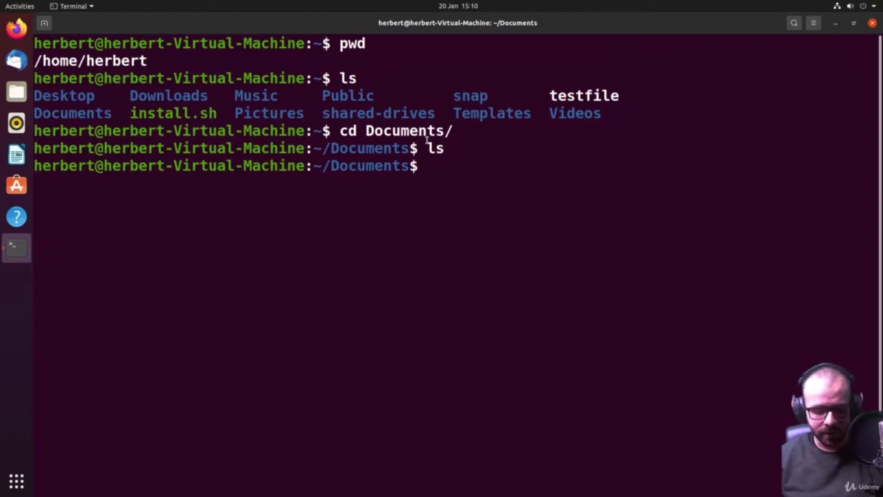
type("touch")
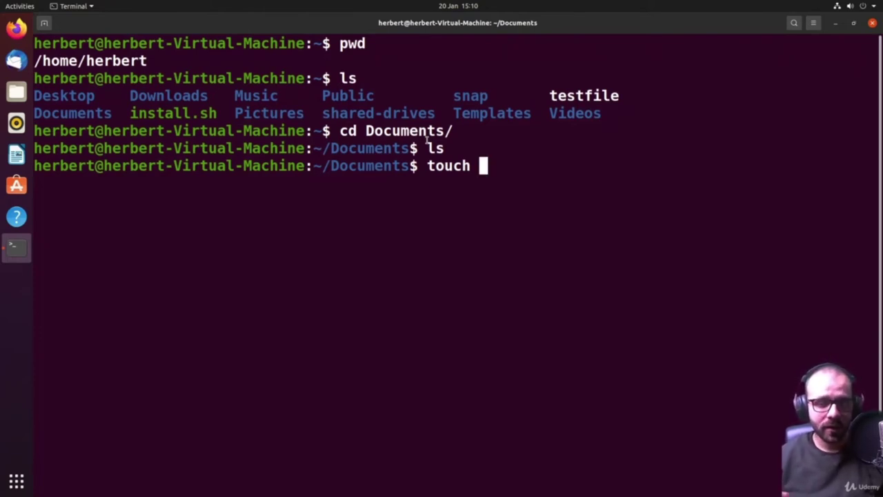
type("testfile")
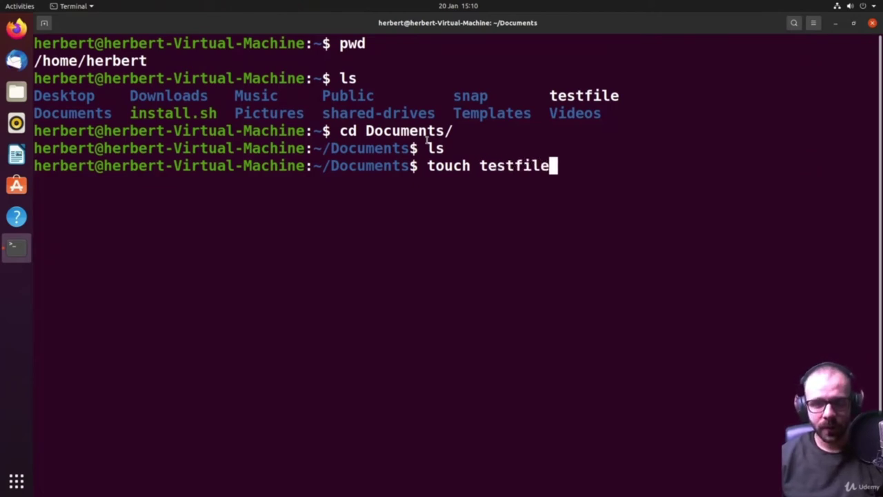
key("Return")
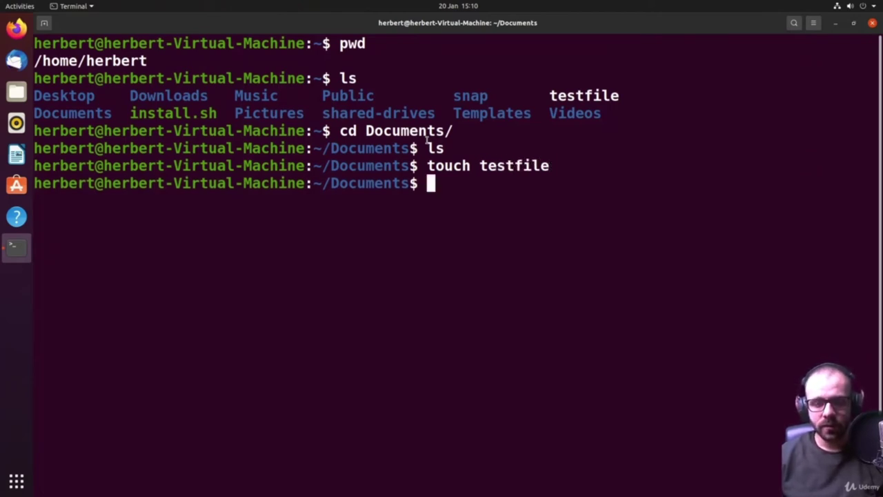
type("ls")
key("Return")
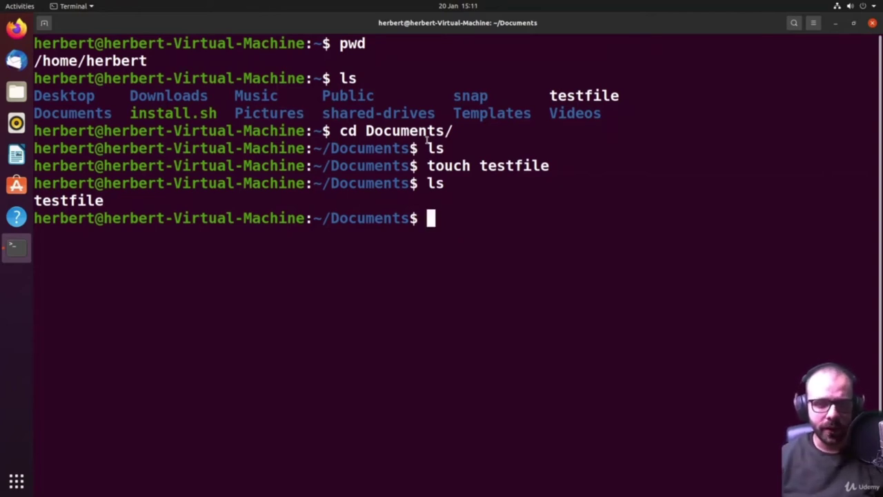
Create a directory named testdir in Documents with mkdir and list the contents with ls
type("mkdir")
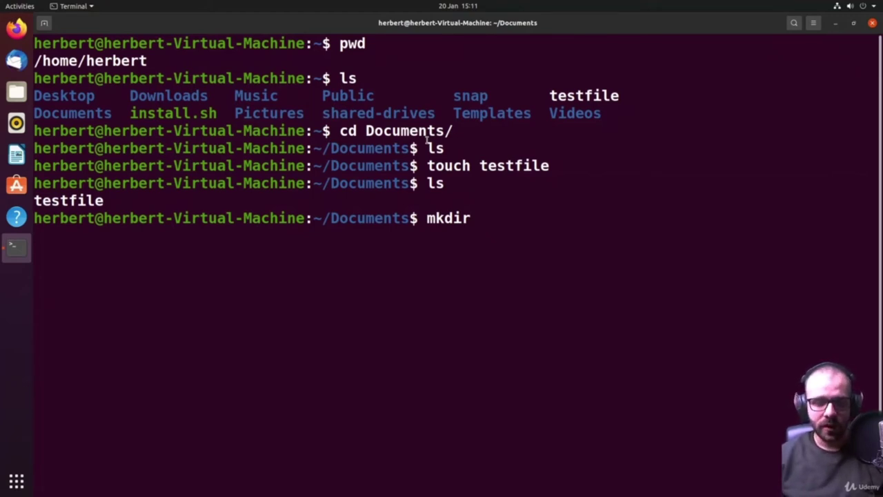
type("testdir")
key("Return")
type("ls")
key("Return")
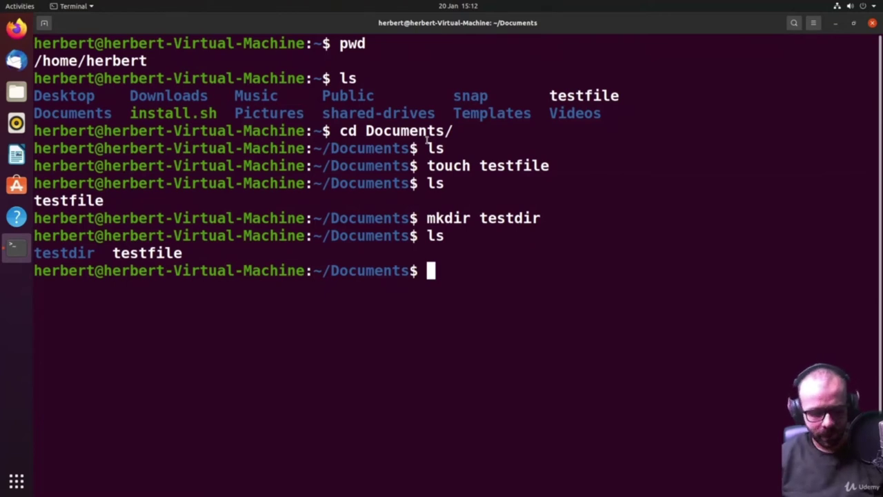
Try to copy the file into the new directory with cp tesfile testdir
type("cp")
type("tesfile")
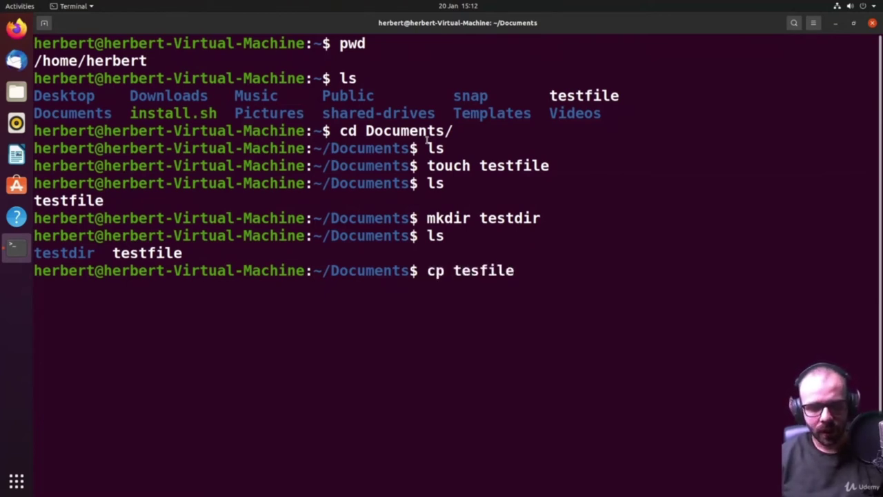
type(" testdir/")
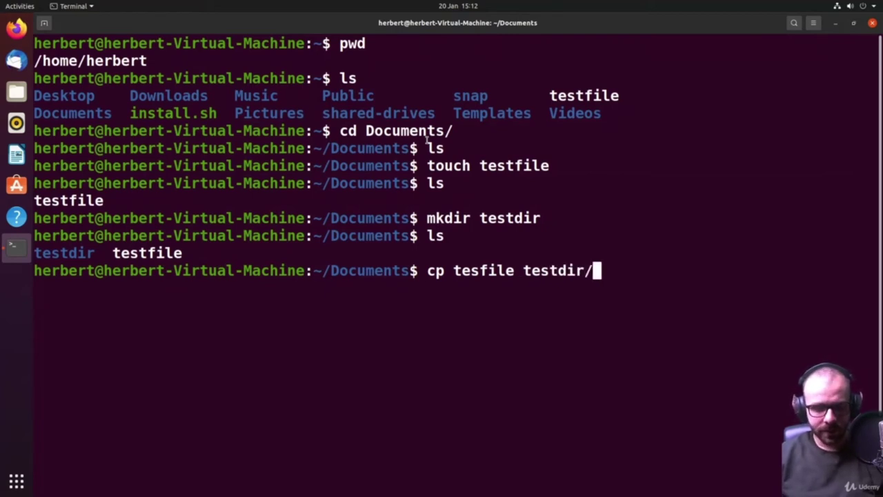
key("BackSpace")
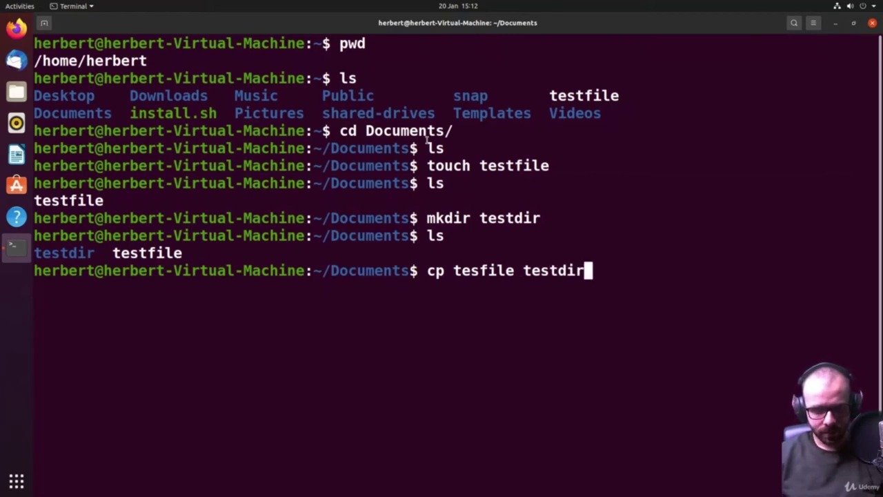
key("Return")
Copy testfile into testdir with cp testfile testdir and list the Documents directory with ls
type("cp testfile testdir")
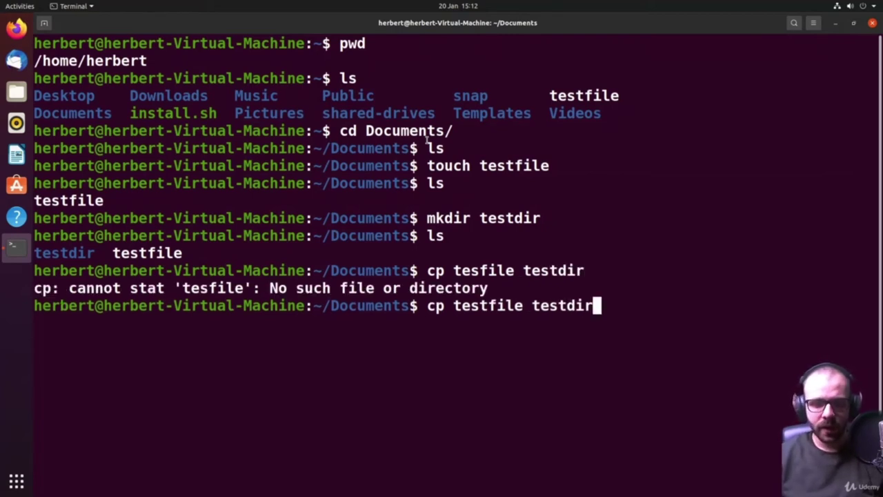
key("Return")
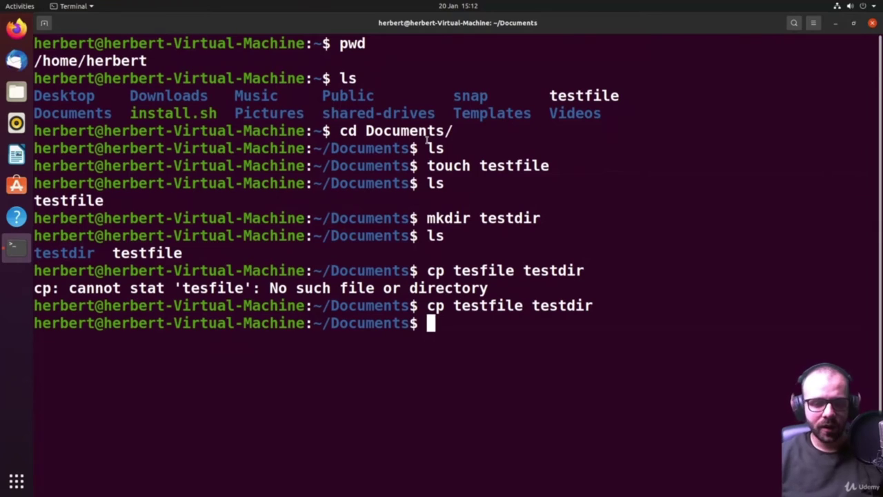
type("ls")
key("Return")
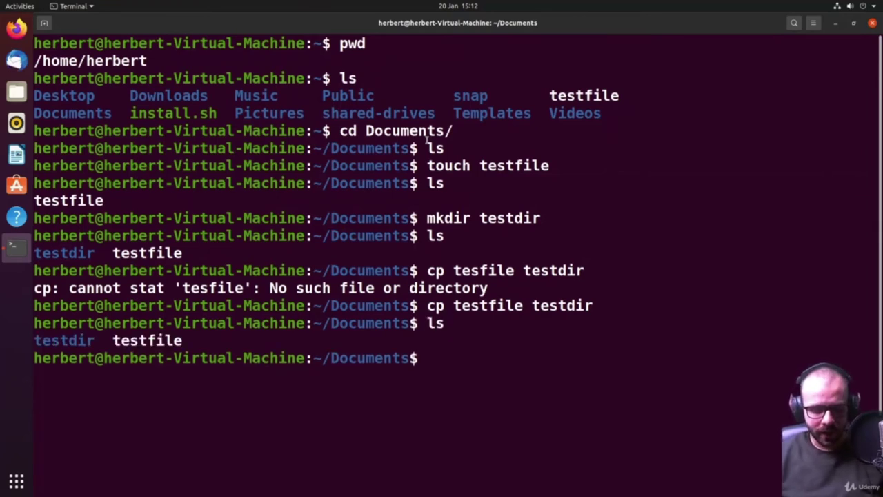
List the contents of the testdir directory with ls testdir
type("ls")
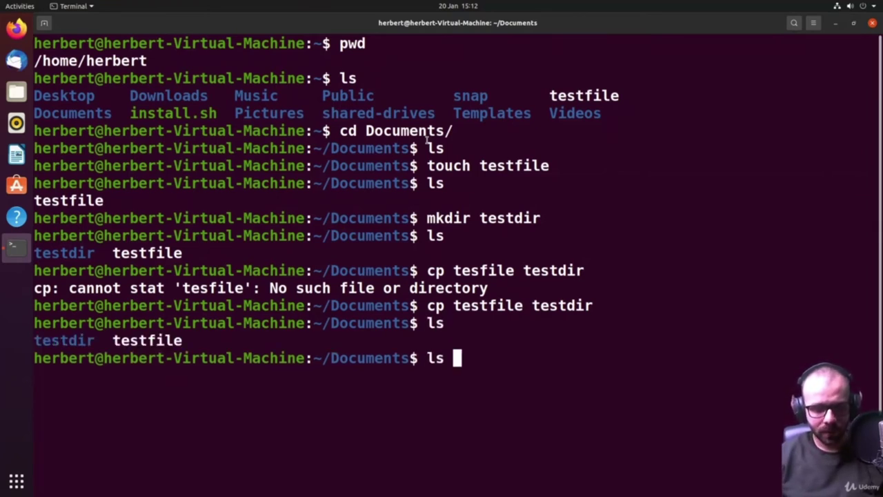
type(" testdir")
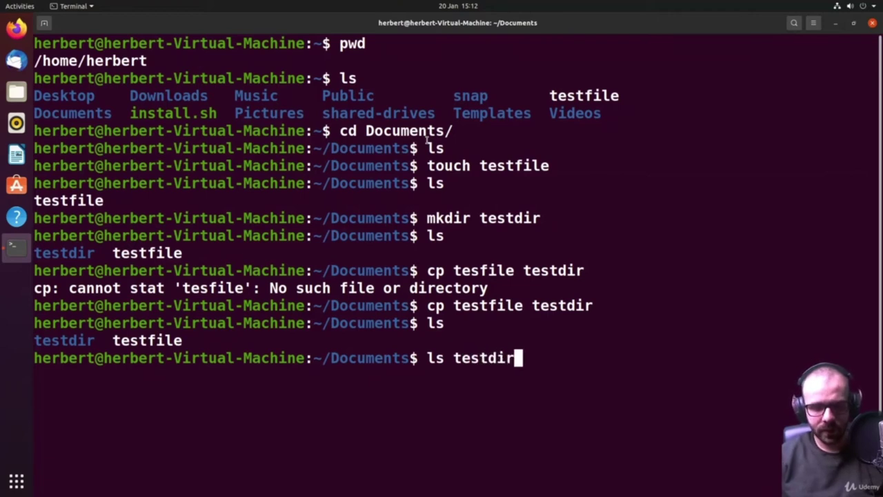
key("Return")
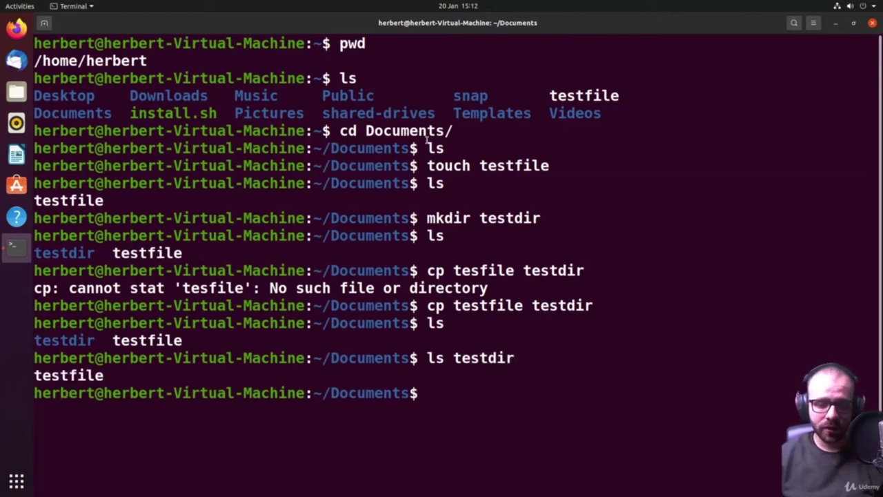
Copy testfile into testdir under the new name testfile2 with cp testfile testdir/testfile2
type("cp")
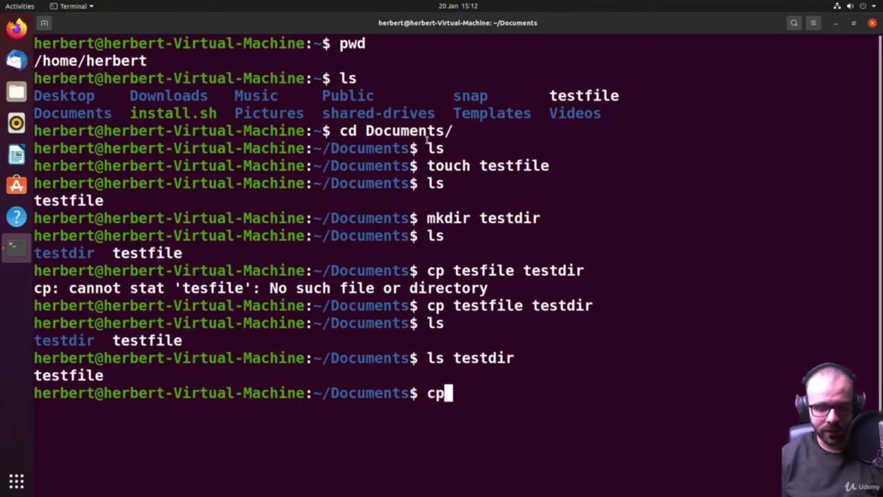
type(" testfile ")
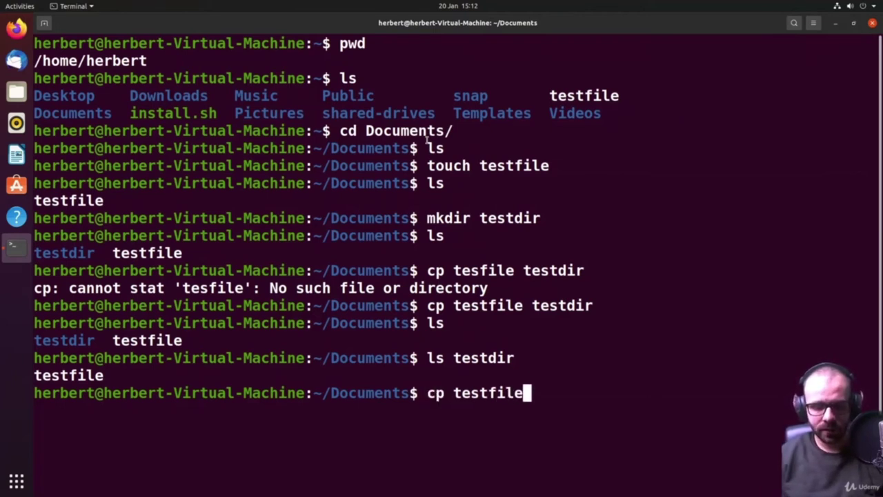
type("te")
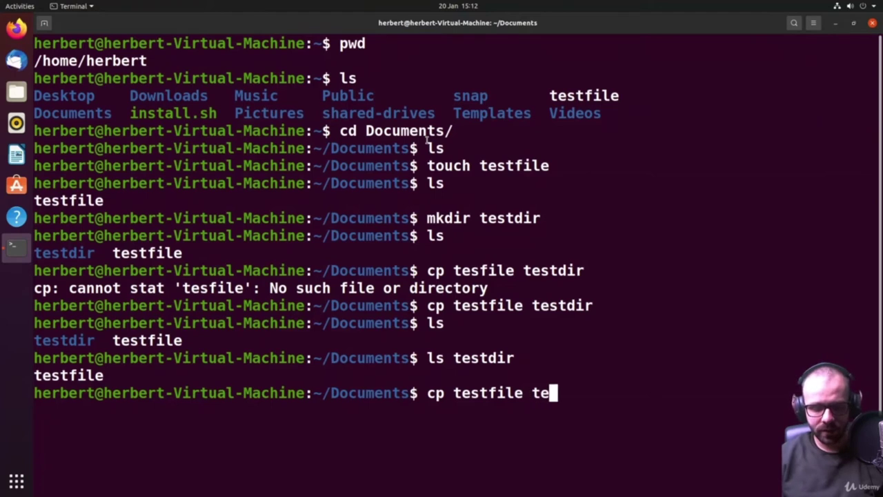
type("stdir/")
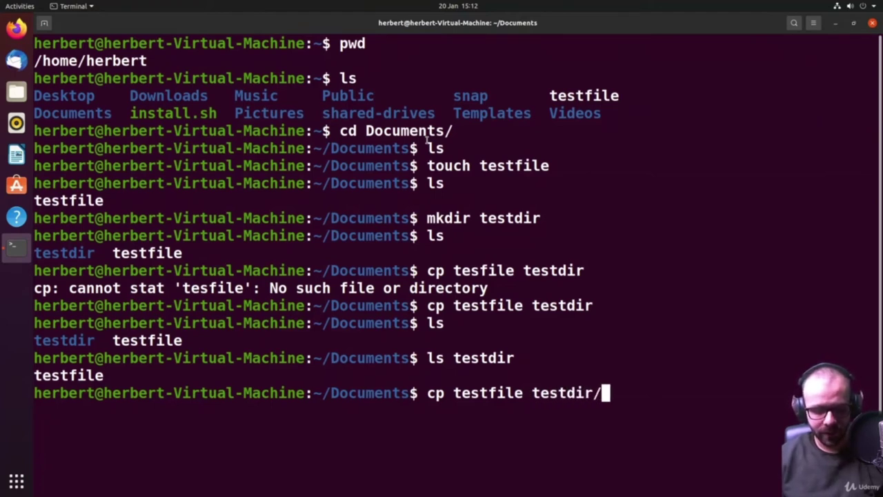
type("testfile2")
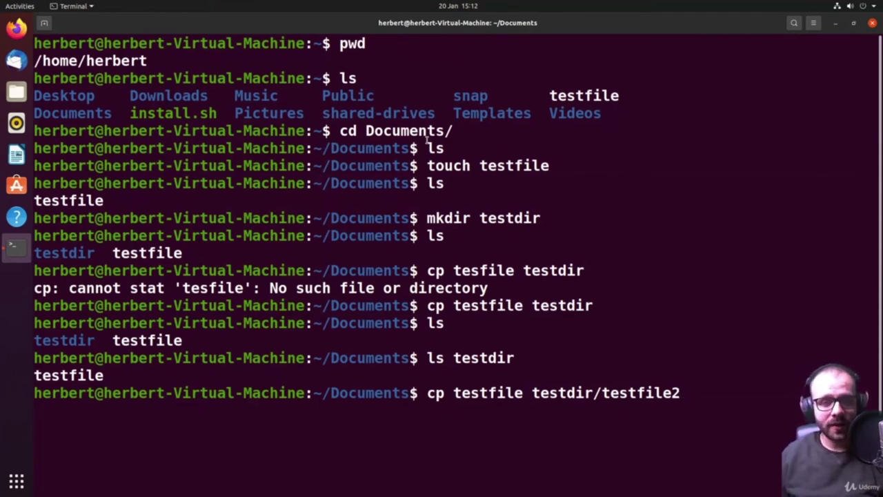
key("Return")
Check the copied file by listing testdir with ls, correcting the mistyped directory name testdit to testdir
type("ls testdit")
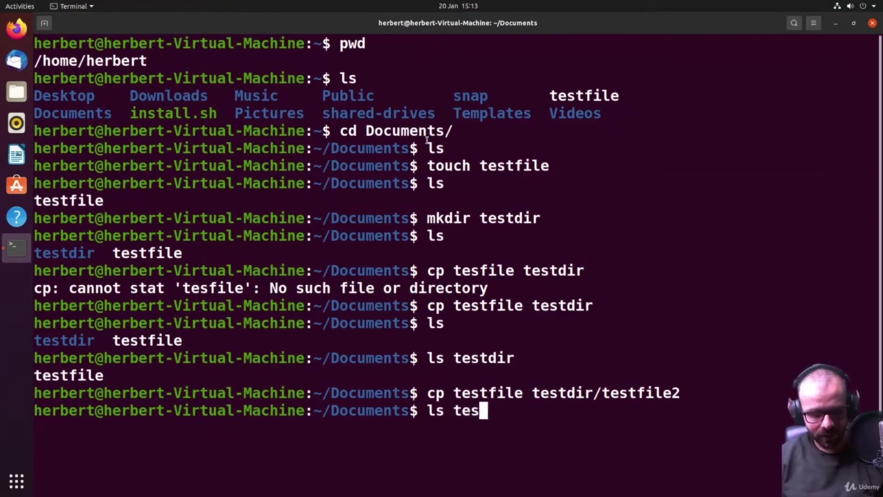
key("Return")
key("Up")
key("BackSpace")
type("r")
key("Return")
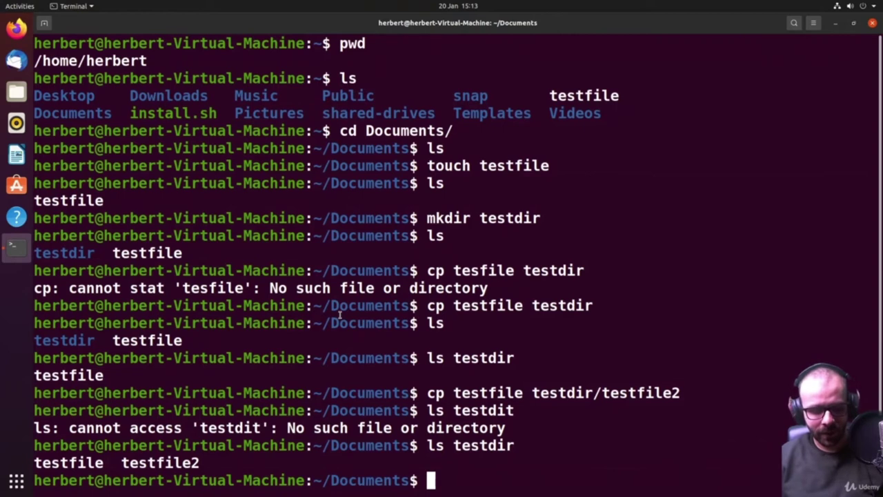
Copy testfile to testfile3 using cp with the absolute path of the Documents directory as destination, and list the current directory with ls
type("cp testfile /home/herbert")
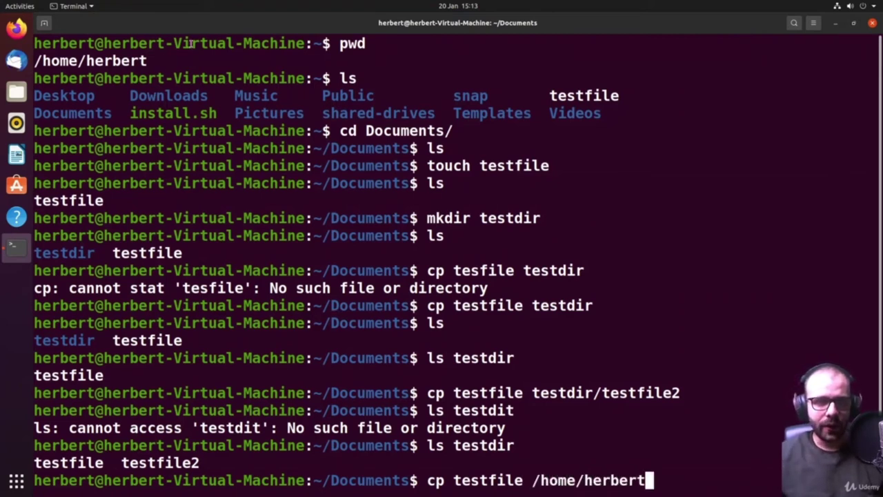
left_click_drag(34, 61, 146, 61)
left_click(164, 58)
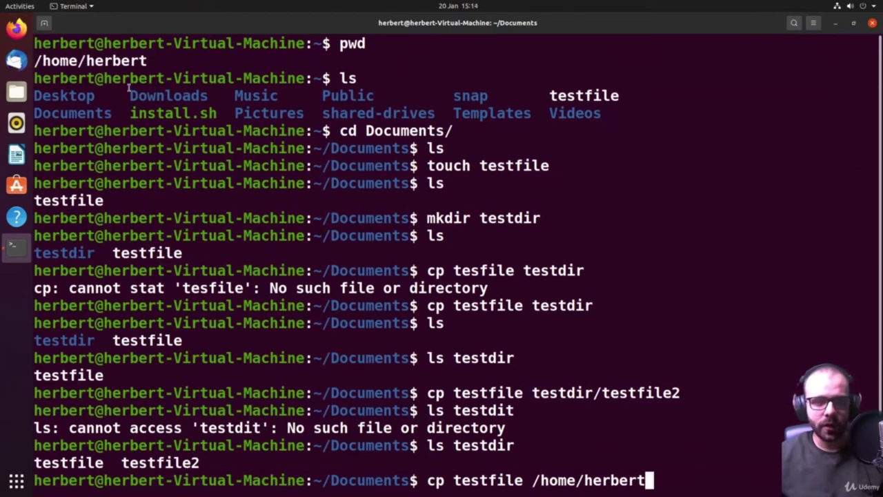
left_click_drag(332, 148, 411, 147)
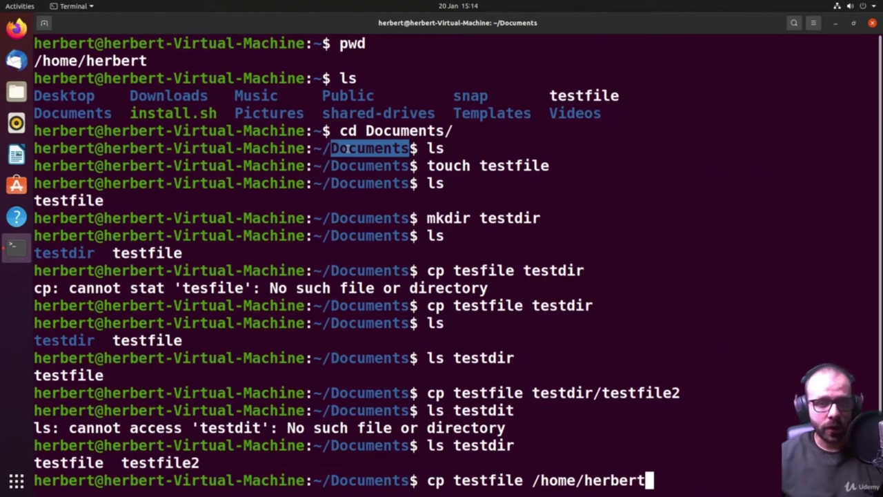
left_click(676, 478)
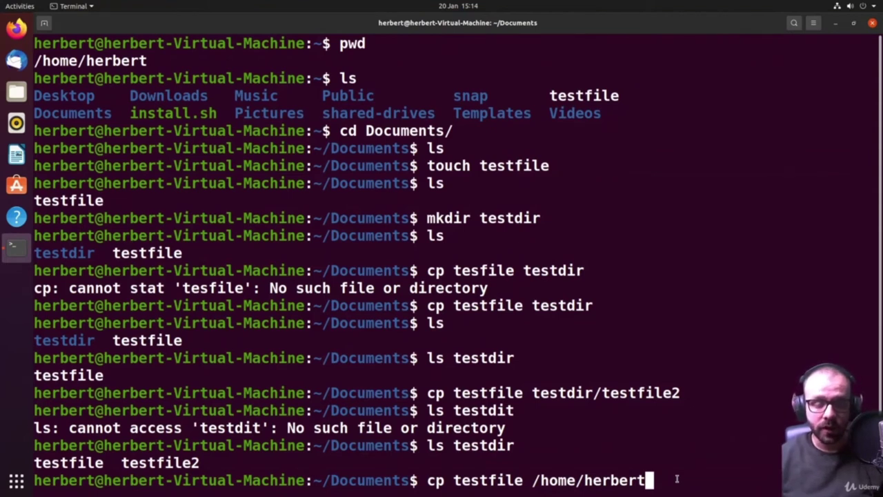
type("/Docu")
key("Tab")
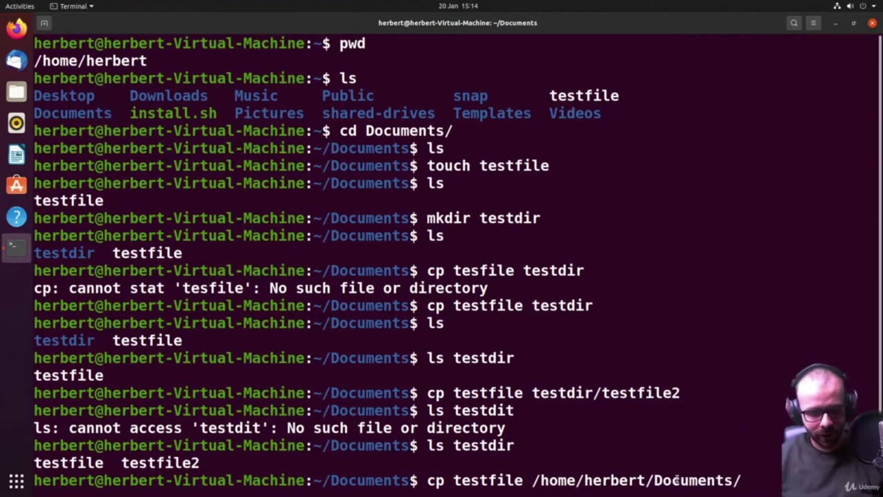
type("test")
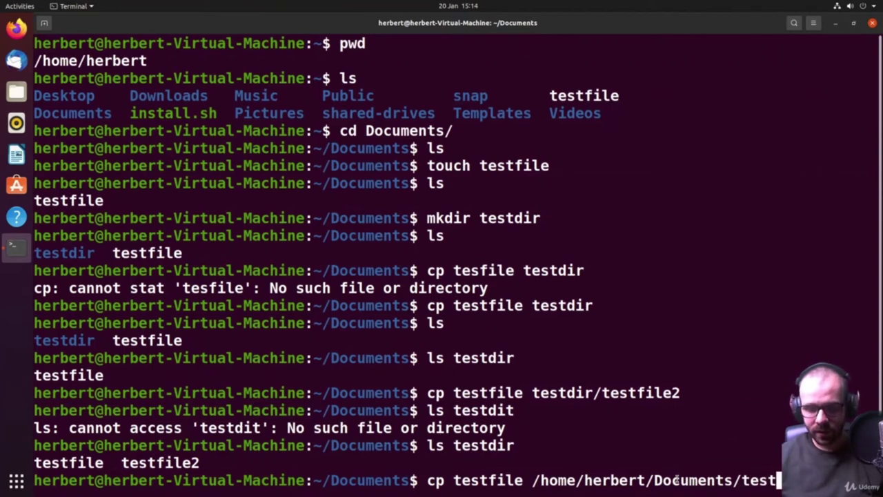
type("f")
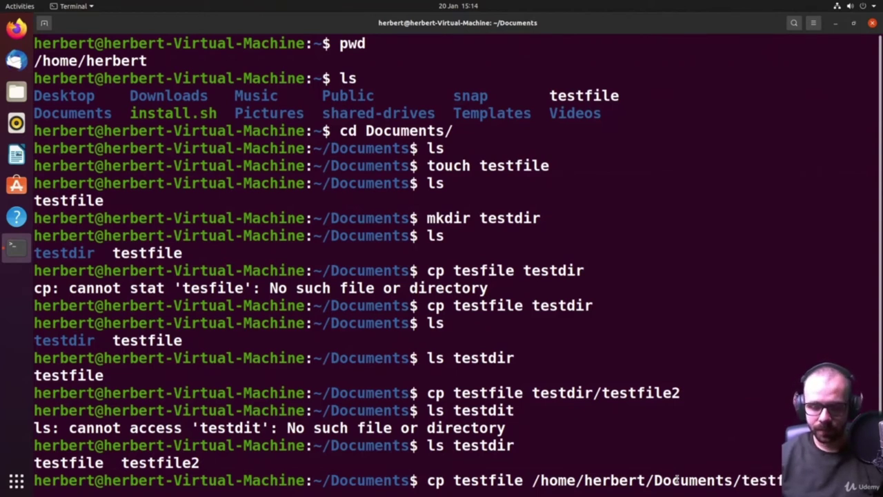
key("Return")
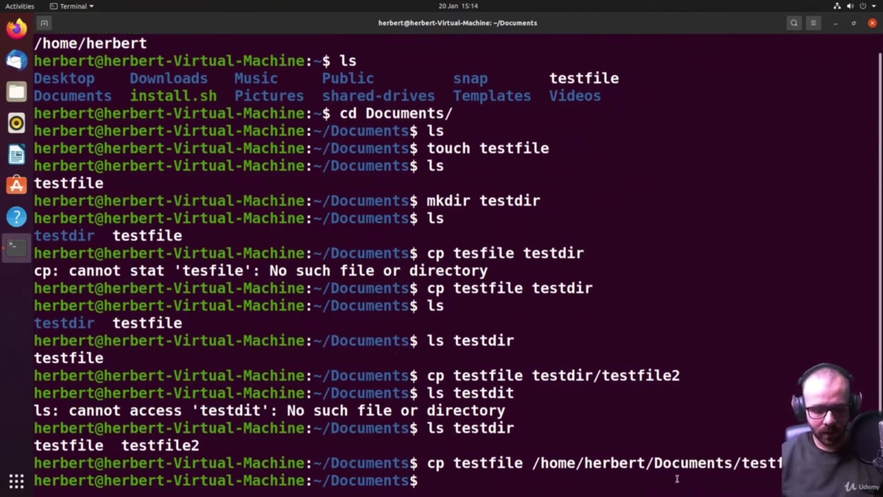
type("ls")
key("Return")
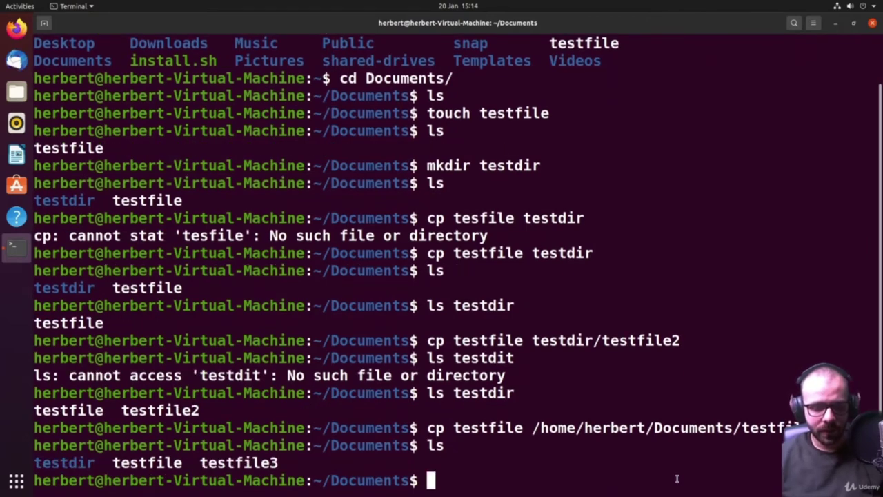
double_click(546, 427)
left_click(588, 428)
double_click(587, 428)
left_click_drag(583, 427, 794, 428)
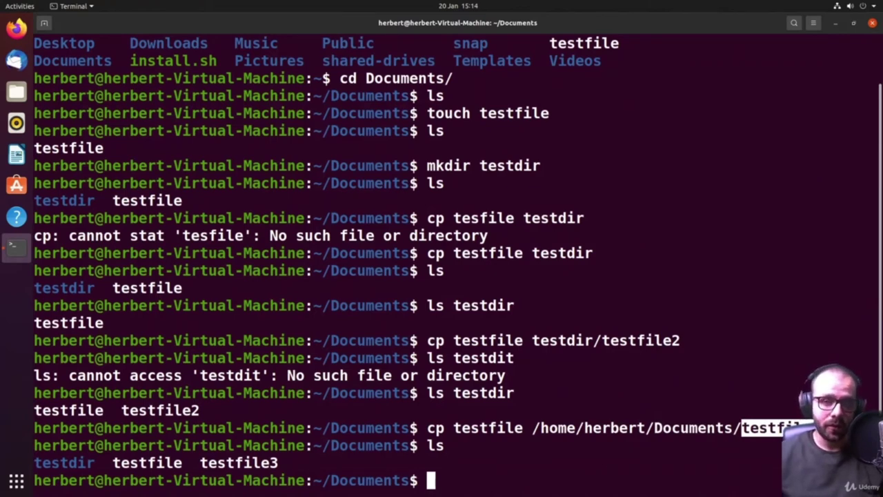
left_click(468, 476)
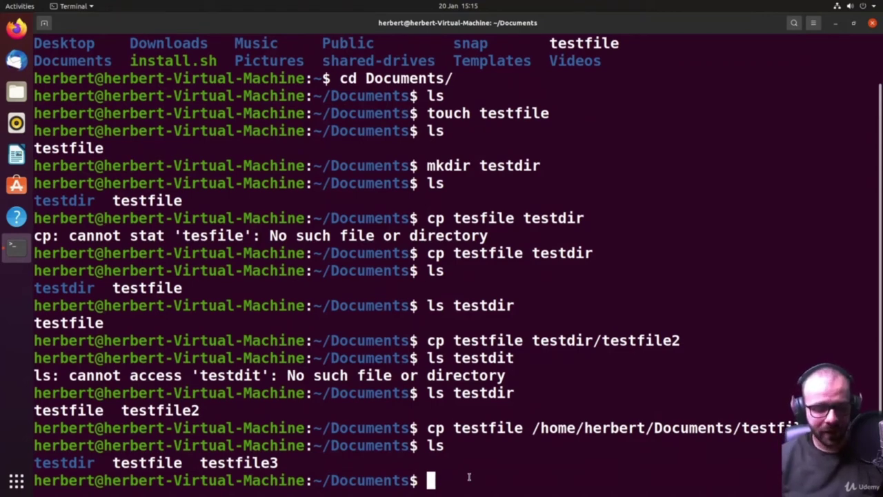
Change into testdir with cd testdir and list its contents with ls
type("cd tes")
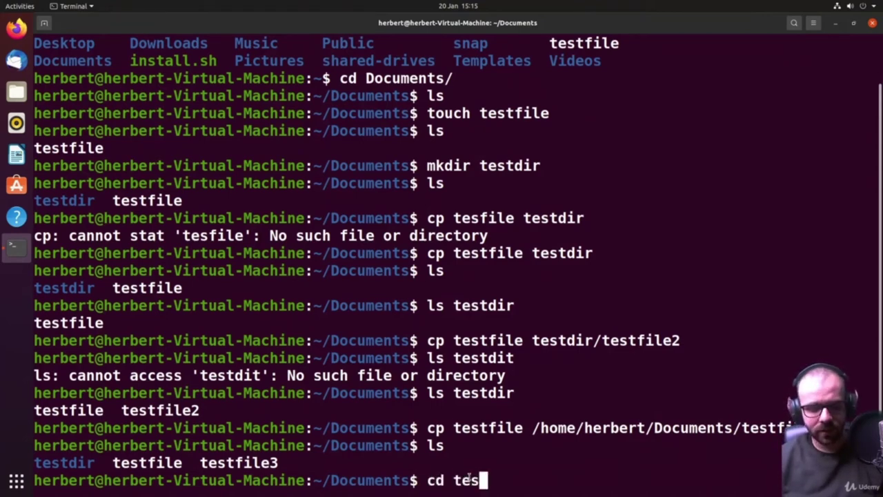
type("tdir")
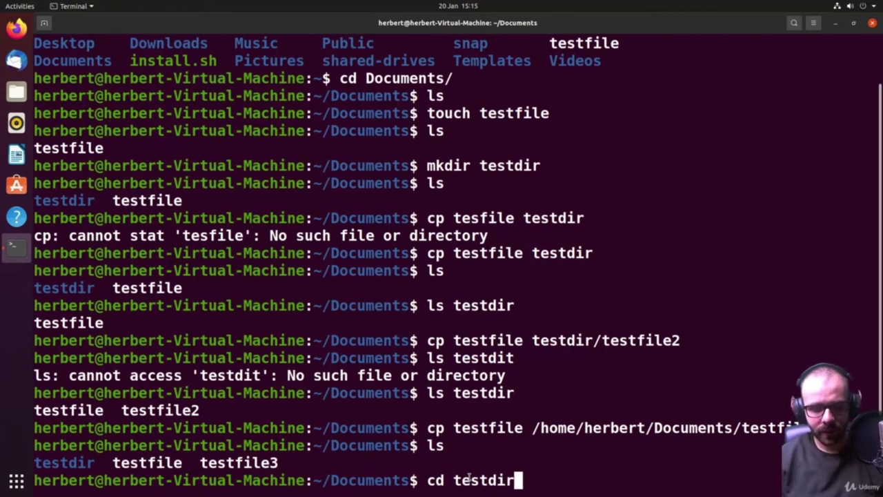
key("Return")
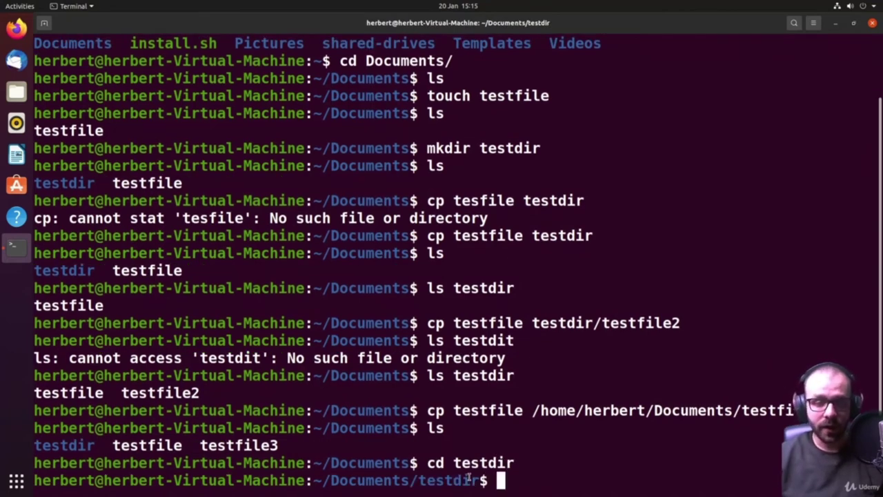
type("ls")
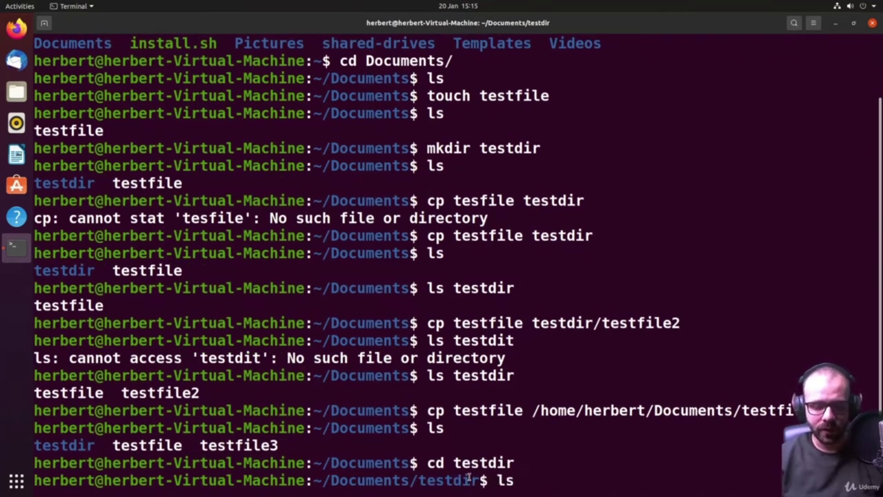
key("Return")
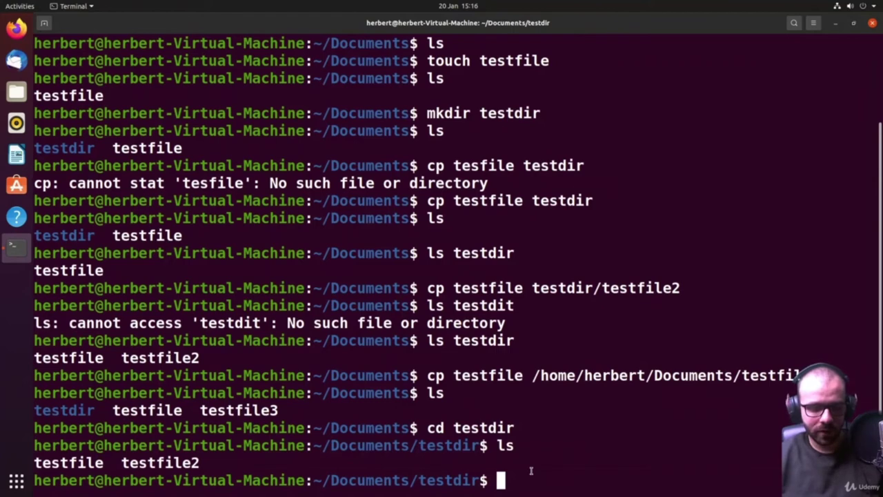
From testdir, copy testfile into the parent Documents directory as testfile4, using cp with the absolute destination path
type("test")
key("BackSpace")
key("BackSpace")
key("BackSpace")
key("BackSpace")
type("cp testfile /home/herb")
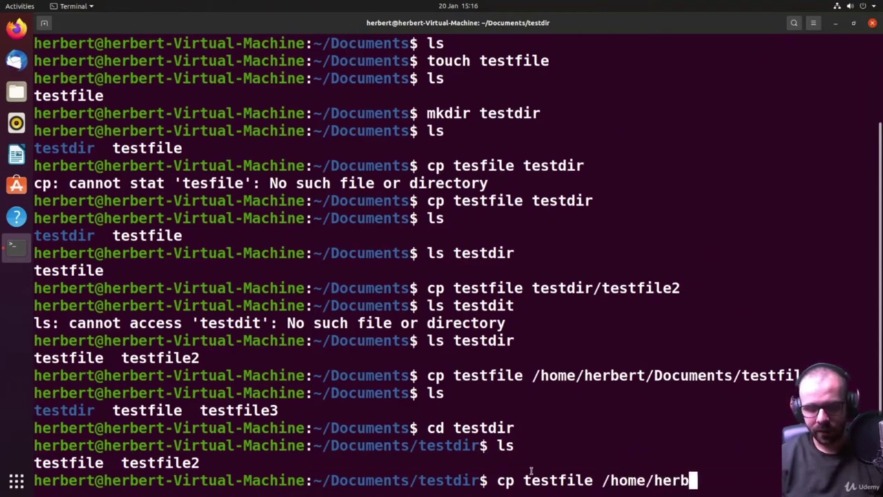
type("ert/Documen")
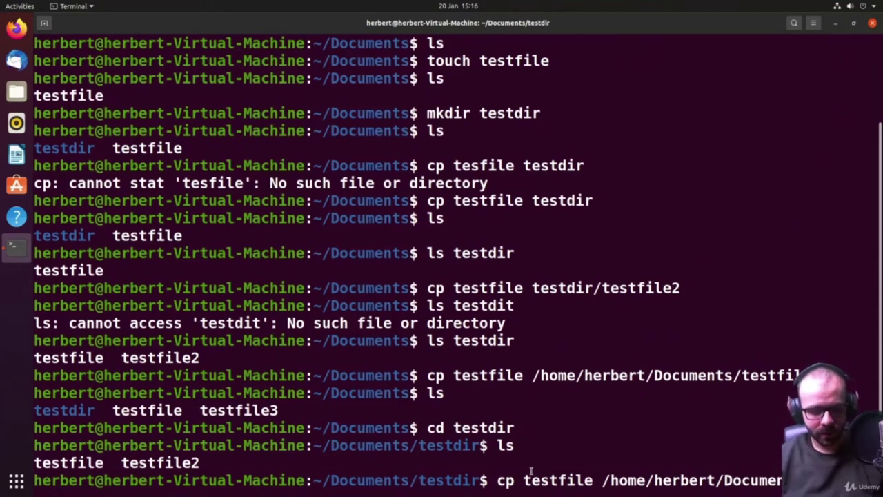
type("ts/testfile4")
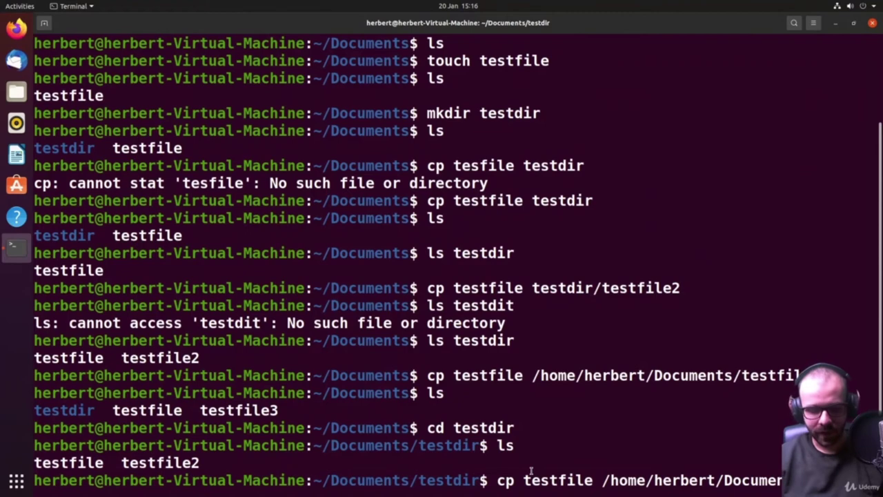
key("Return")
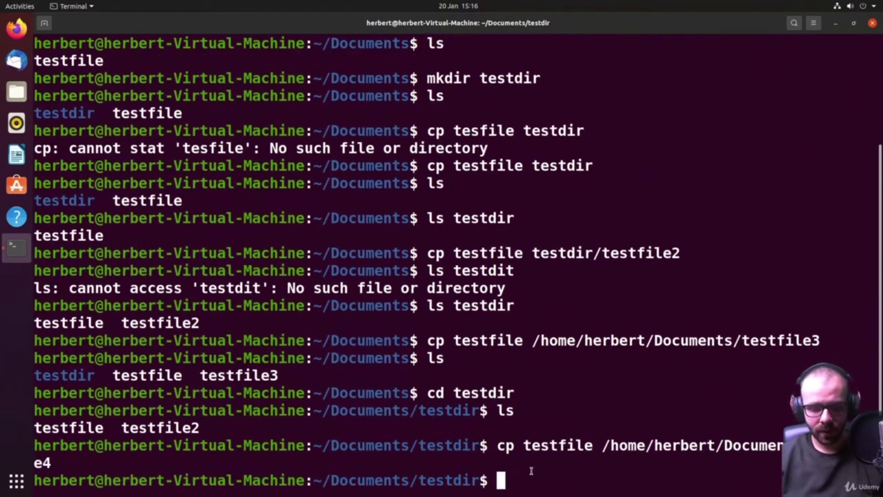
Move up to the Documents directory with cd .. and list its contents with ls
type("cd ..")
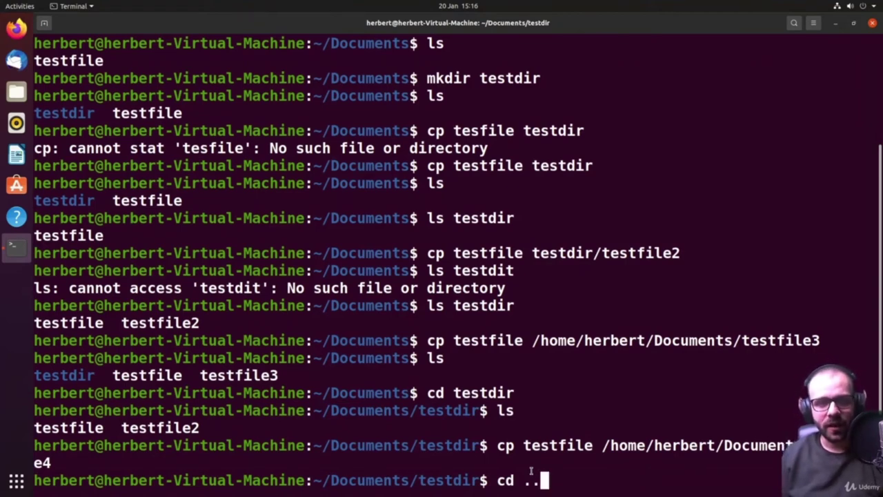
key("Return")
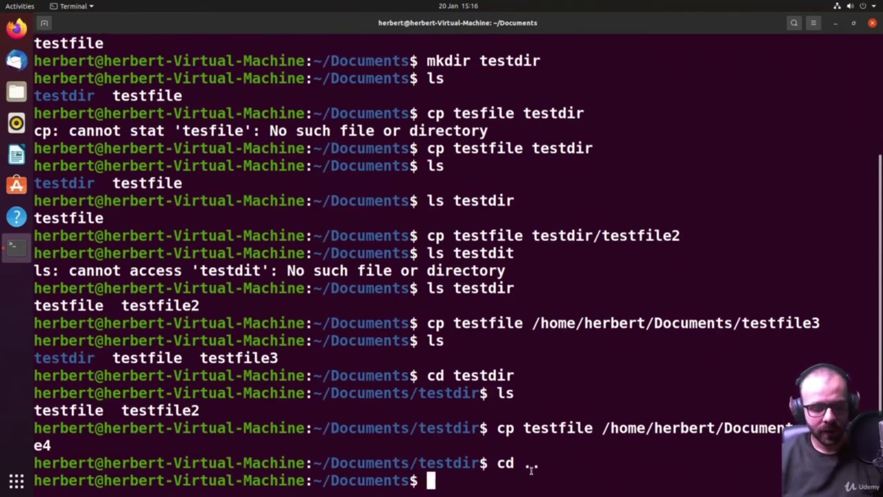
type("ls")
key("Return")
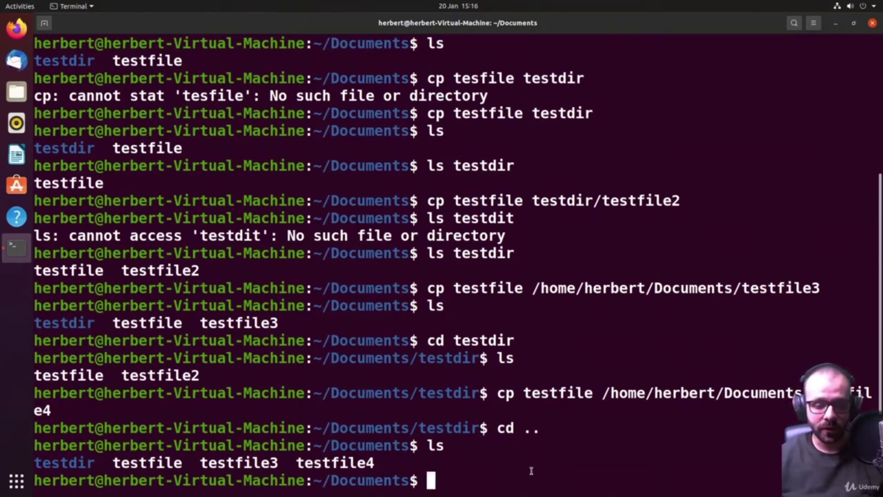
Change into testdir and copy testfile into the parent directory as testfile5, using cp with the relative destination path ../testfile5
type("cd testdir")
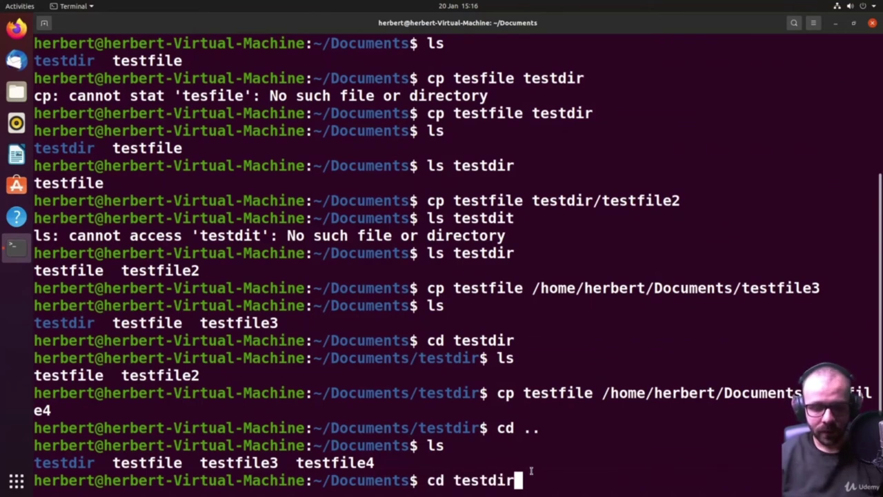
key("Return")
key("Up")
key("Up")
key("Up")
key("Up")
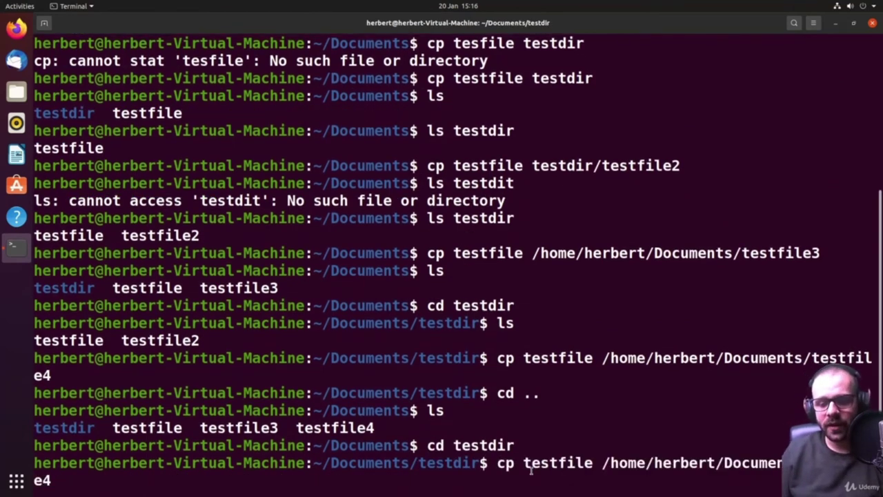
key("BackSpace")
key("BackSpace")
key("BackSpace")
key("BackSpace")
key("BackSpace")
key("BackSpace")
key("BackSpace")
key("BackSpace")
key("BackSpace")
key("BackSpace")
key("BackSpace")
key("BackSpace")
key("BackSpace")
key("BackSpace")
key("BackSpace")
key("BackSpace")
key("BackSpace")
key("BackSpace")
key("BackSpace")
key("BackSpace")
key("BackSpace")
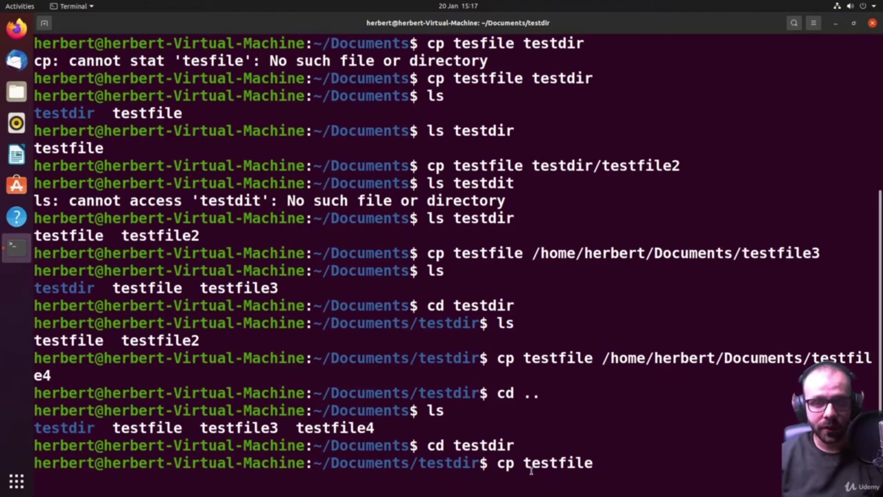
type("..")
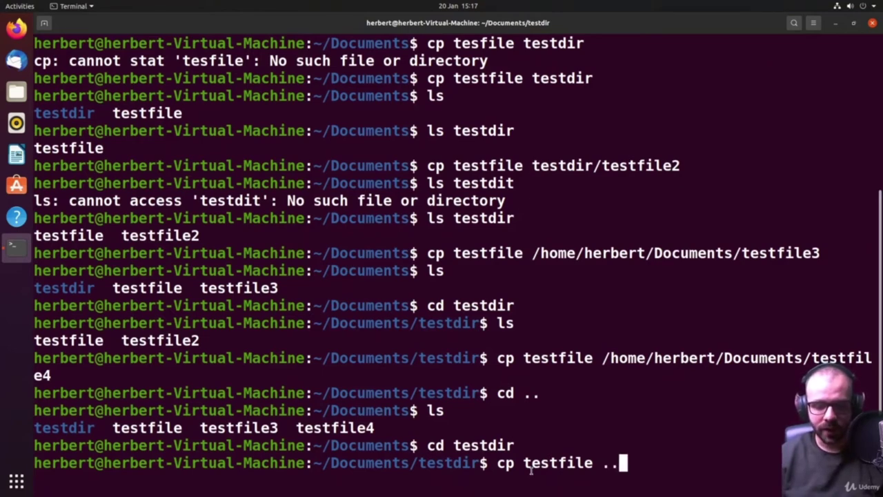
type("/testfile5")
key("Return")
Return to the Documents directory with cd .. and list its contents with ls
key("Up")
key("Up")
key("Up")
key("Down")
key("BackSpace")
key("BackSpace")
key("BackSpace")
key("BackSpace")
key("BackSpace")
key("BackSpace")
key("BackSpace")
type("..")
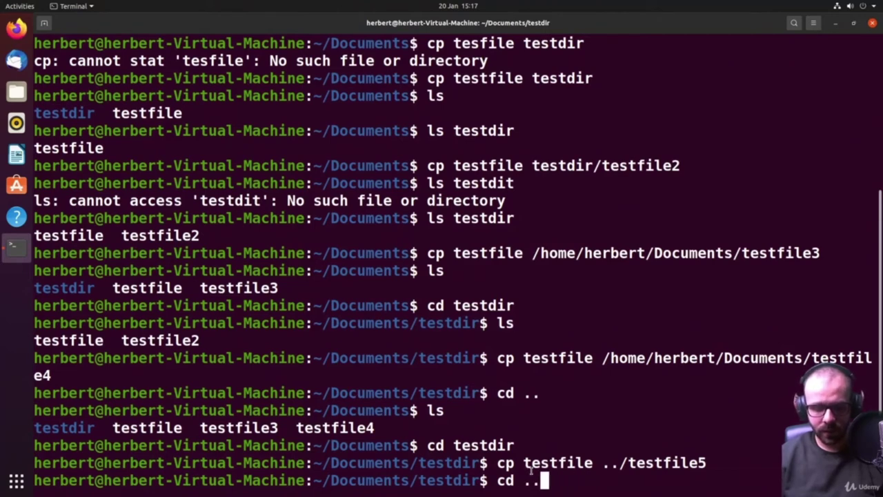
key("Return")
type("ls")
key("Return")
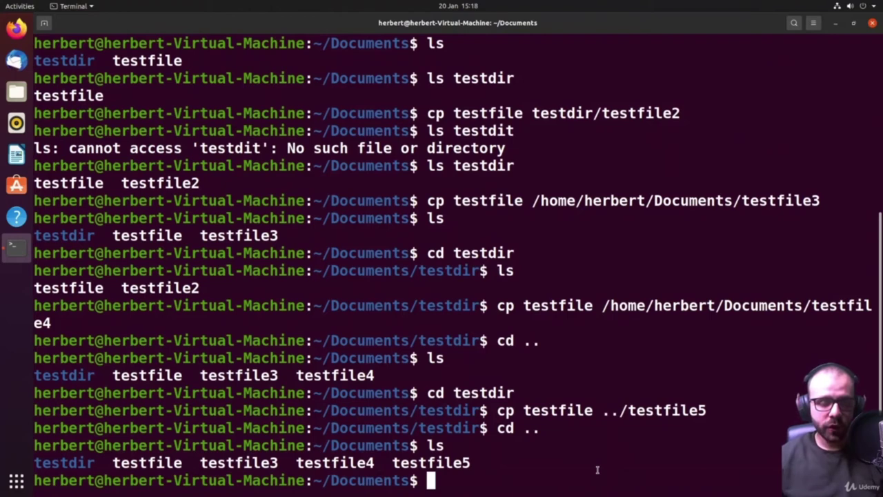
Move testfile3 into testdir under the new name testfile6 using mv with the relative path testdir/testfile6
type("mv testfile4")
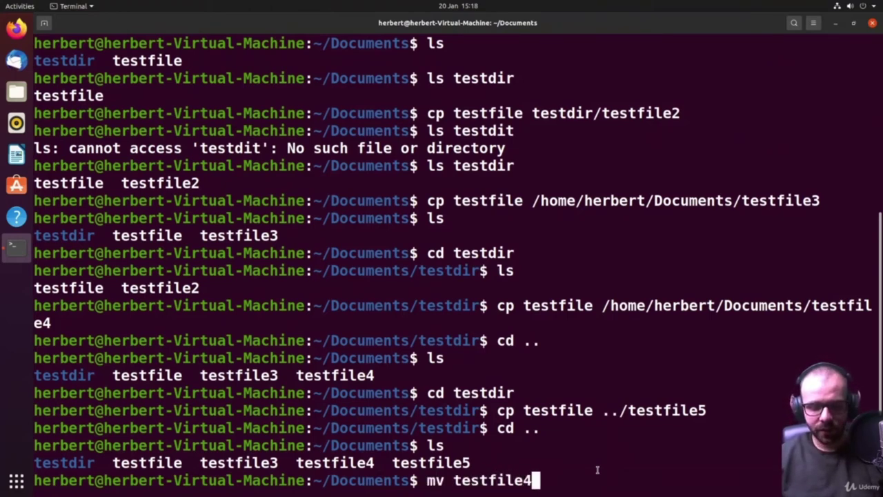
key("BackSpace")
type("3")
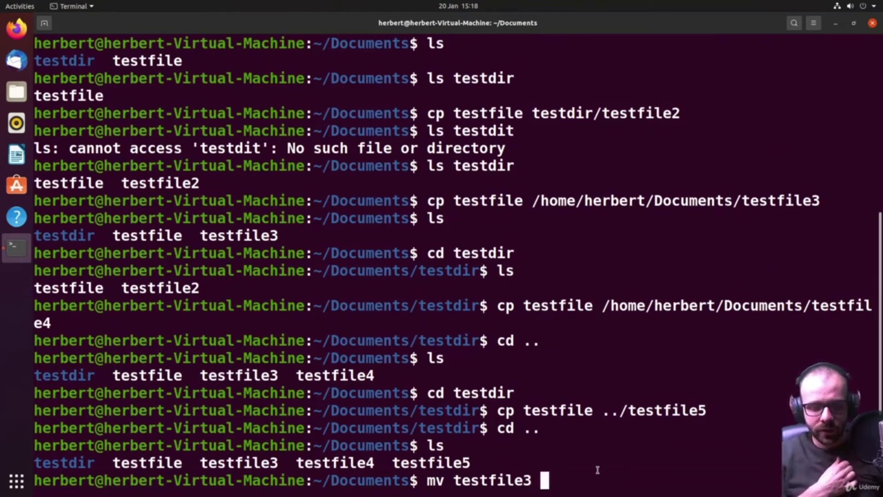
type(" testdir/testfile")
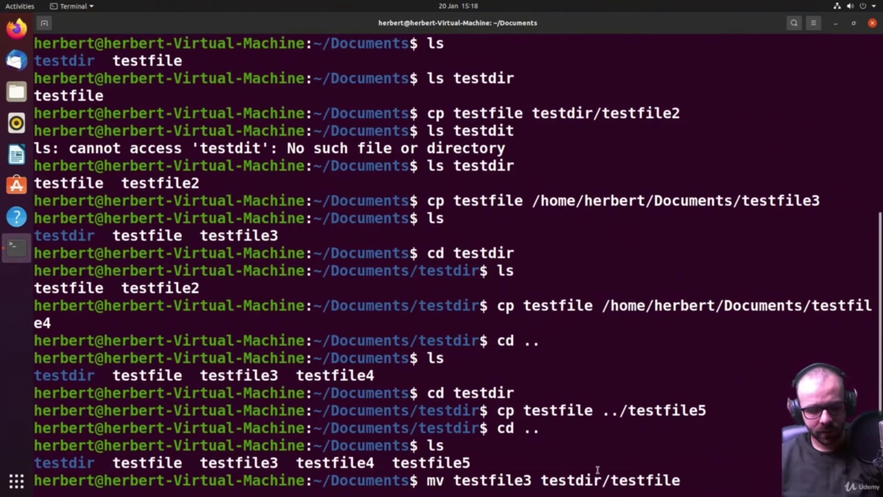
type("7")
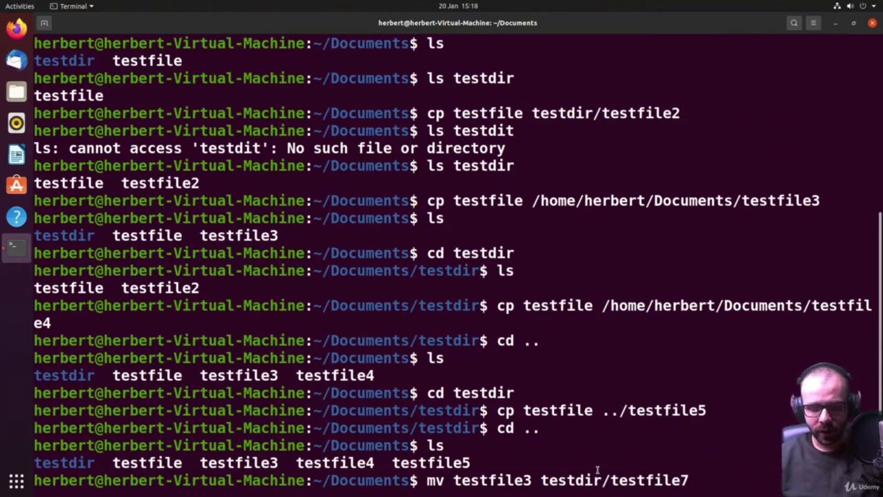
key("BackSpace")
type("6")
key("Return")
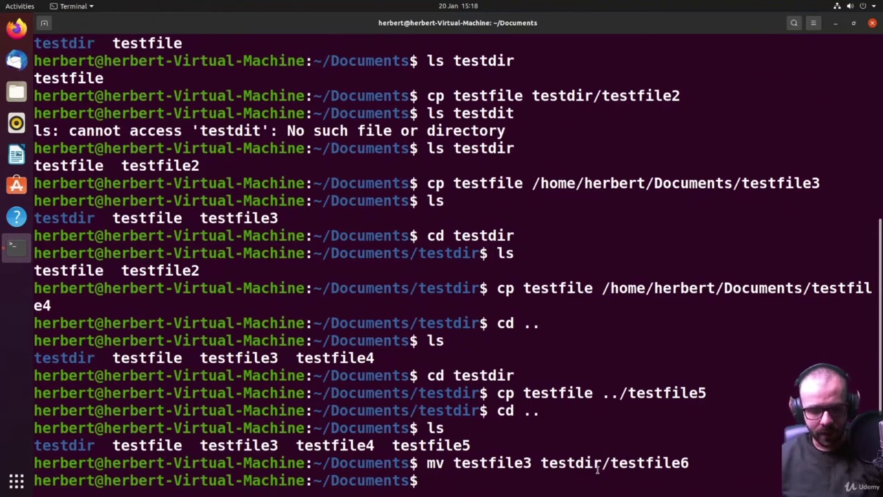
List the contents of testdir and of the current Documents directory with ls
type("ls")
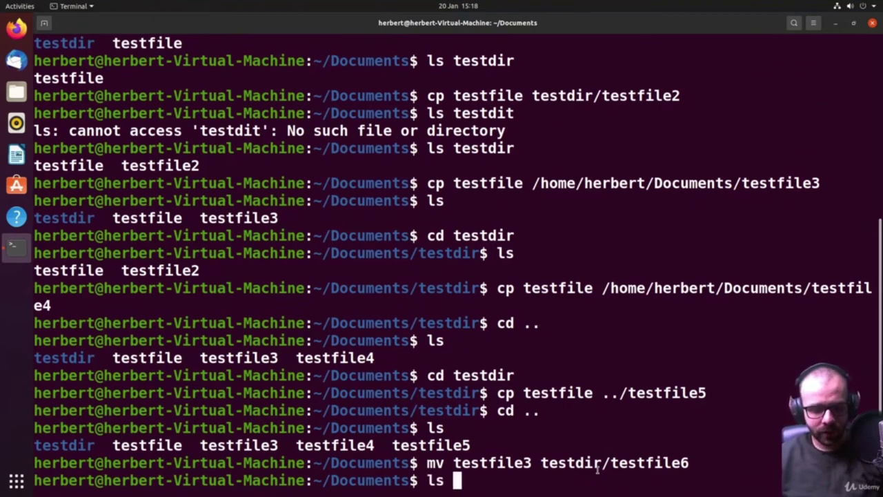
type(" tes")
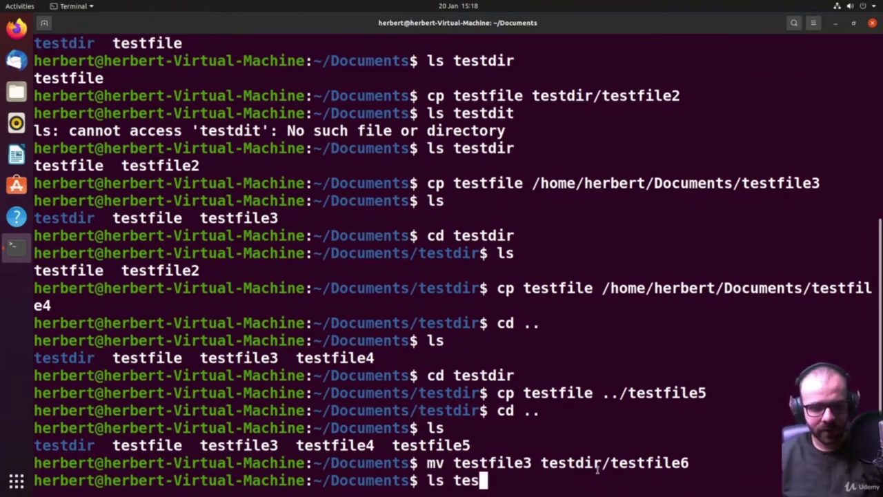
type("tdir")
key("Return")
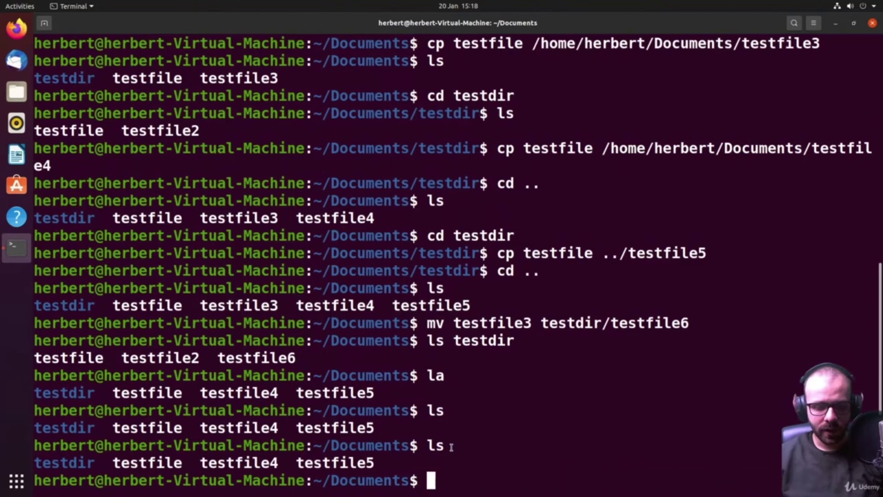
key("Return")
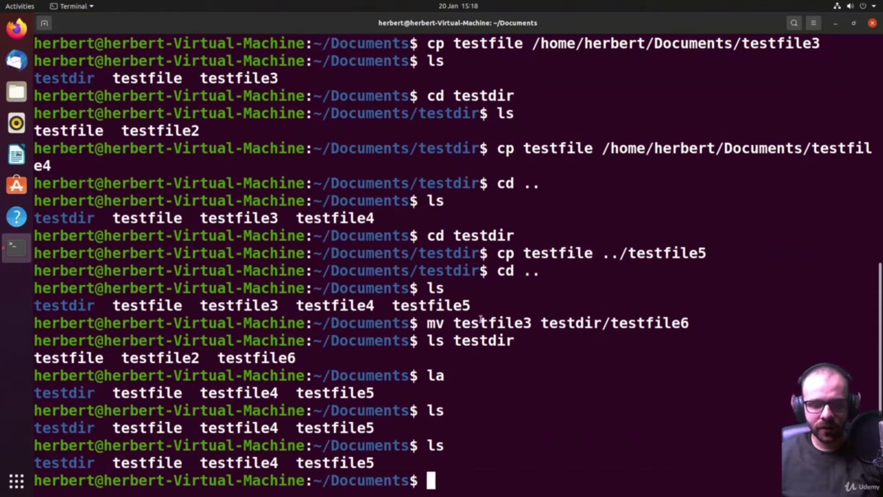
left_click_drag(200, 304, 277, 305)
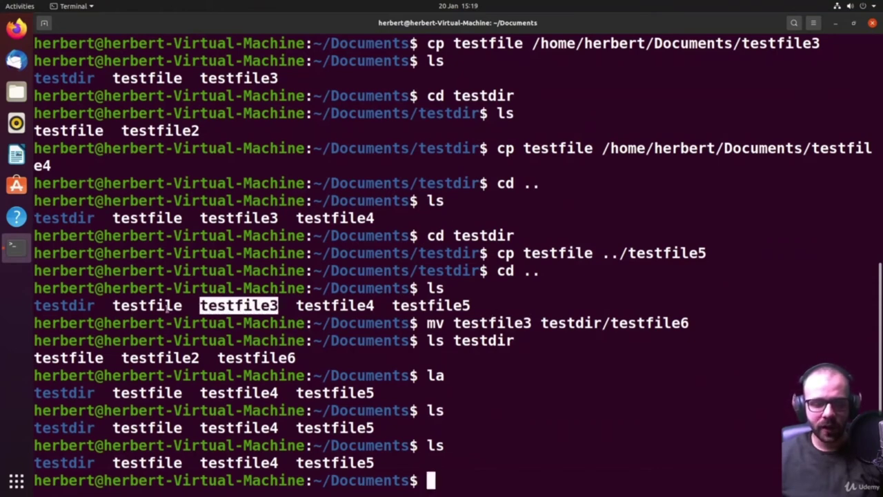
left_click(394, 459)
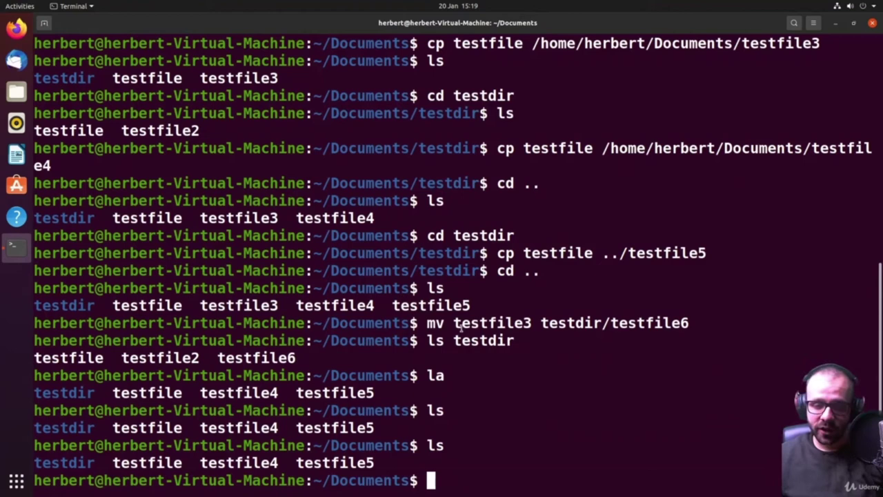
double_click(435, 322)
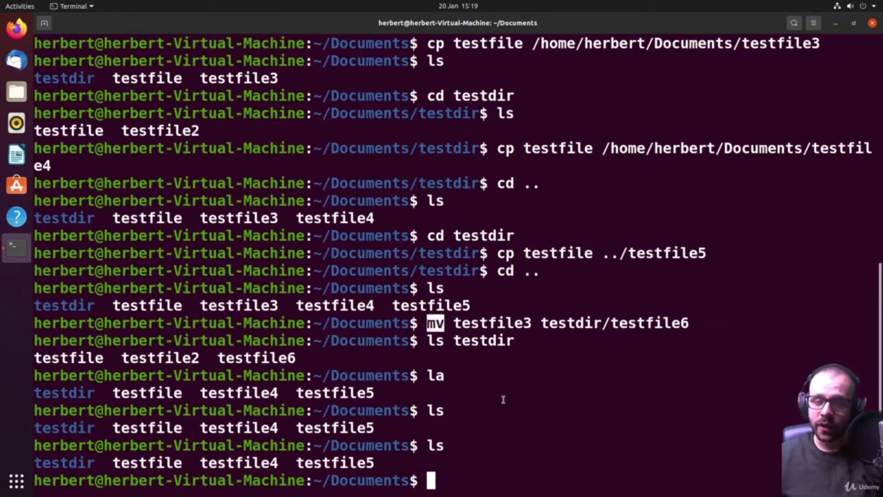
left_click(549, 468)
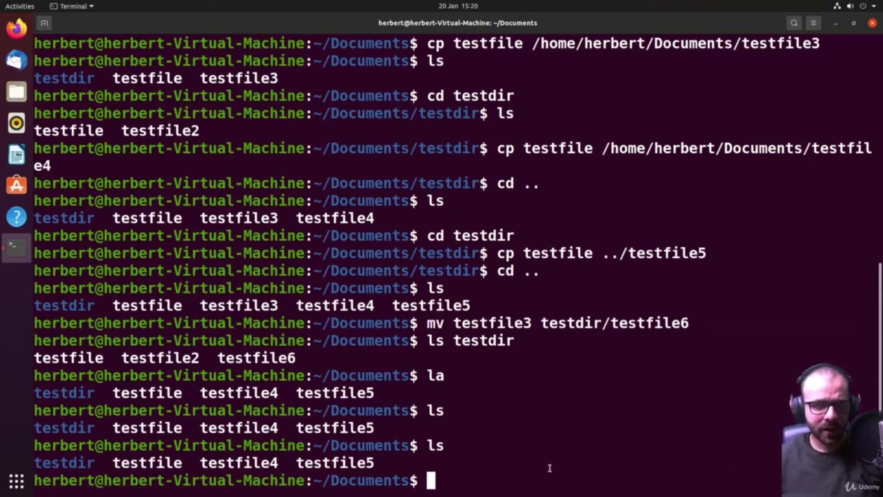
Remove testfile from Documents with rm, listing the directory with ls before and after
type("ls")
key("Return")
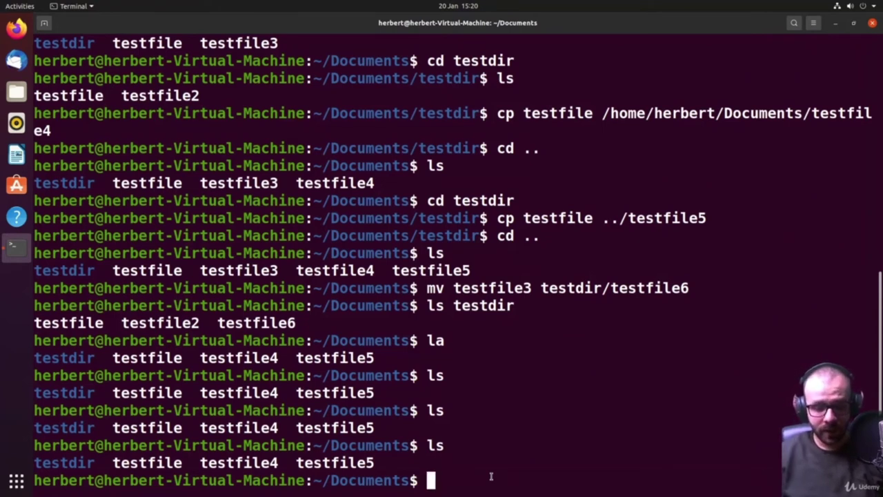
type("rm testfile")
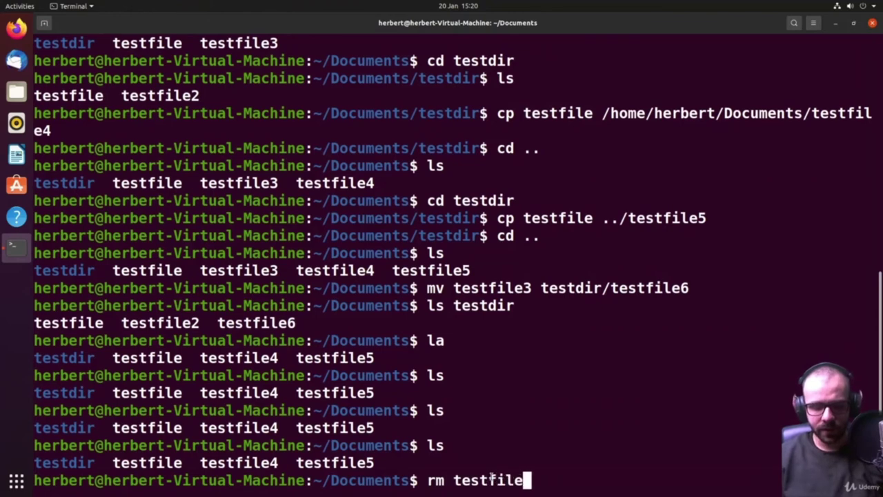
key("Return")
type("ls")
key("Return")
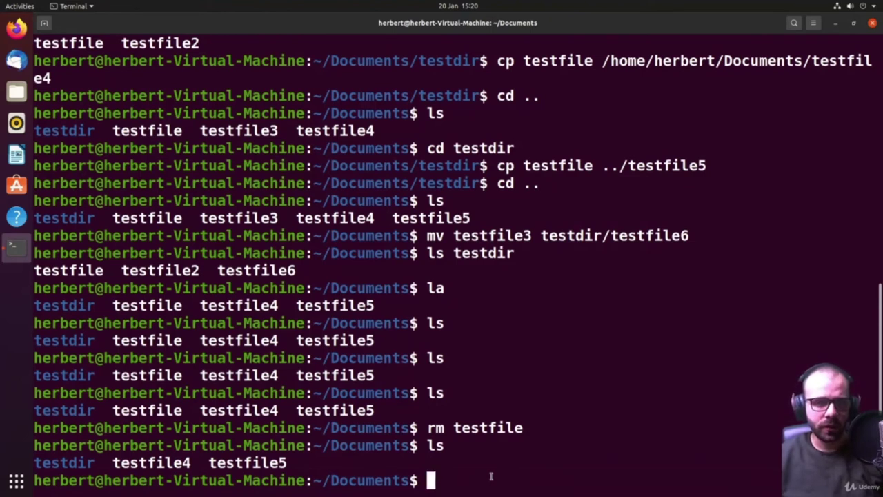
Try to remove the testdir directory using rm without any options
type("rm test")
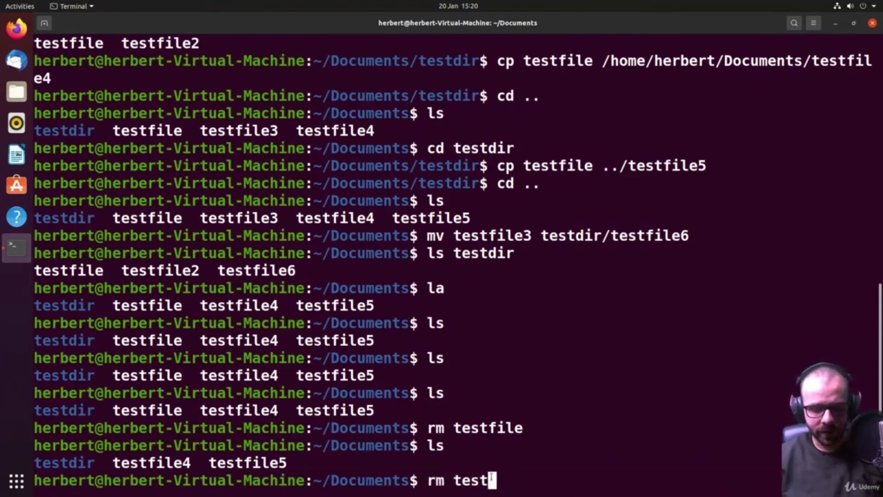
type("dir")
key("Return")
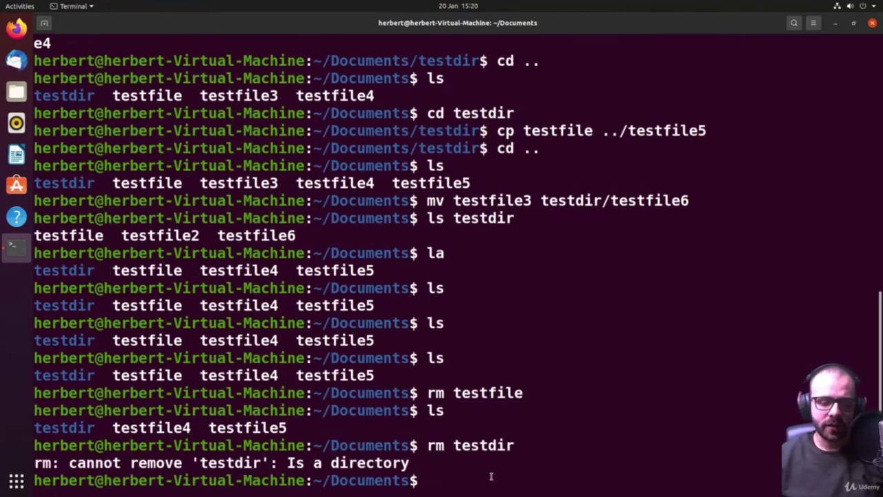
Remove testdir and its contents recursively with rm -r testdir, and list the current directory with ls
key("Up")
key("Left")
key("Left")
key("Left")
key("Left")
key("Left")
key("Left")
key("Left")
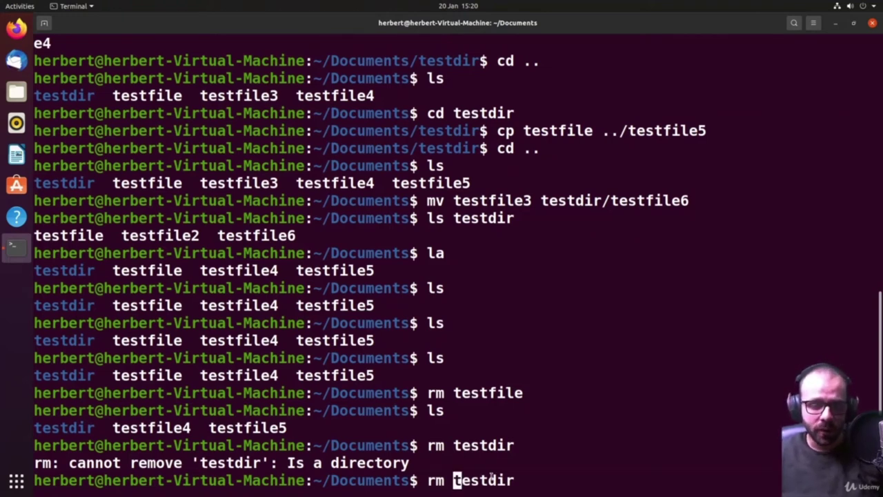
type("-r")
key("End")
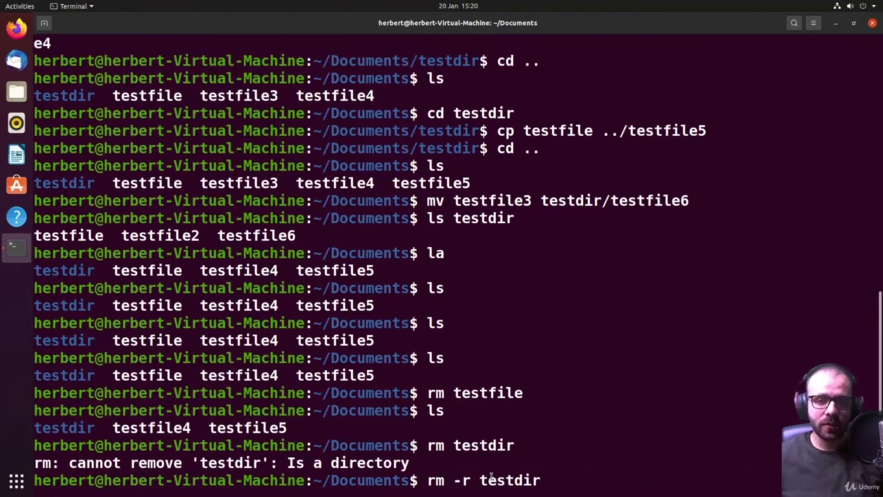
key("Return")
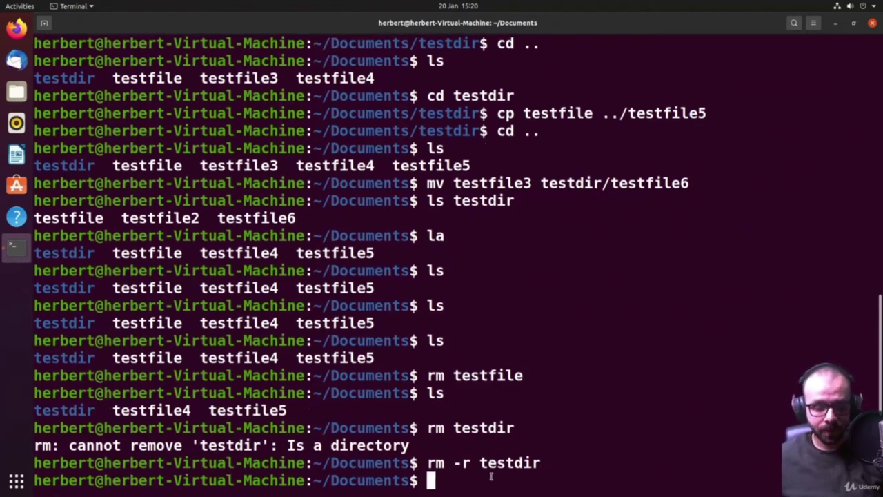
type("ls")
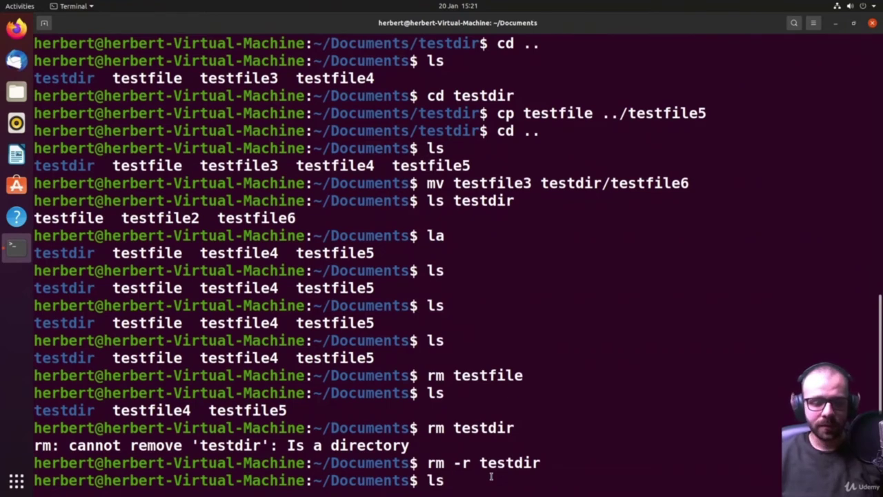
key("Return")
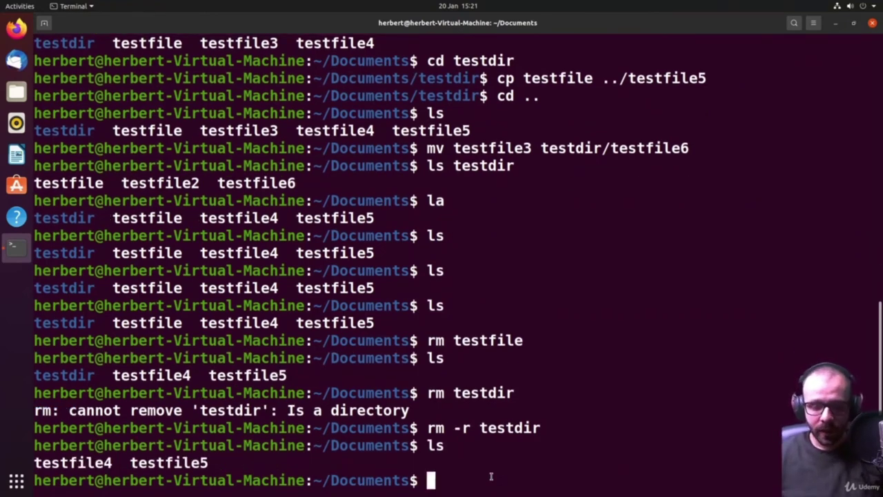
Remove all remaining files in Documents with rm * and list the directory with ls
type("rm */")
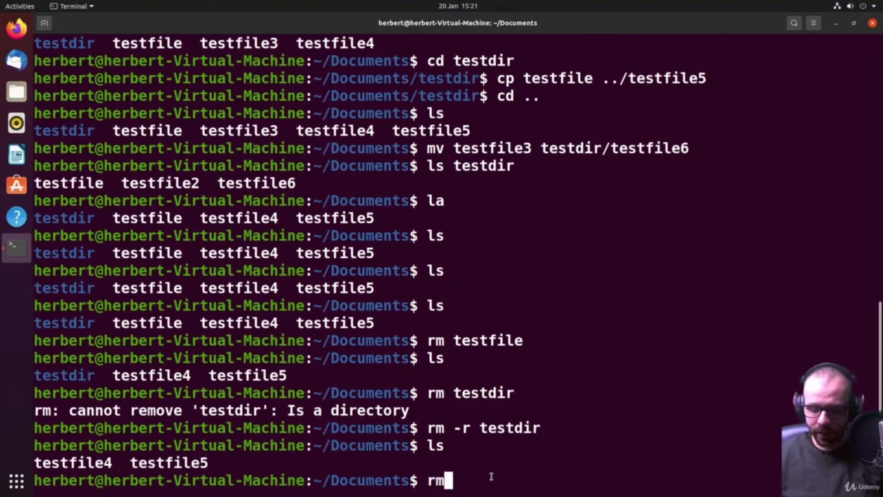
key("BackSpace")
key("Return")
type("ls")
key("Return")
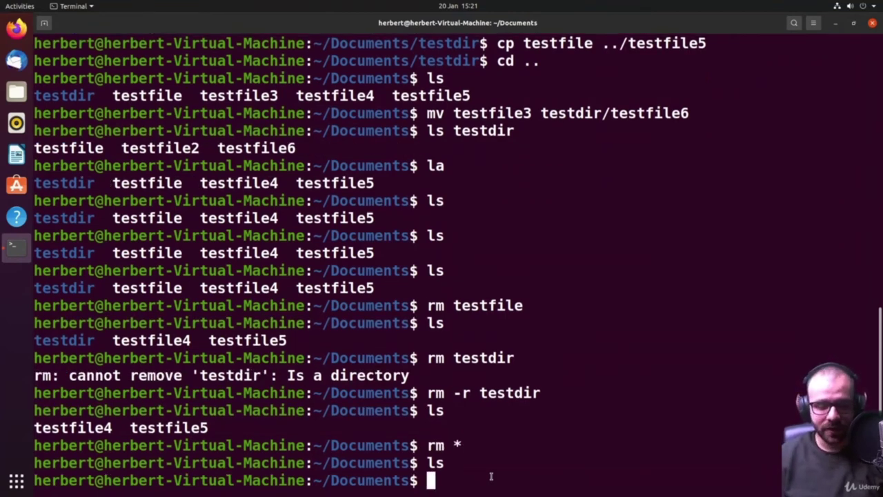
type("ls")
key("Return")
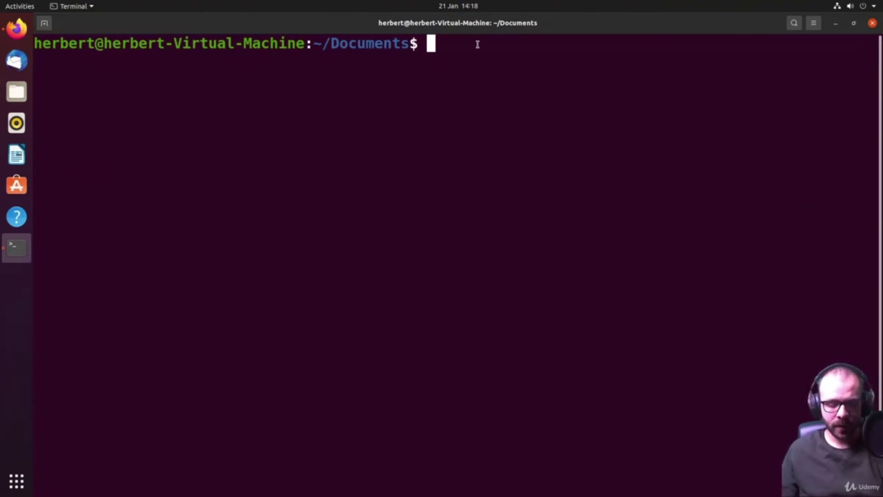
Create an empty file named testfile.txt in Documents with touch
type("te")
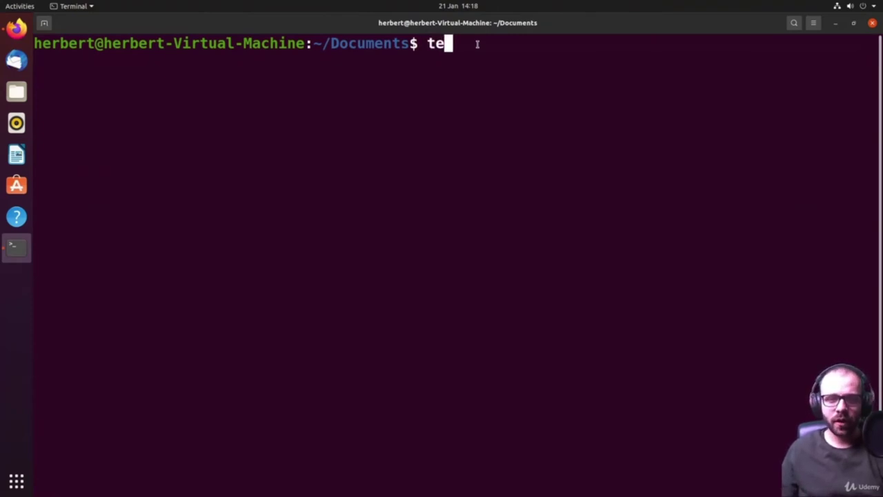
key("BackSpace")
type("ouch")
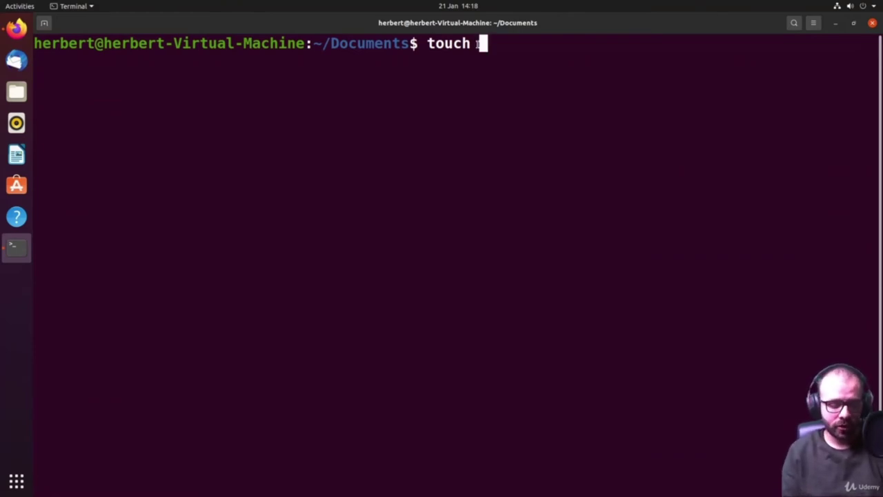
type("testfile.txt")
key("Return")
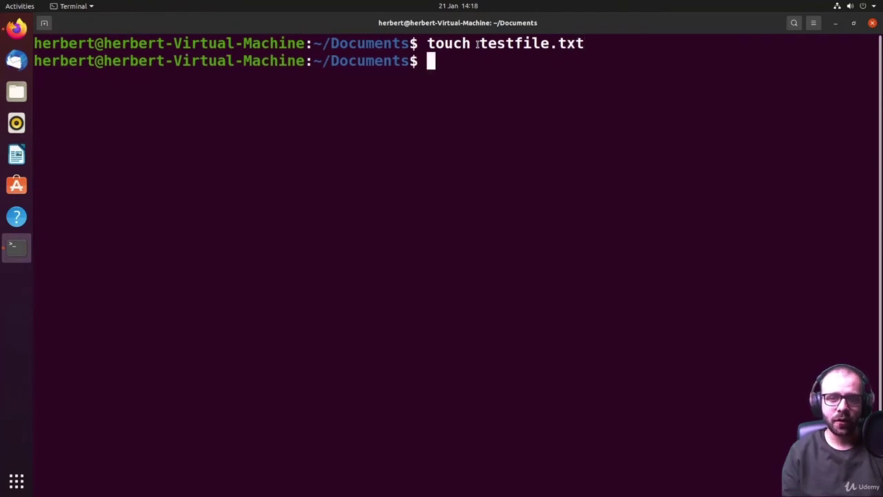
Open testfile.txt in the nano editor and exit it without editing anything
type("nano ")
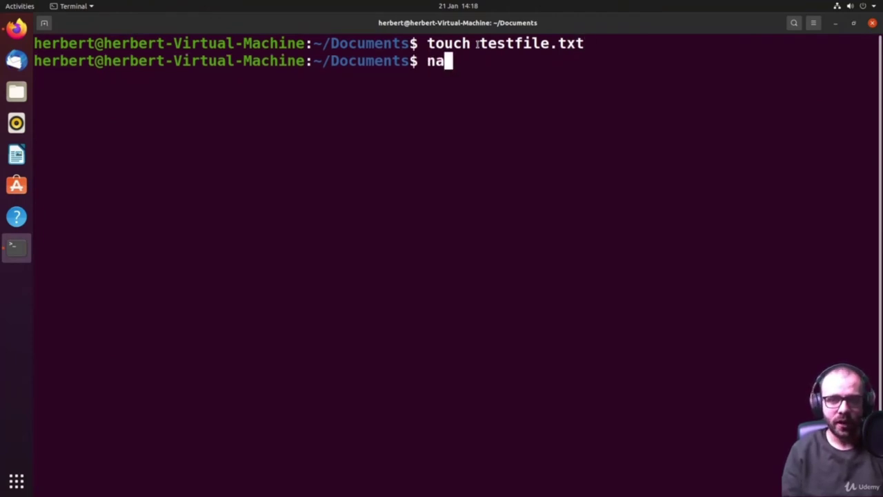
type("testf")
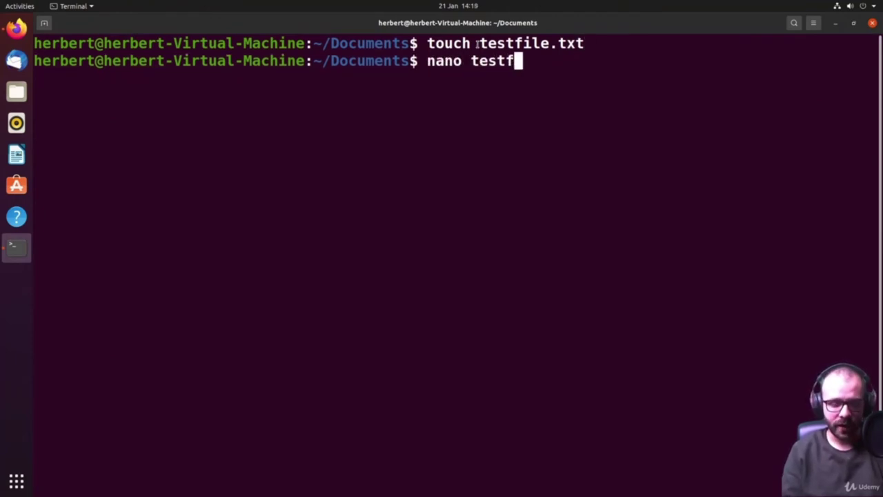
type("ile.txt")
key("Return")
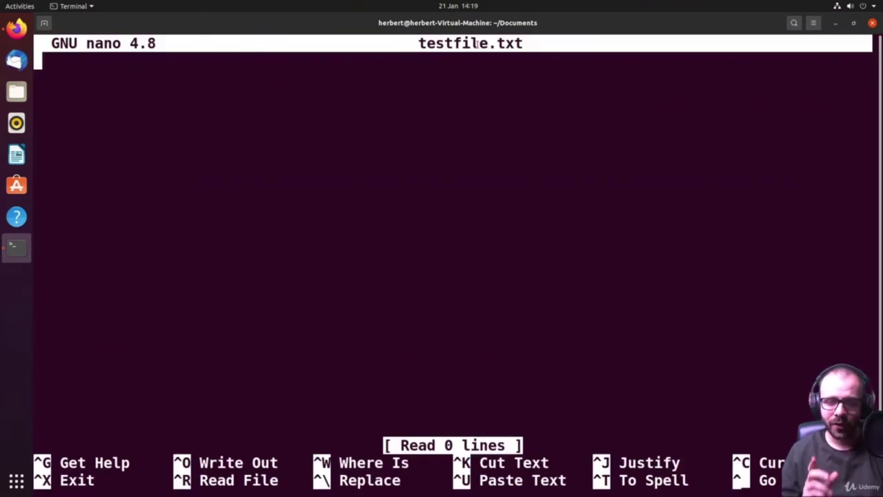
key("ctrl+x")
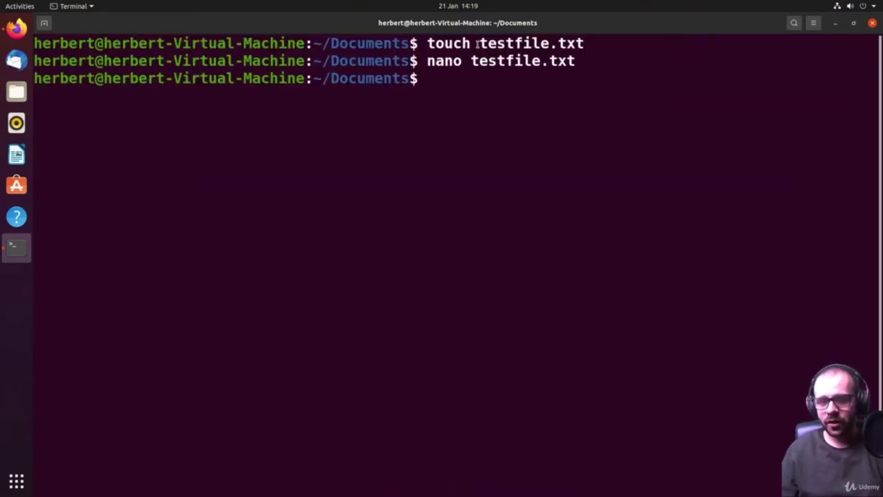
Start a new file named testfile2.txt in nano
type("nano test")
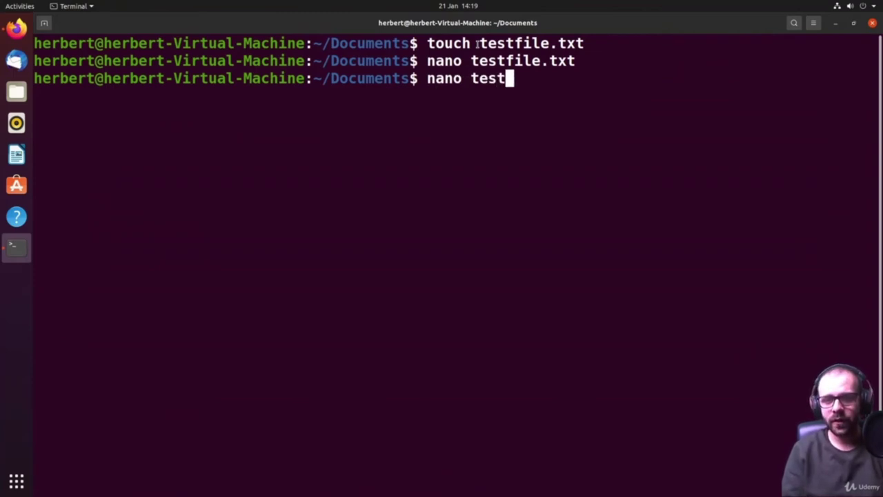
type("file2.txt")
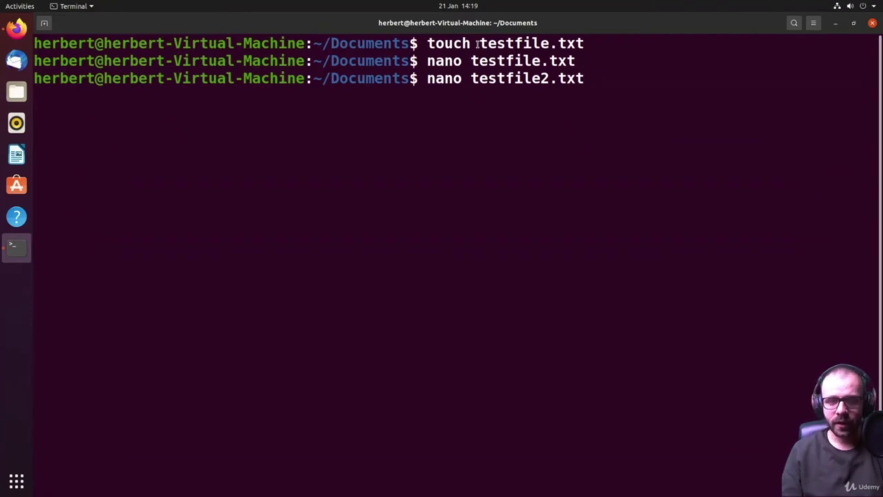
key("Return")
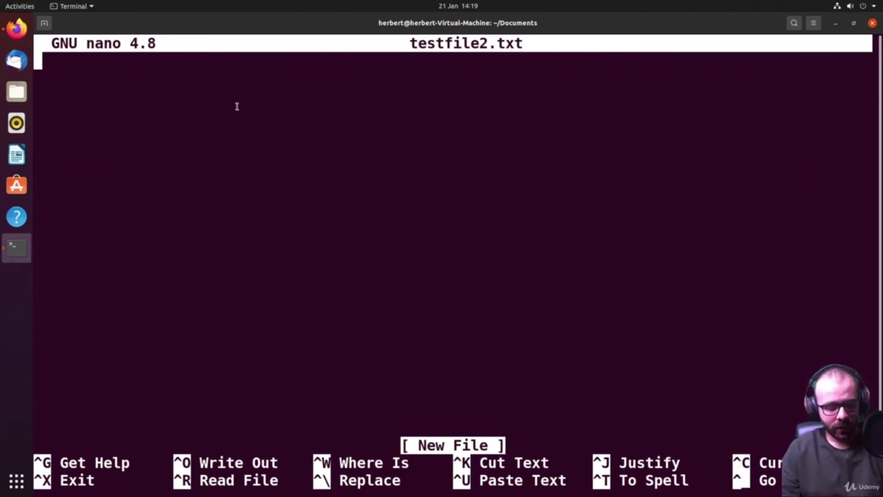
Write the line "testfile is the best file" and save it to testfile2.txt
type("testfile")
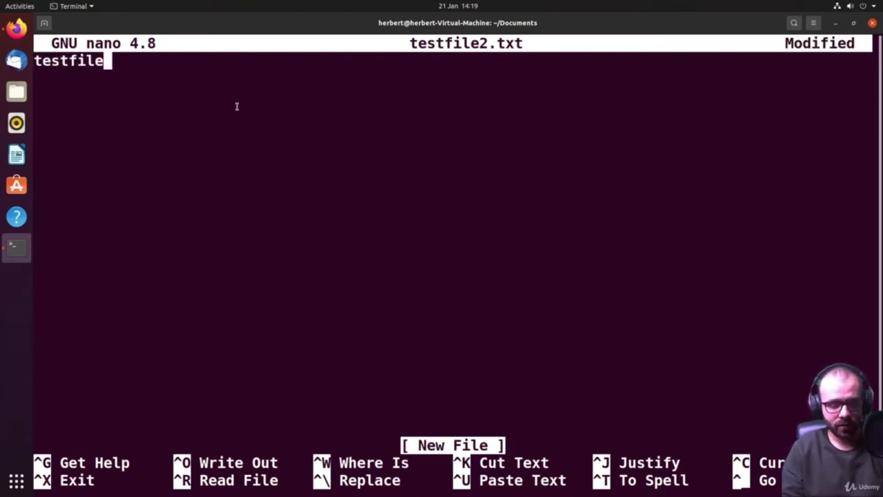
type(" is the best file")
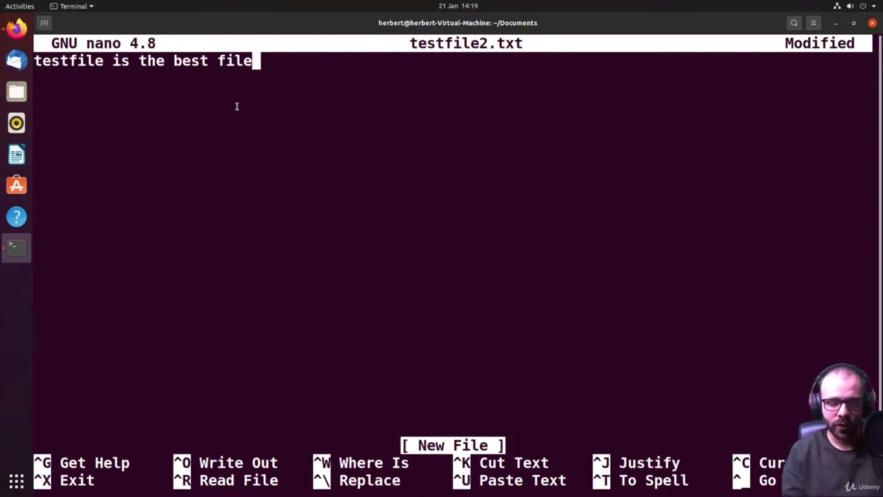
key("ctrl+o")
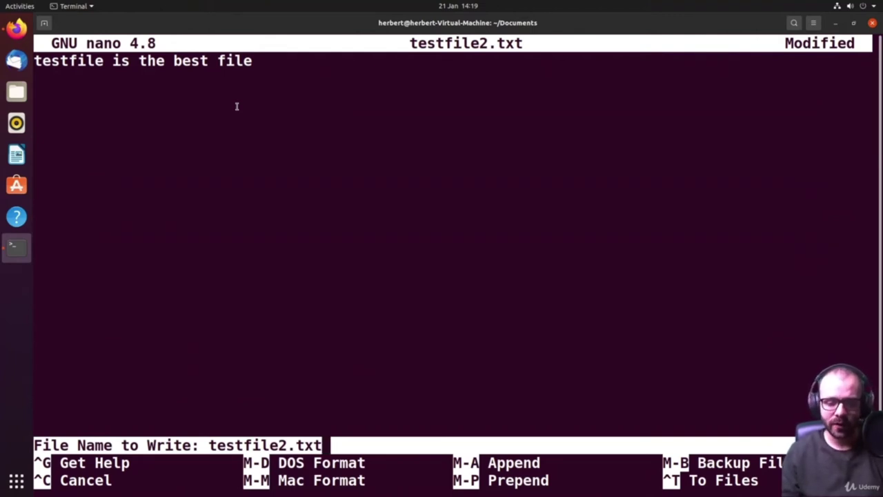
key("Return")
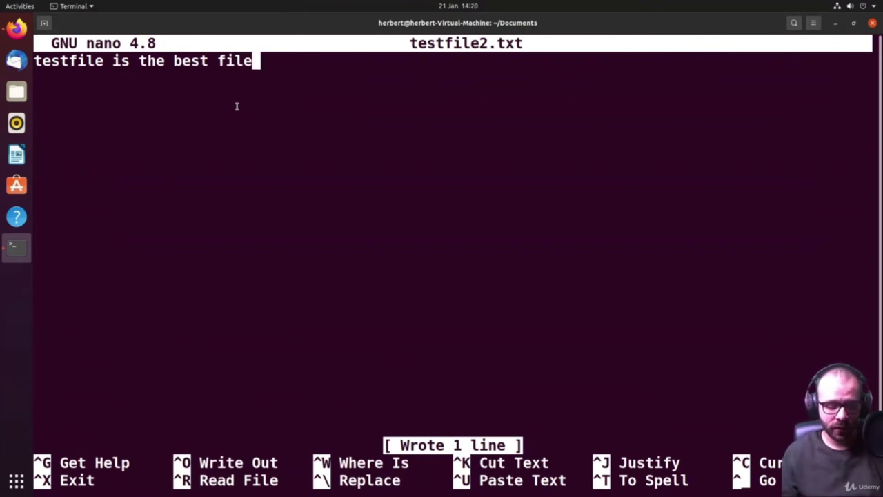
Cut the text line and paste it back seven times
key("ctrl+k")
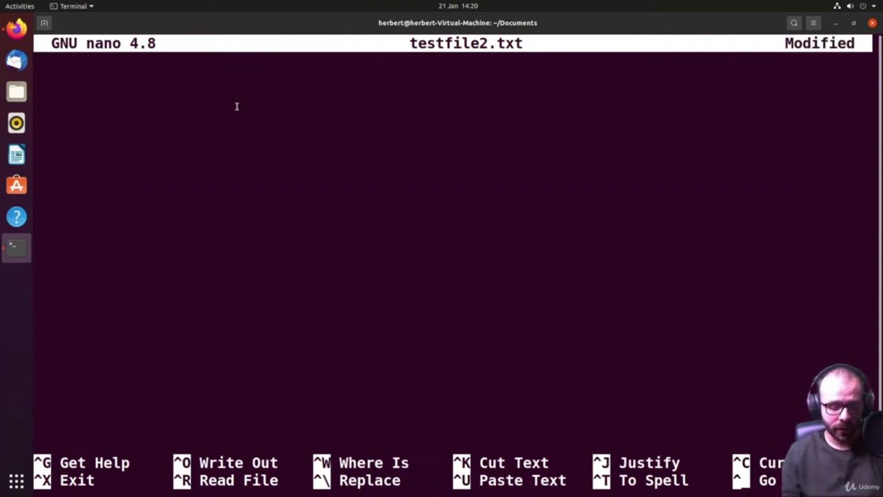
key("ctrl+u")
key("ctrl+u")
key("ctrl+u")
key("ctrl+u")
key("ctrl+u")
key("ctrl+u")
key("ctrl+u")
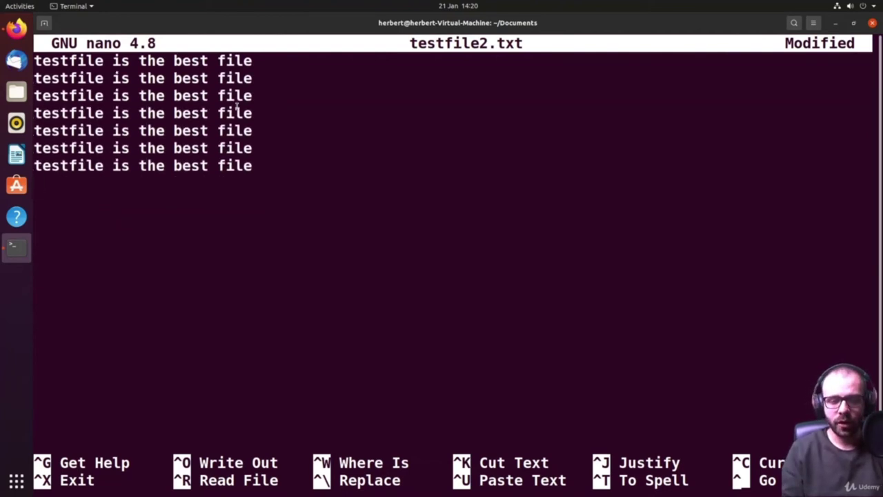
Save the repeated lines under the file name testfile2.txt and exit nano
key("ctrl+o")
key("Return")
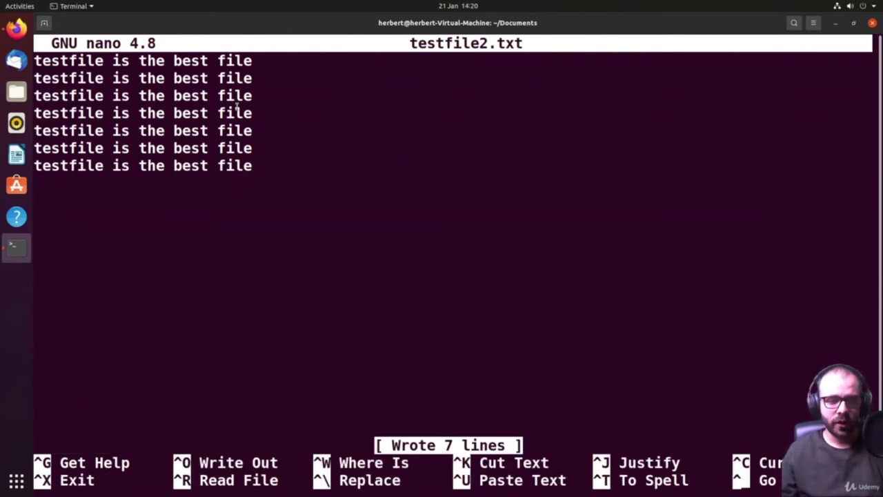
key("ctrl+x")
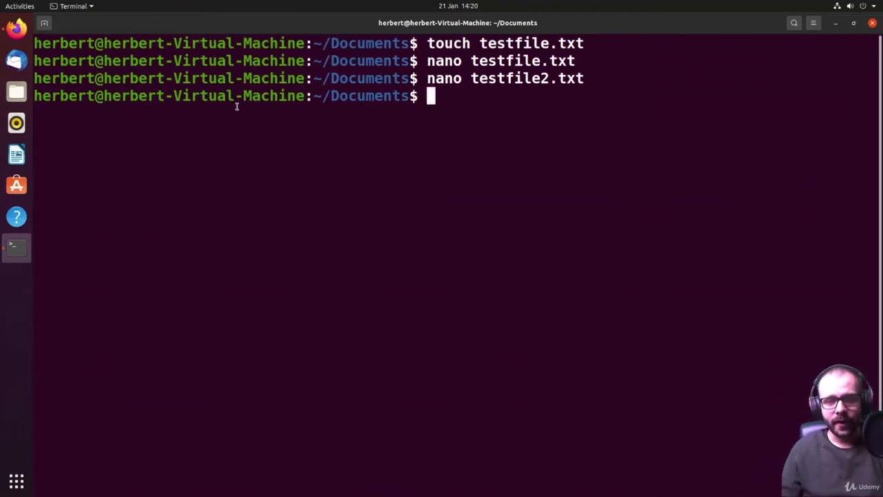
Reopen testfile2.txt in nano and read through the main help text on its shortcuts
key("Up")
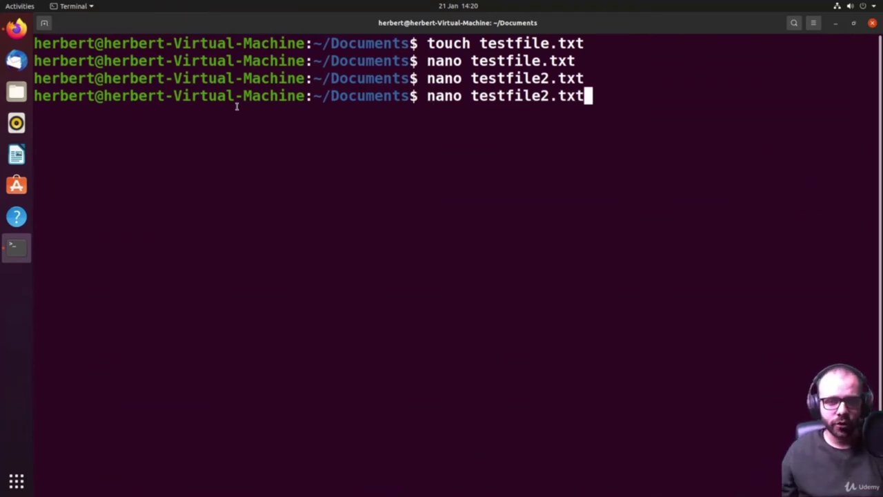
key("Return")
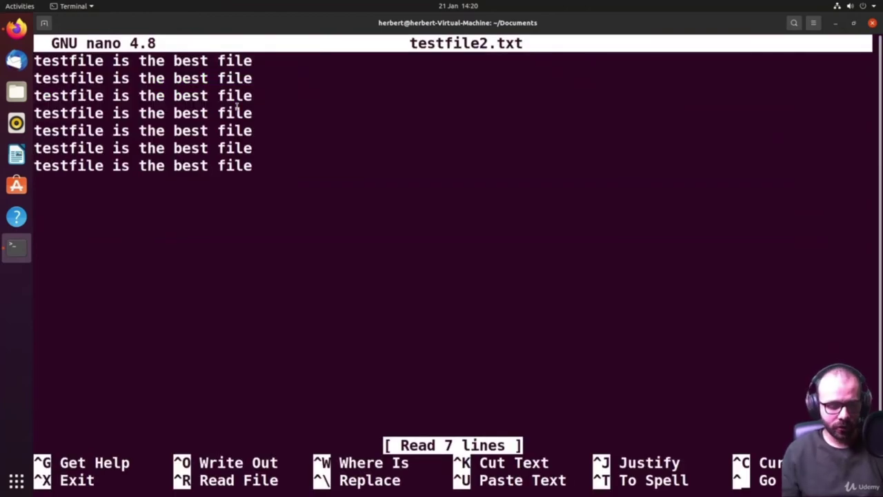
key("ctrl+g")
scroll(237, 105, "down", 5)
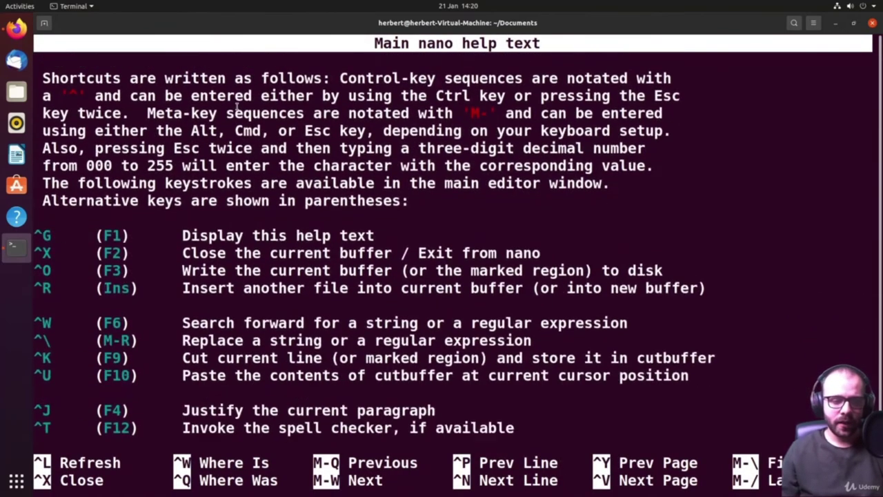
scroll(237, 106, "up", 5)
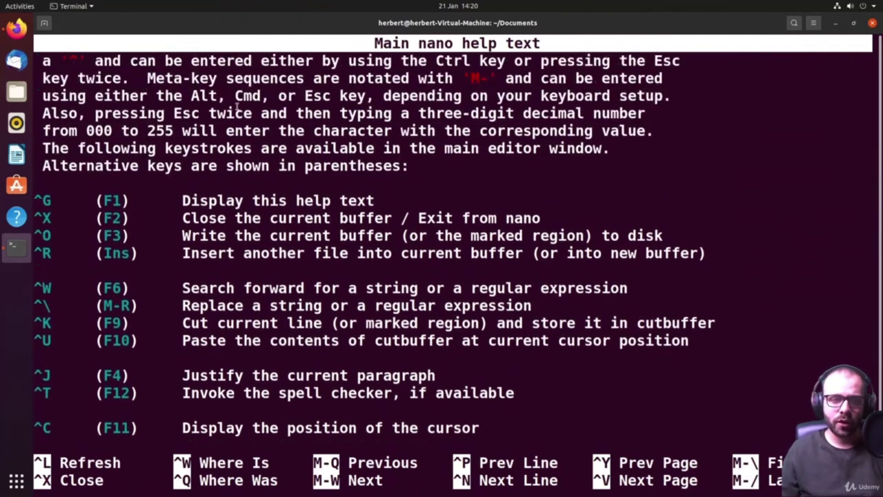
scroll(237, 106, "down", 12)
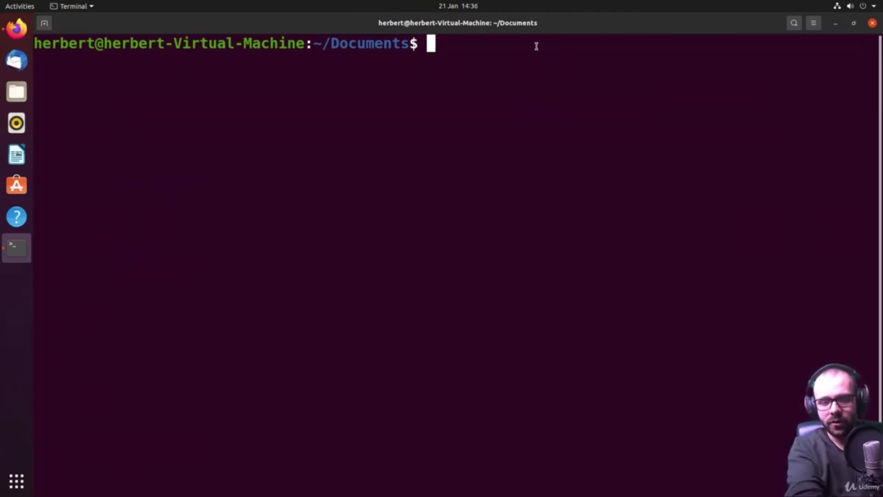
Start a new file named testfilevim.txt in the vi editor
type("vi")
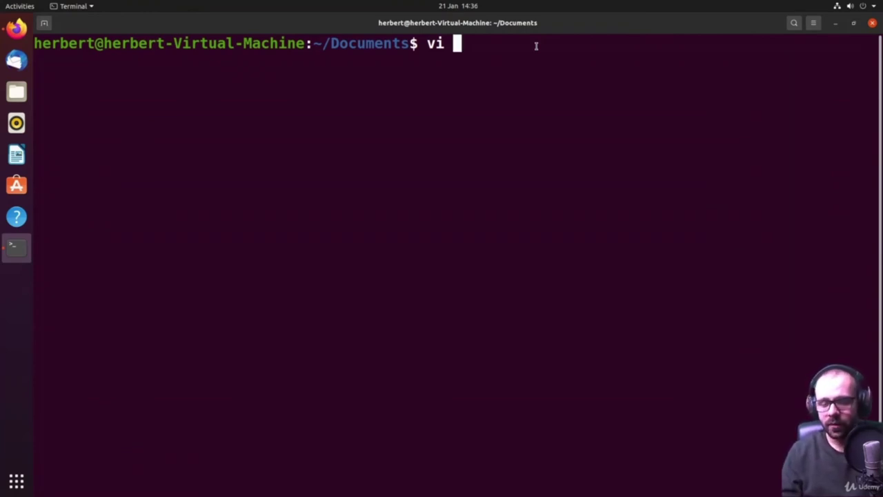
type("test")
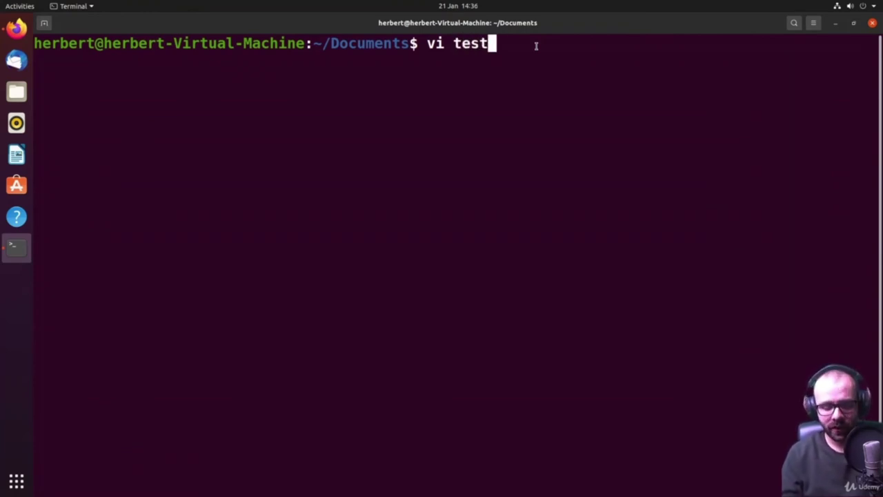
type("filevim.txt")
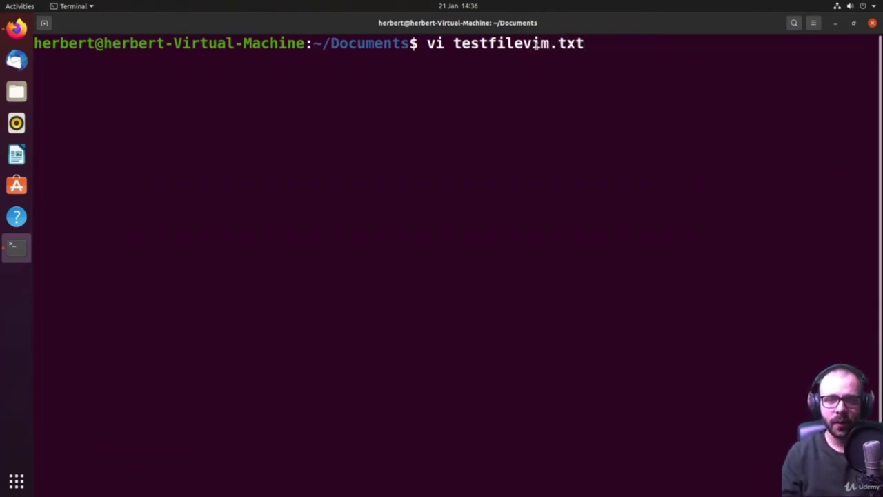
key("Return")
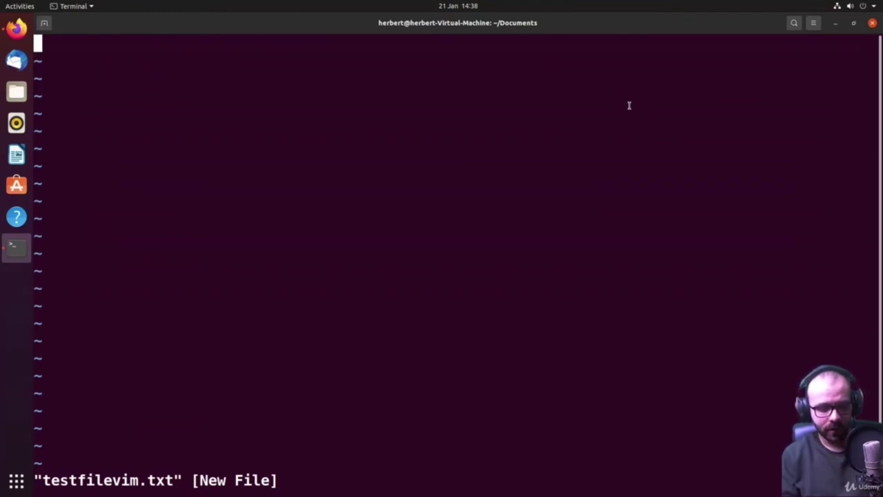
Insert the text "this is a sentence" and write it to testfilevim.txt without quitting vi
type("this ")
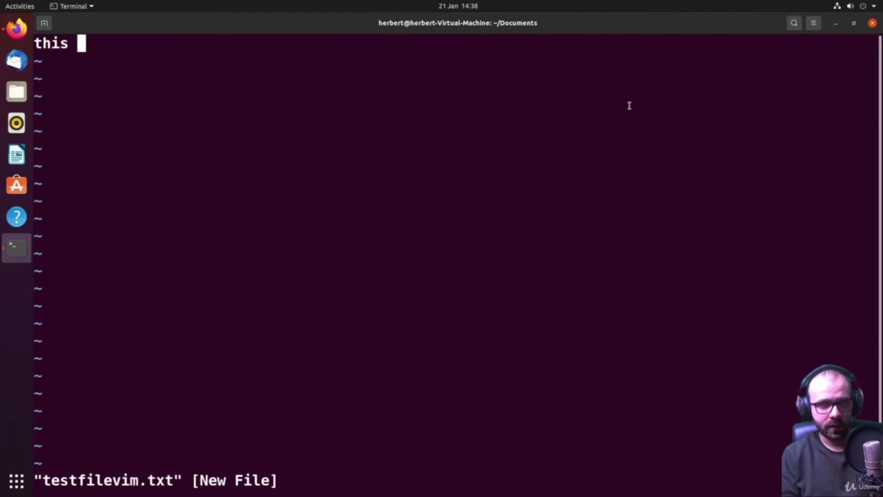
type("is a sentence")
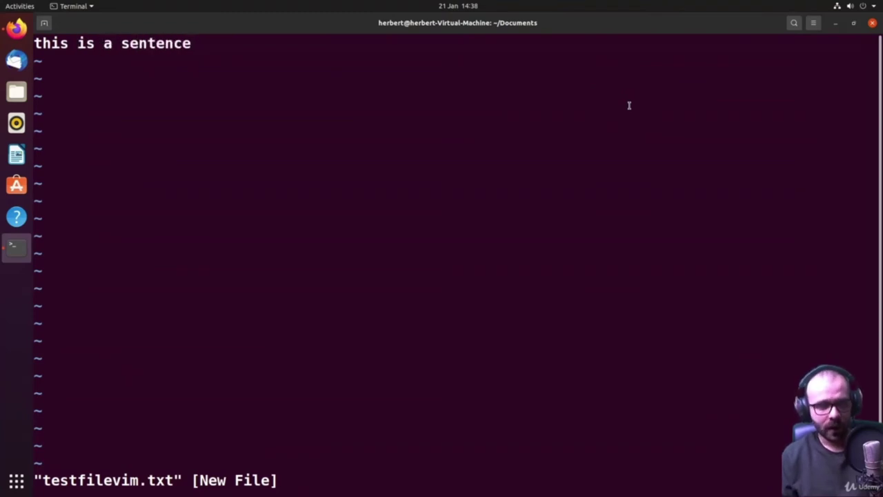
key("Escape")
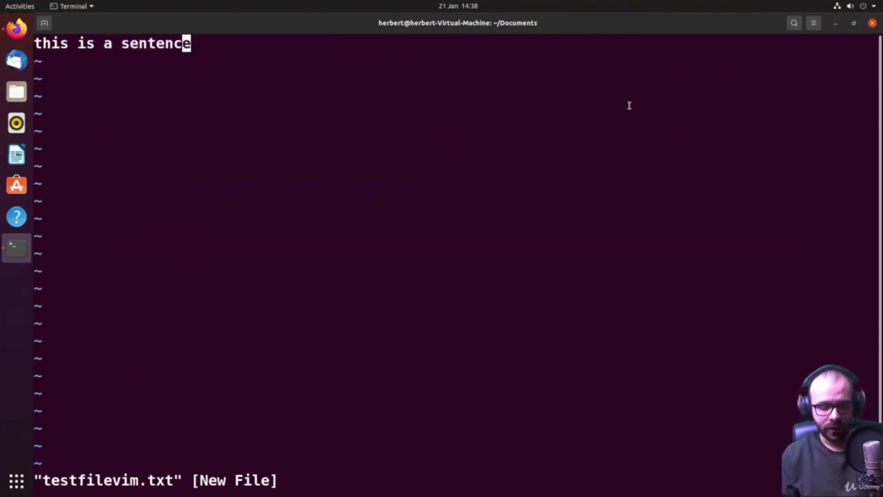
type(":")
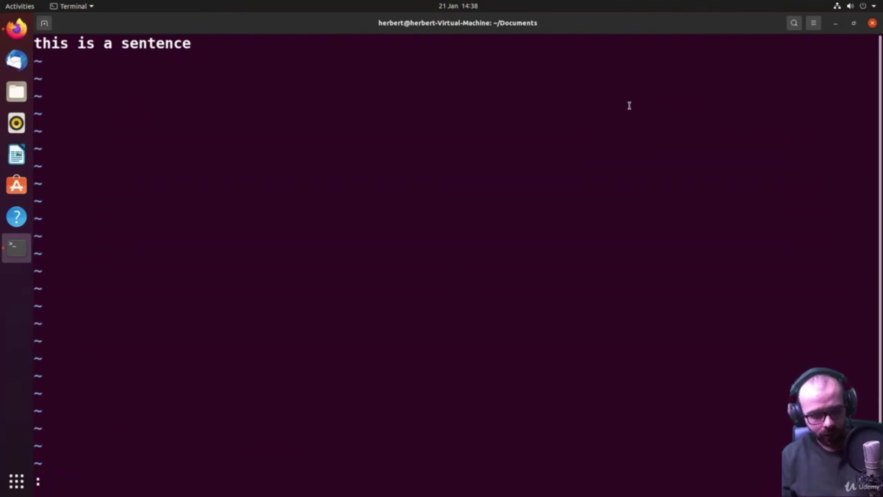
type("w")
key("Return")
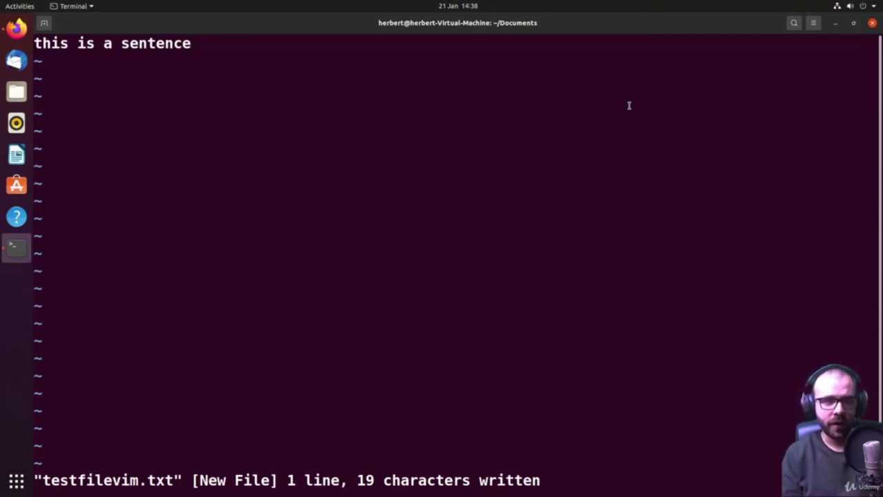
Insert filler letters before the final e so the line reads "this is a sentenchererterterte", and leave insert mode
type("is a sentenchererterterte")
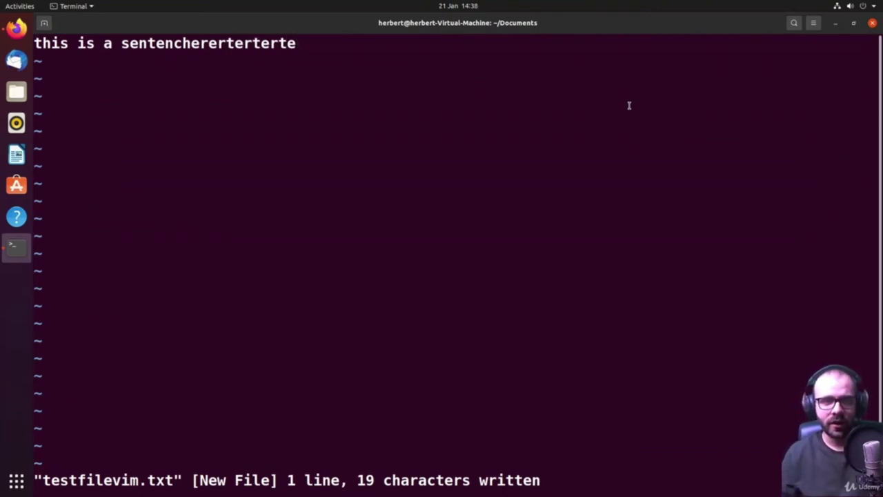
key("Escape")
Move the cursor back and forth along the line character by character, finishing at its end
key("Left")
key("Left")
key("Left")
key("Left")
key("Left")
key("Left")
key("Left")
key("Left")
key("Left")
key("Left")
key("Left")
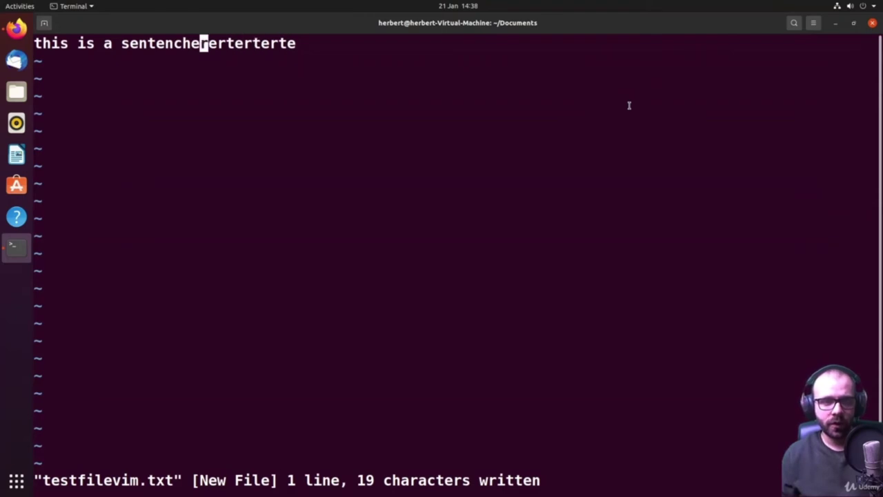
key("Right")
key("Right")
key("Left")
key("Right")
key("Right")
key("Left")
key("Left")
key("Right")
key("Right")
key("Right")
key("Right")
key("Right")
key("Right")
key("Right")
key("Right")
key("Right")
key("Right")
key("Right")
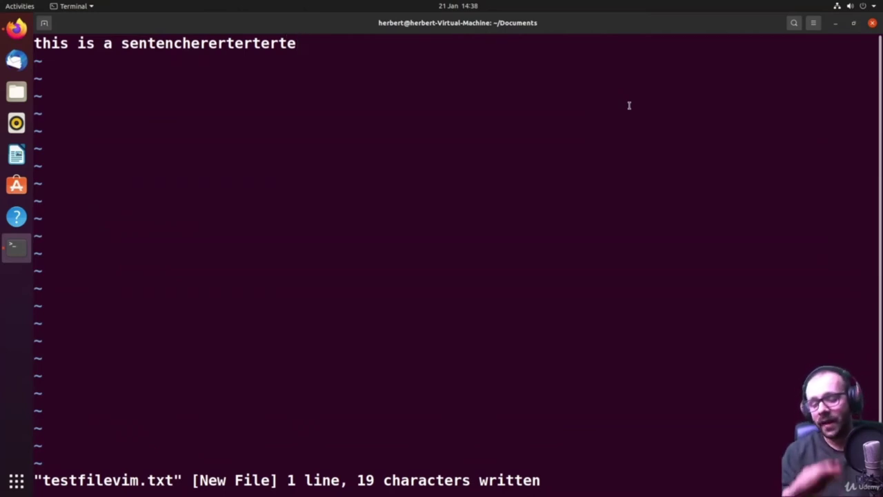
Append "ertertret" to the end of the line and jump the cursor to the line's start and back to its end
type("ertertret")
key("Home")
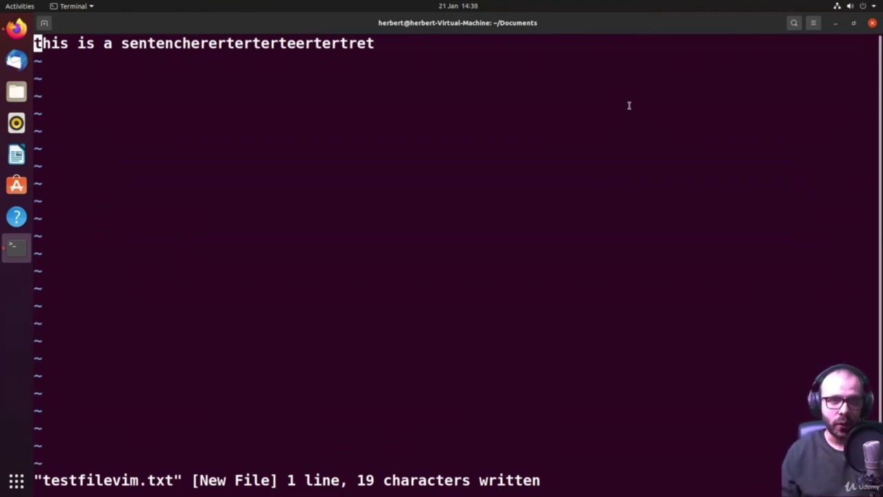
key("End")
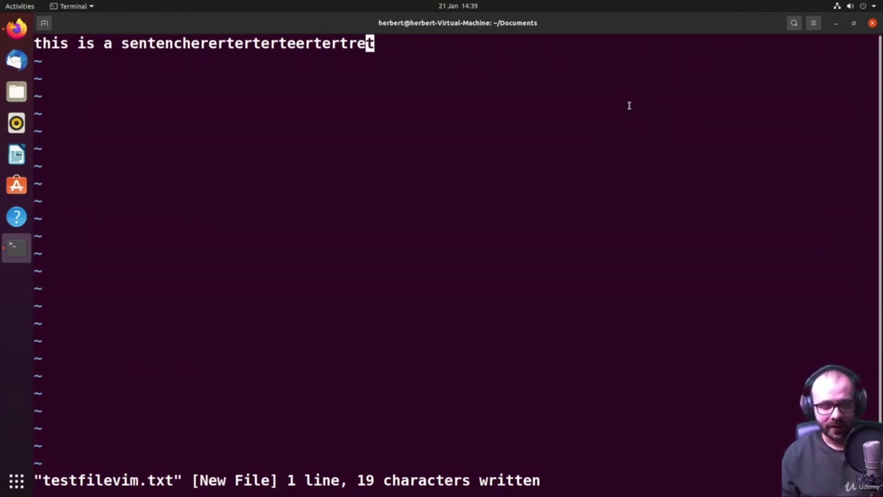
Open an empty line below the sentence and leave insert mode
key("o")
type("p")
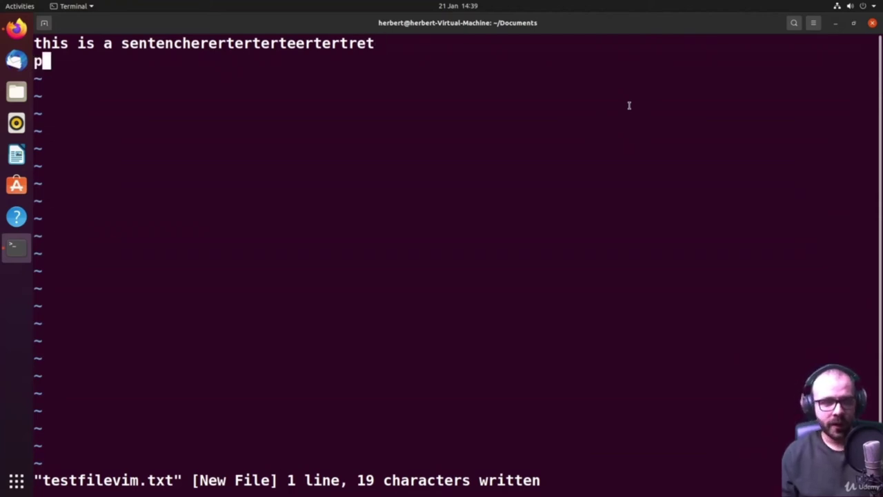
key("BackSpace")
key("Escape")
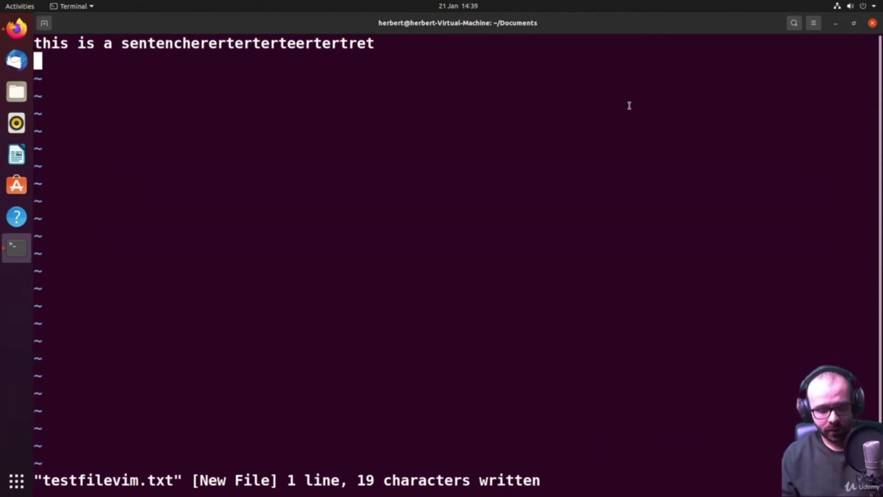
Paste the copied sentence line twice below the empty line, and delete both pasted lines
key("p")
key("p")
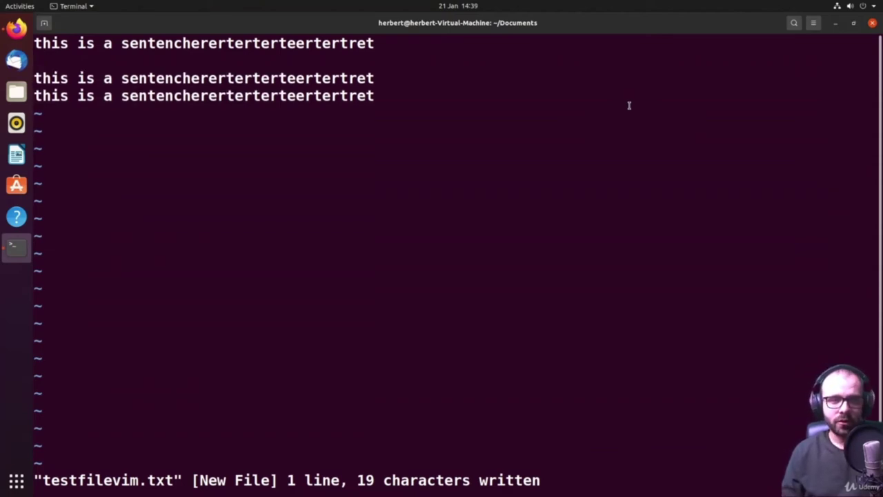
key("d")
key("d")
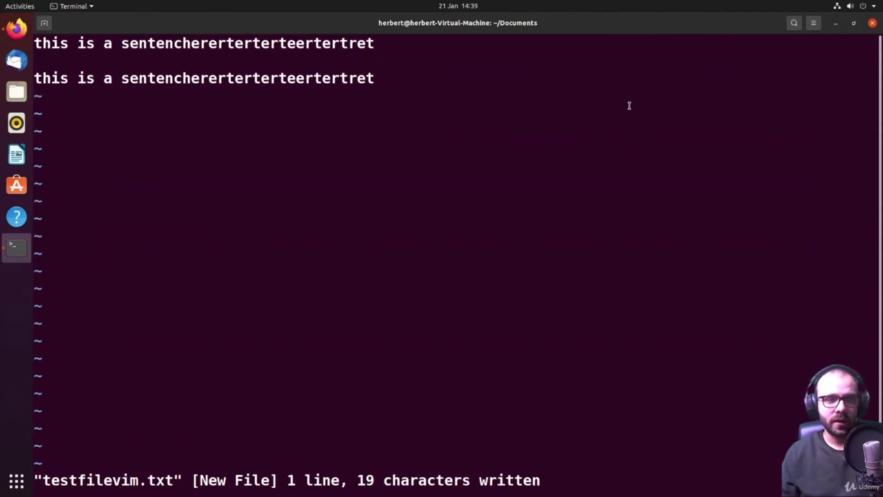
key("d")
key("d")
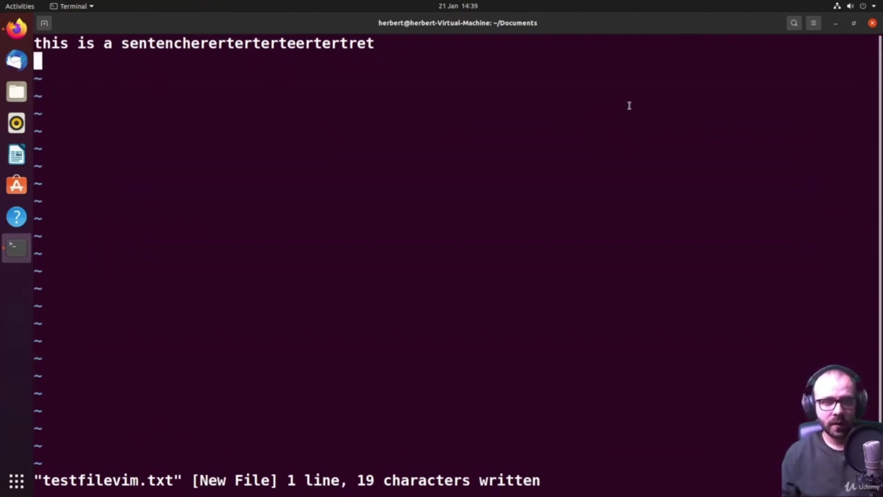
Paste the sentence line three times below the empty second line
key("p")
key("p")
key("p")
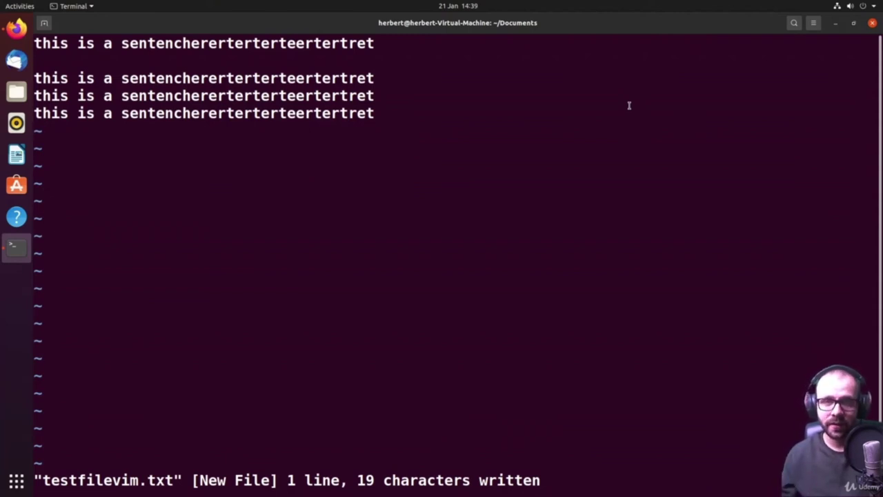
Write the changes to testfilevim.txt and quit vi
key("shift+semicolon")
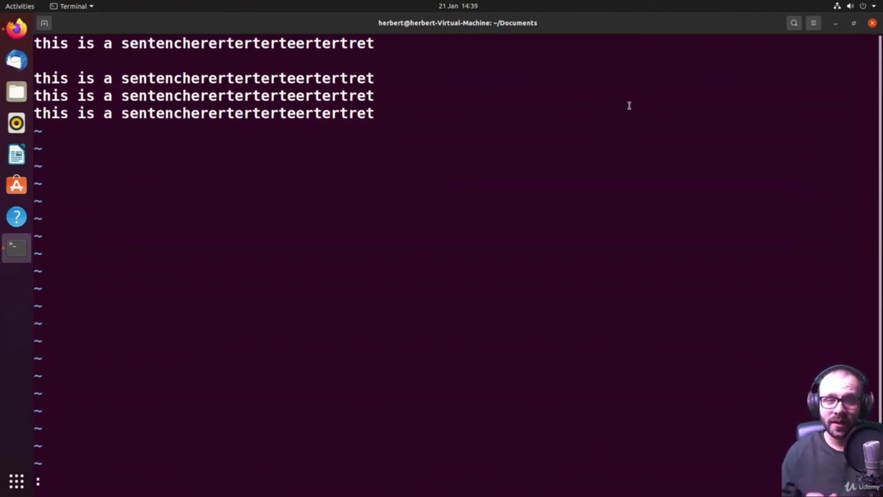
type("wq")
key("Return")
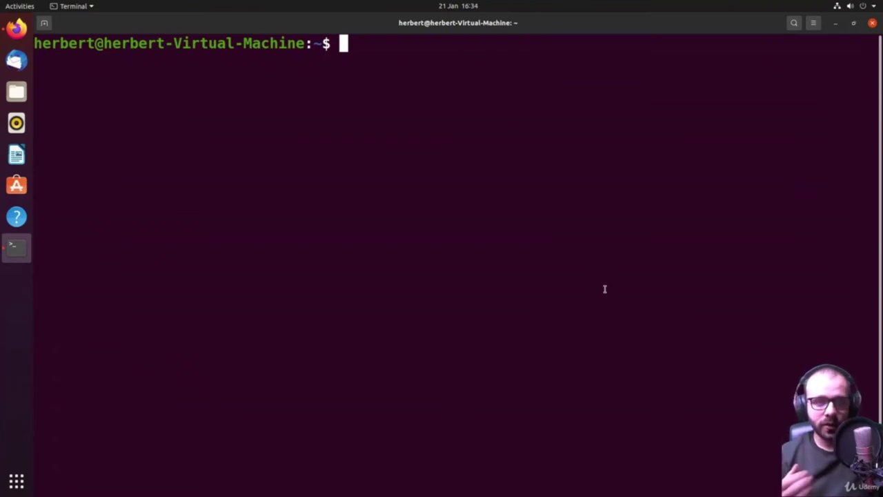
List the contents of the home directory and open the manual page of the ls command
type("ls")
key("Return")
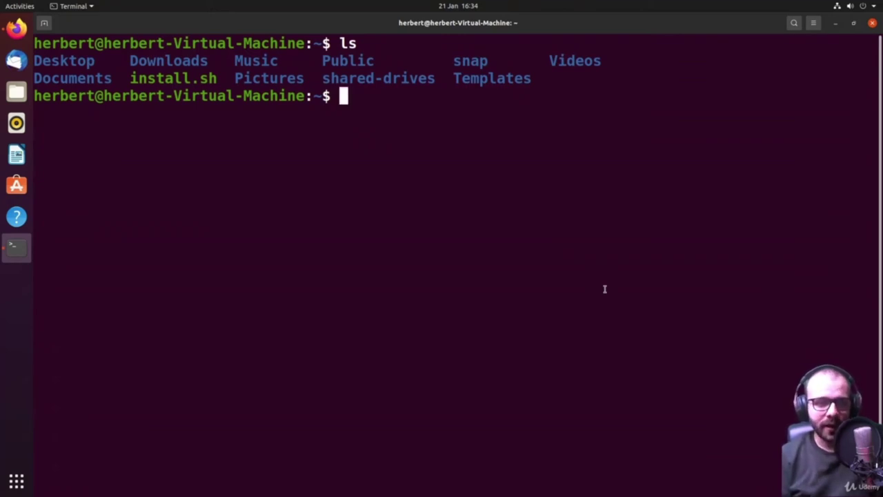
type("man ")
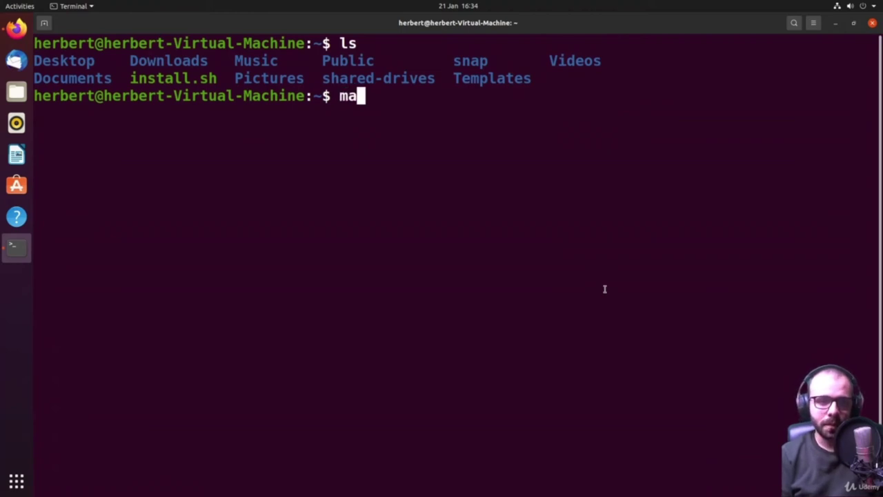
type("ls")
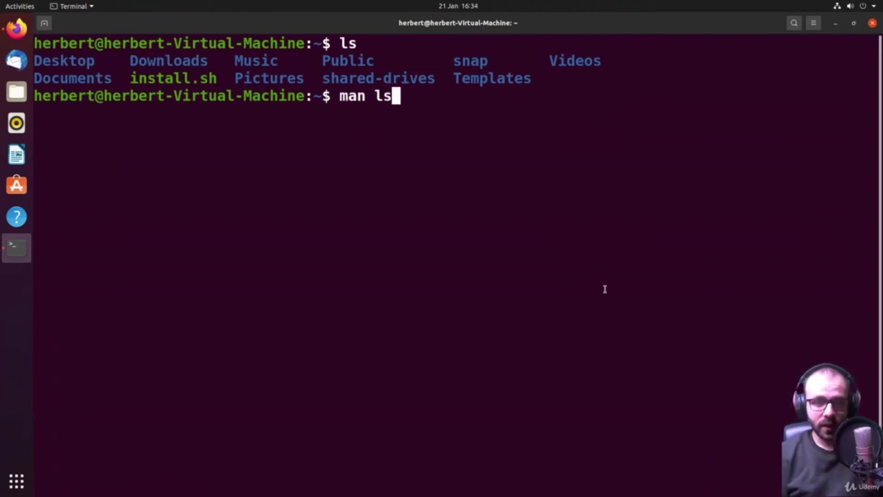
key("Return")
Read through the synopsis, description and options in the ls manual page, and exit the manual
key("Down")
key("Down")
key("Down")
key("Down")
key("Down")
key("Down")
key("Down")
key("Down")
key("Down")
key("Down")
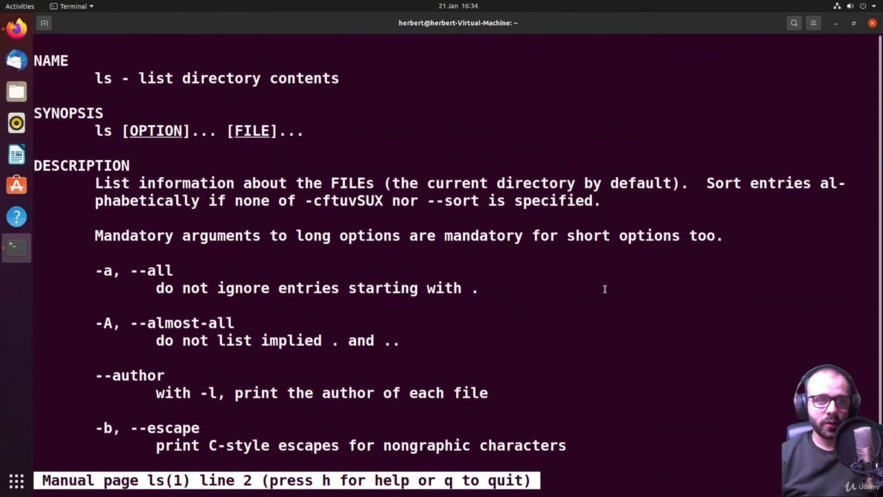
key("Up")
key("Up")
key("Up")
key("Up")
key("Up")
key("Up")
key("Up")
key("Up")
key("Up")
key("Up")
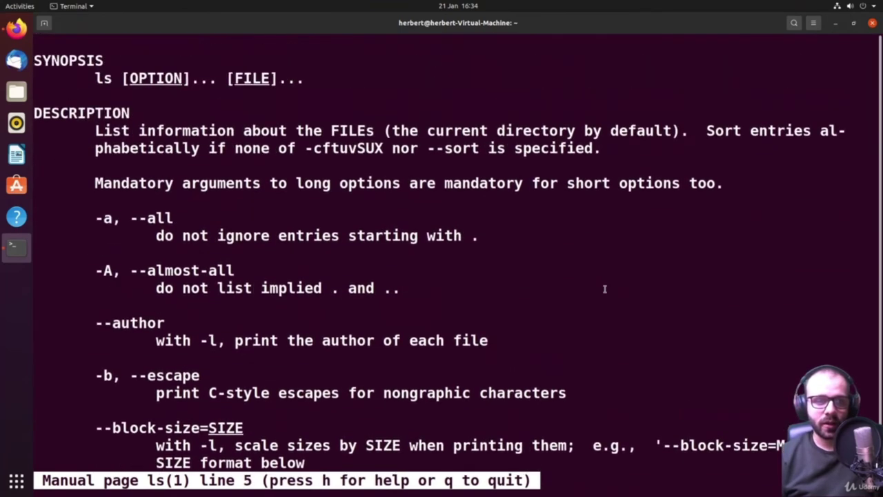
key("Down")
key("Down")
key("Down")
key("Down")
key("Down")
key("Down")
key("Down")
key("Down")
key("Down")
key("Down")
key("Down")
key("Down")
key("Down")
key("Down")
key("Down")
key("Down")
key("Down")
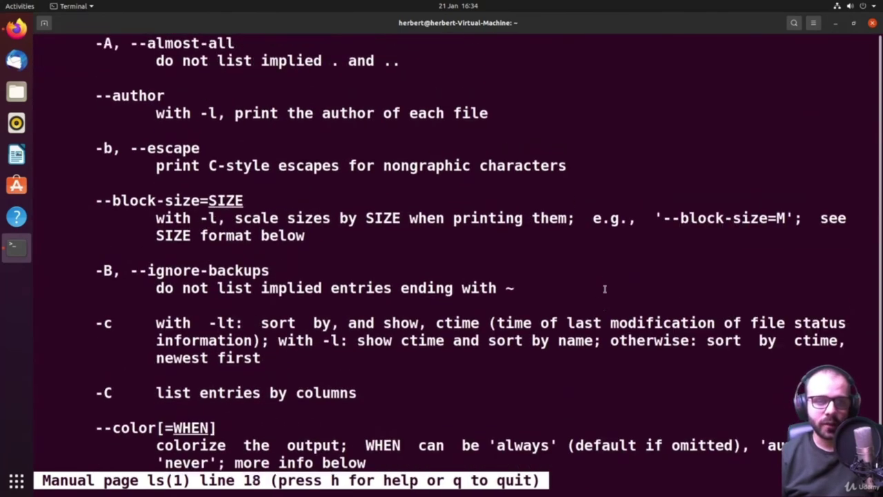
key("Up")
key("Up")
key("Up")
key("Up")
key("Up")
key("Up")
key("Up")
key("Up")
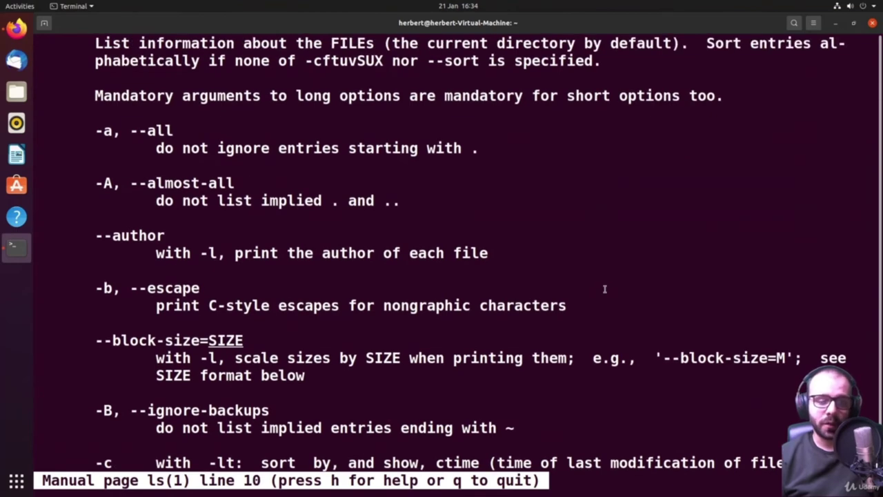
key("Down")
key("Down")
key("Down")
key("Down")
key("Down")
key("Down")
key("Down")
key("Down")
key("Down")
key("Down")
key("Down")
key("Down")
key("Down")
key("Down")
key("Down")
key("Down")
key("Down")
key("Down")
key("Down")
key("Down")
key("Down")
key("Down")
key("Down")
key("Down")
key("Down")
key("Down")
key("Down")
key("Down")
key("Down")
key("Down")
key("Down")
key("Down")
key("Down")
key("Down")
key("Down")
key("Down")
key("Down")
key("Down")
key("Down")
key("Down")
key("Down")
key("Down")
key("Down")
key("Down")
key("Down")
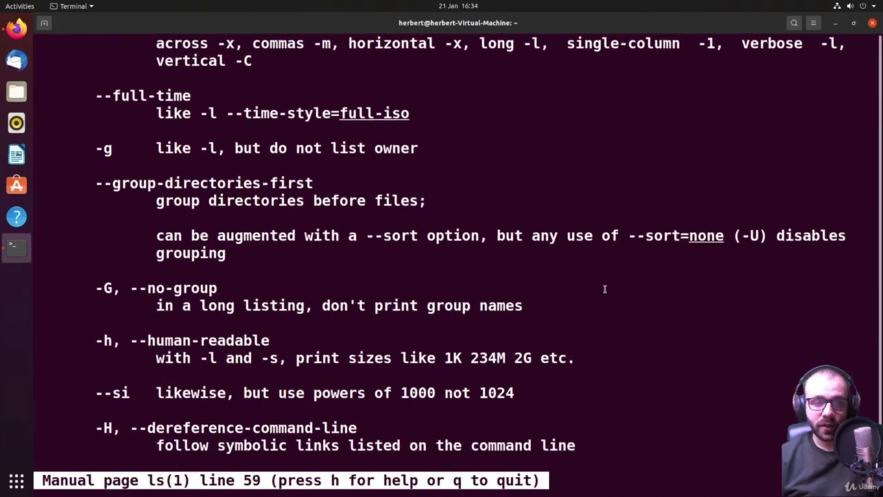
key("q")
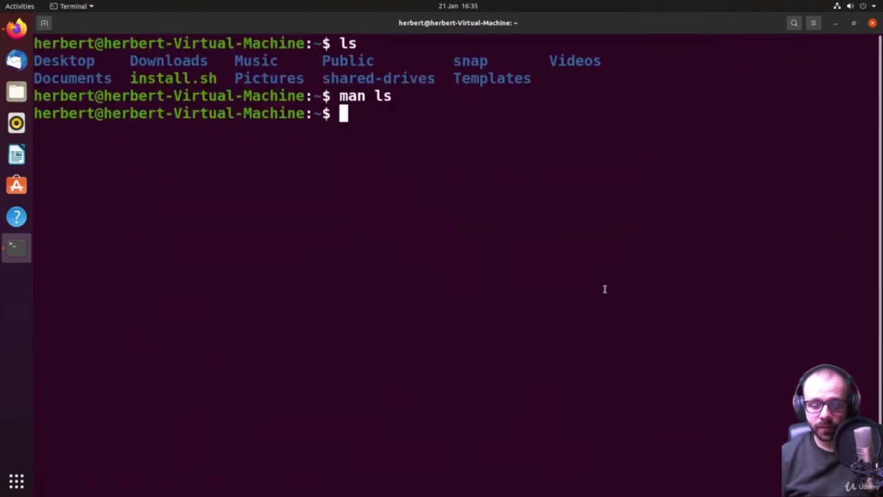
Display the help text of ls with ls --help and review the output from its usage line to its end
type("ls --help")
key("Return")
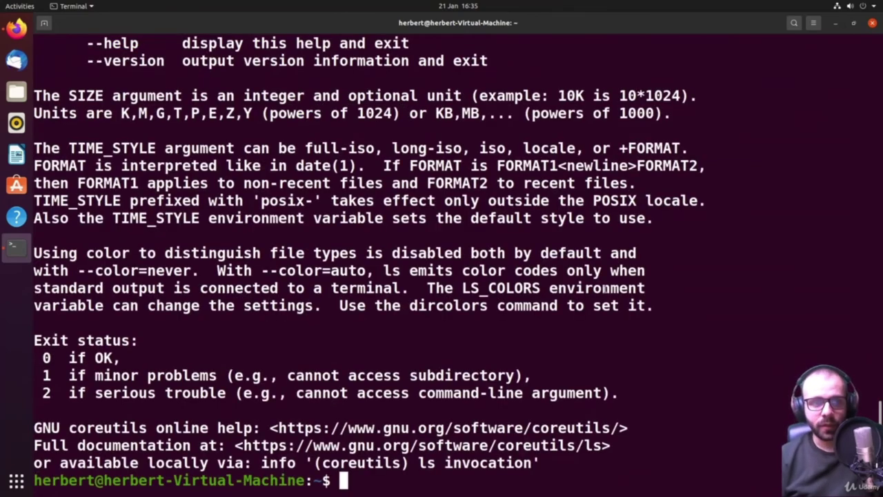
key("Up")
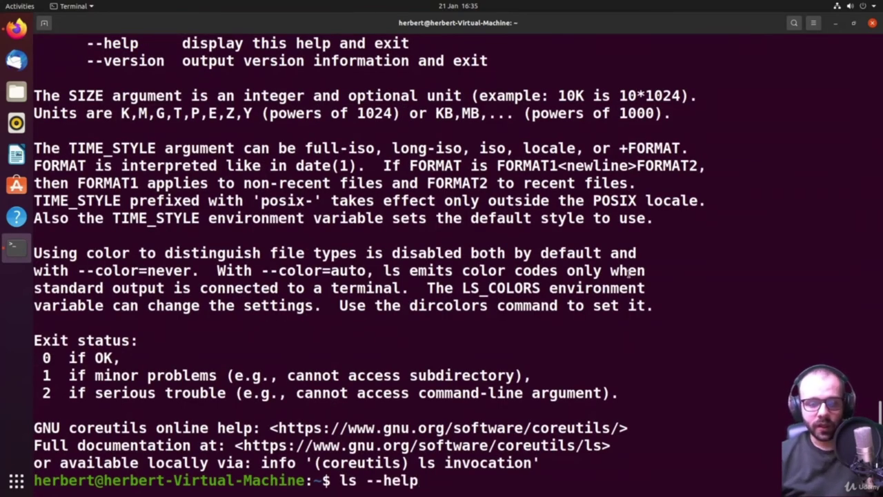
scroll(340, 214, "up", 12)
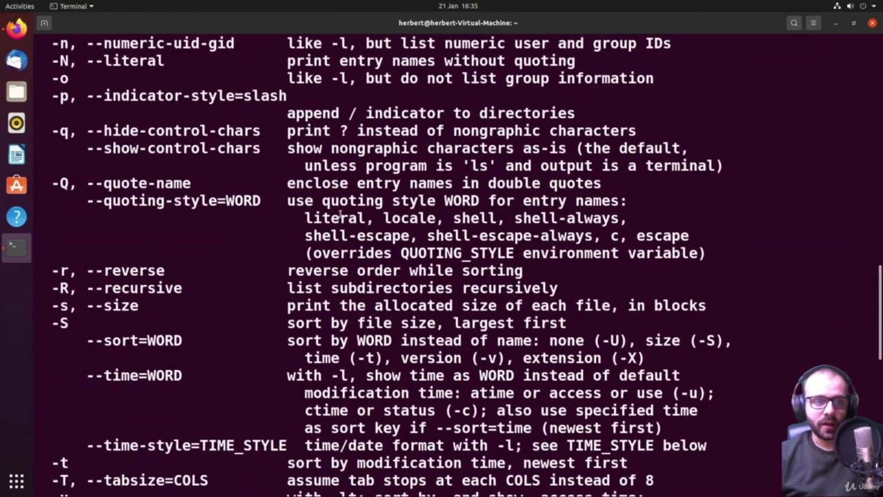
scroll(339, 214, "up", 18)
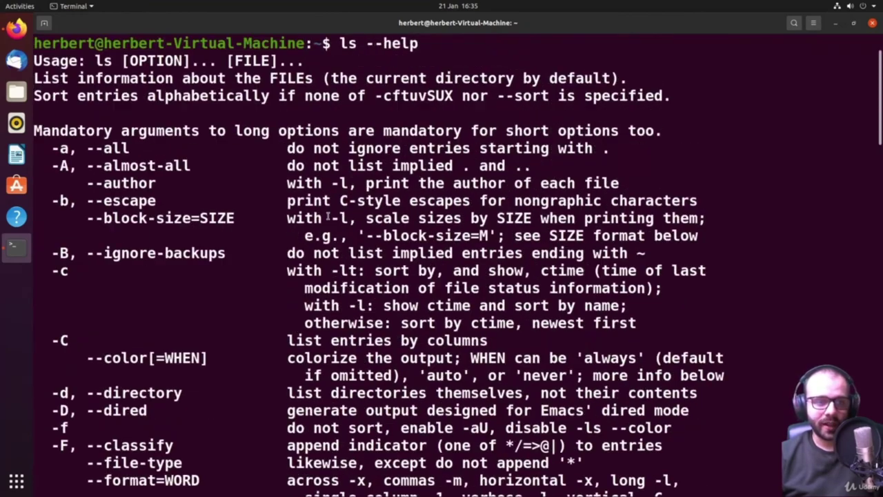
scroll(328, 218, "up", 2)
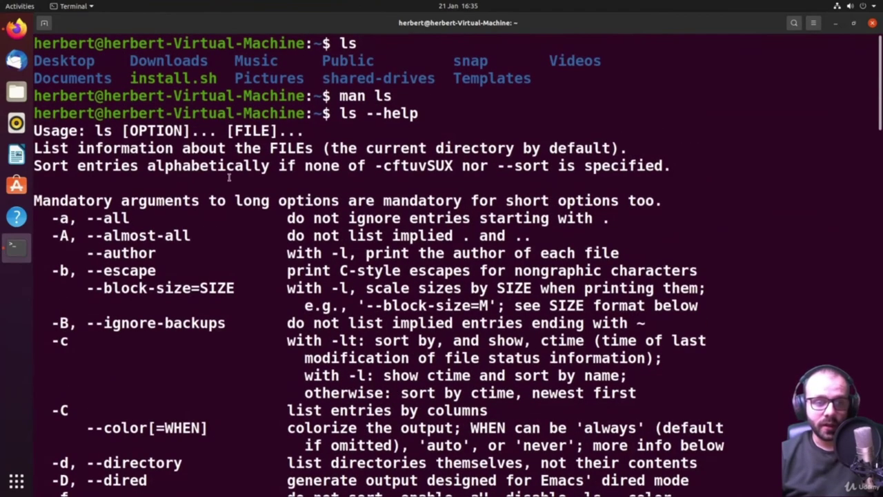
scroll(232, 181, "down", 1)
scroll(279, 153, "up", 1)
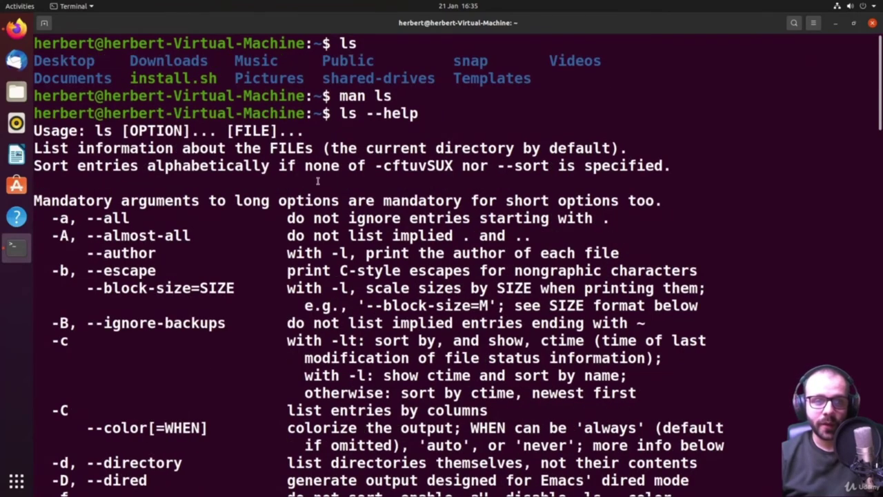
scroll(318, 180, "down", 20)
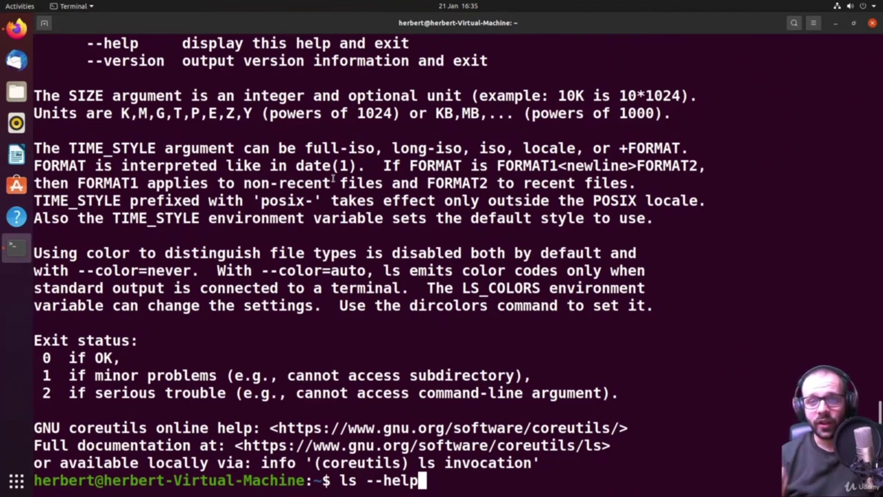
left_click(17, 28)
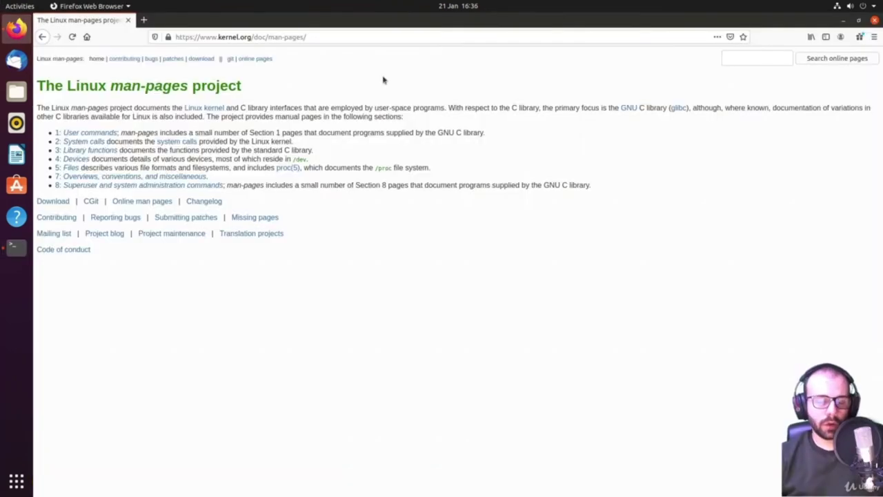
left_click(329, 34)
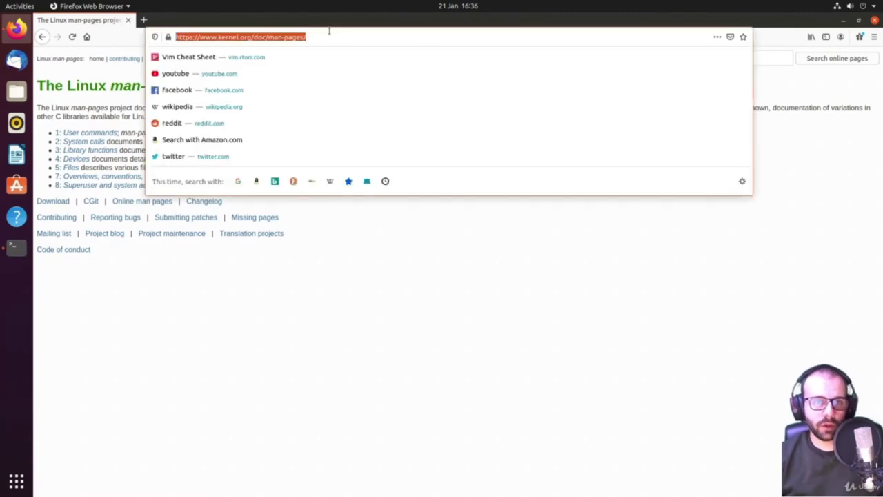
left_click(114, 81)
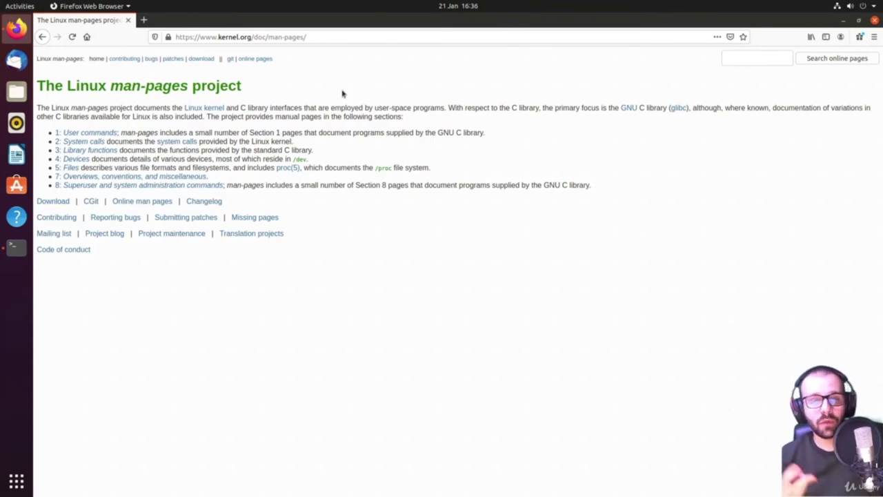
Search the web for "stackoverflow" and open the Stack Overflow website from the results
left_click(338, 34)
type("stackoverflow")
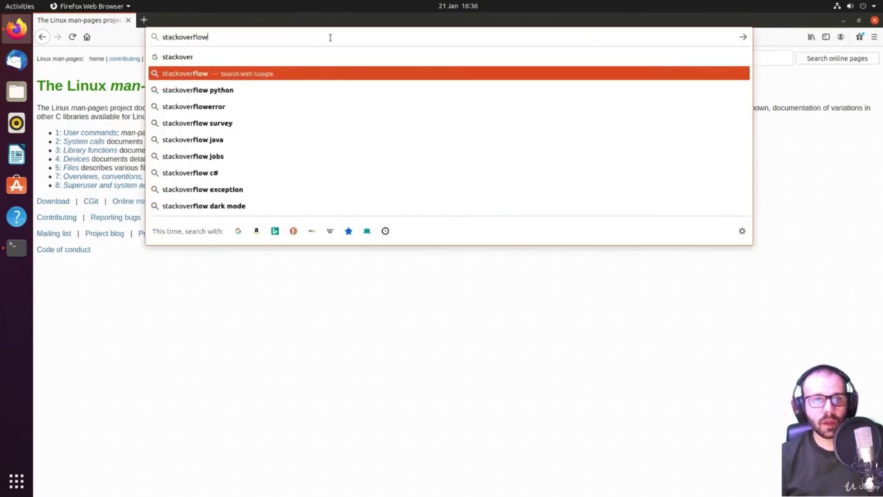
key("Return")
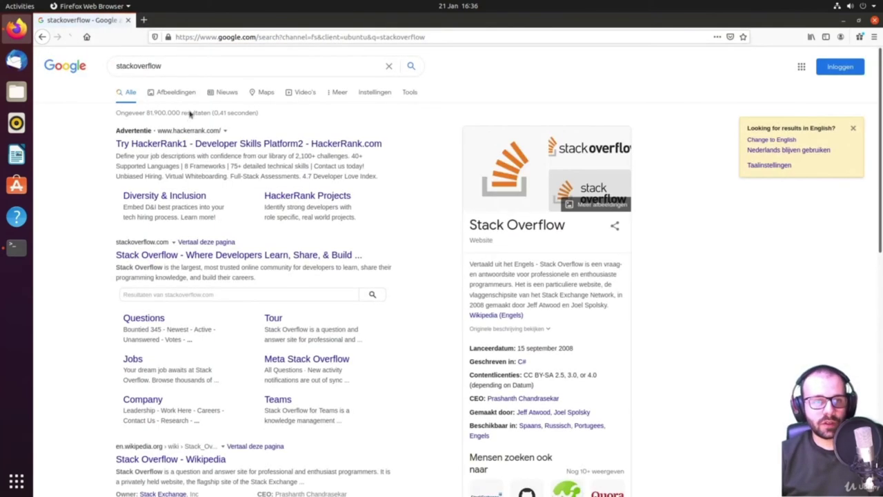
left_click(185, 256)
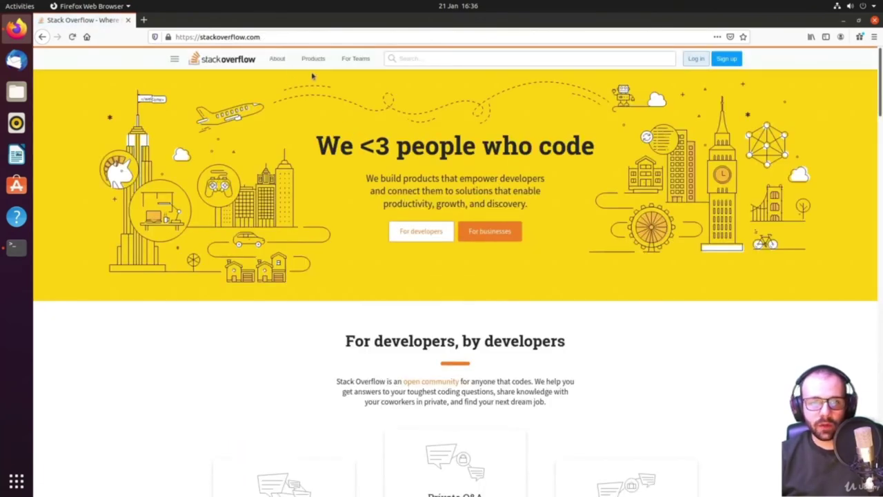
Search Stack Overflow for "linux ls", completing the human verification, and browse the listed questions
left_click(417, 58)
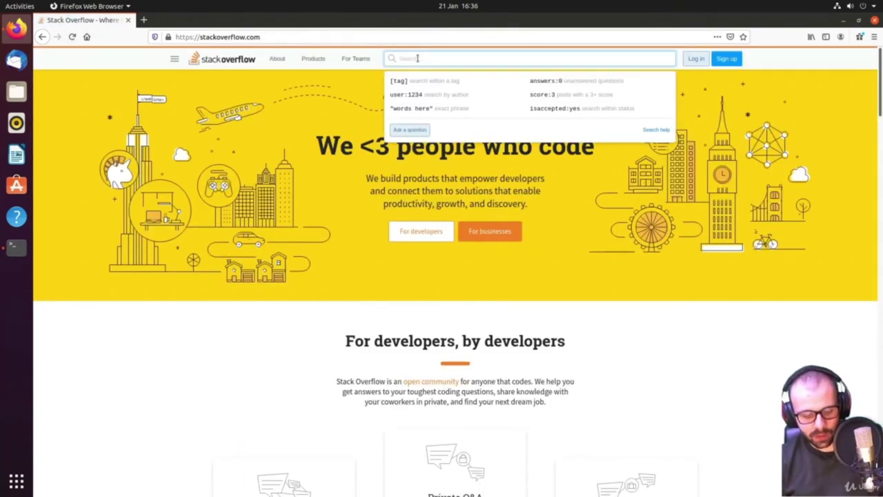
type("lin")
key("BackSpace")
key("BackSpace")
type("inux")
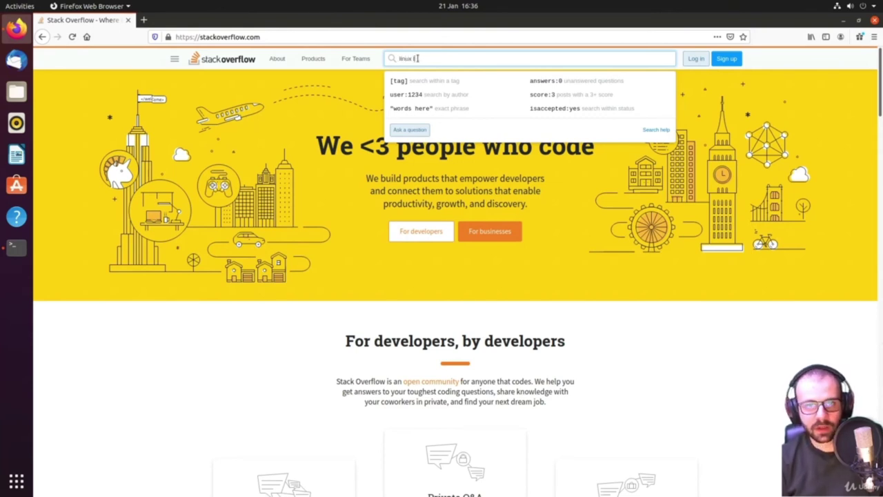
key("Return")
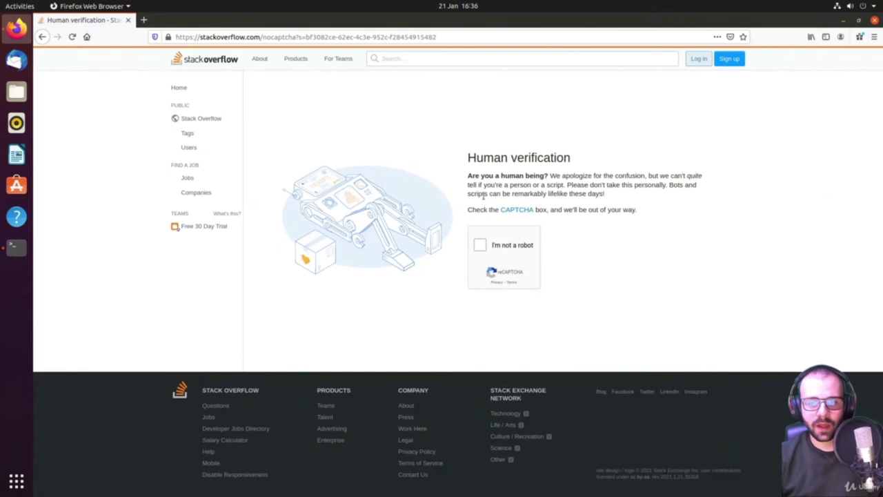
left_click(480, 245)
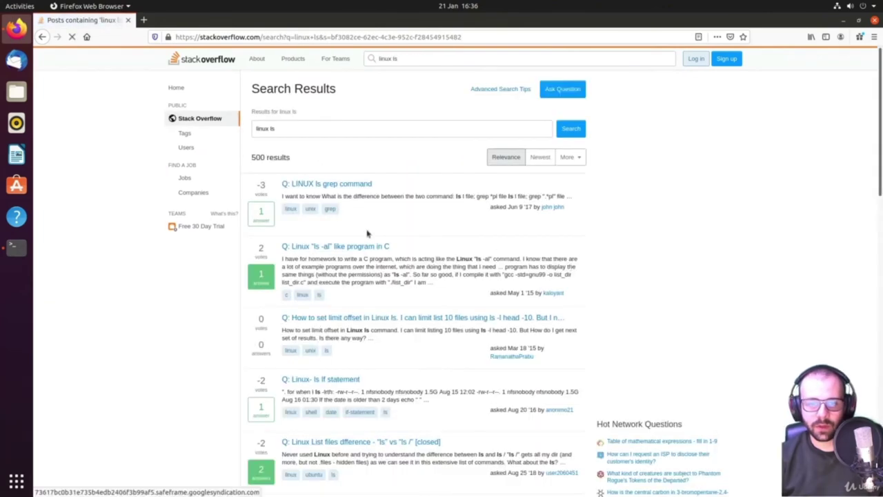
scroll(336, 246, "down", 2)
scroll(335, 270, "down", 6)
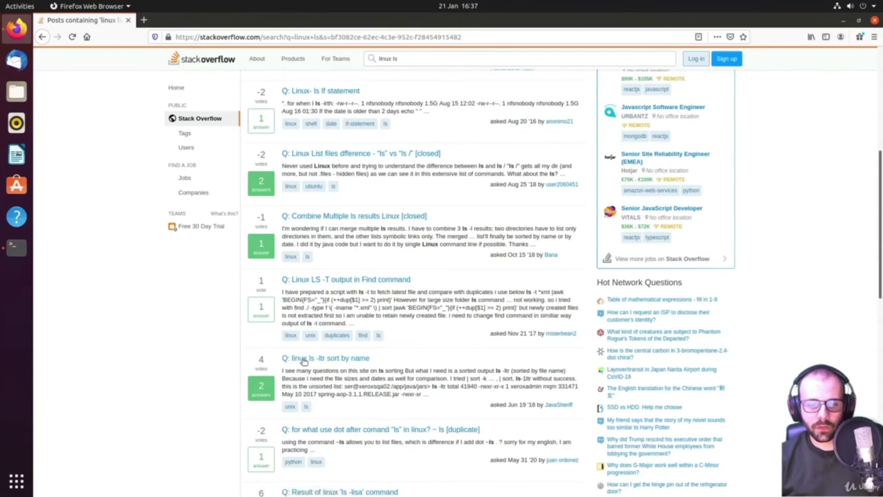
Open the questions "Result of linux 'ls -lisa' command" and "linux ls -ltr sort by name" and read through their answers
scroll(306, 361, "down", 4)
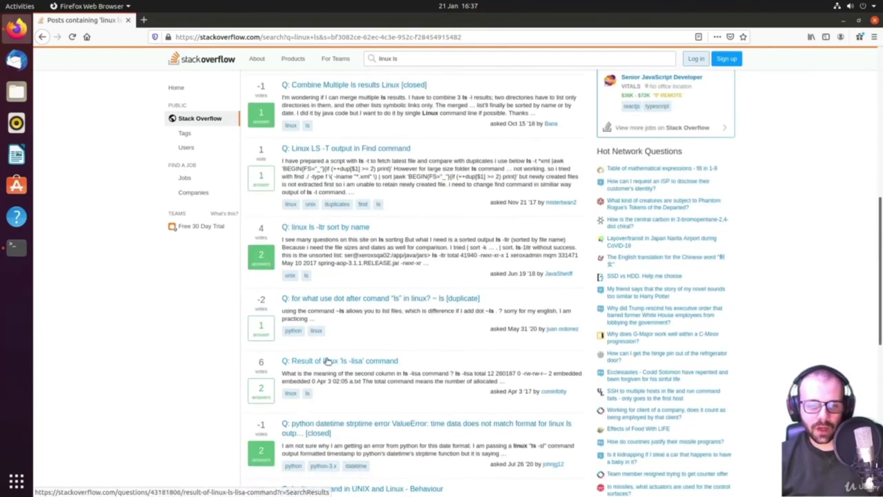
left_click(328, 361)
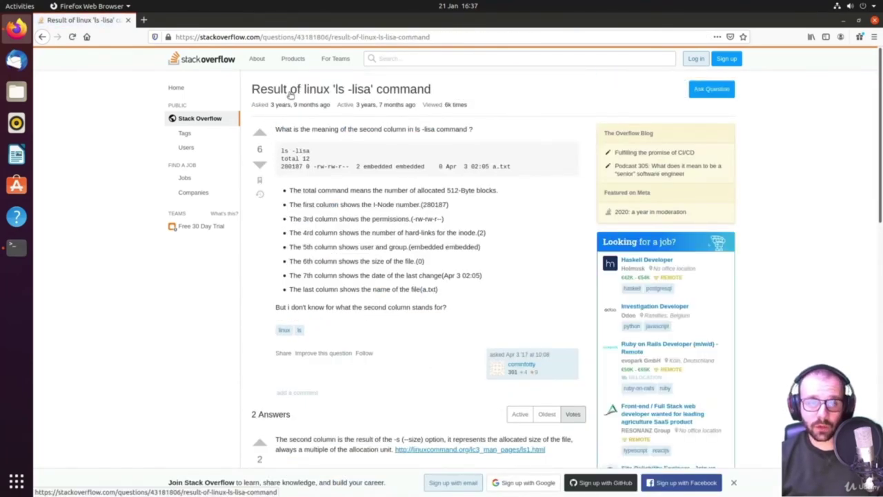
scroll(280, 150, "down", 3)
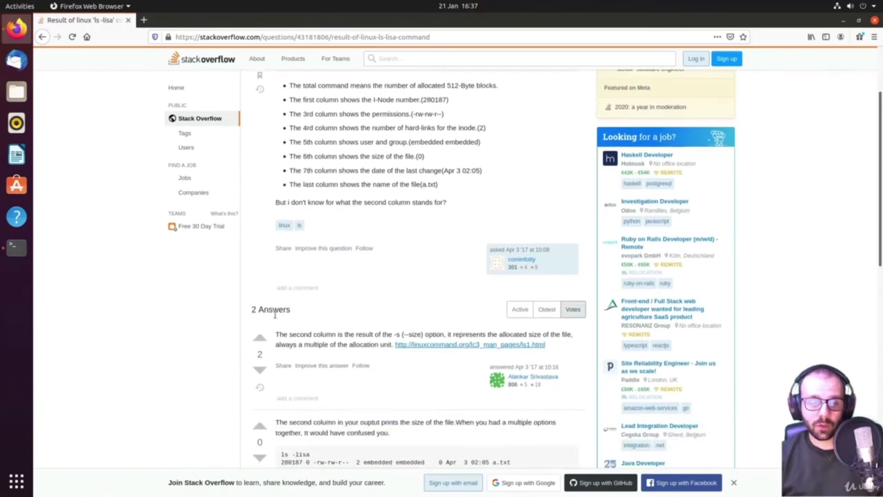
left_click(42, 36)
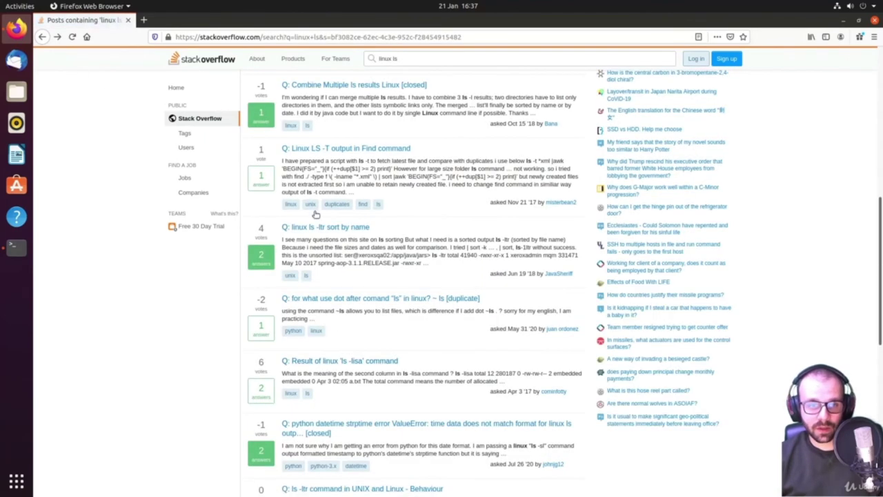
left_click(307, 229)
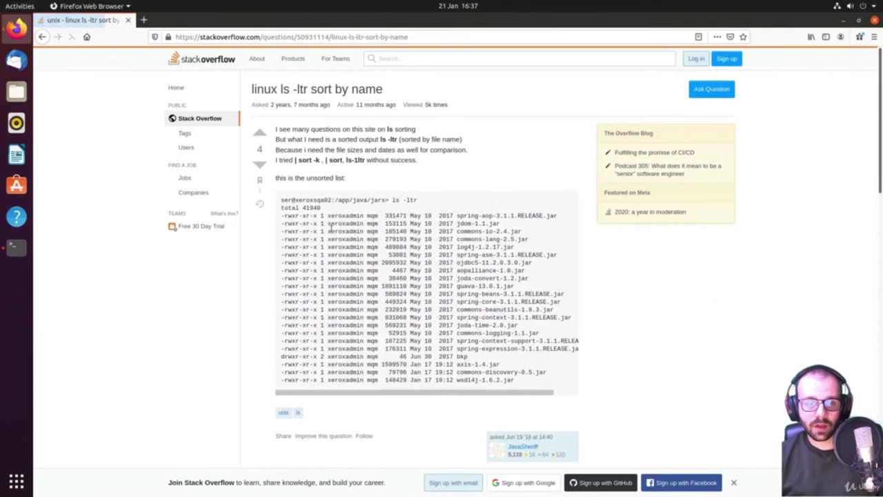
scroll(276, 276, "down", 7)
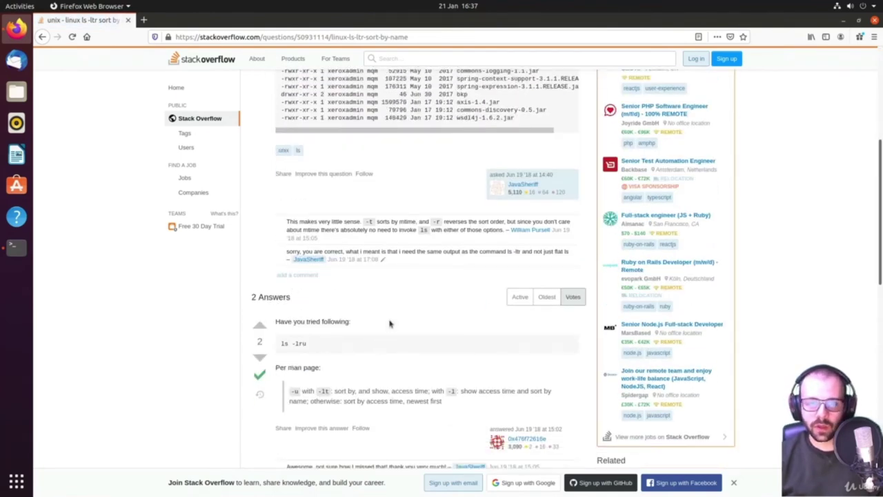
scroll(389, 322, "up", 7)
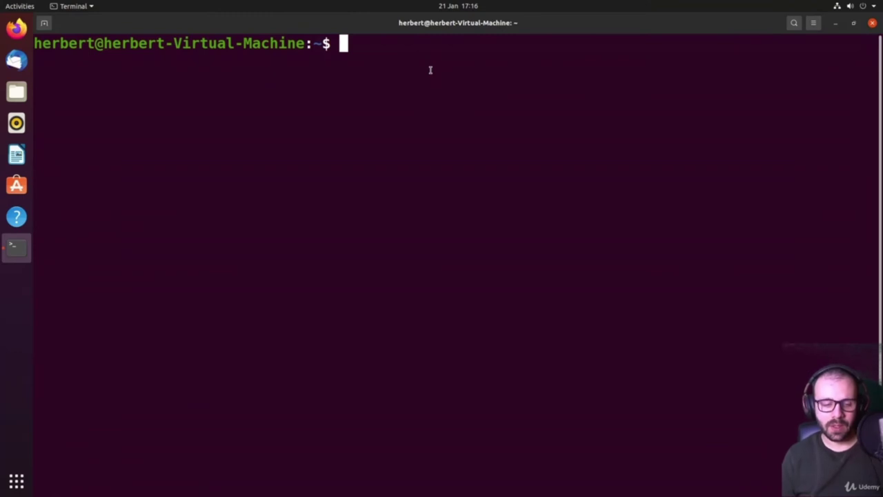
Switch to the terminal, list the home directory with ls, and show everything inside Documents with find Documents
type("ls")
key("Return")
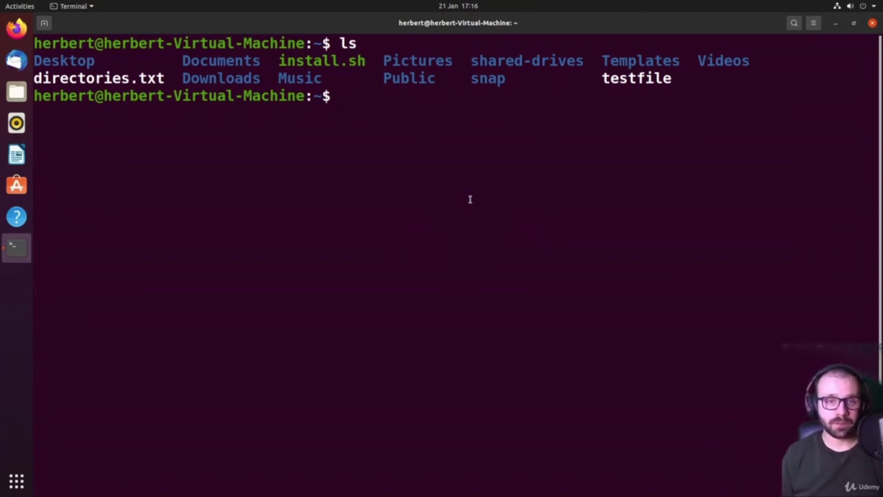
type("find ")
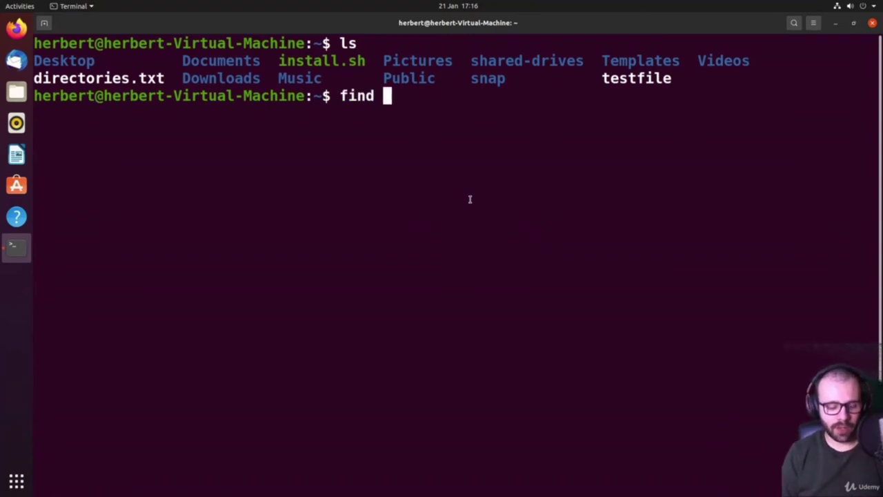
type("Documents")
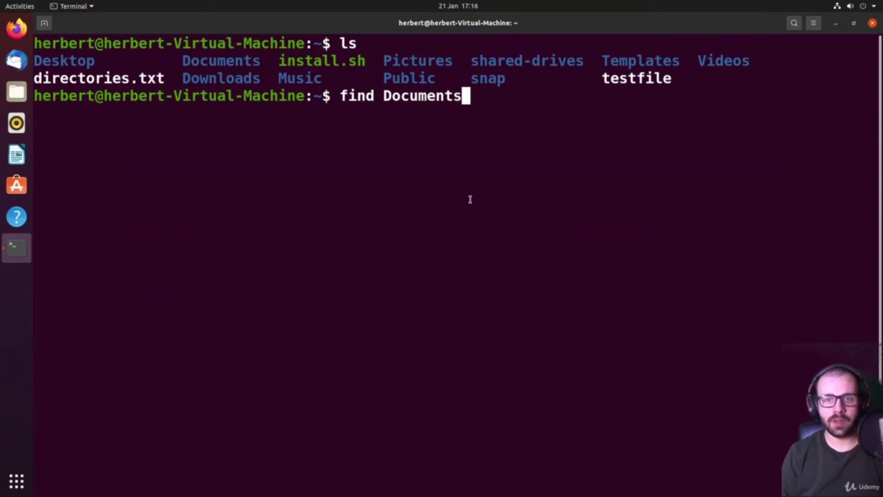
key("Return")
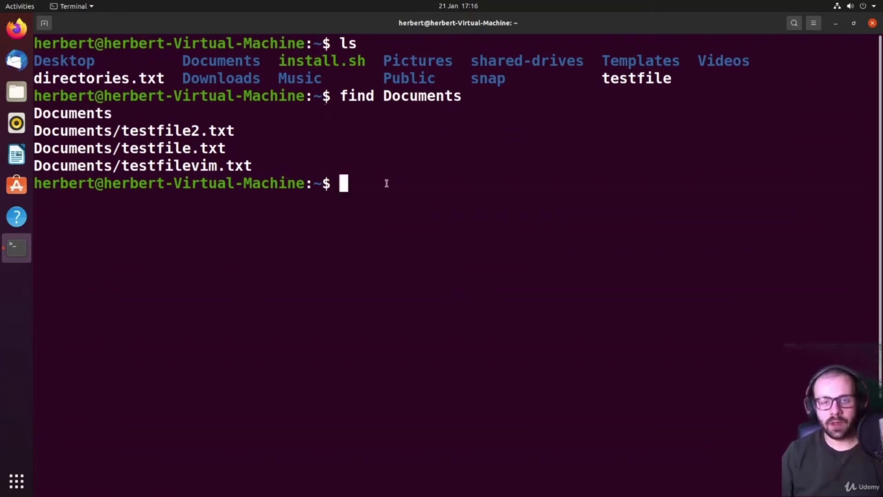
List the home directory again and filter the listing for Documents with ls | grep Documents
type("ls")
key("Return")
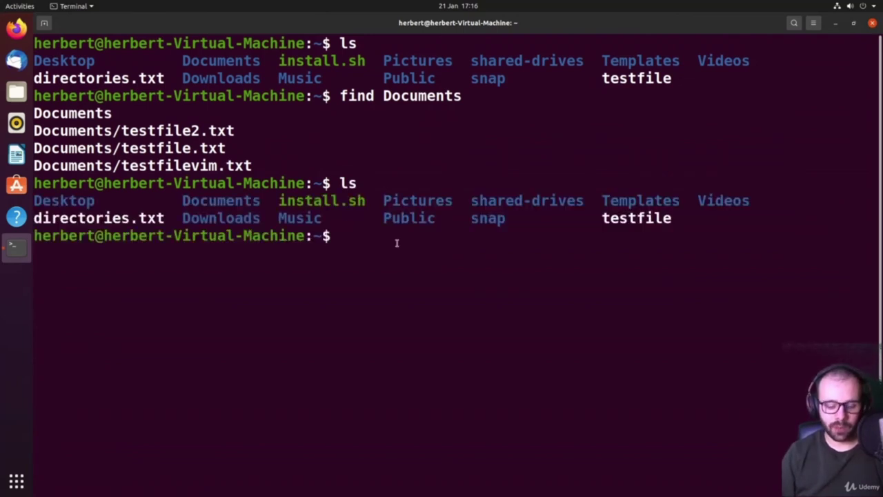
type("ls |")
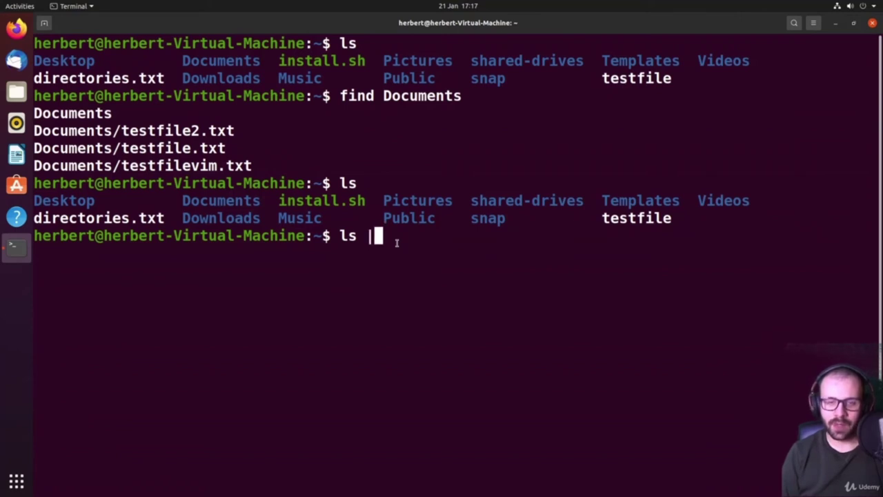
type(" grep")
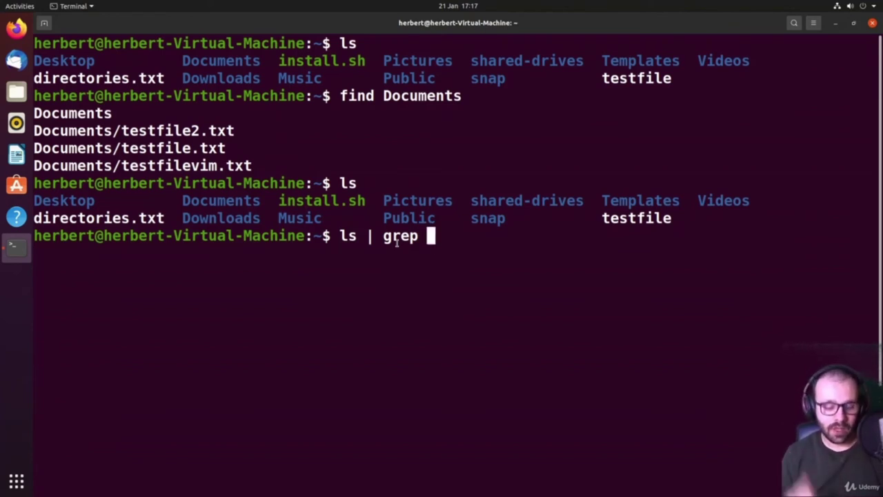
type("Documents")
key("Return")
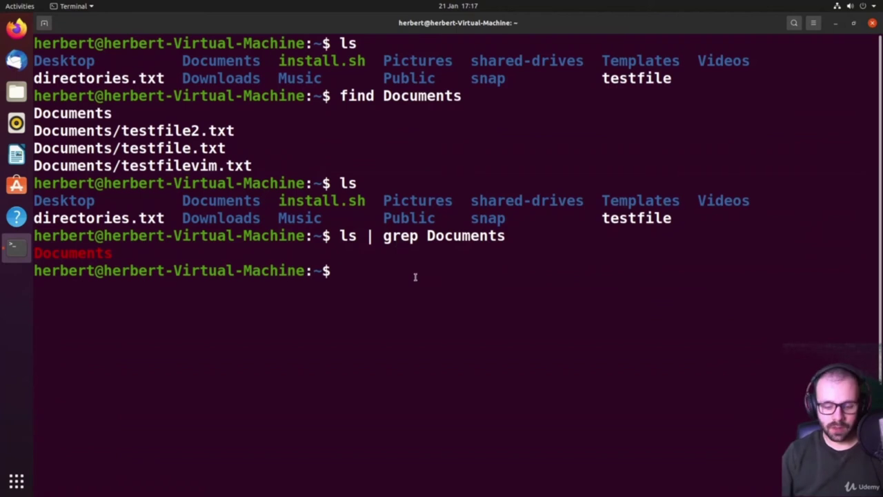
Rerun the piped grep search with the pattern shortened to Doc
key("Up")
key("BackSpace")
key("BackSpace")
key("BackSpace")
key("BackSpace")
key("BackSpace")
key("BackSpace")
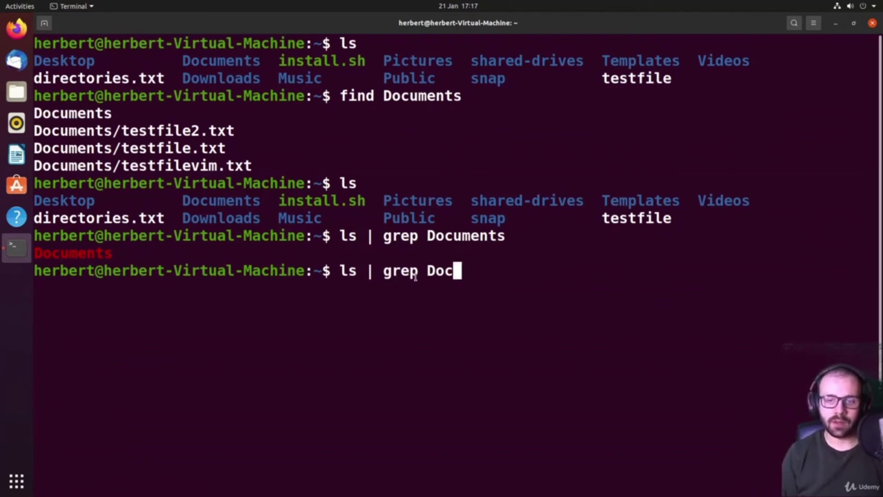
key("Return")
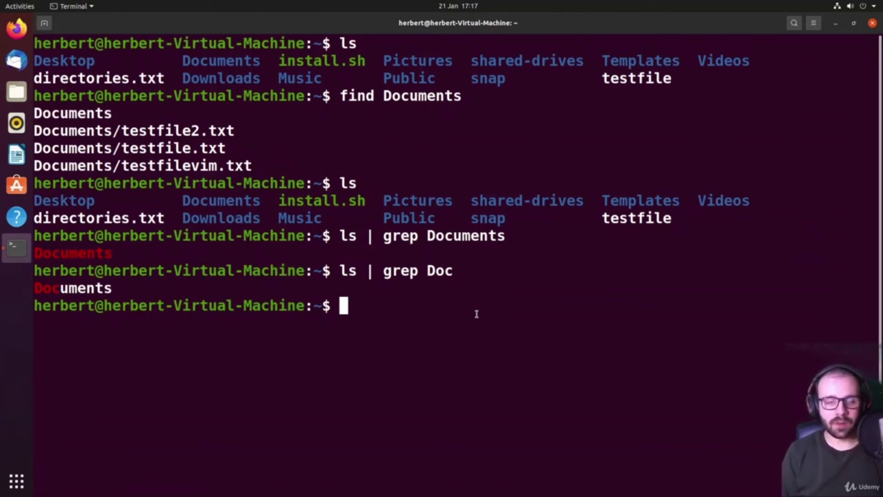
Append the home directory listing to a file with ls >> output.txt
type("ls >>")
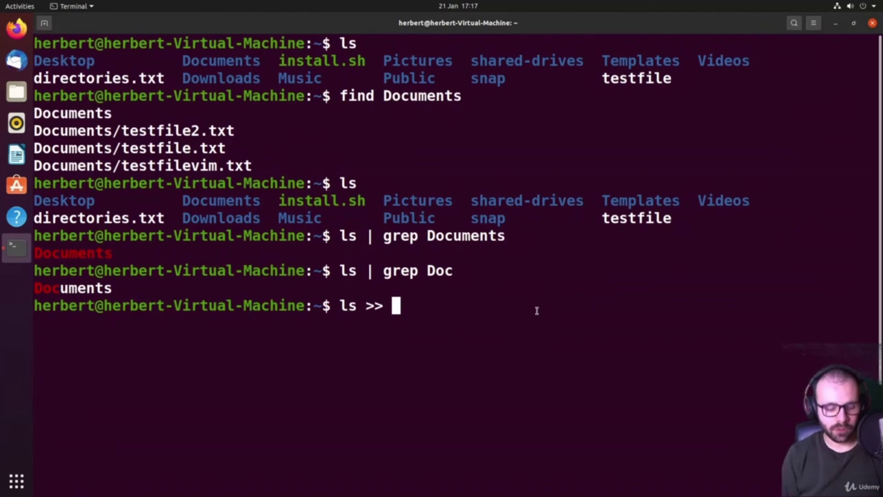
type("outp")
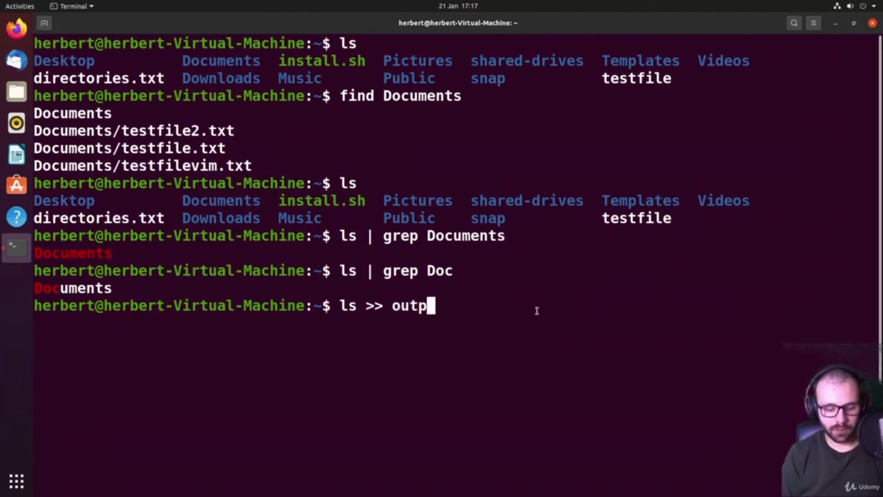
type("ut.txt")
key("Return")
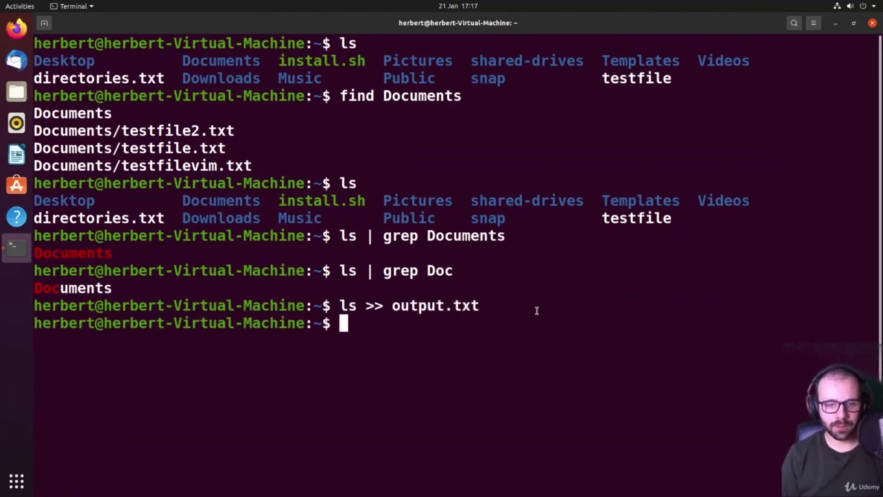
Display output.txt with cat and compare its contents with the first ls listing in the terminal
type("cat ")
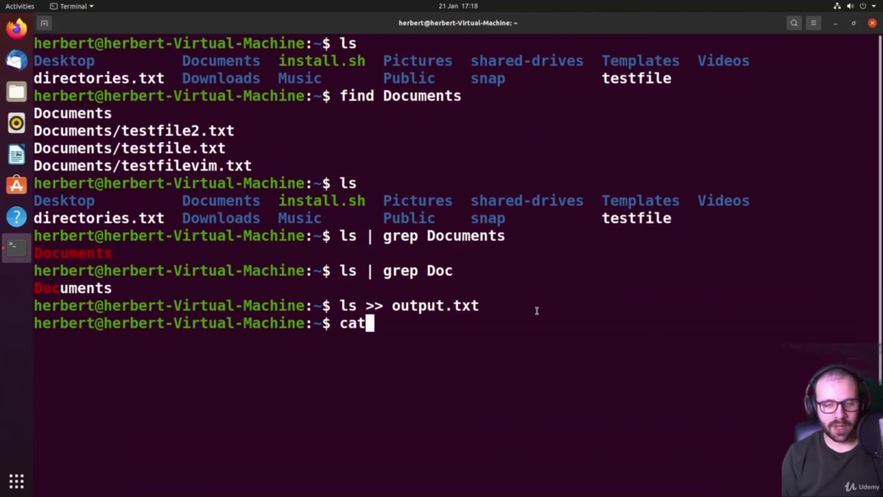
type("output.txt")
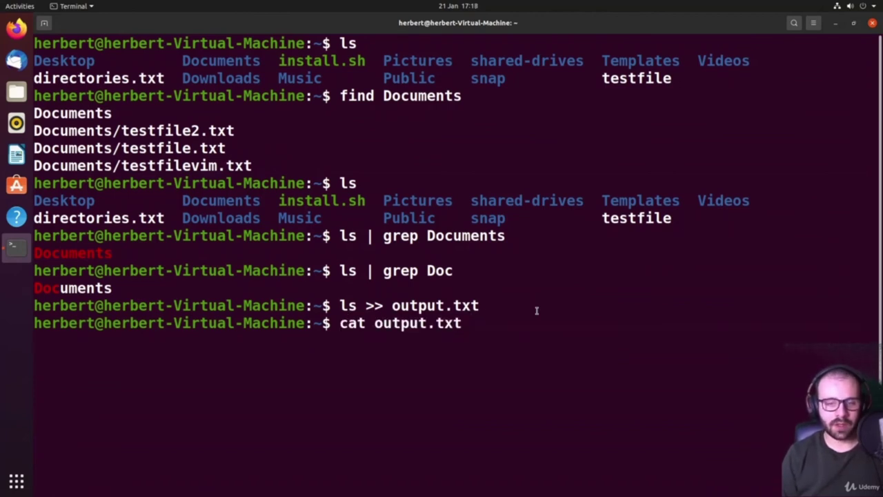
key("Return")
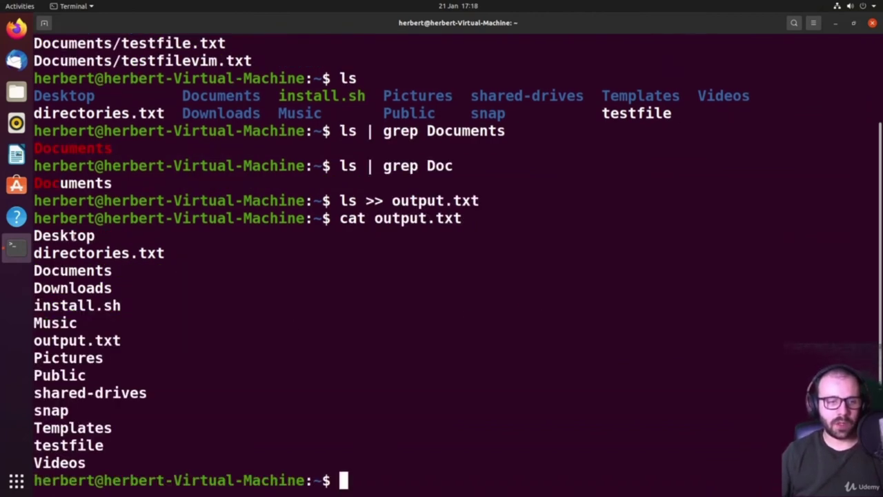
left_click_drag(33, 236, 124, 464)
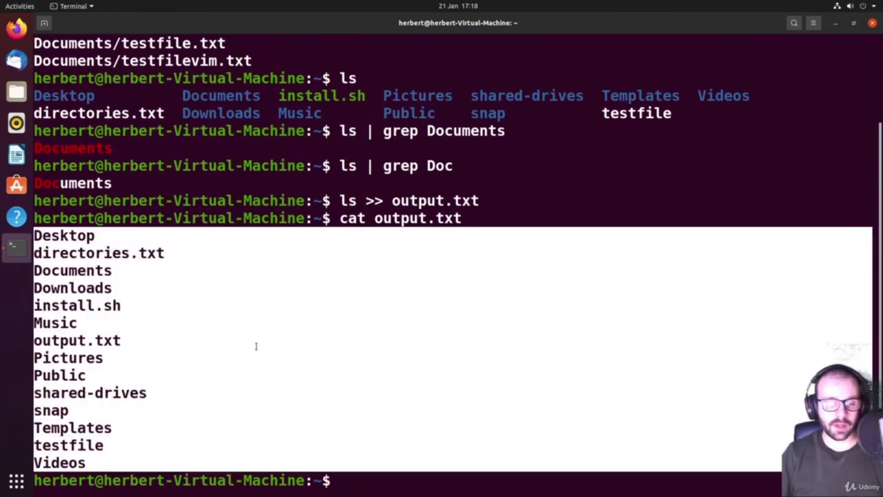
left_click(196, 257)
scroll(207, 242, "up", 2)
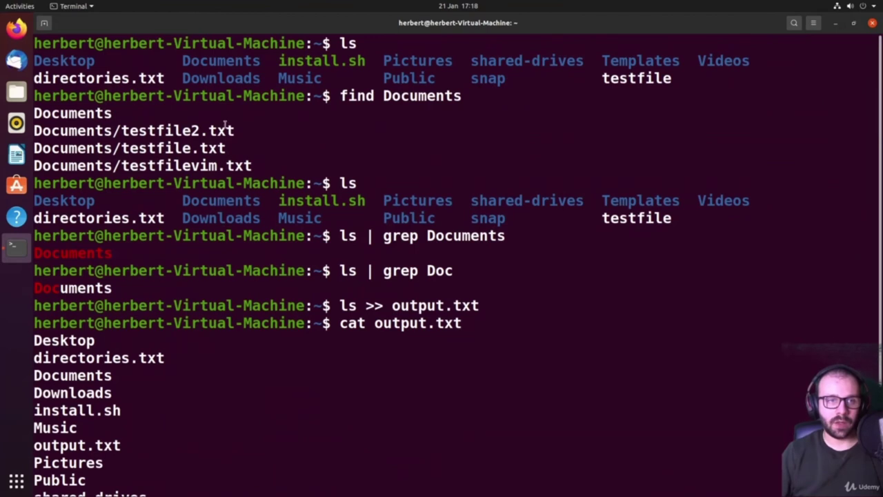
left_click_drag(33, 59, 672, 78)
left_click(228, 482)
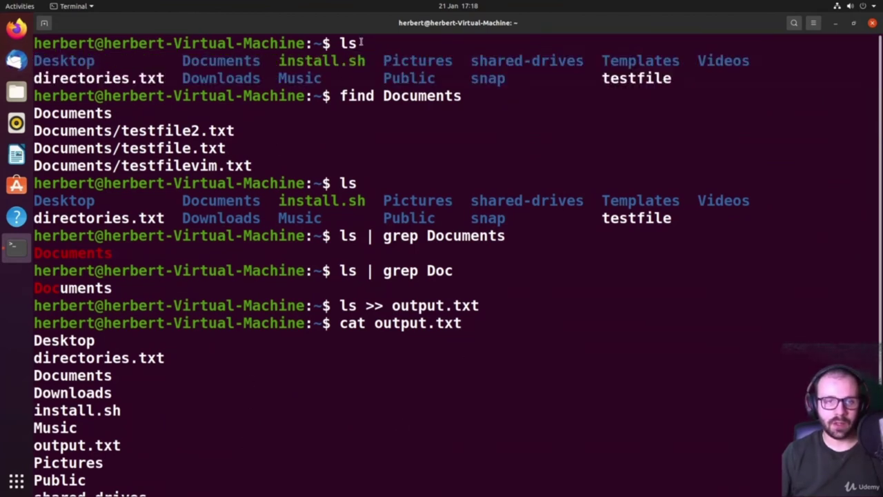
scroll(265, 207, "down", 2)
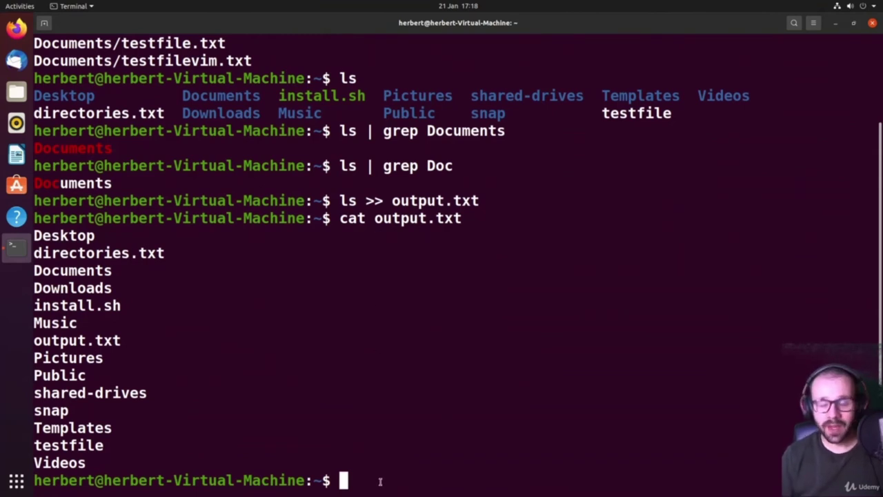
Print the text "hello world" in the terminal with echo
type("echo ")
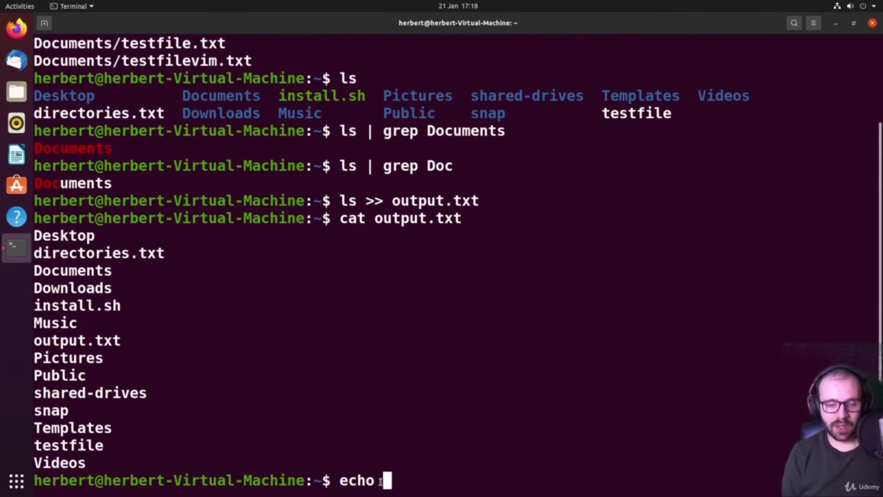
type("\"")
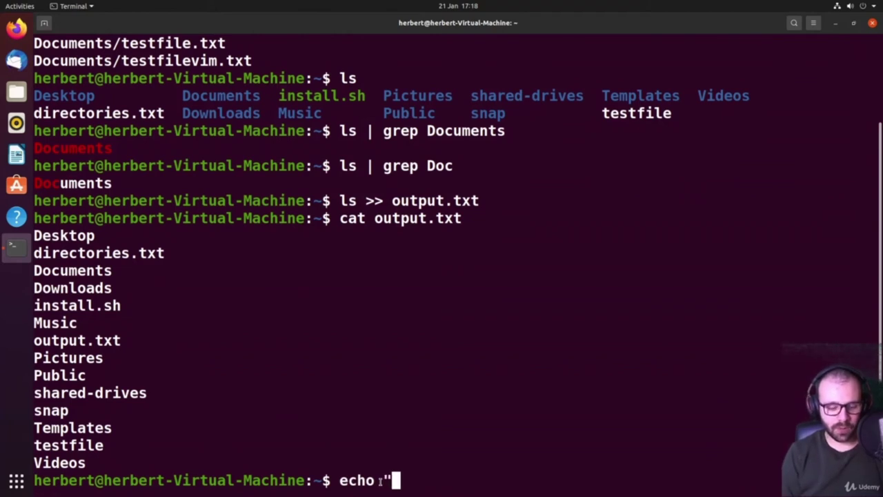
type("hello world\"")
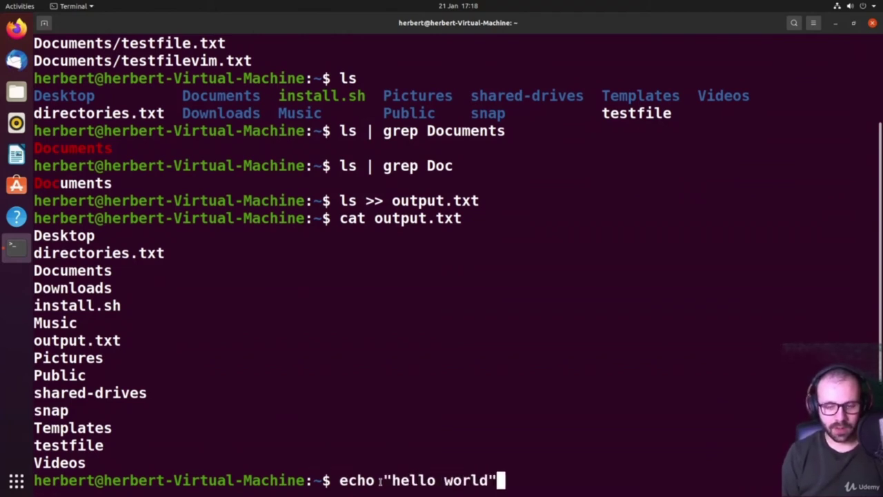
key("Return")
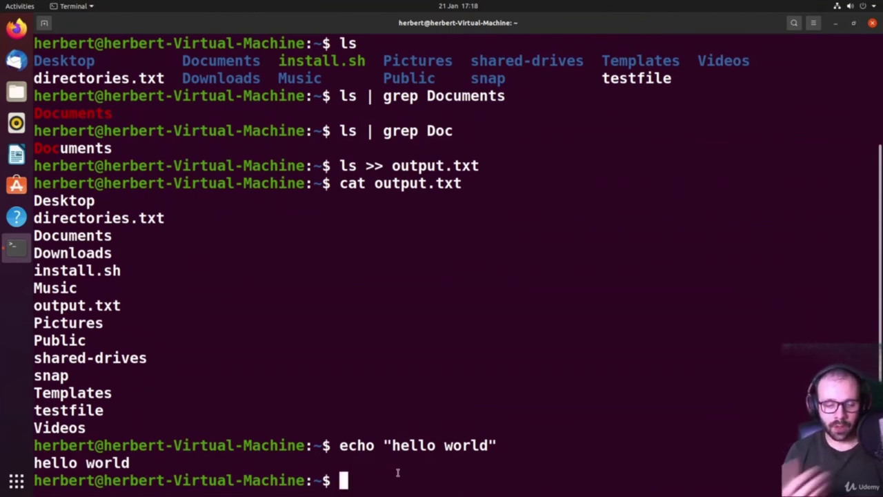
Append the text "hello world" to output.txt by piping echo into cat >> output.txt
type("echo ")
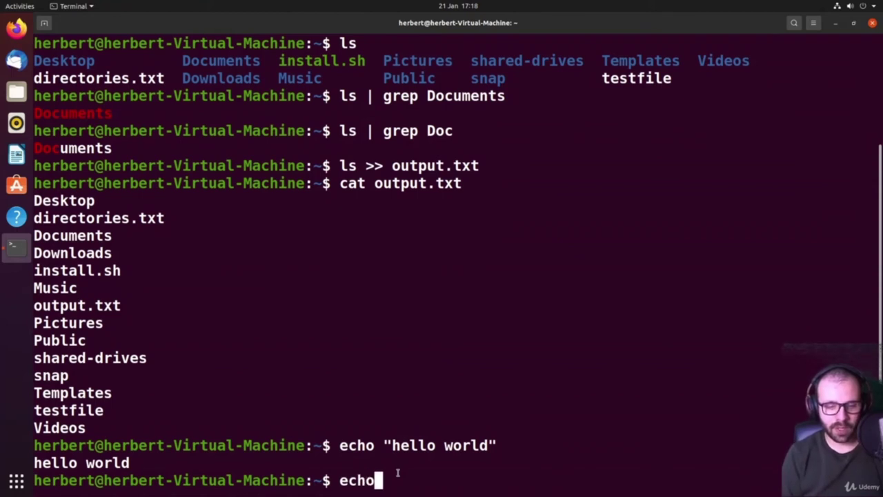
type("\"hello ")
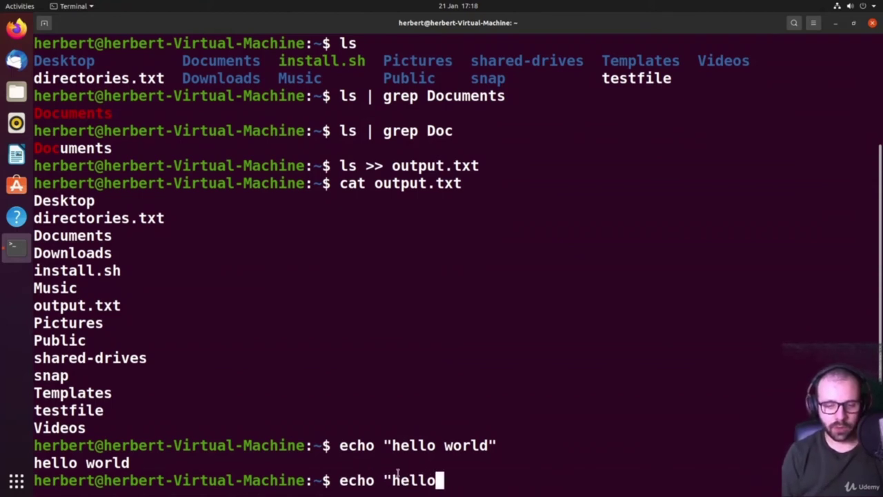
type("world>")
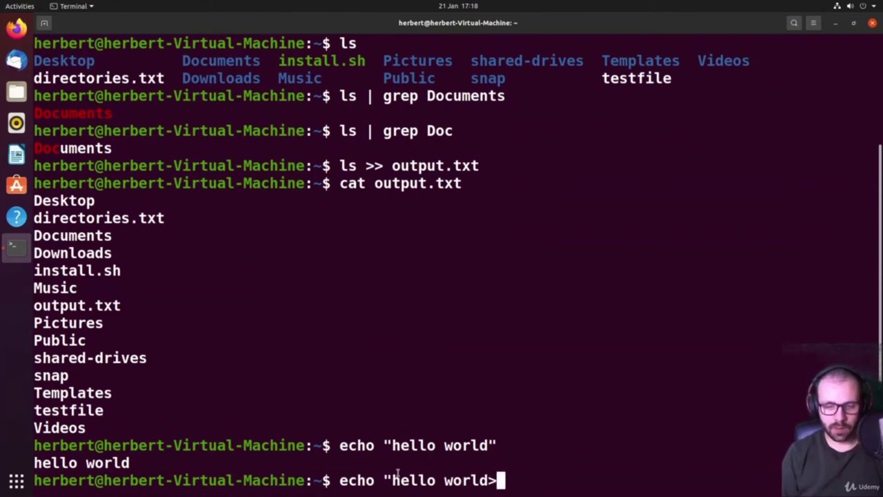
key("BackSpace")
key("BackSpace")
type("\" | cat ")
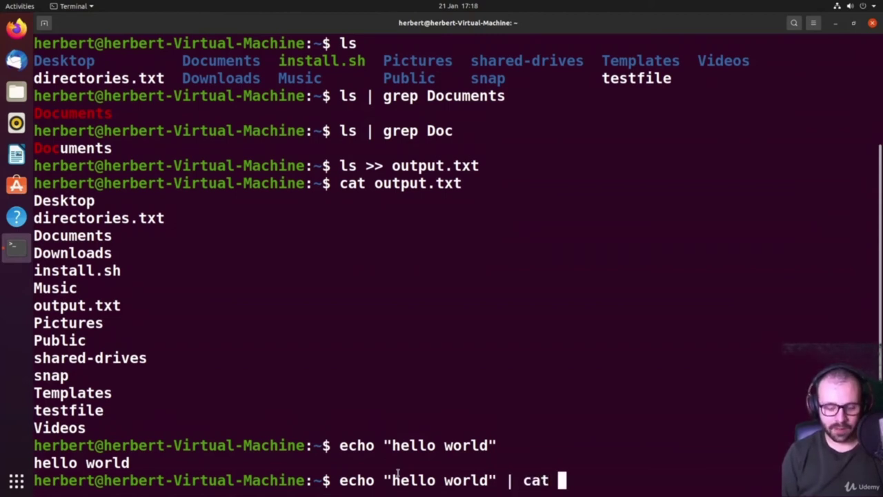
type(">> output.txt")
key("Return")
Display output.txt with cat and examine its last line against the echo and cat commands used
type("cat out")
key("Tab")
key("Return")
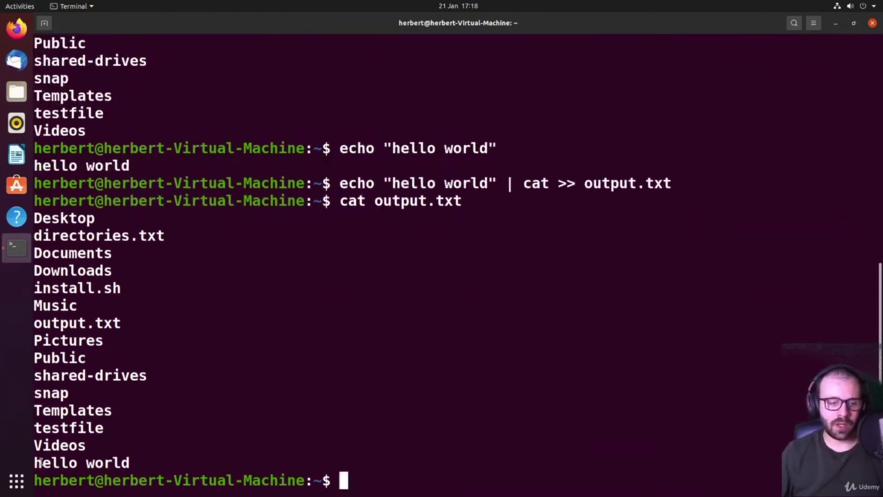
left_click_drag(33, 462, 131, 462)
left_click(192, 462)
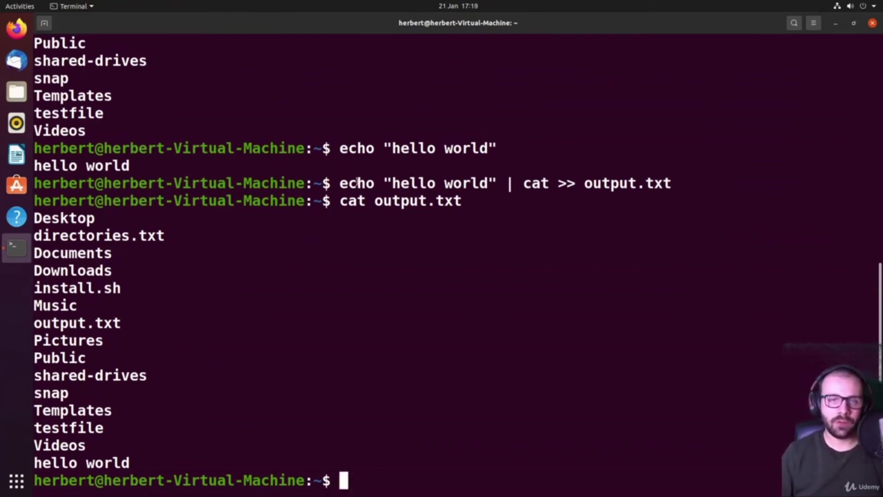
scroll(366, 214, "up", 3)
scroll(367, 213, "down", 3)
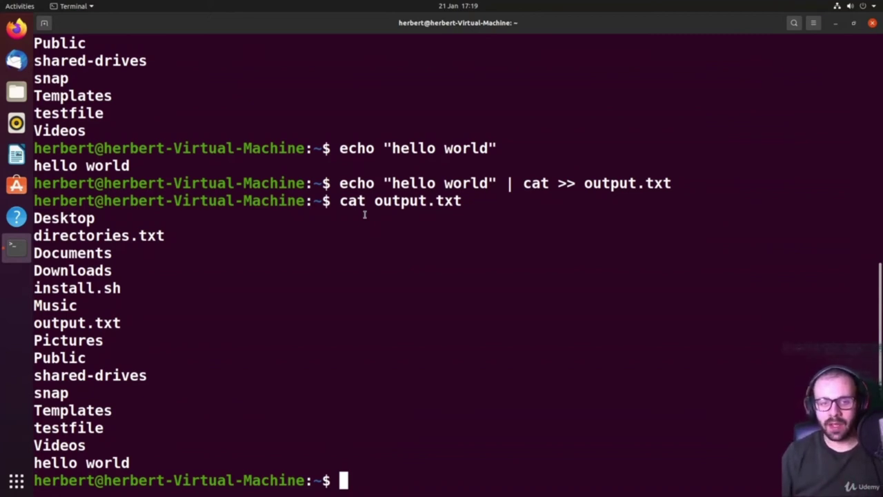
left_click_drag(340, 200, 365, 201)
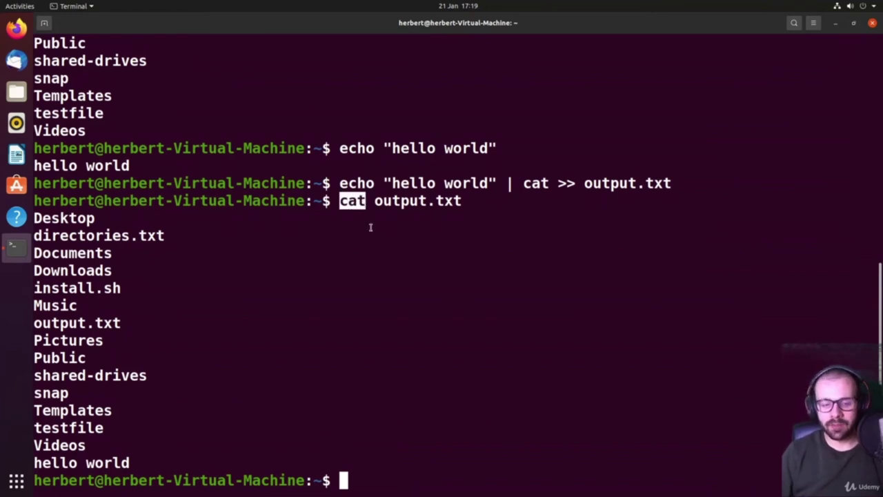
left_click(347, 435)
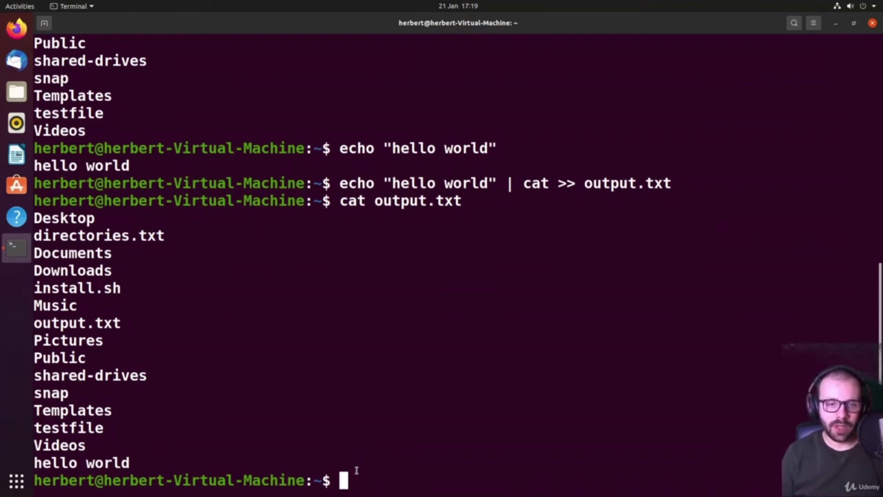
Show the last lines of output.txt with tail and its first lines with head
type("tail out")
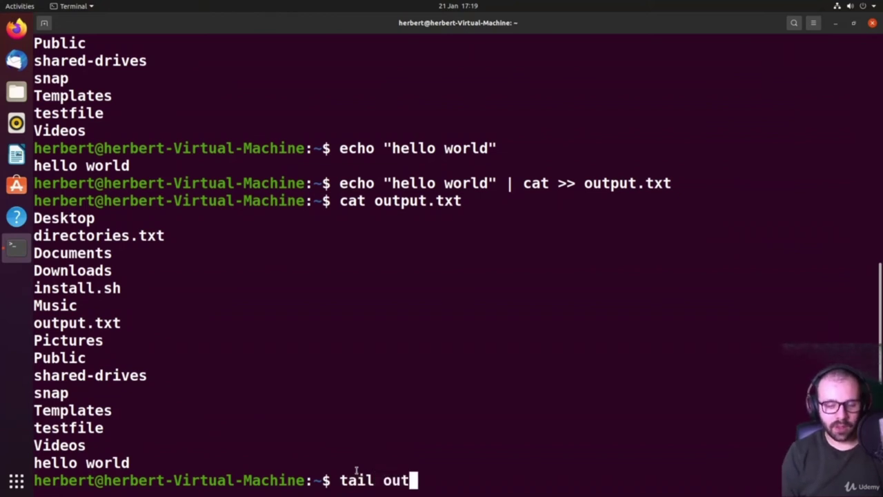
key("Tab")
key("Return")
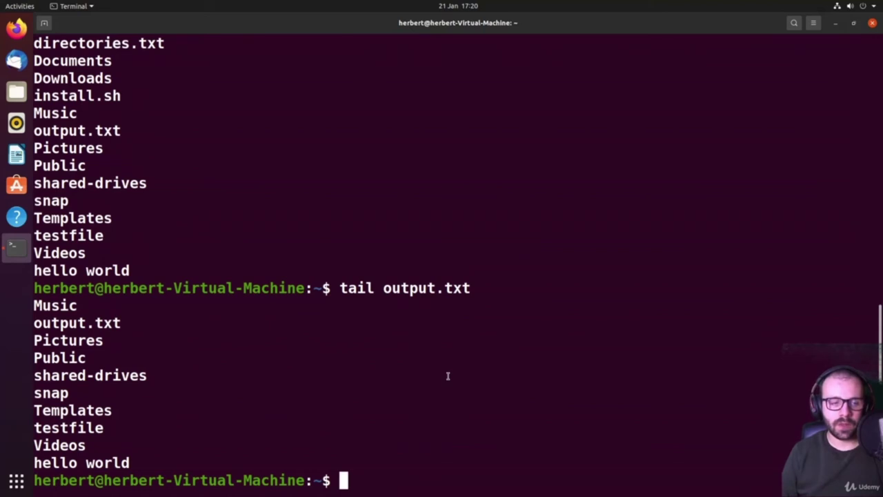
type("head output.txt")
key("Return")
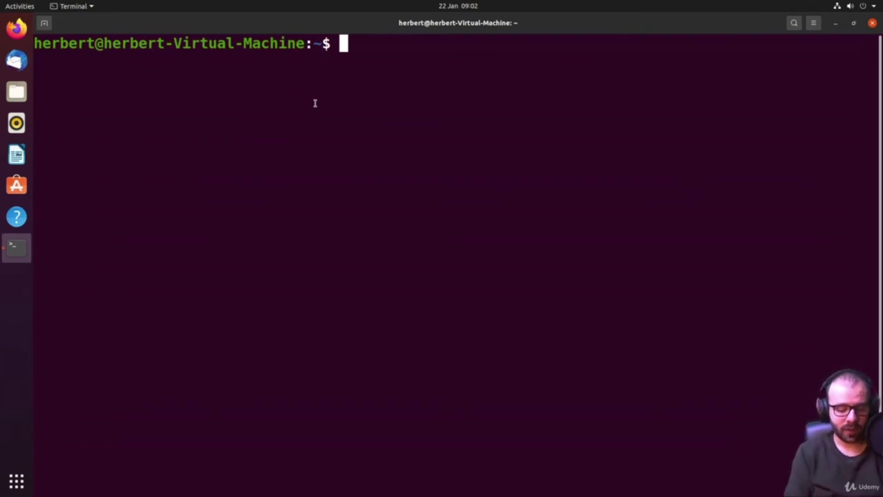
Print the value of the USER environment variable with echo $USER
type("echo \"")
key("BackSpace")
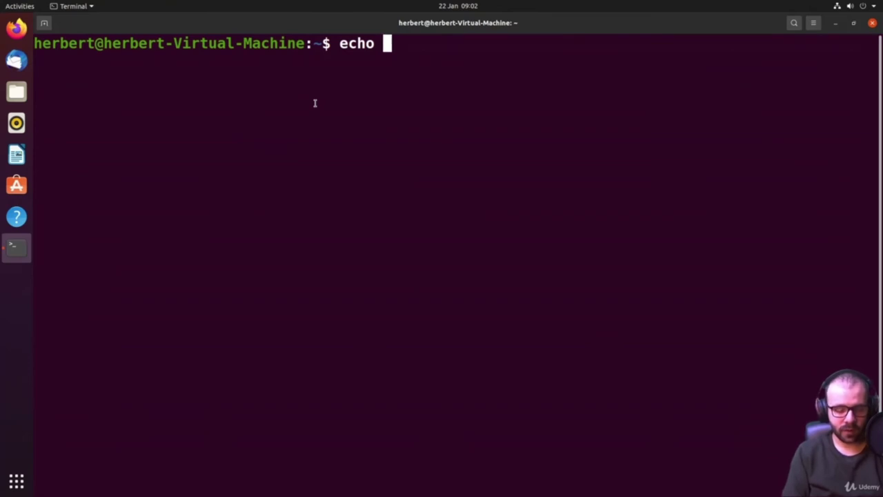
type("$")
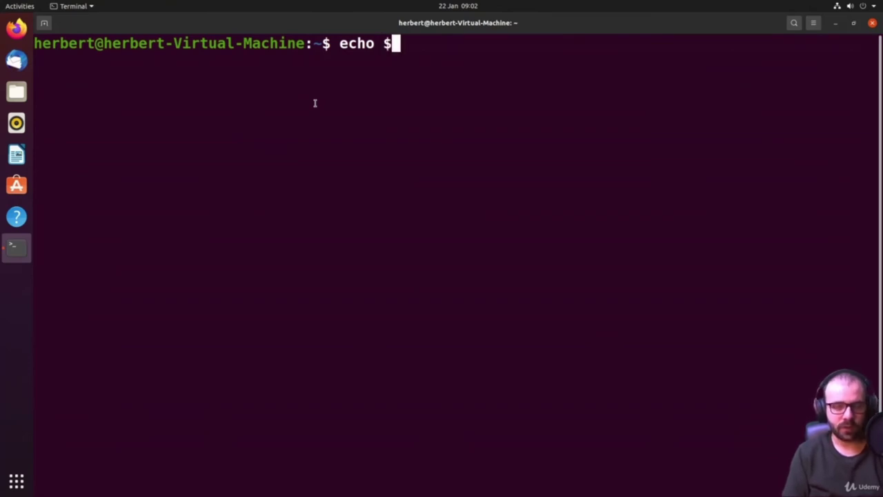
type("USER")
key("Left")
key("Left")
key("Left")
key("Left")
key("Left")
key("Left")
key("Right")
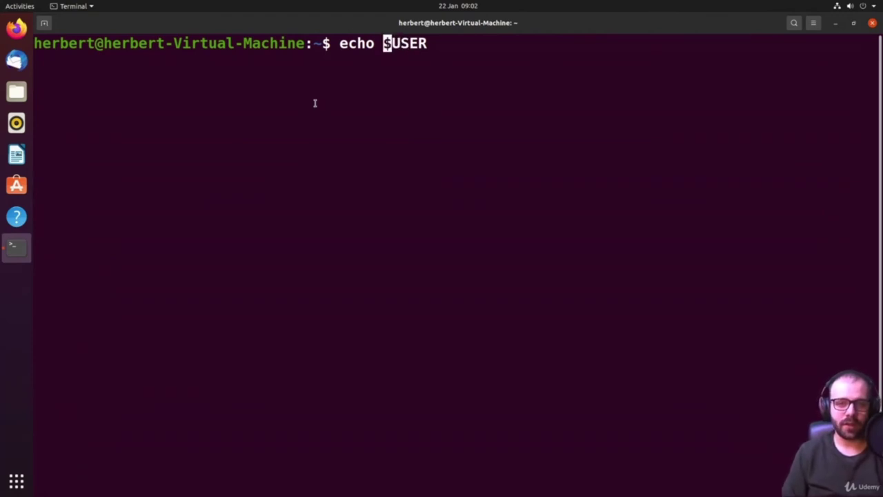
key("Right")
key("Right")
key("Right")
key("Right")
key("Right")
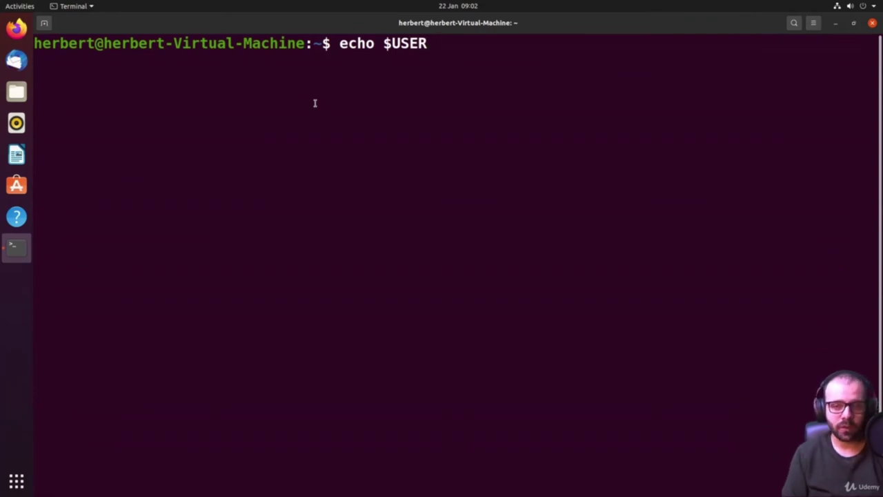
key("Left")
key("Left")
key("Left")
key("Left")
key("Right")
key("Right")
key("Right")
key("Right")
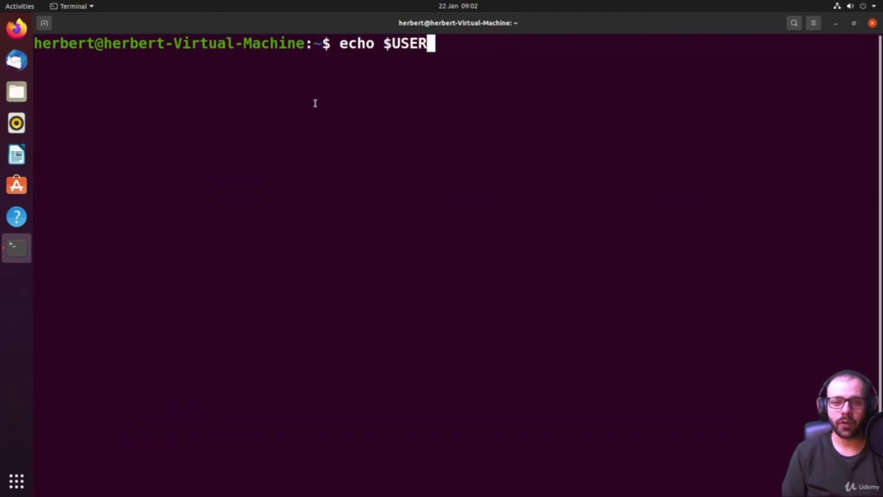
key("Return")
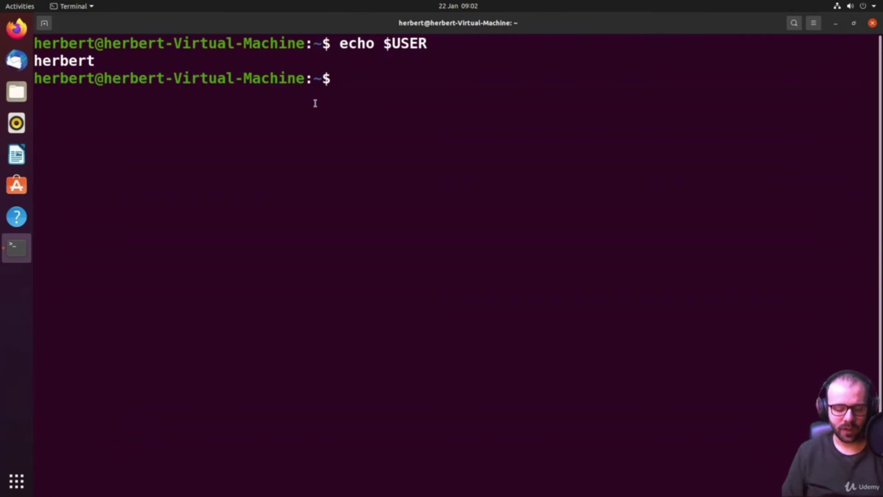
Create an alias named showuser that runs 'echo $USER'
type("alias")
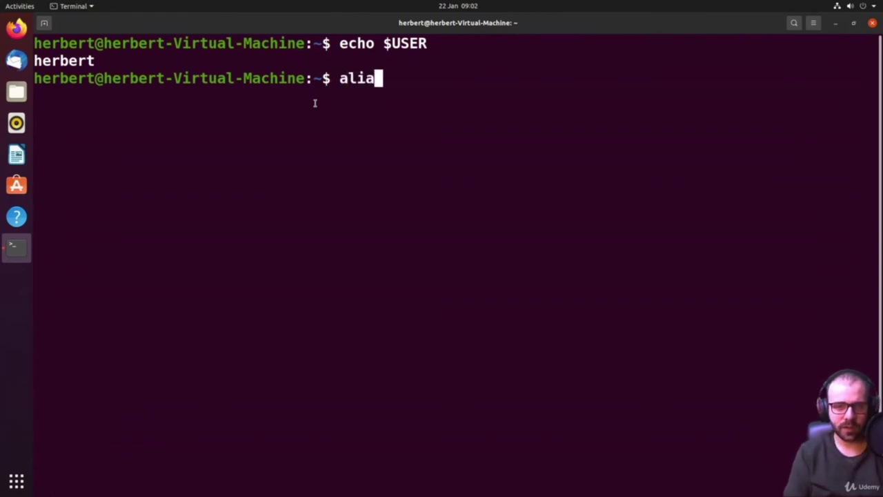
type("showuser")
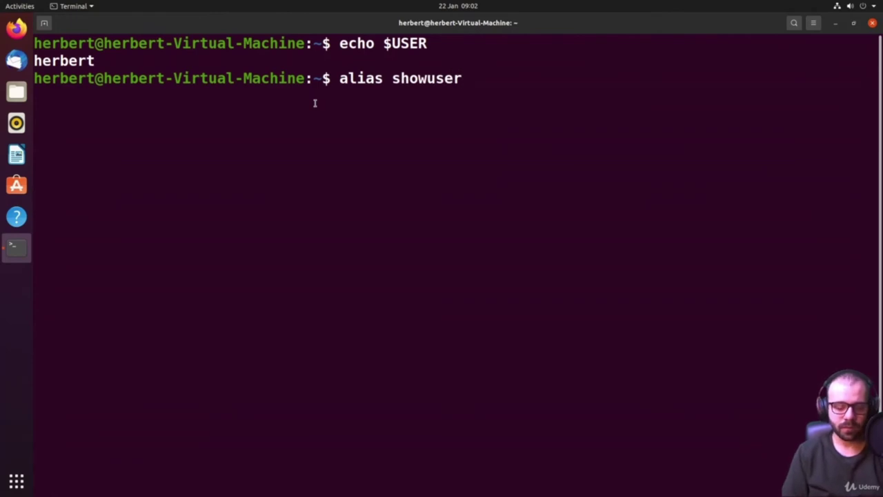
type("='")
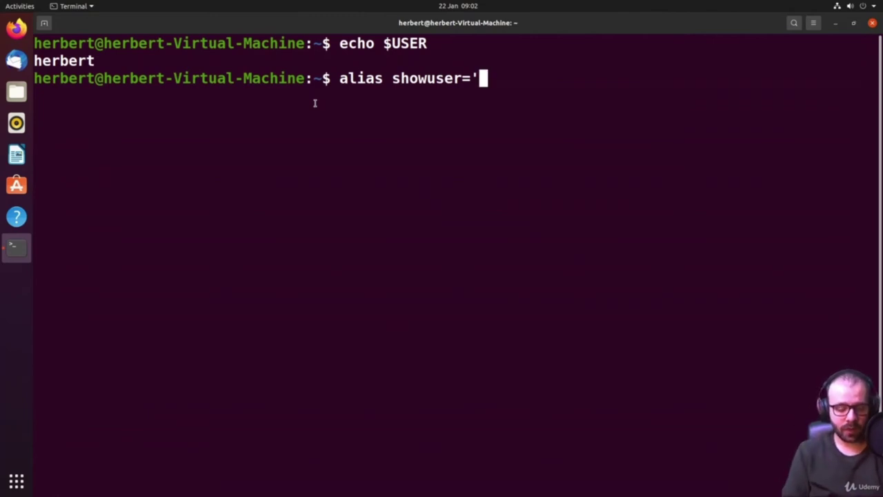
type("echo ")
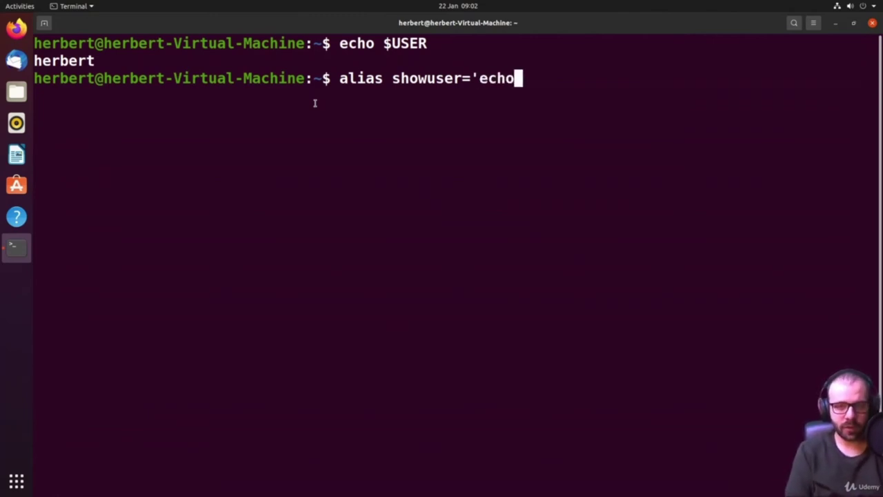
type("$")
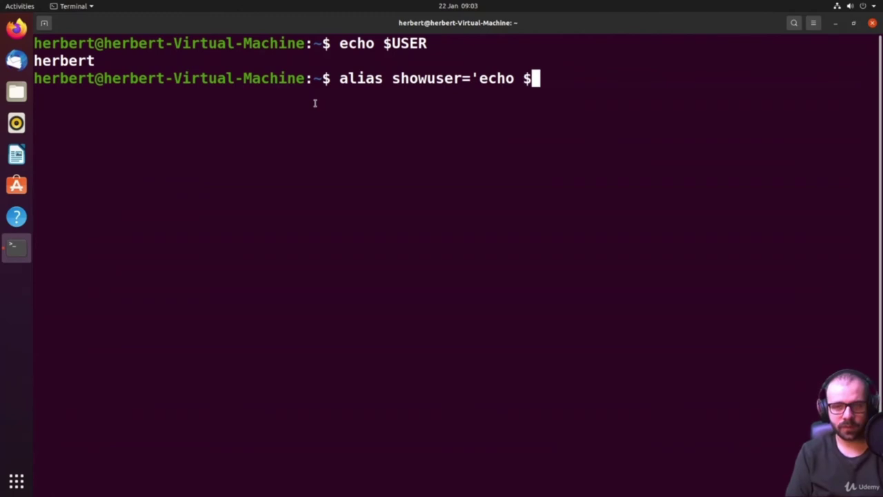
type("USER")
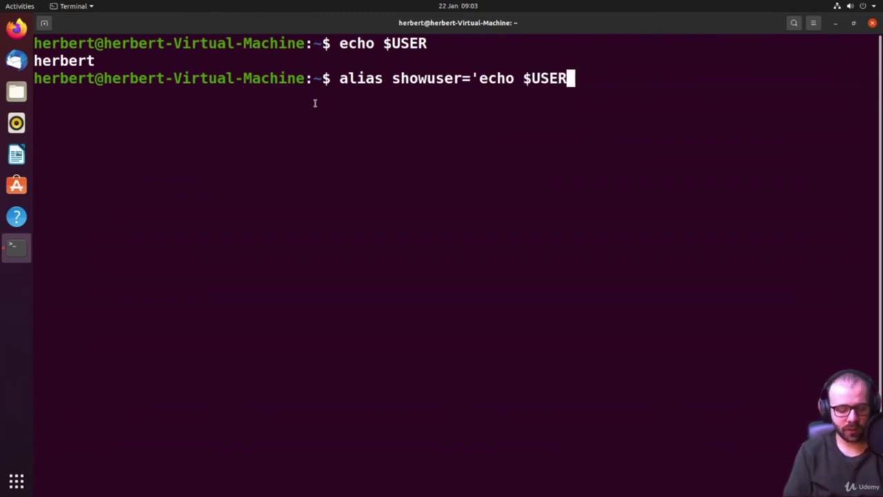
type("'")
key("Return")
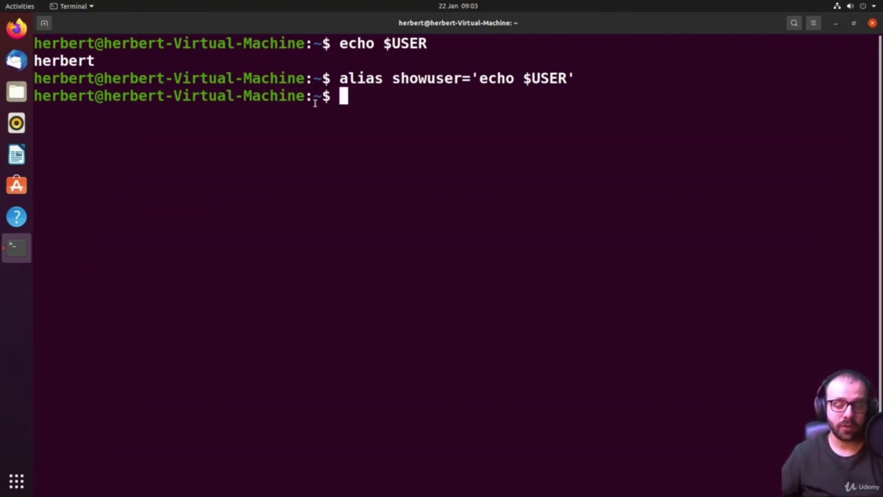
Run the showuser alias and examine the $USER variable in its definition
type("showuser")
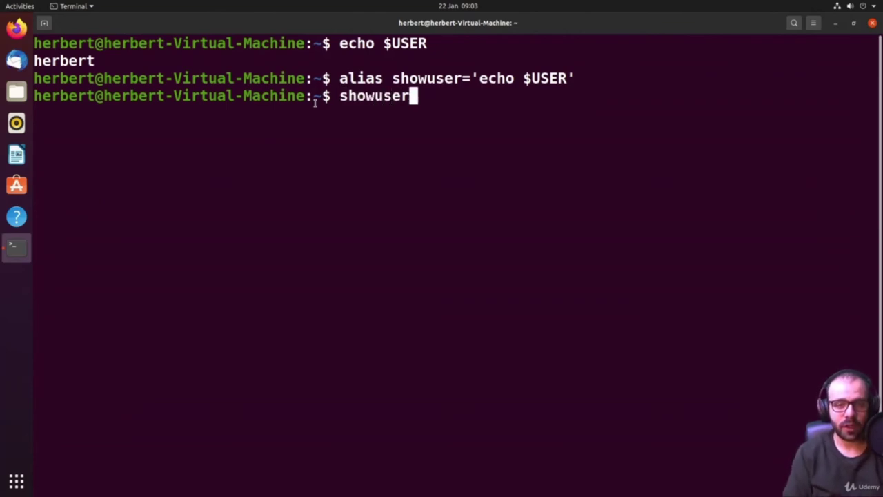
key("Return")
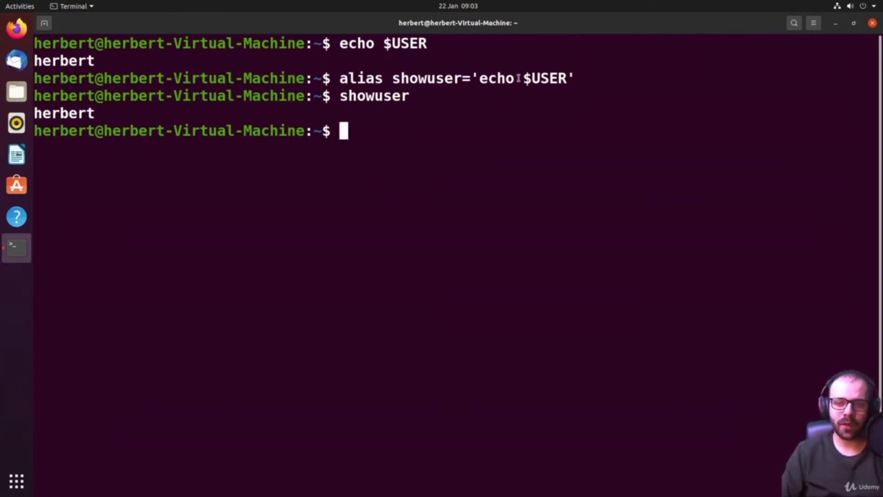
left_click_drag(522, 78, 566, 80)
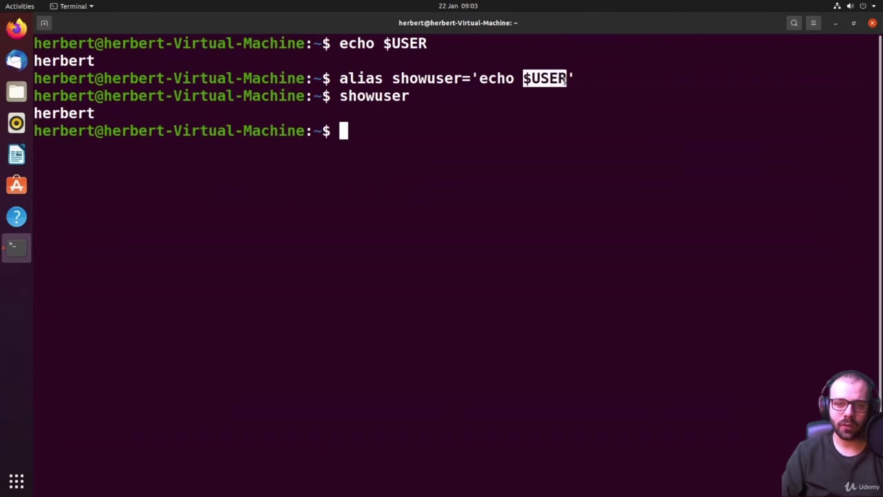
left_click(536, 85)
left_click_drag(523, 78, 567, 79)
left_click(544, 106)
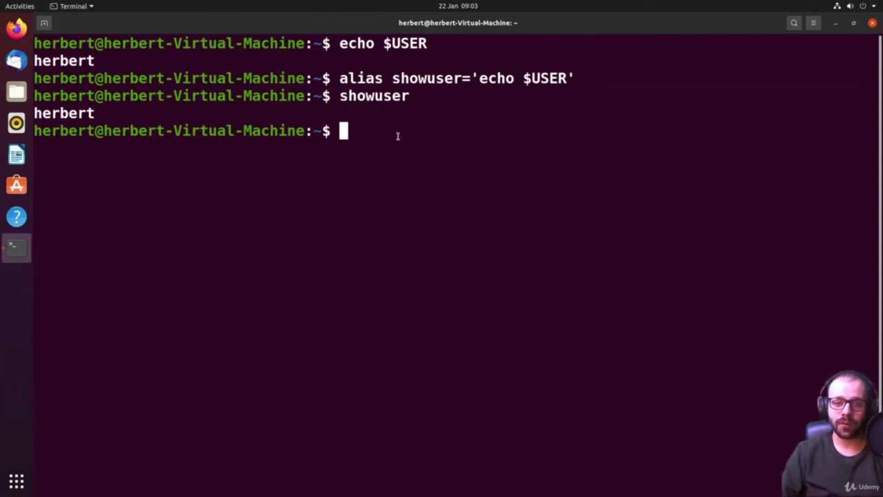
Export an environment variable named linuxcourse with the value "for beginners"
type("expo")
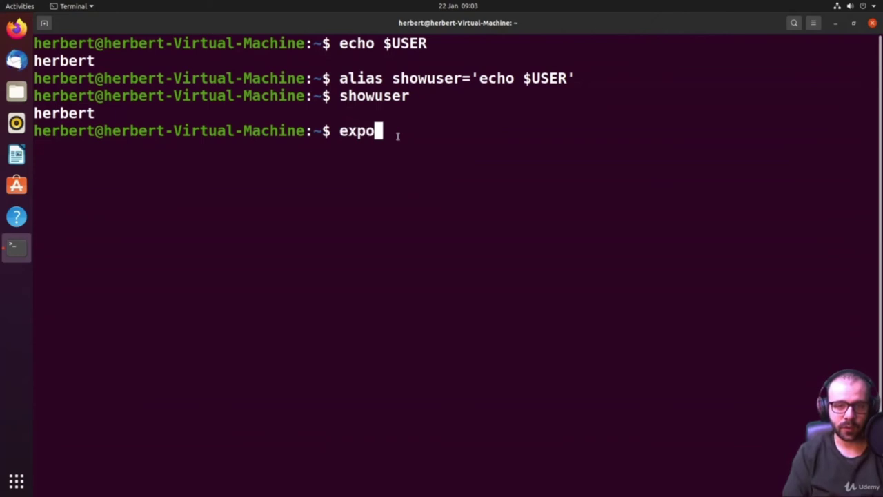
type("rt lin")
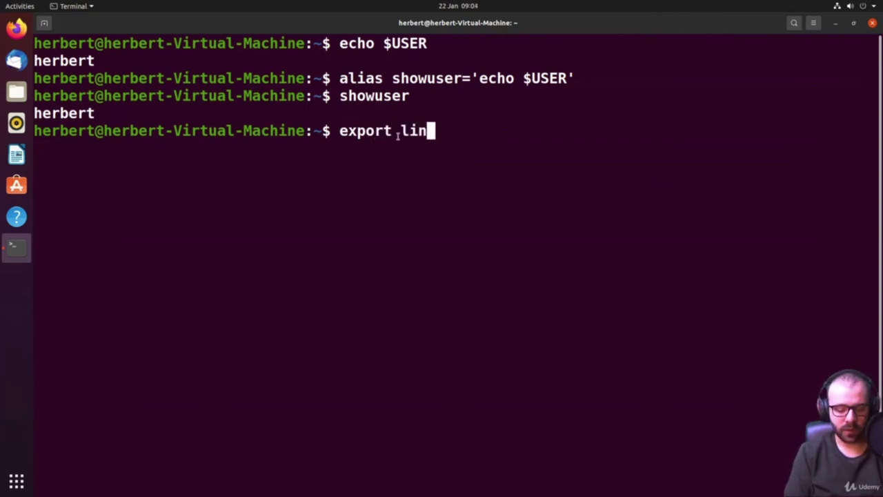
type("uxcourse=")
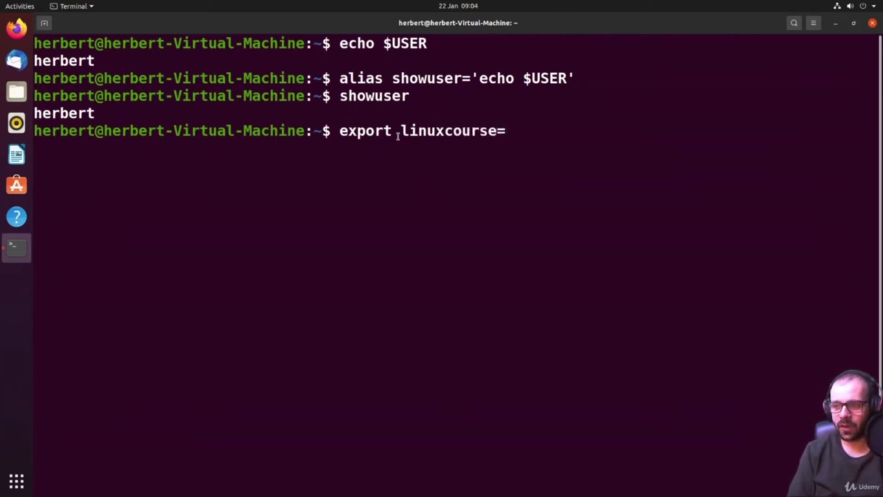
type("\"")
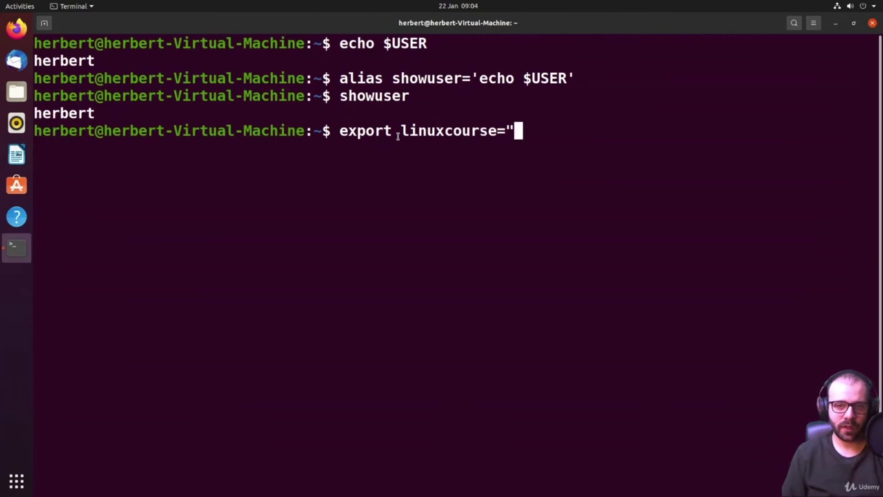
type("for ")
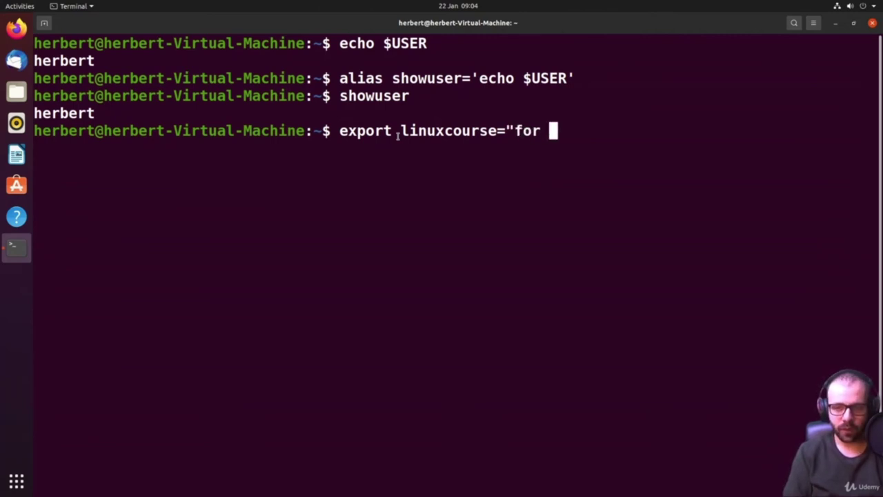
type("beginners\"")
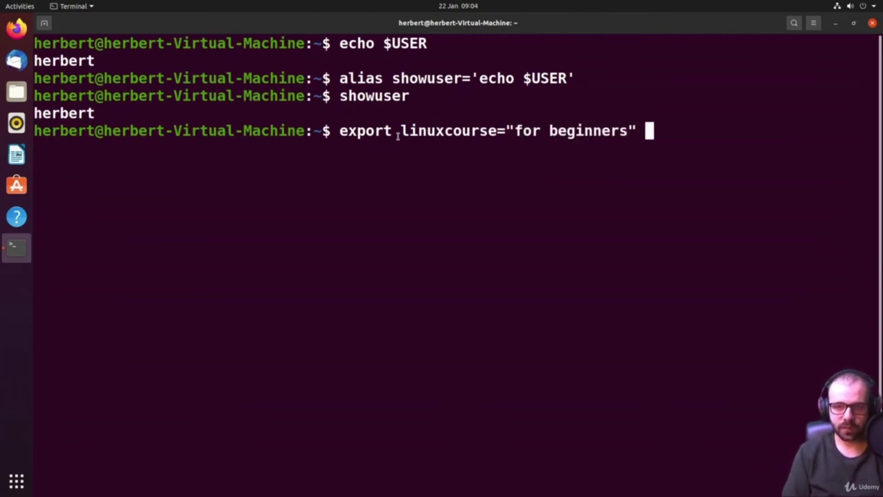
key("BackSpace")
key("Return")
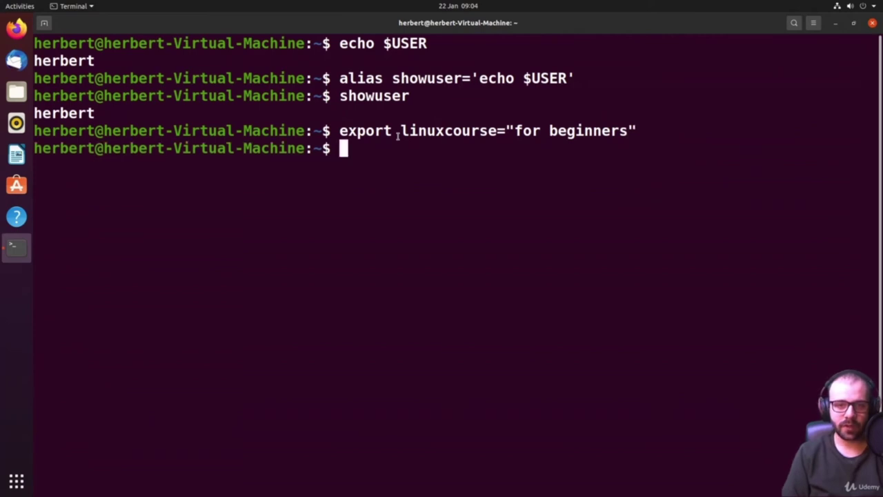
Print the value of the linuxcourse variable with echo $linuxcourse
type("echo ")
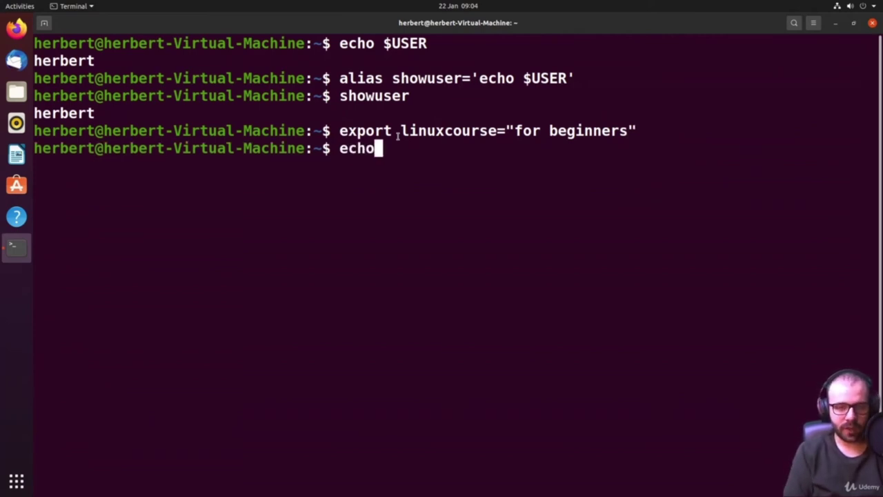
type("$linuxcourse")
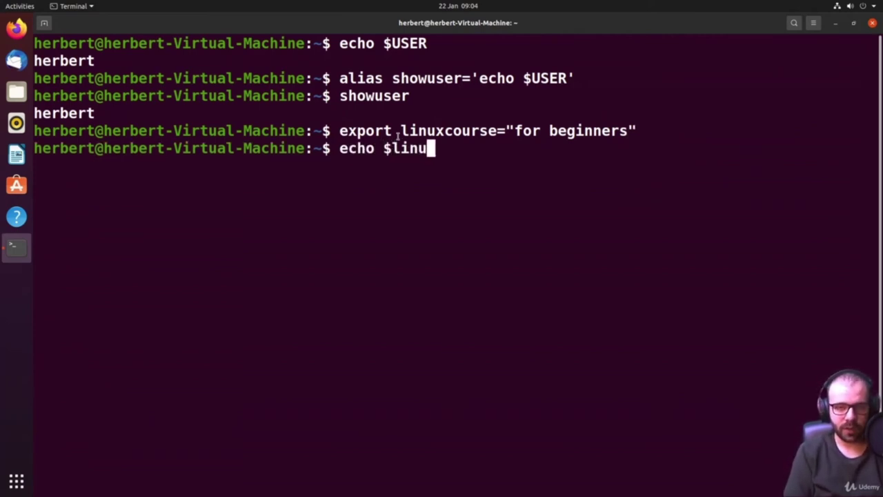
key("Return")
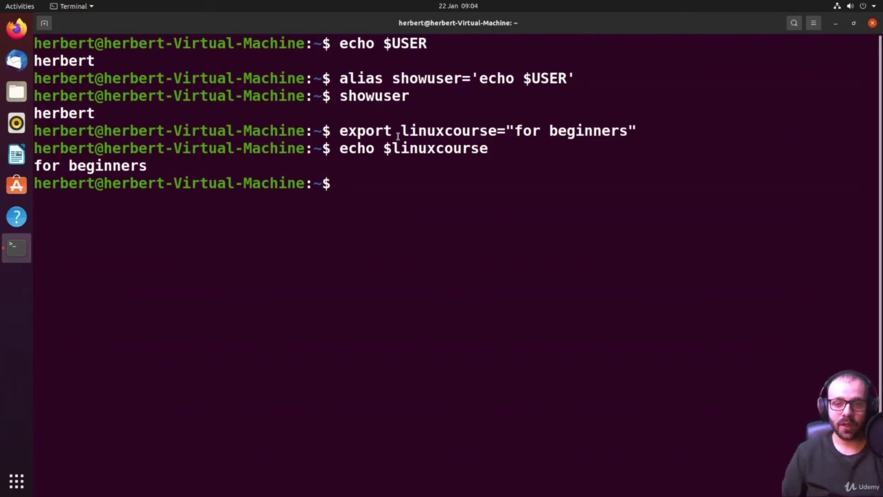
Close the terminal, open a new session, run echo $linuxcourse there and maximize the window
left_click(872, 23)
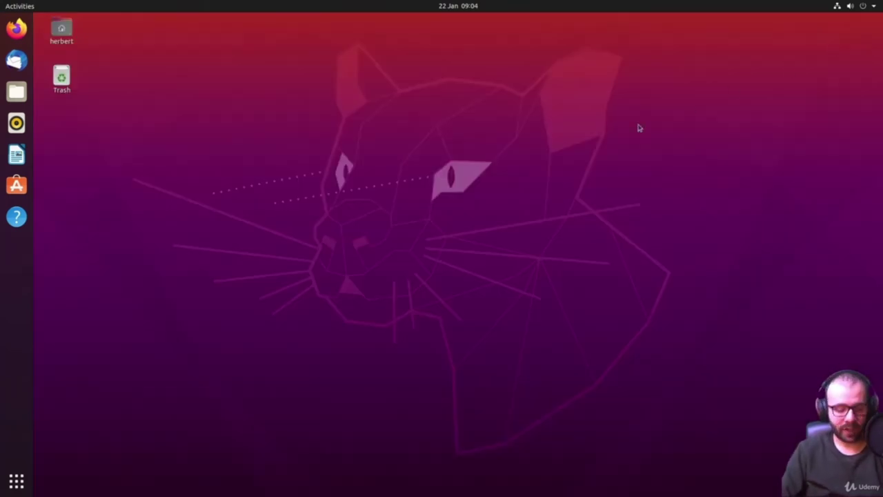
key("ctrl+alt+t")
type("echo $linuxcourse")
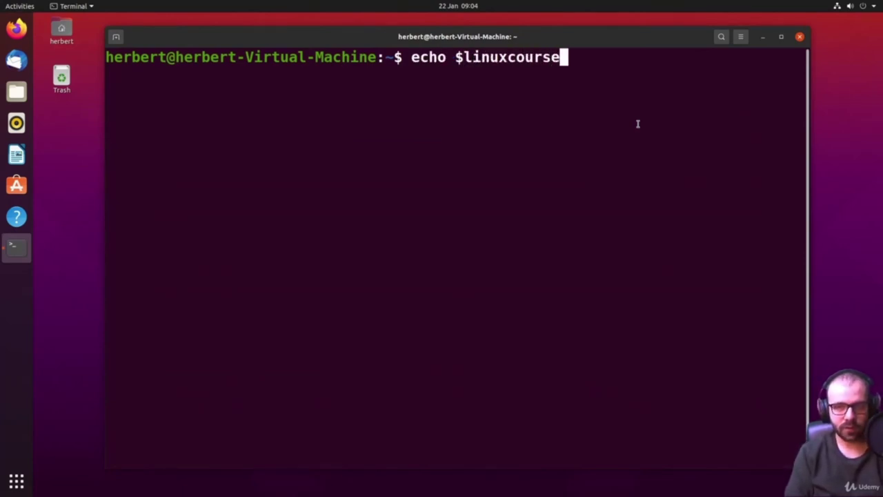
key("Return")
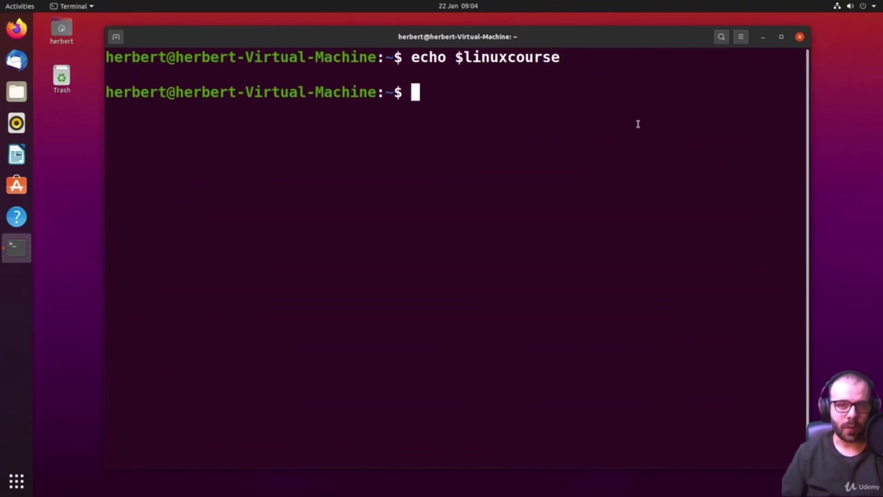
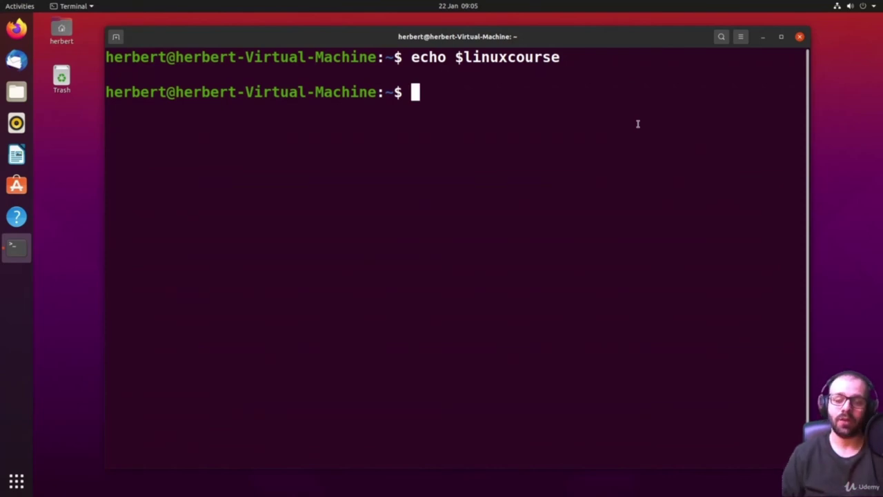
left_click(781, 37)
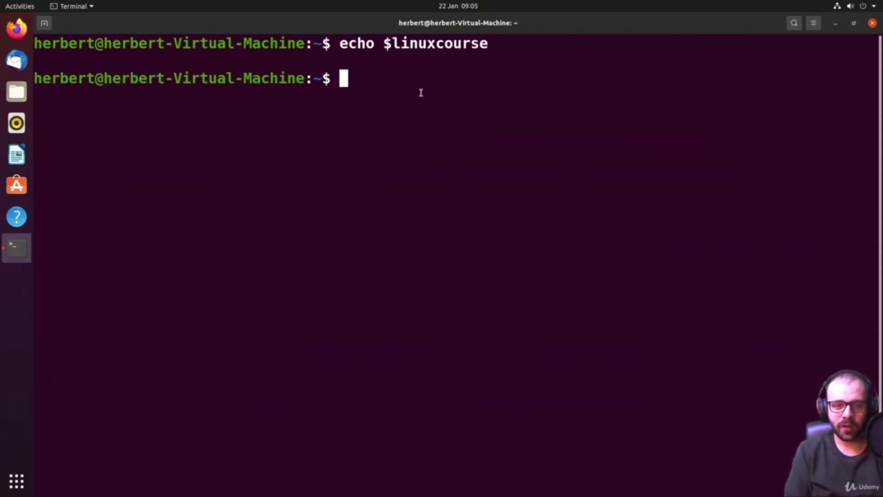
type("nan")
key("BackSpace")
key("BackSpace")
key("BackSpace")
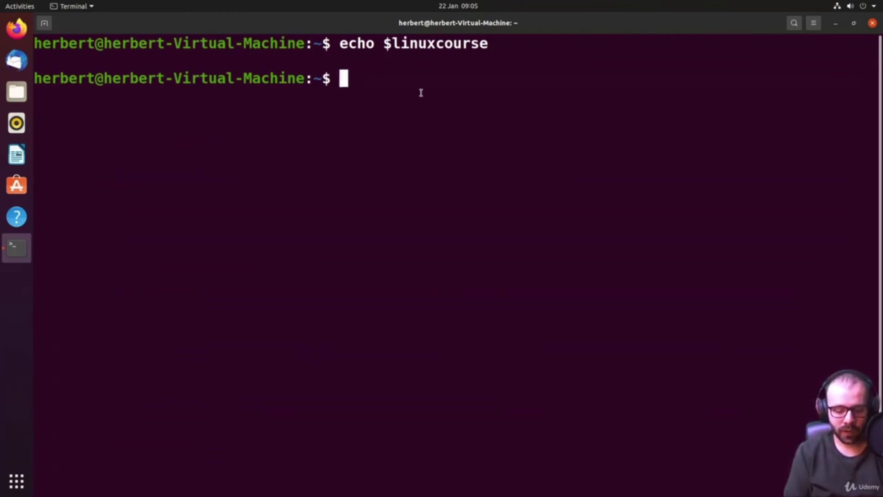
List all files in the home directory, including hidden ones, with ls -a and locate .bashrc
type("ls -")
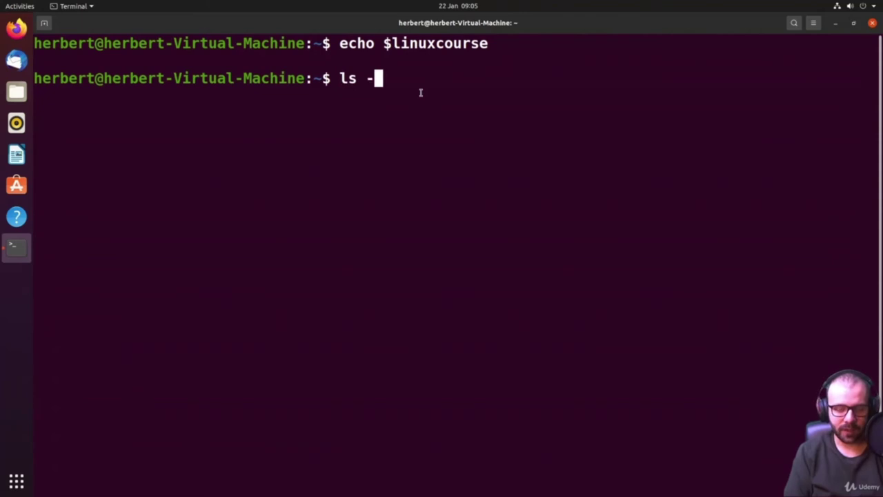
type("a")
key("Return")
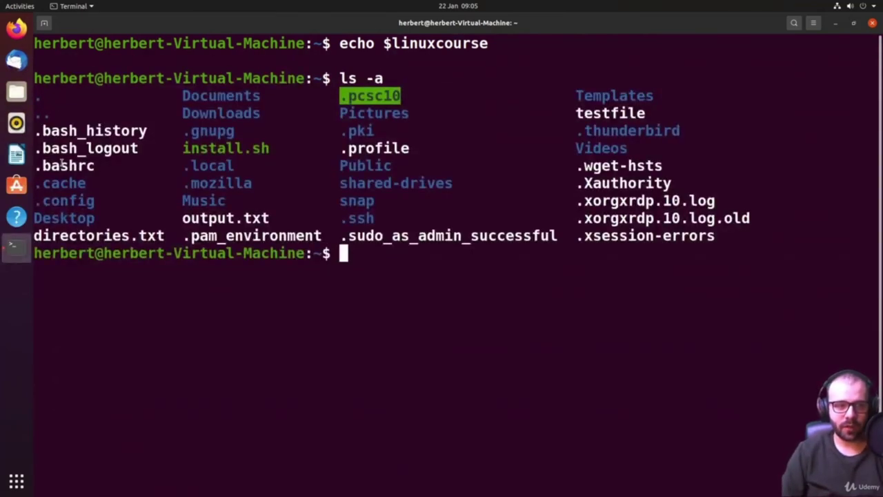
left_click_drag(41, 166, 94, 167)
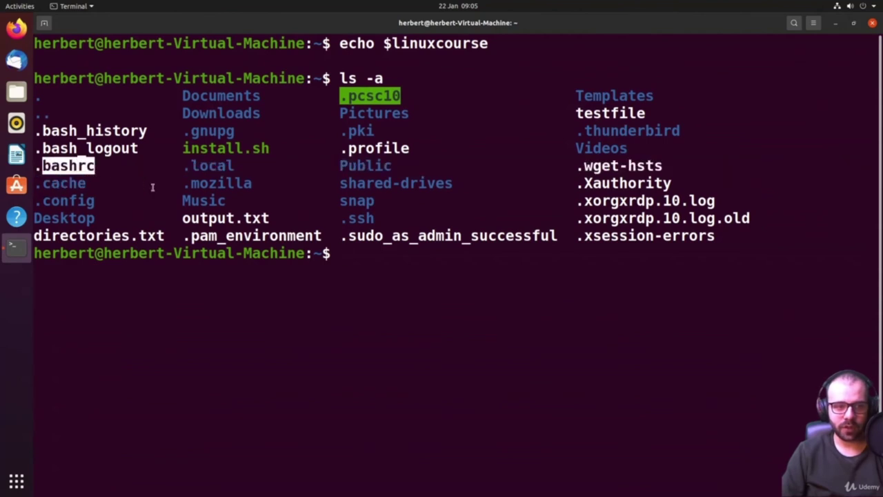
Open the .bashrc file in the nano editor
left_click(414, 258)
type("nano /bashrc")
key("BackSpace")
key("BackSpace")
key("BackSpace")
key("BackSpace")
key("BackSpace")
key("BackSpace")
key("BackSpace")
type(".bash")
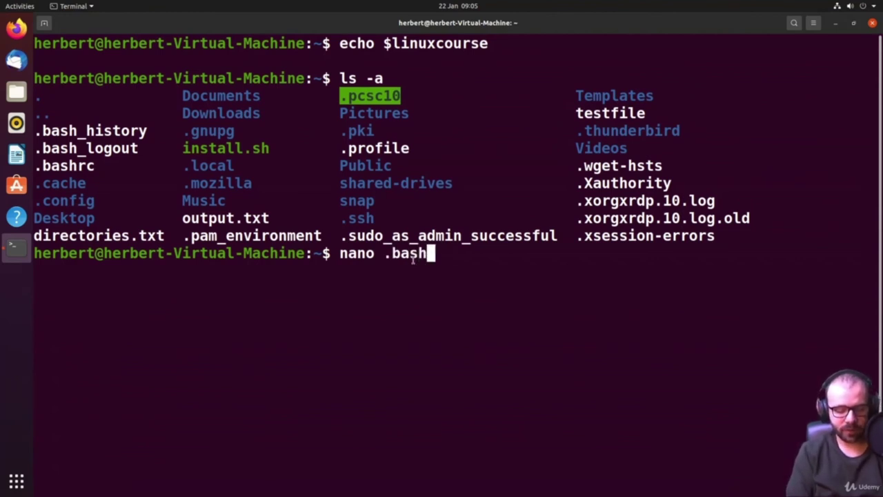
type("rc")
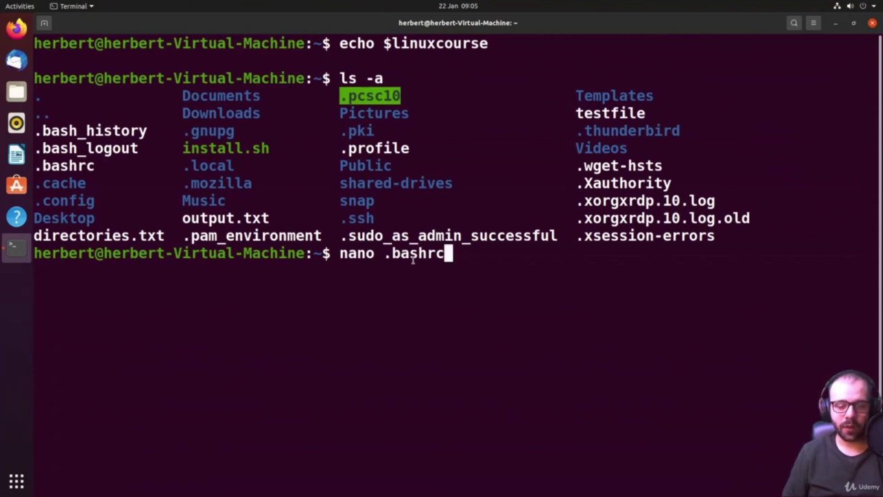
key("Return")
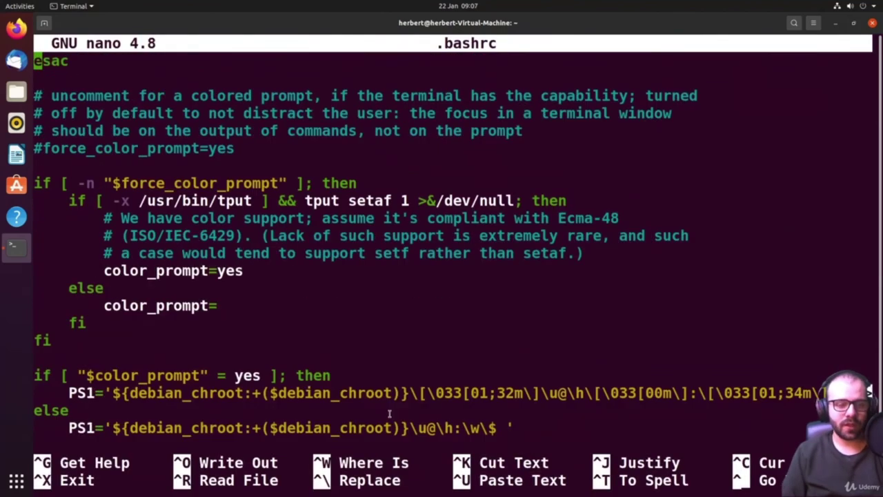
Examine the history and window-size settings near the beginning of .bashrc
scroll(389, 411, "up", 1)
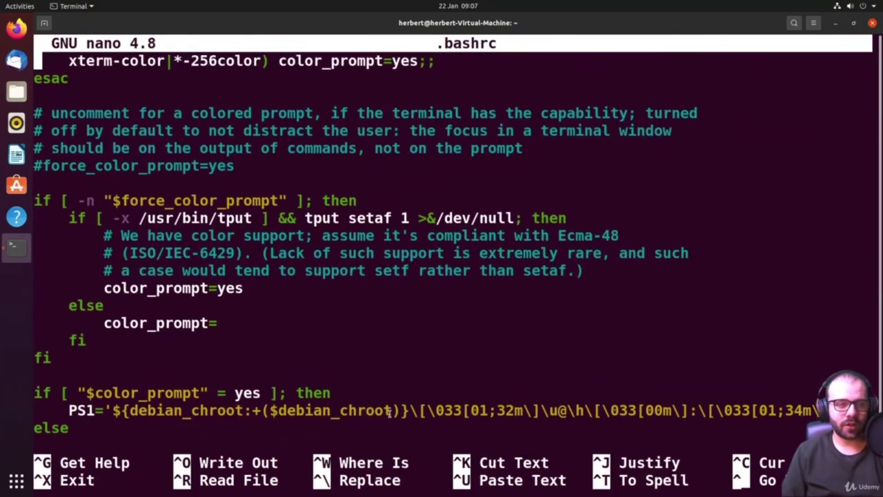
scroll(390, 412, "up", 6)
scroll(389, 413, "up", 1)
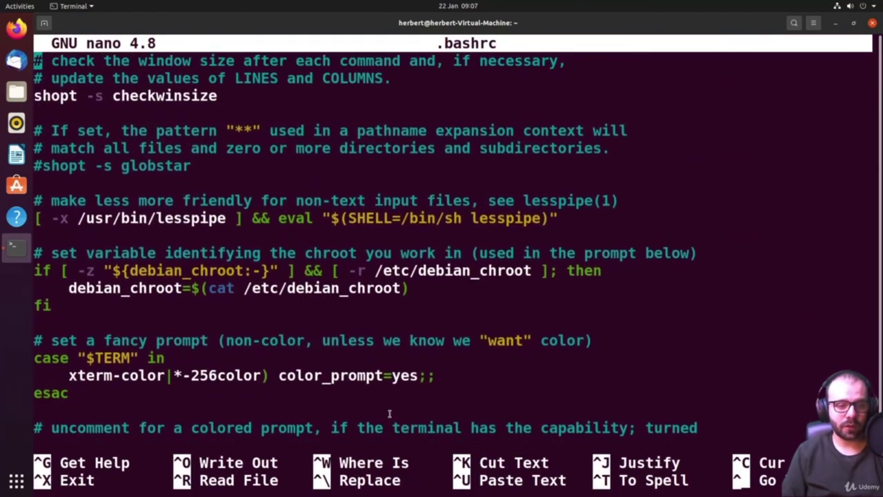
scroll(389, 413, "up", 1)
scroll(389, 413, "up", 1)
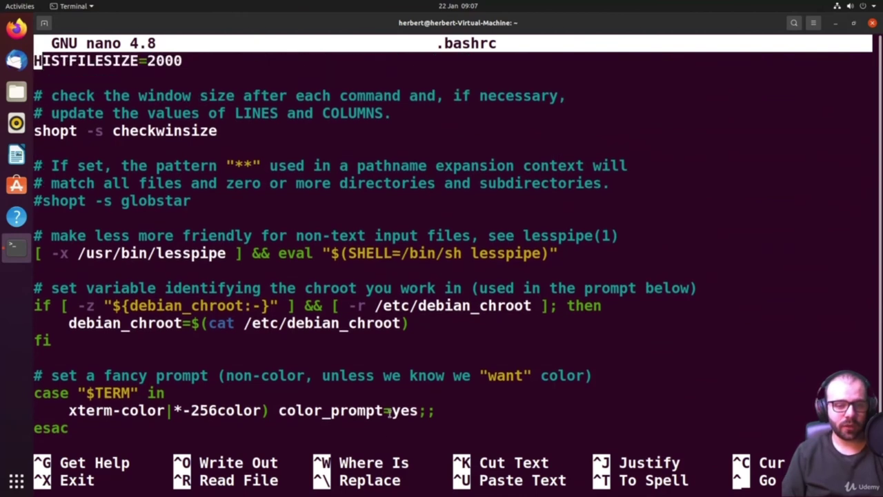
scroll(390, 412, "up", 5)
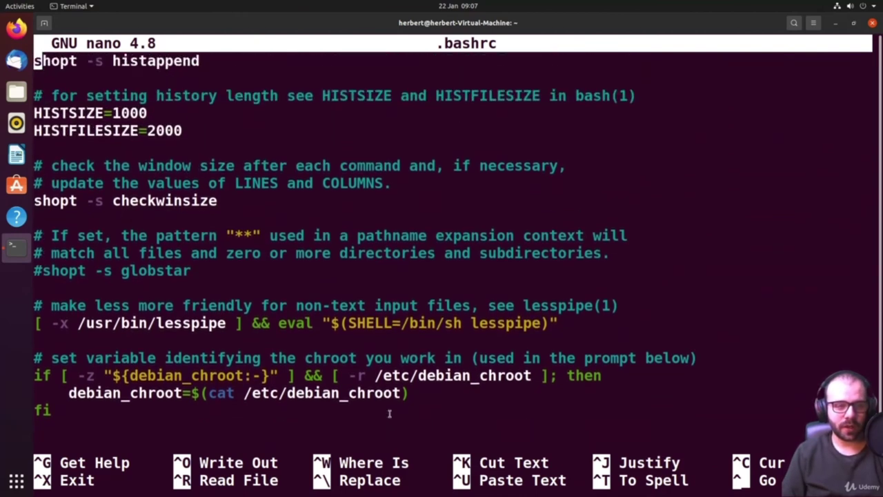
key("Down")
key("Down")
key("Down")
key("Up")
key("Down")
key("Up")
key("Down")
key("Down")
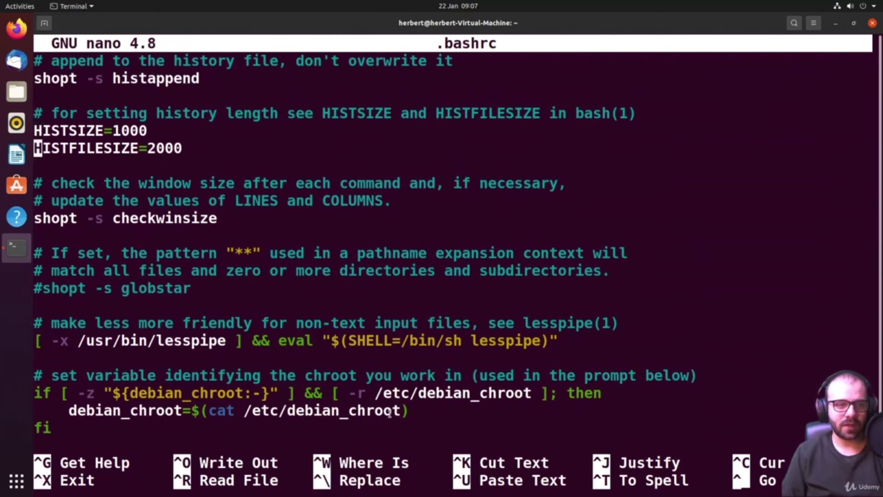
Read through .bashrc from the chroot and prompt settings down to the ls and grep alias definitions
key("Down")
key("Down")
key("Down")
key("Down")
key("Down")
key("Down")
key("Down")
key("Down")
key("Down")
key("Down")
key("Down")
key("Down")
key("Down")
key("Down")
key("Down")
key("Down")
key("Down")
key("Down")
key("Down")
key("Down")
key("Down")
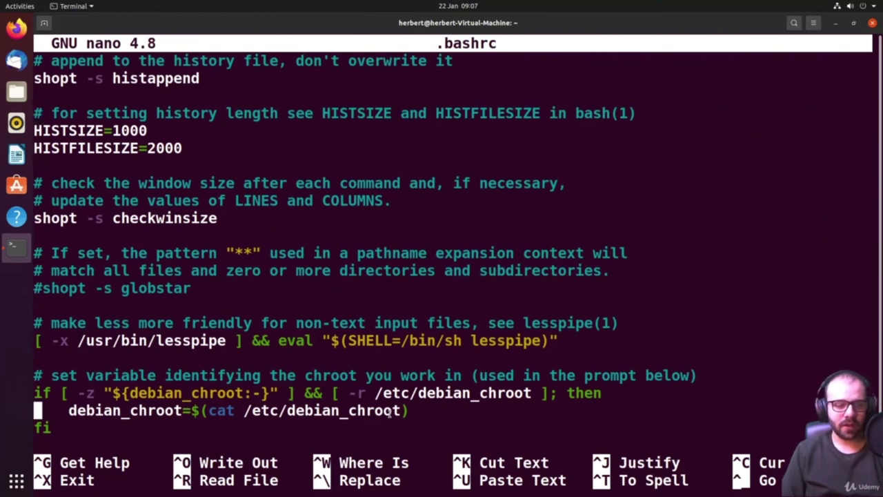
key("Down")
key("Down")
key("Down")
key("Down")
key("Down")
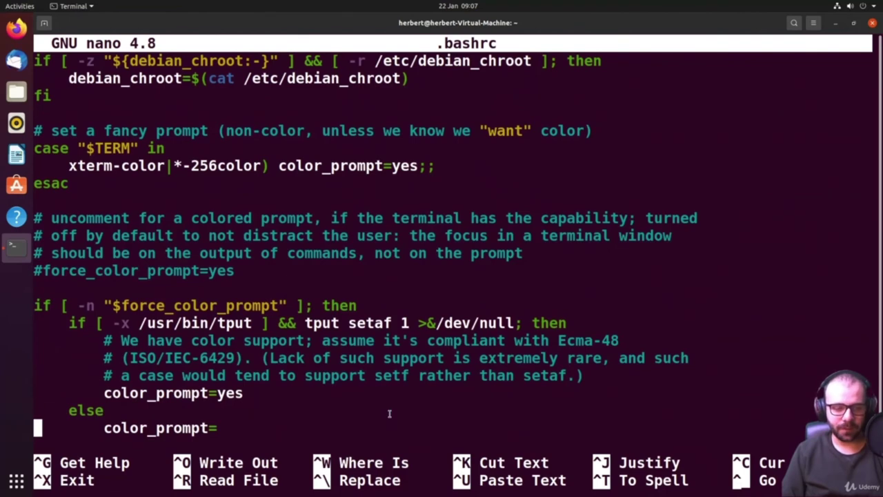
key("Down")
key("Down")
key("Down")
key("Down")
key("Down")
key("Down")
key("Down")
key("Down")
key("Down")
key("Down")
key("Down")
key("Down")
key("Down")
key("Down")
key("Down")
key("Down")
key("Down")
key("Down")
key("Down")
key("Down")
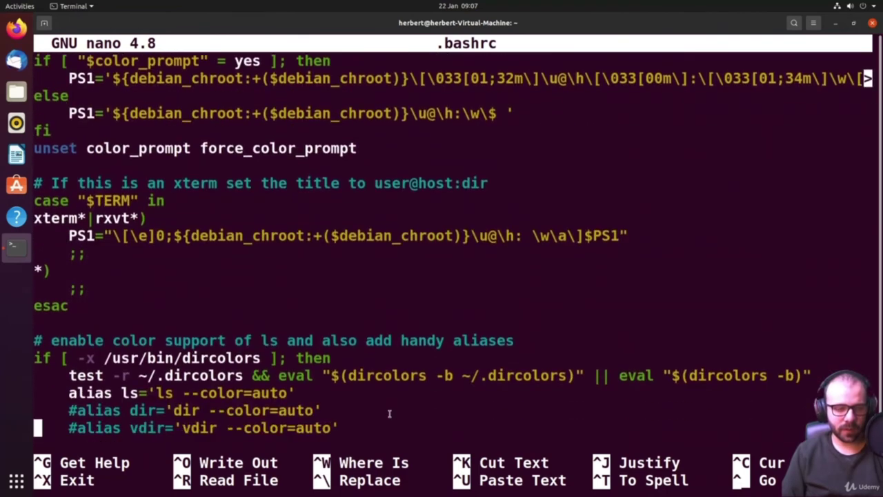
key("Up")
key("Up")
key("Up")
key("Up")
key("Up")
key("Up")
key("Up")
key("Up")
key("Up")
key("Up")
key("Up")
key("Up")
key("Up")
key("Up")
key("Up")
key("Up")
key("Up")
key("Up")
key("Up")
key("Up")
key("Up")
key("Up")
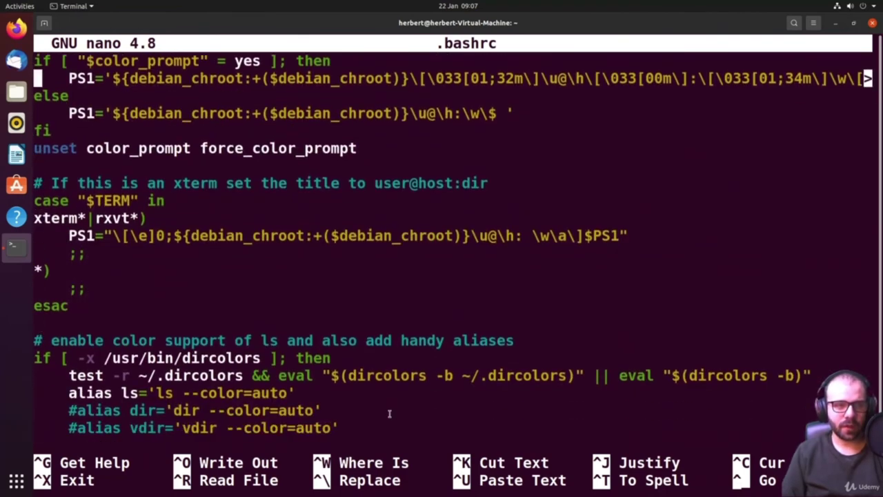
key("Down")
key("Down")
key("Down")
key("Down")
key("Down")
key("Down")
key("Down")
key("Down")
key("Down")
key("Down")
key("Down")
key("Down")
key("Down")
key("Down")
key("Down")
key("Down")
key("Down")
key("Down")
key("Down")
key("Down")
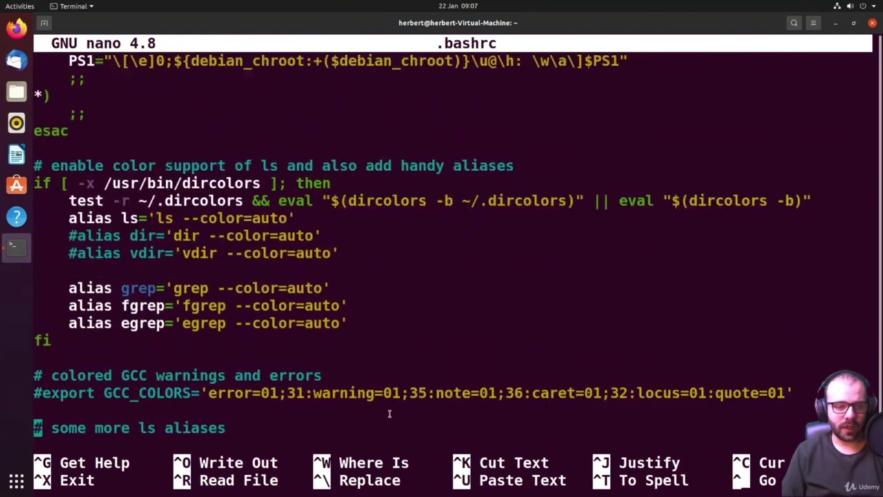
Examine the color-support and ls alias definitions in .bashrc, including ll, la and l
key("Up")
key("Up")
key("Up")
key("Up")
key("Up")
key("Up")
key("Up")
key("Up")
key("Up")
key("Down")
key("Down")
key("Down")
key("Down")
key("Down")
key("Down")
key("Down")
key("Down")
key("Down")
key("Down")
key("Down")
key("Down")
key("Down")
key("Down")
key("Down")
key("Down")
key("Down")
key("Down")
key("Down")
key("Down")
key("Down")
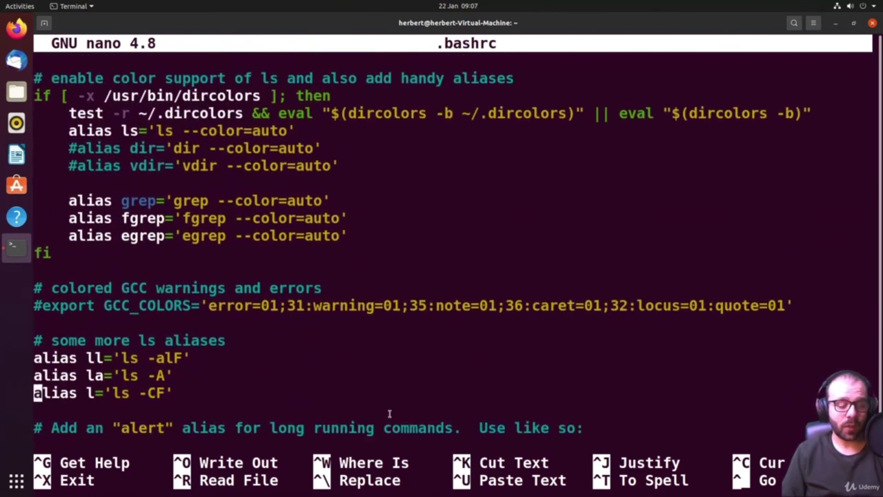
Add the line alias showusername='echo $USER' at the end of .bashrc, below a blank line
key("Down")
key("Down")
key("Down")
key("Down")
key("Down")
key("Down")
key("Down")
key("Down")
key("Down")
key("Down")
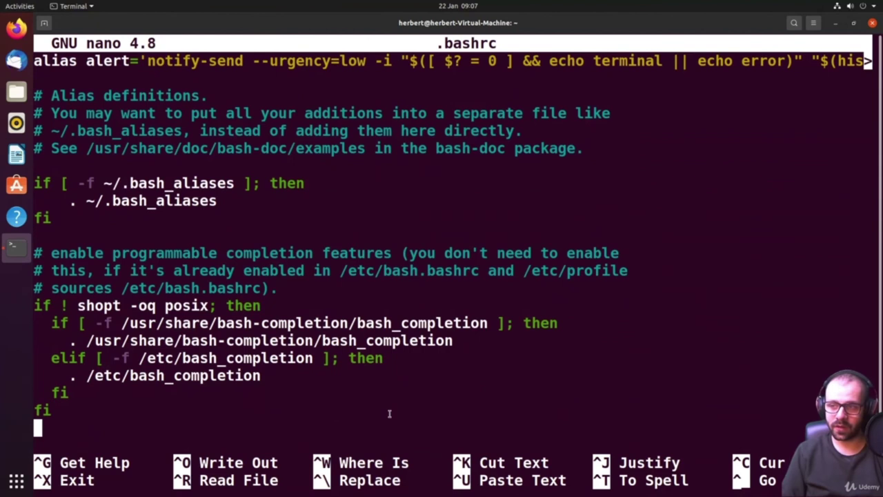
key("Return")
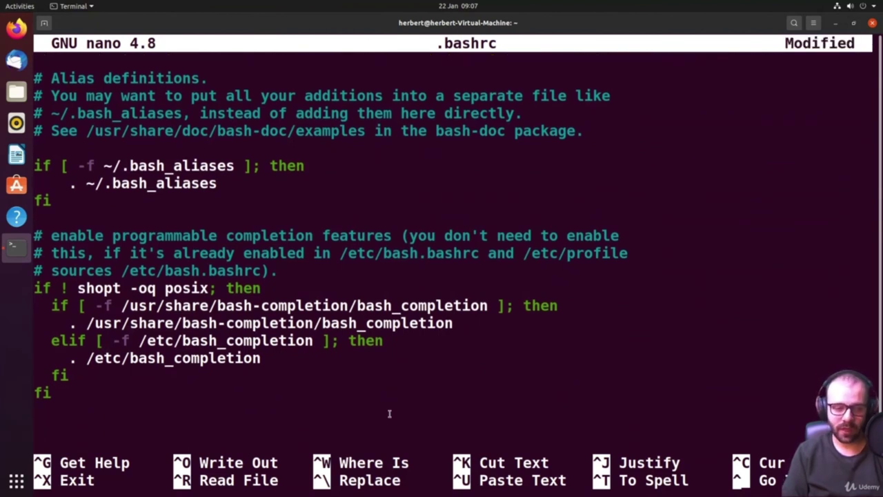
type("alias")
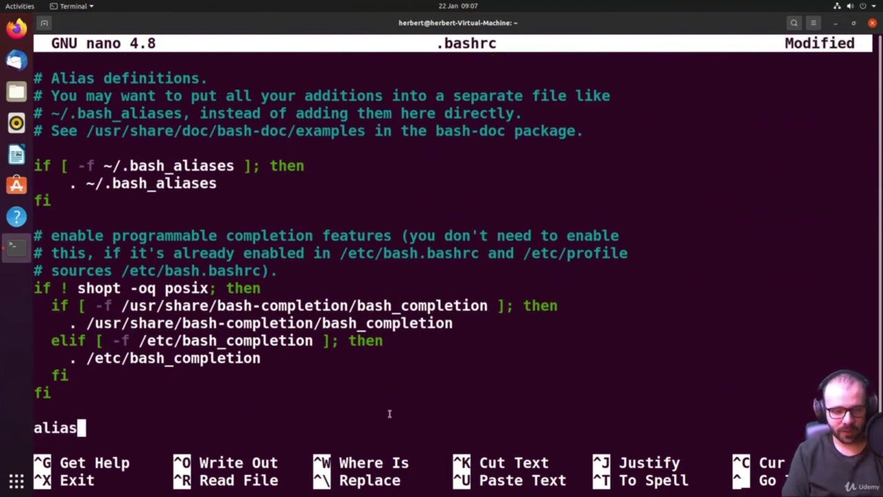
type(" showusername")
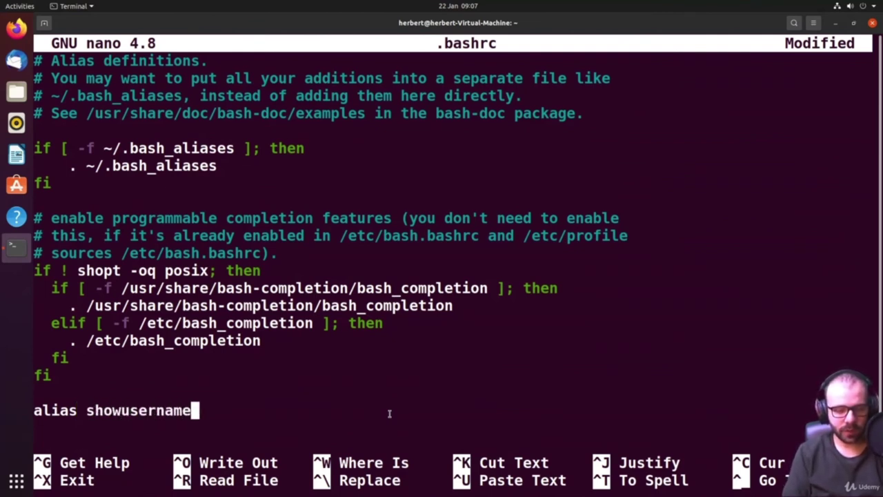
type("='echo $")
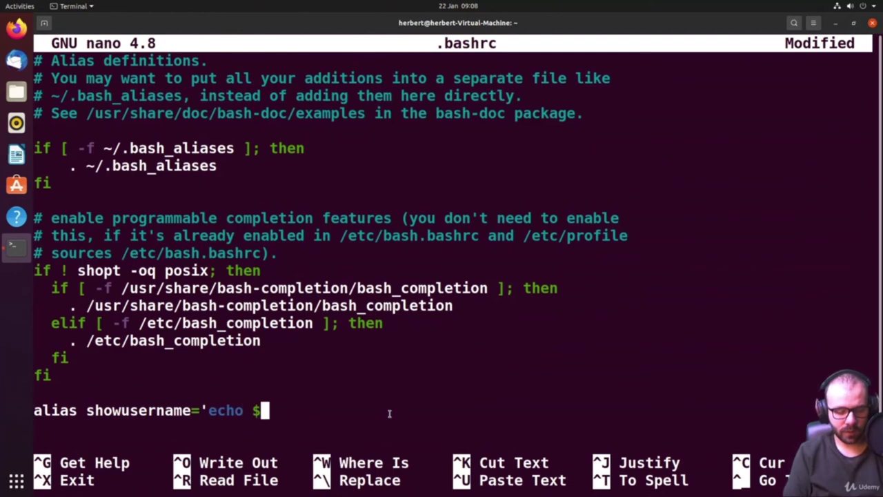
type("USER'")
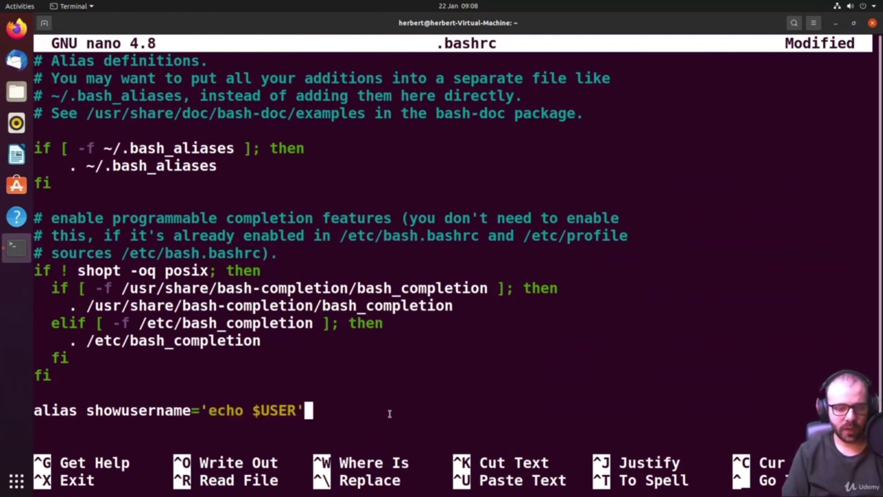
Add the variable definition linux="beginnercourse" on a new line below the showusername alias
key("Return")
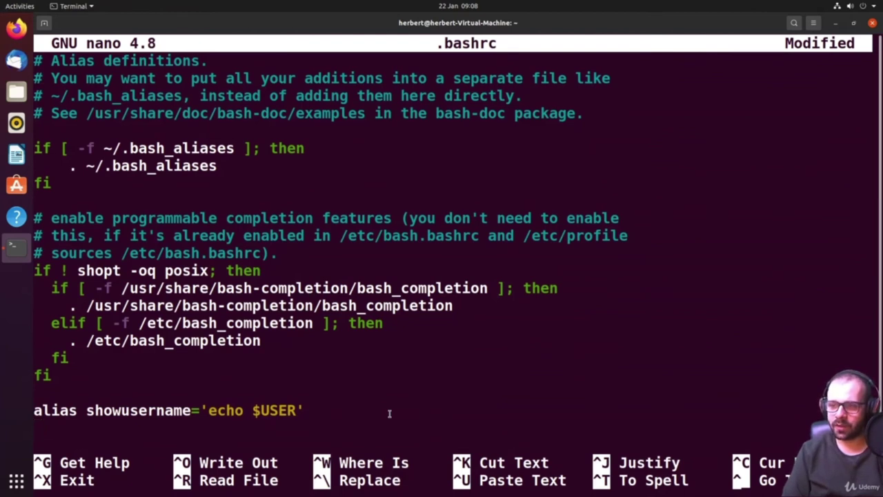
type("l")
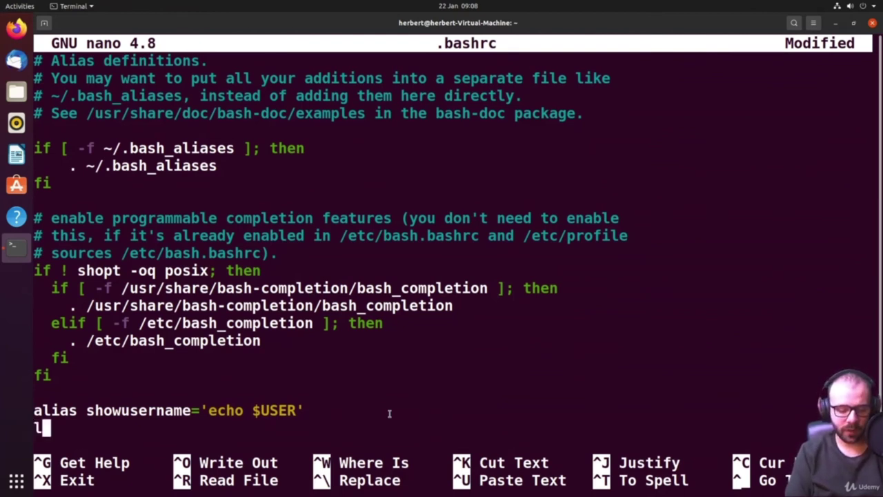
type("inux")
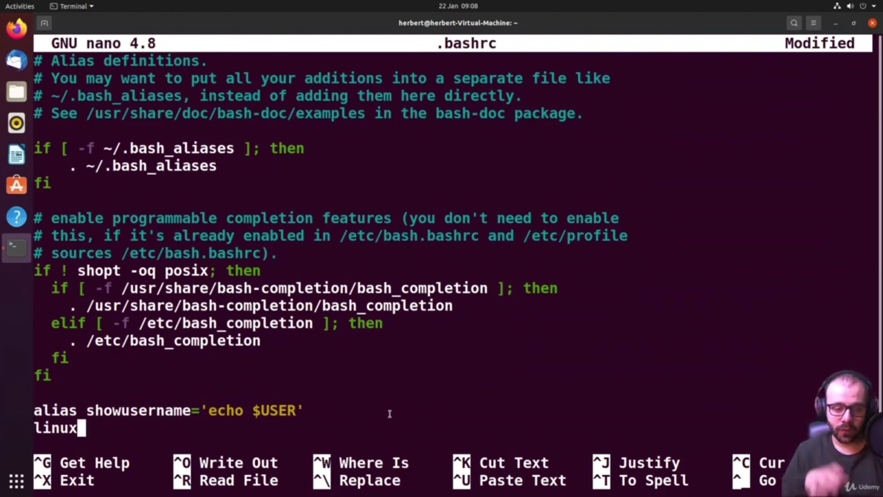
type("=")
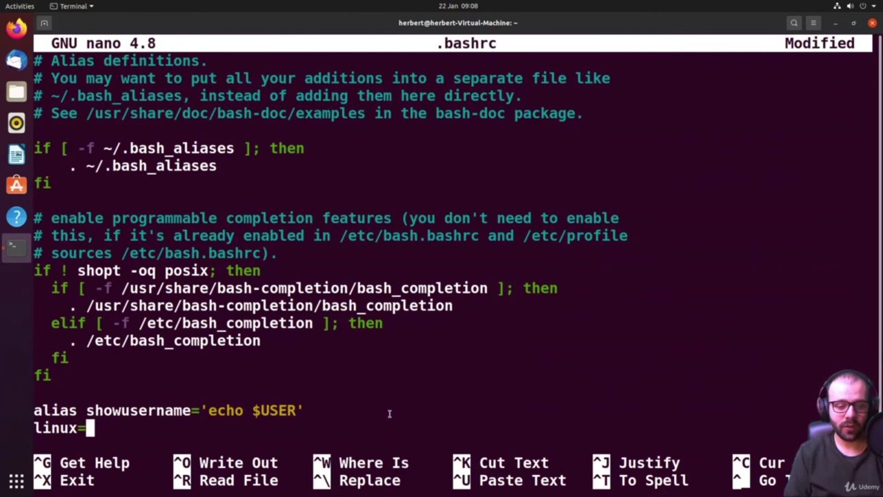
type("\"")
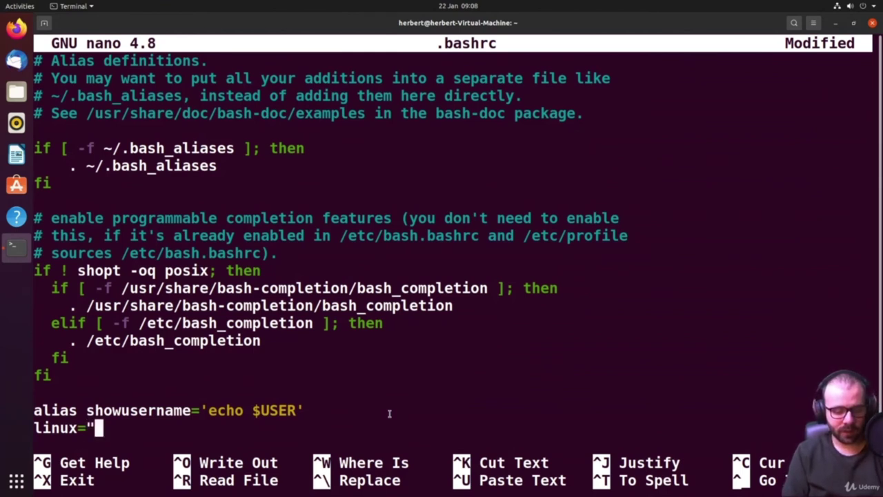
type("beginnerc")
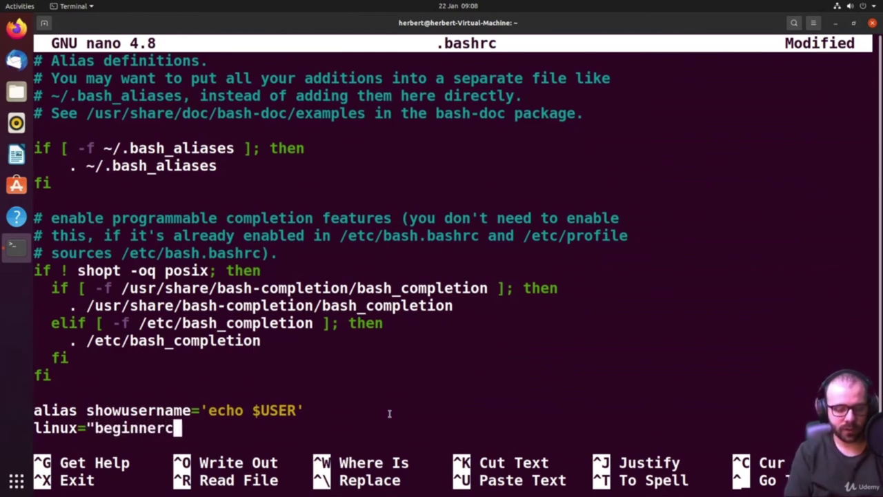
type("ourse\"")
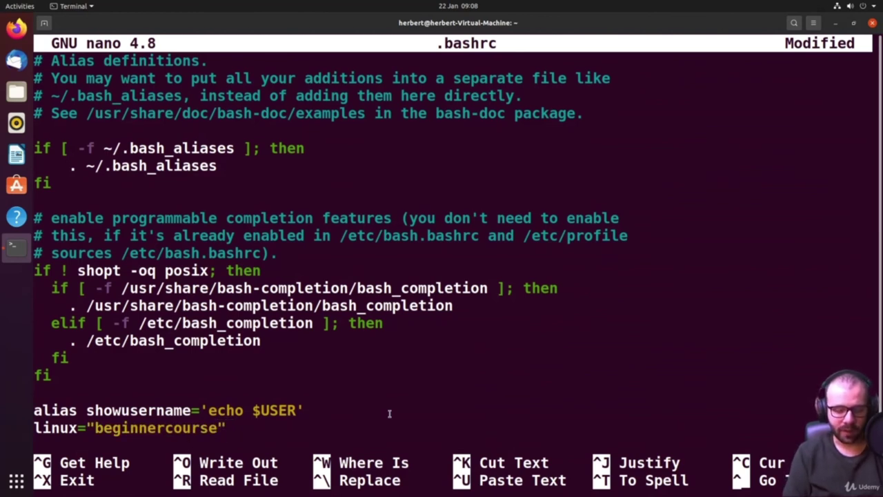
Save .bashrc, exit nano and reload the configuration with source .bashrc
key("ctrl+o")
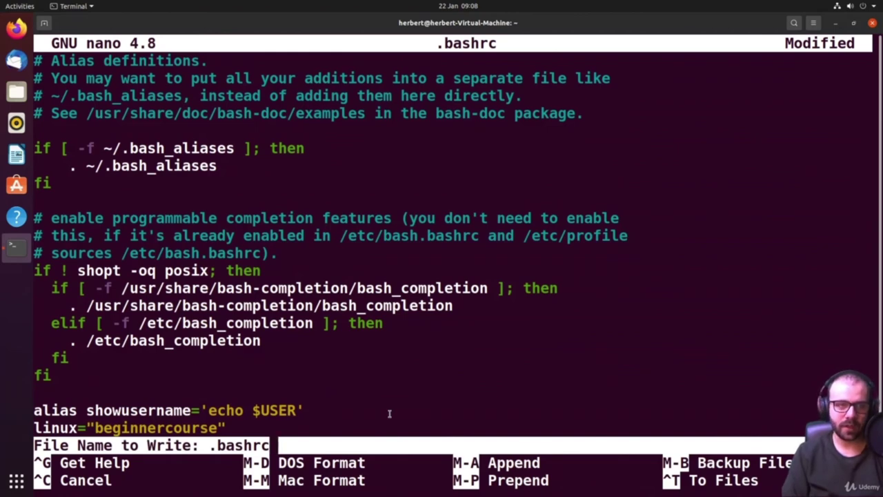
key("Return")
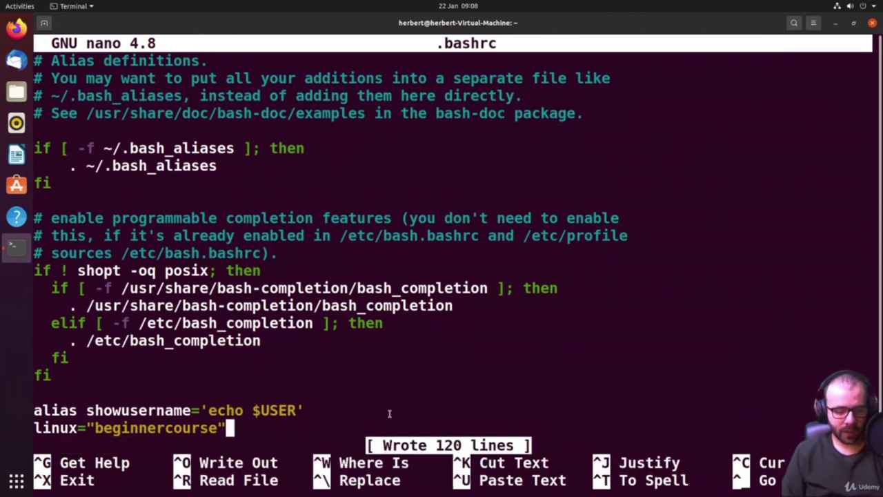
key("ctrl+x")
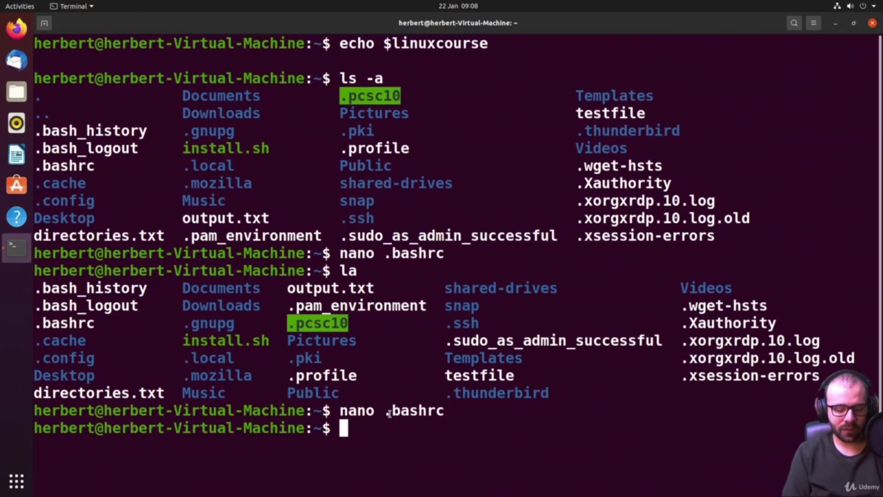
type("sour")
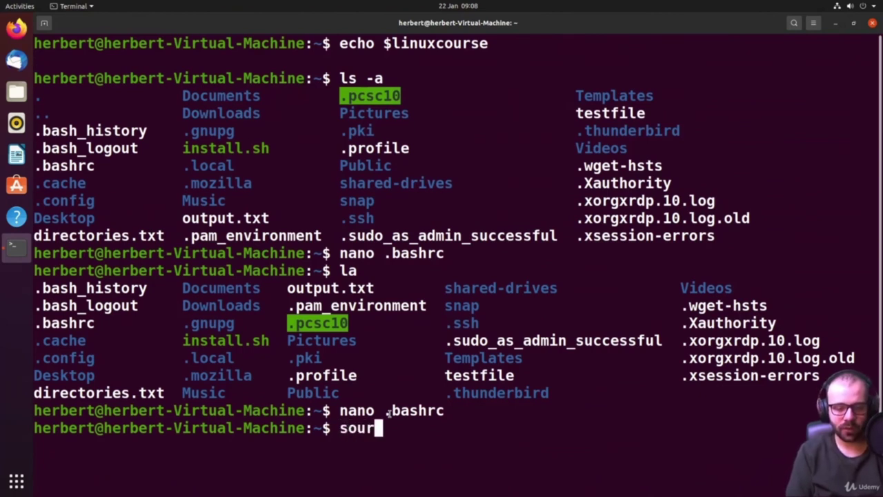
type("ce .bashrc")
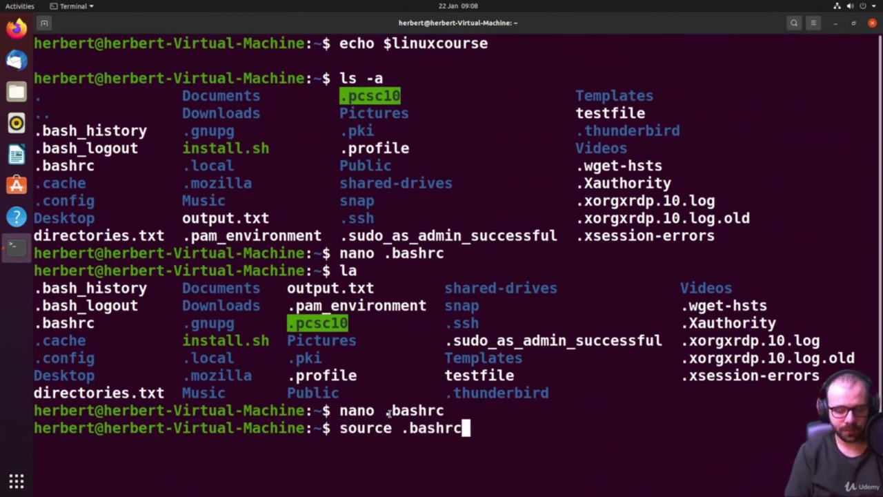
key("Return")
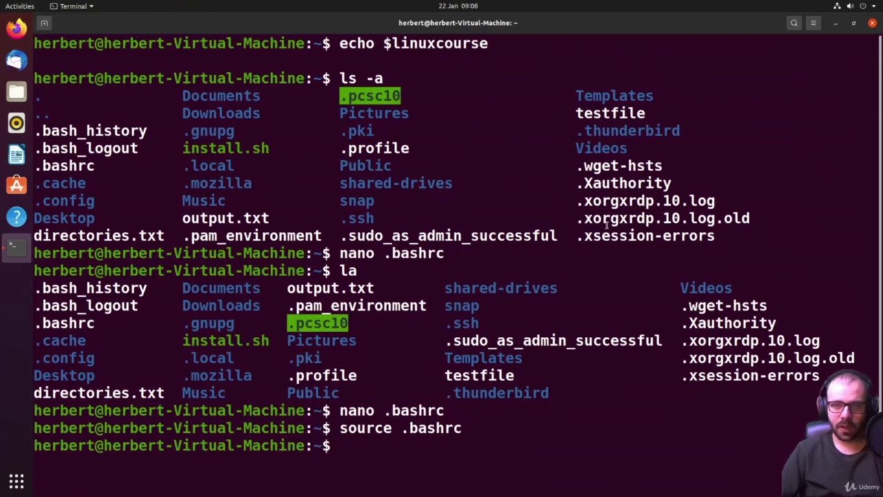
Replace the terminal with a fresh session, then echo $linuxcourse and run the showusername alias in it
left_click(873, 23)
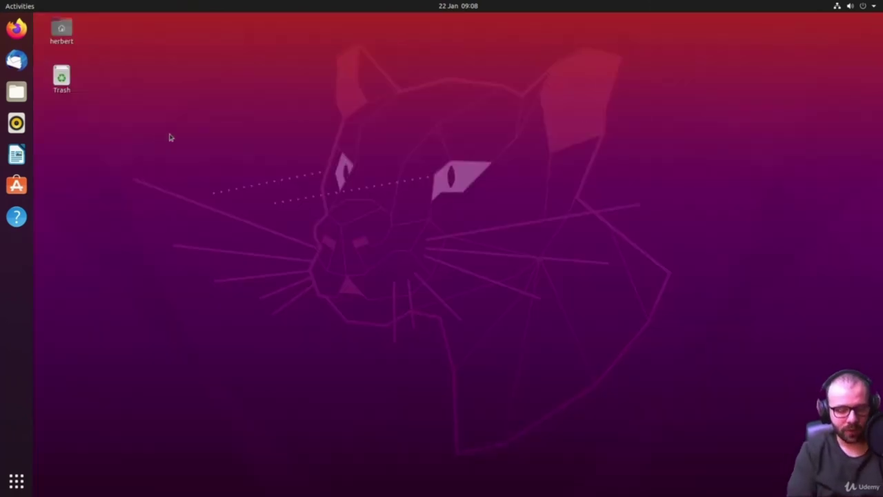
key("ctrl+alt+t")
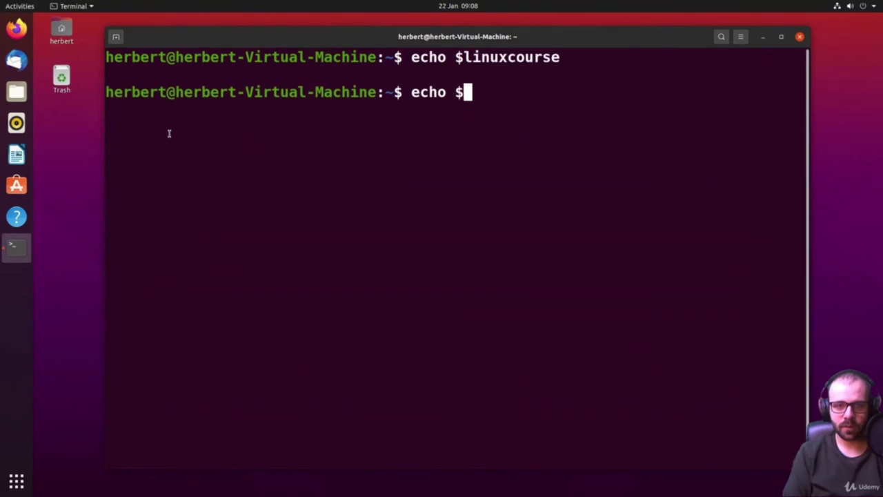
key("ctrl+u")
type("showuserna")
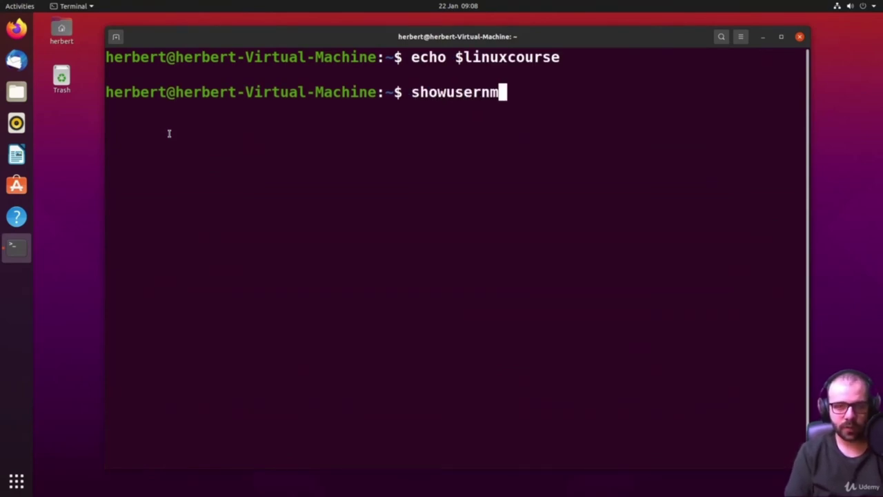
type("me")
key("Return")
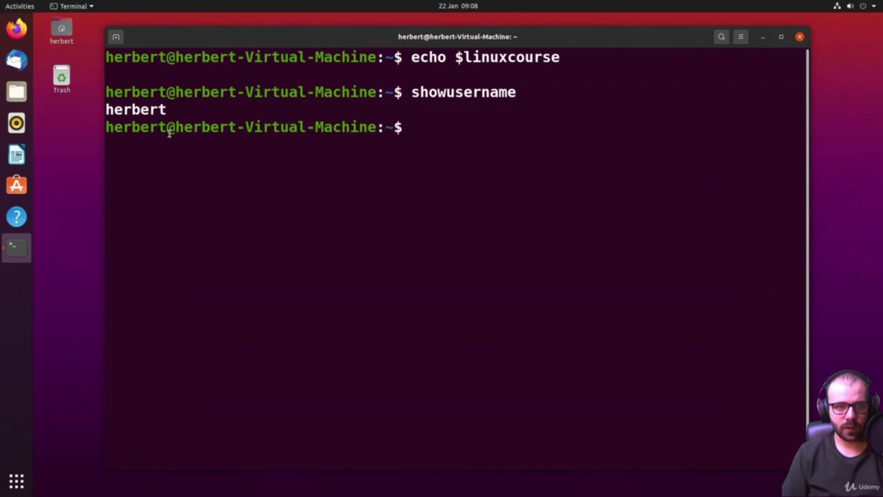
Reopen .bashrc in nano by recalling the earlier command from the history
key("Up")
key("Up")
key("Up")
key("Up")
key("Up")
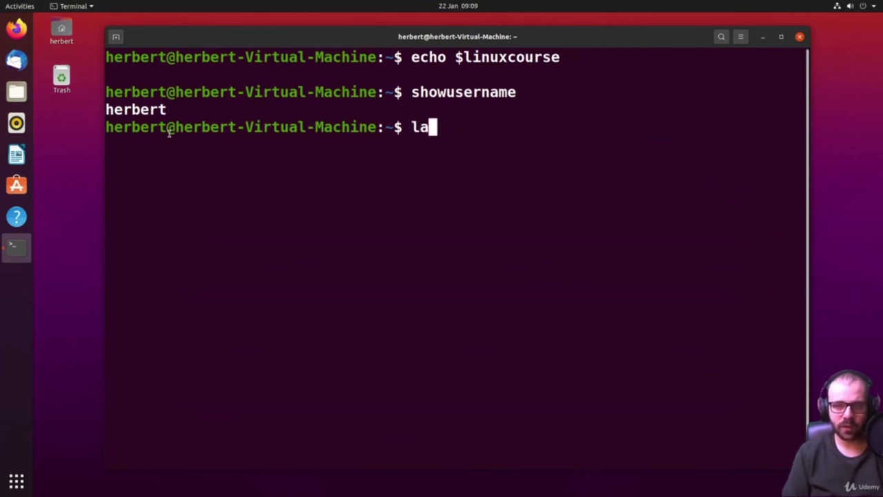
key("Up")
key("Return")
Rename the linux variable at the end of .bashrc to linuxcourse, then save the file and exit nano
key("Down")
key("Down")
key("Down")
key("Down")
key("Down")
key("Down")
key("Down")
key("Down")
key("Down")
key("Down")
key("Down")
key("Down")
key("Down")
key("Down")
key("Down")
key("Down")
key("Down")
key("Down")
key("Down")
key("Down")
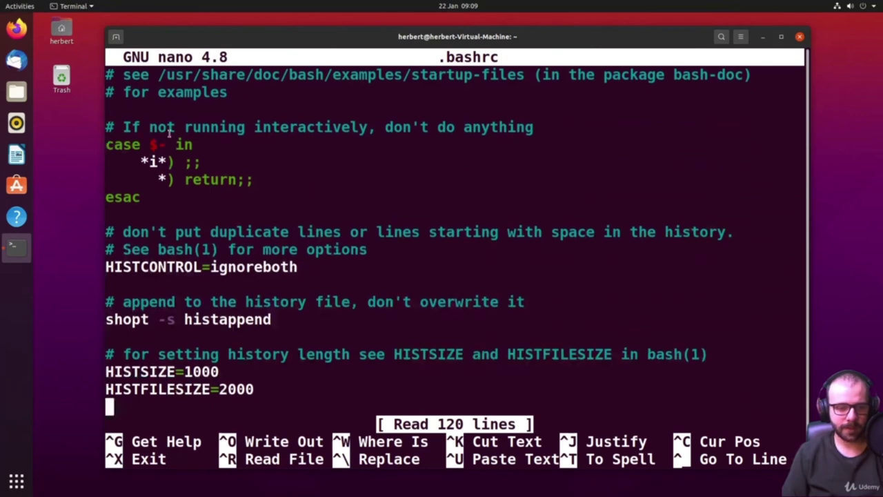
key("Down")
key("Down")
key("Down")
key("Down")
key("Down")
key("Down")
key("Down")
key("Down")
key("Down")
key("Down")
key("Down")
key("Down")
key("Down")
key("Down")
key("Down")
key("Down")
key("Down")
key("Down")
key("Down")
key("Down")
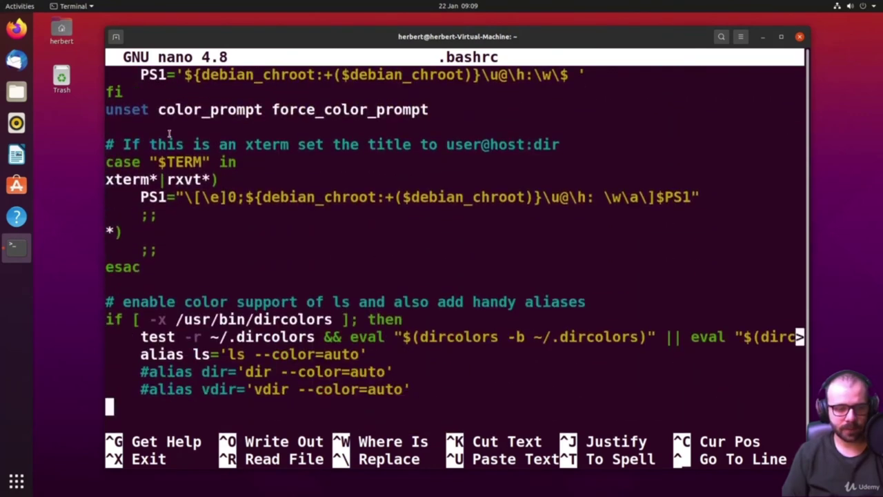
key("Down")
key("Down")
key("Down")
key("Down")
key("Down")
key("Down")
key("Down")
key("Down")
key("Down")
key("Down")
key("Down")
key("Down")
key("Down")
key("Down")
key("Down")
key("Down")
key("Down")
key("Down")
key("Down")
key("Down")
key("Up")
key("Down")
key("Up")
key("Right")
key("Right")
key("Right")
key("Right")
key("Right")
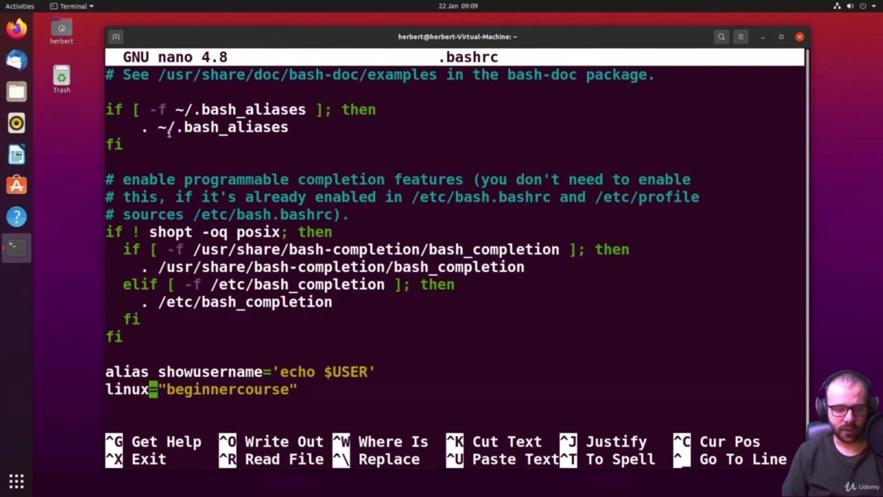
type("course")
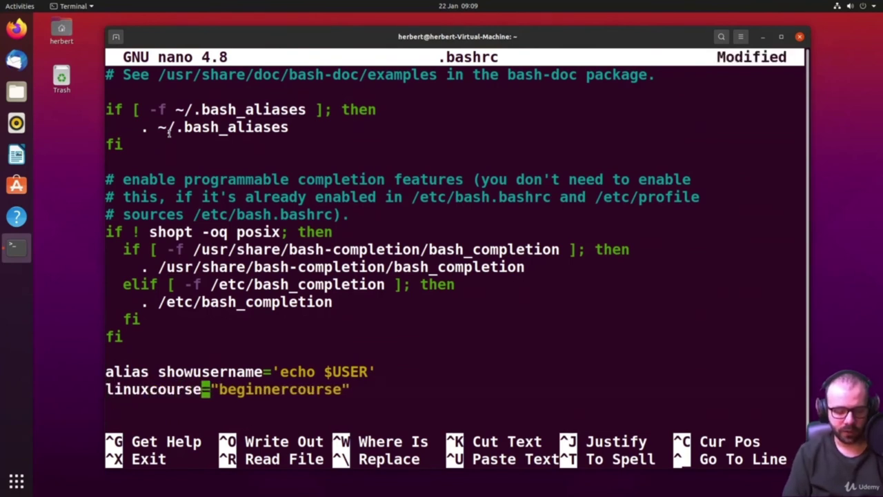
key("ctrl+o")
key("Return")
key("ctrl+x")
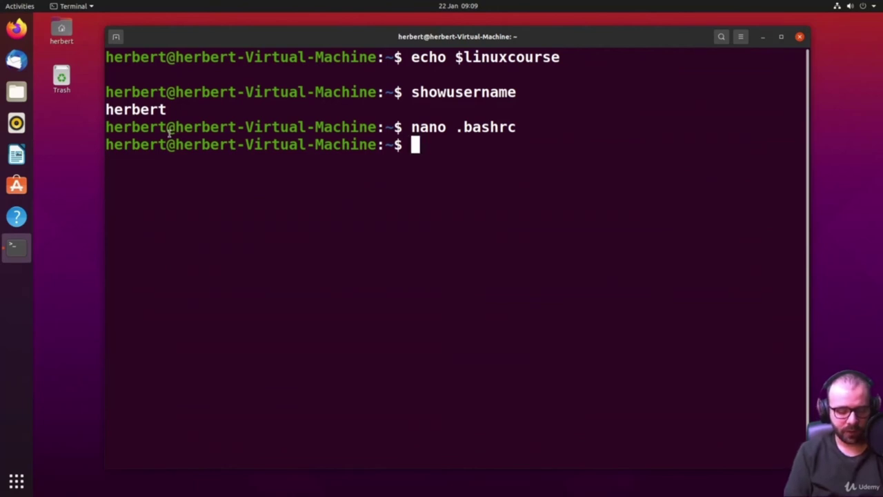
Try to reload the shell configuration with source bashrc
type("sourc")
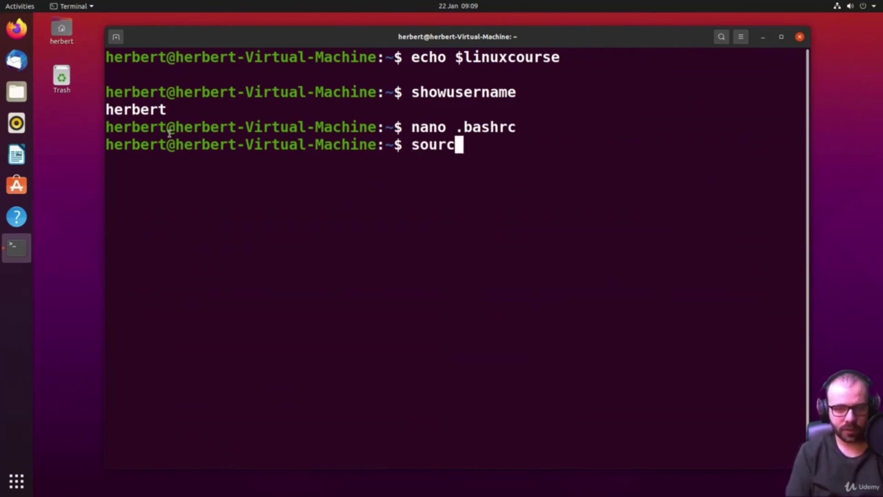
type("e bashrc")
key("BackSpace")
type("rc")
key("Return")
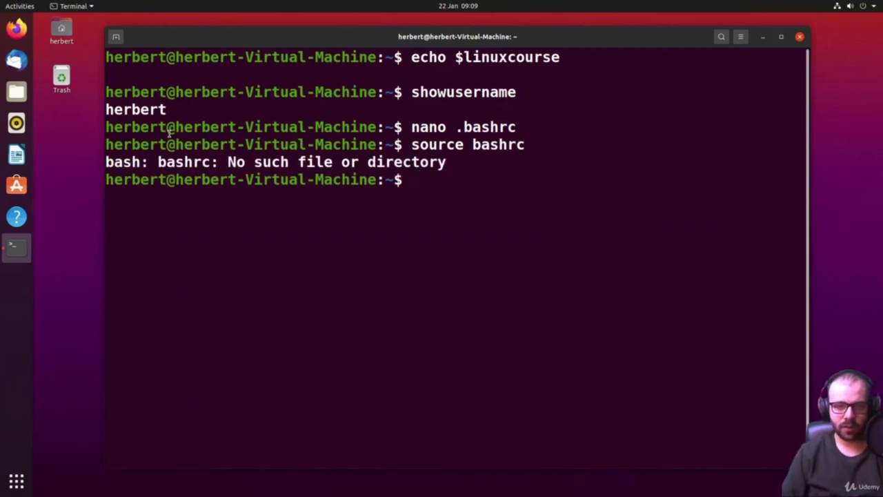
Correct the recalled command to source .bashrc, run it and close the terminal window
key("Up")
key("Left")
key("Left")
key("Left")
key("Left")
key("Left")
key("Left")
type(".")
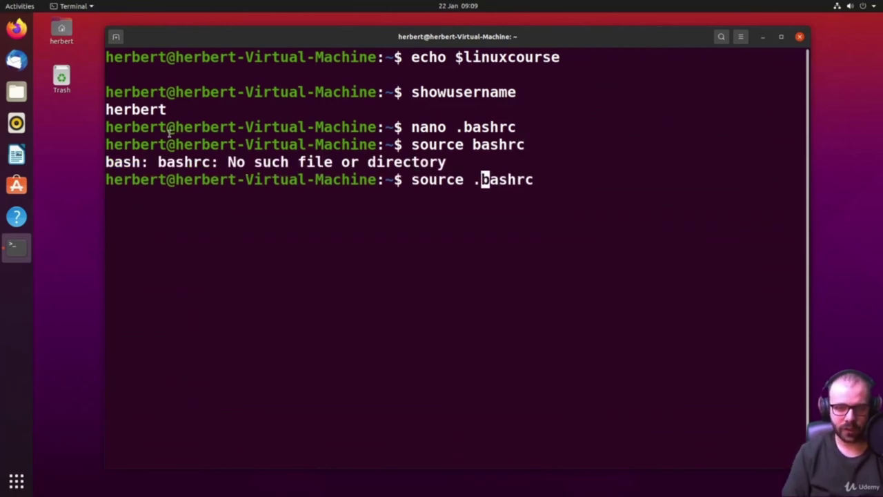
key("Return")
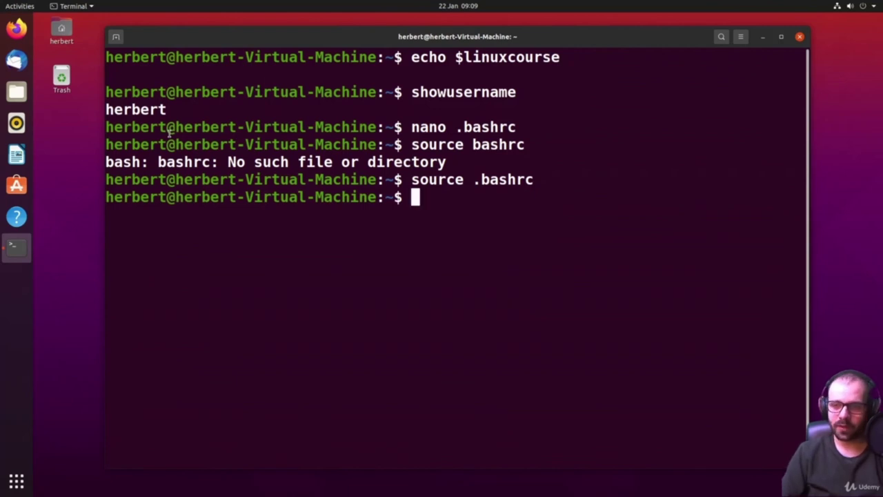
left_click(800, 37)
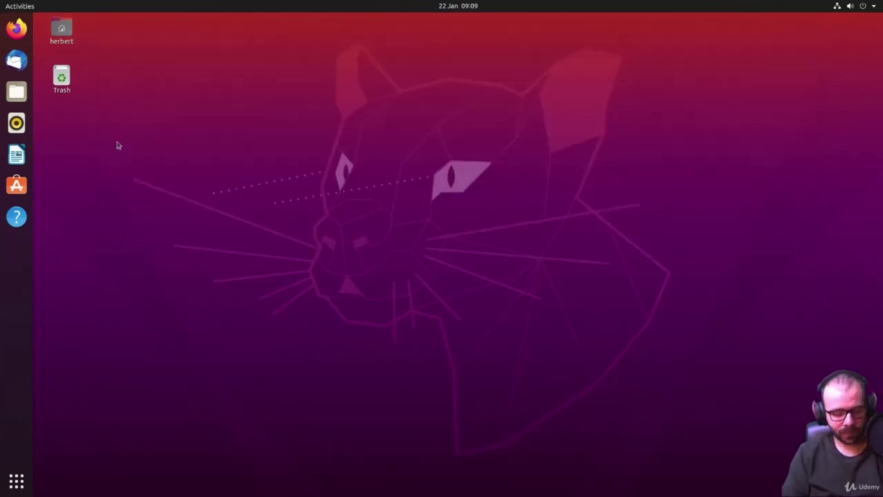
Open a new maximized terminal window and print the linuxcourse variable with echo $linuxcourse
key("ctrl+alt+t")
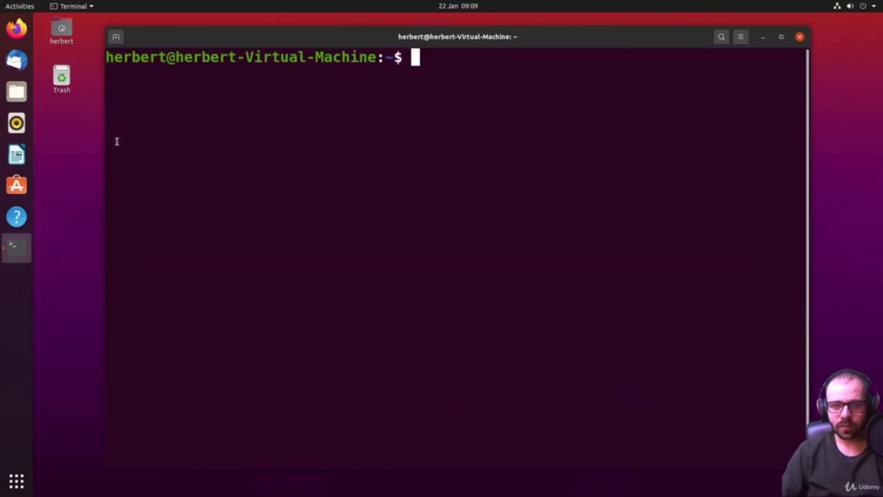
left_click(780, 37)
type("ech")
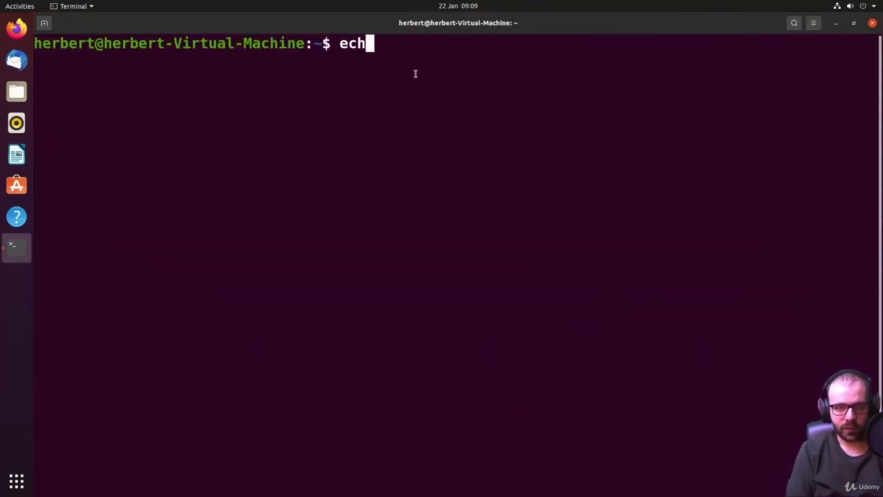
type("o $l")
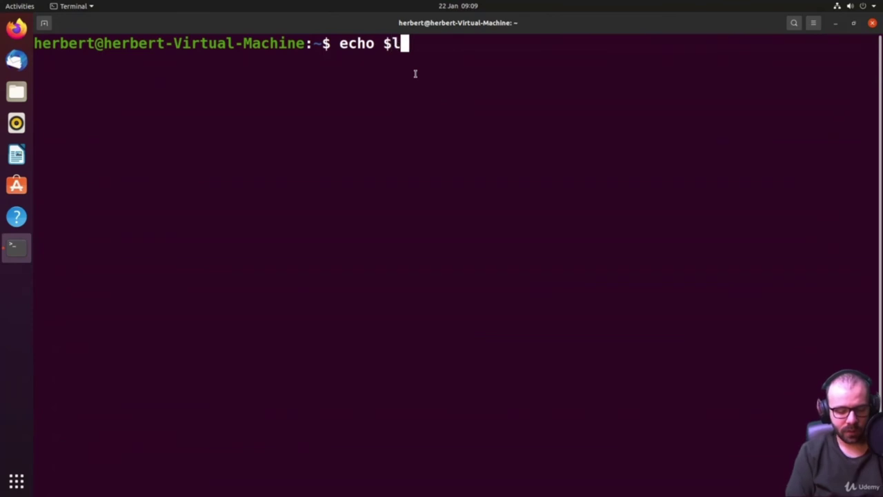
type("inuxcourse")
key("Return")
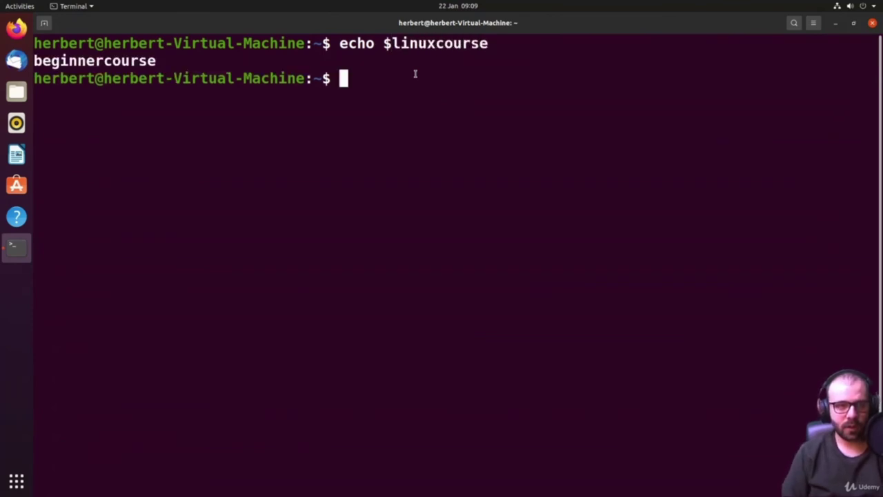
Replace the recalled echo command with the showusername alias, run it and close the terminal with exit
key("Up")
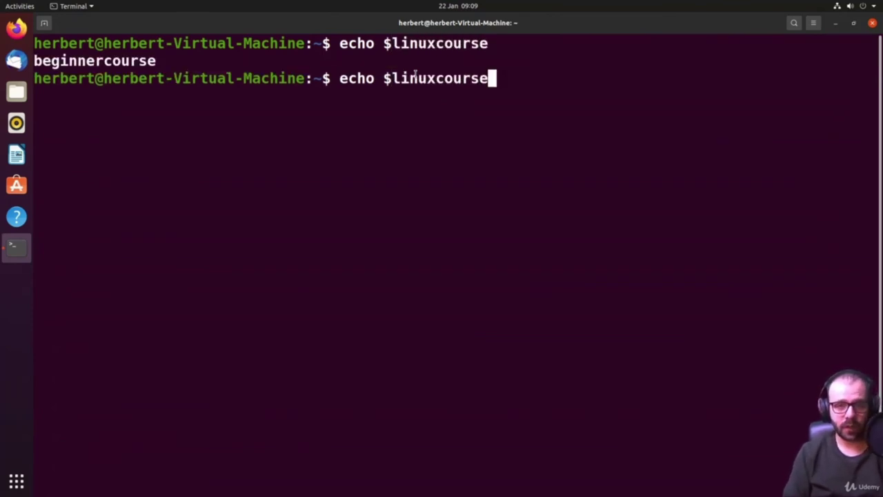
key("BackSpace")
key("BackSpace")
key("BackSpace")
key("BackSpace")
key("BackSpace")
key("BackSpace")
key("BackSpace")
key("BackSpace")
key("BackSpace")
key("BackSpace")
key("BackSpace")
key("BackSpace")
key("BackSpace")
key("BackSpace")
key("BackSpace")
key("BackSpace")
key("BackSpace")
type("showuserrn")
key("BackSpace")
key("BackSpace")
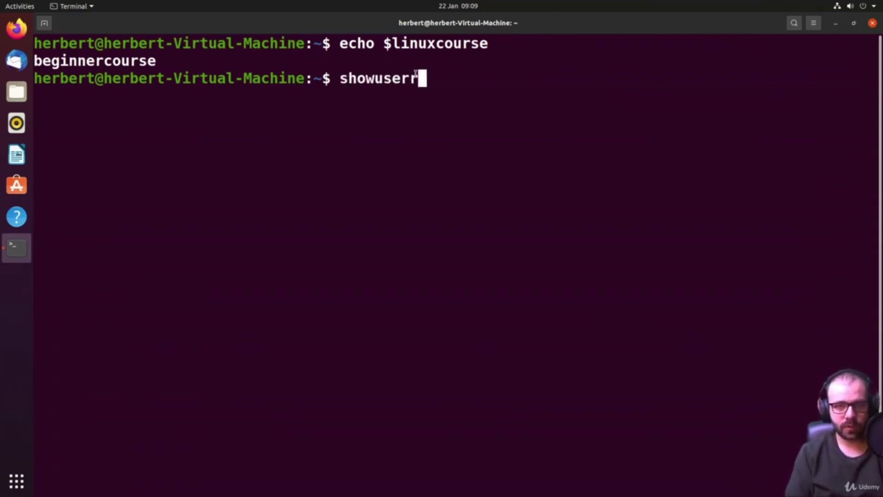
type("name")
key("Return")
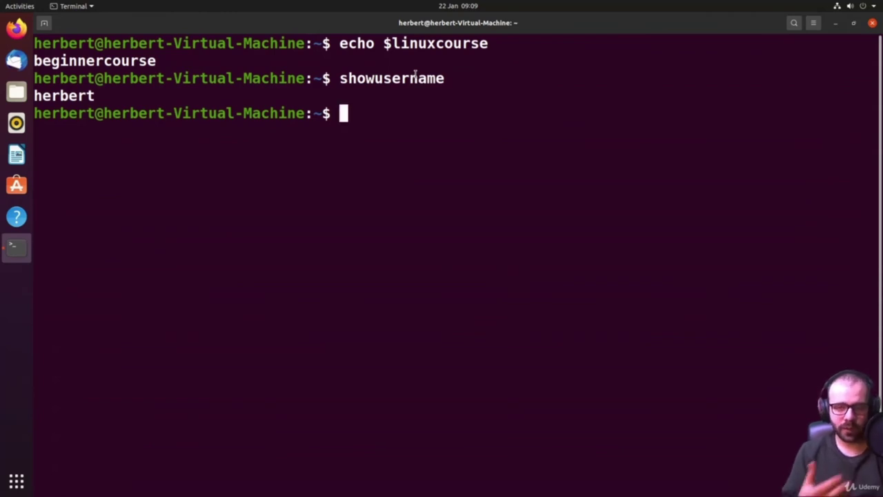
type("exit")
key("Return")
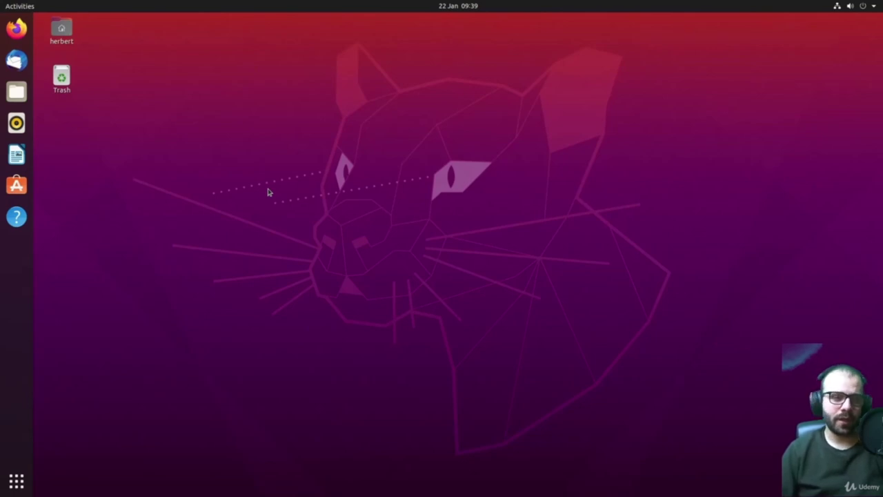
Switch to Firefox, open code.visualstudio.com and save the Visual Studio Code .deb package for Debian and Ubuntu
left_click(14, 38)
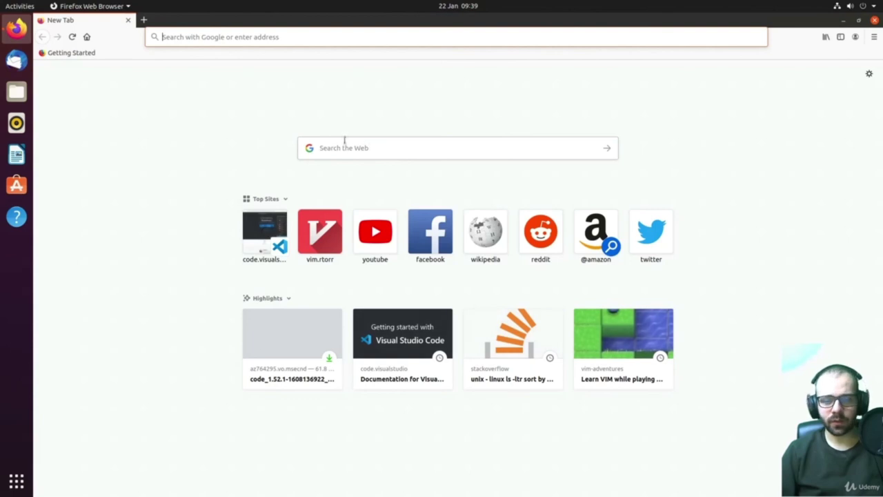
left_click(262, 218)
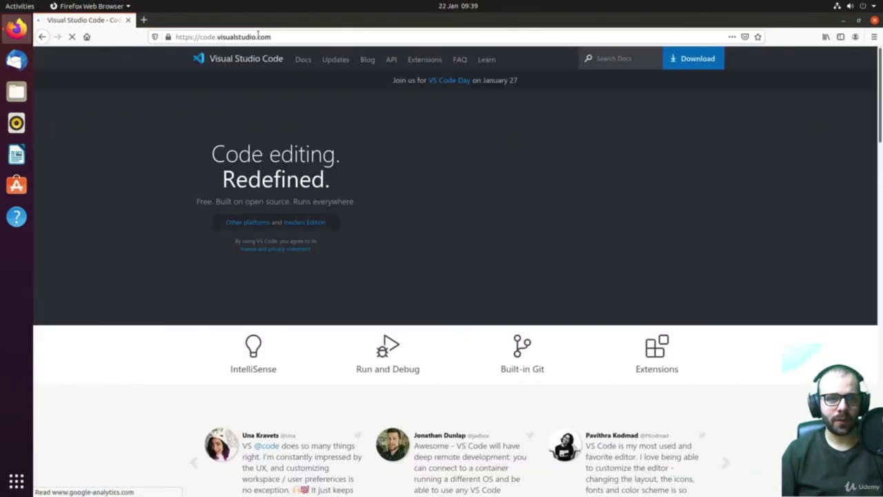
left_click(298, 37)
left_click(155, 243)
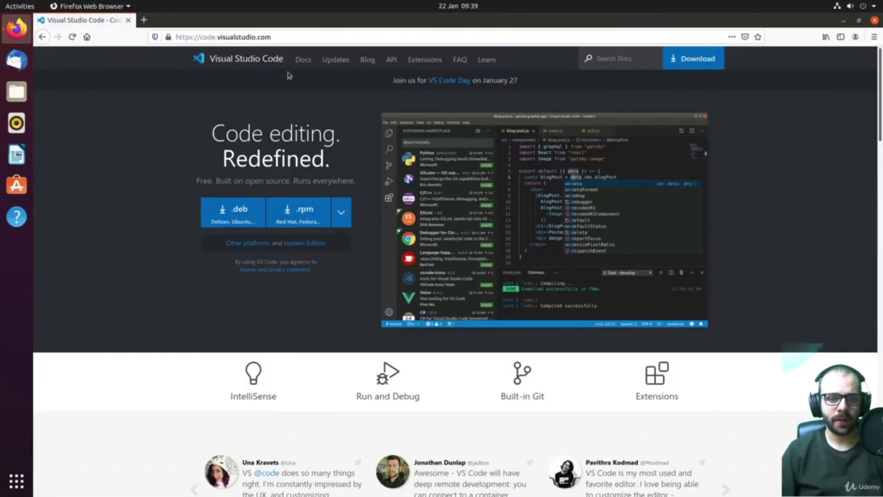
left_click(234, 215)
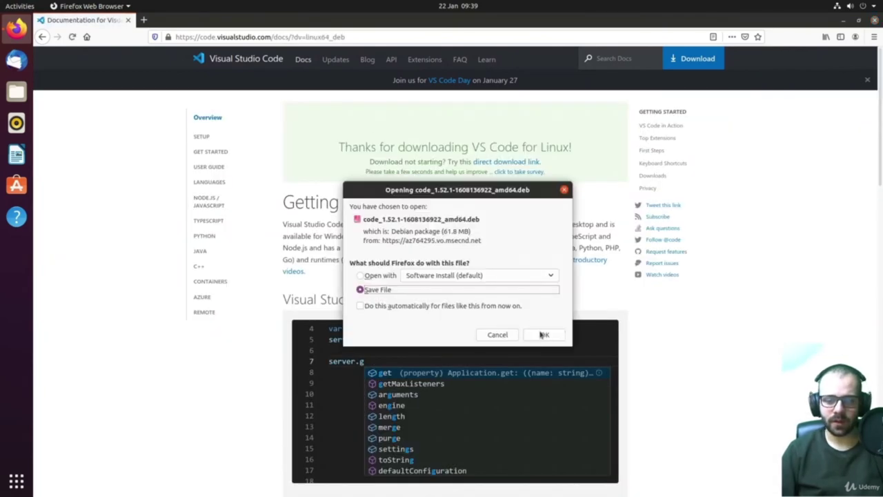
left_click(544, 334)
Show the downloaded package in its Downloads folder and open a terminal in that folder
left_click(811, 37)
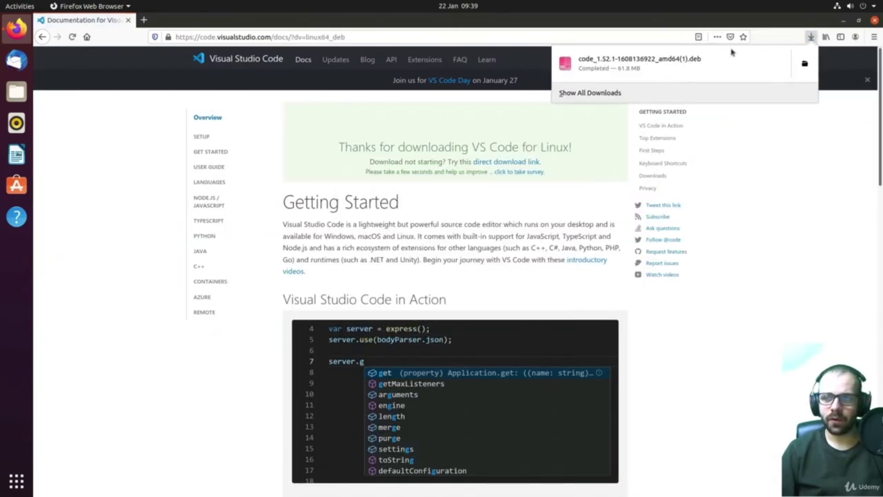
left_click(811, 67)
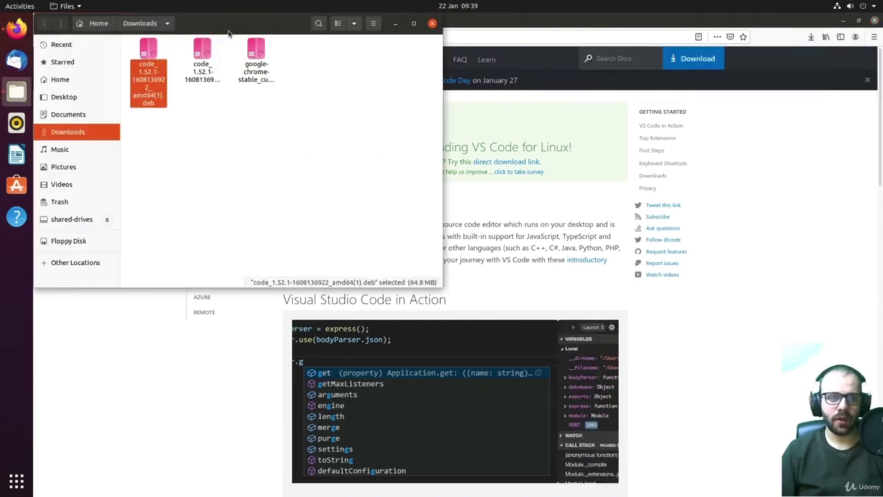
left_click_drag(226, 35, 313, 90)
left_click(301, 142)
left_click(317, 197)
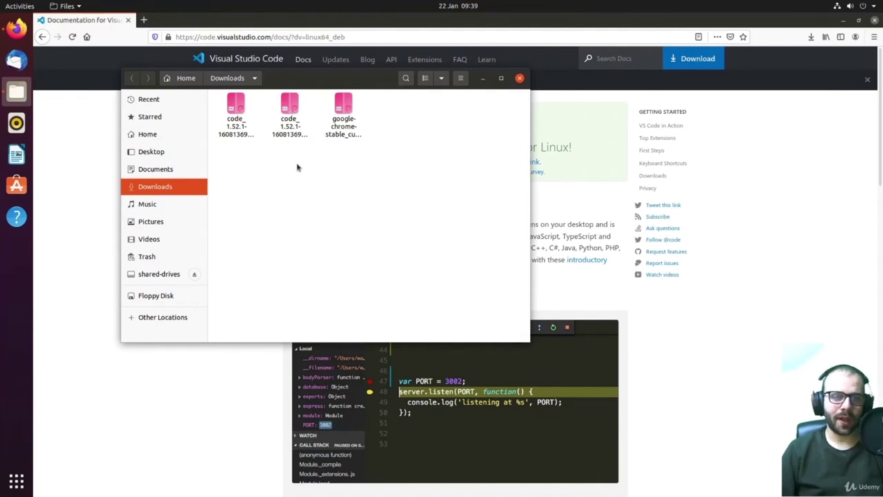
right_click(297, 167)
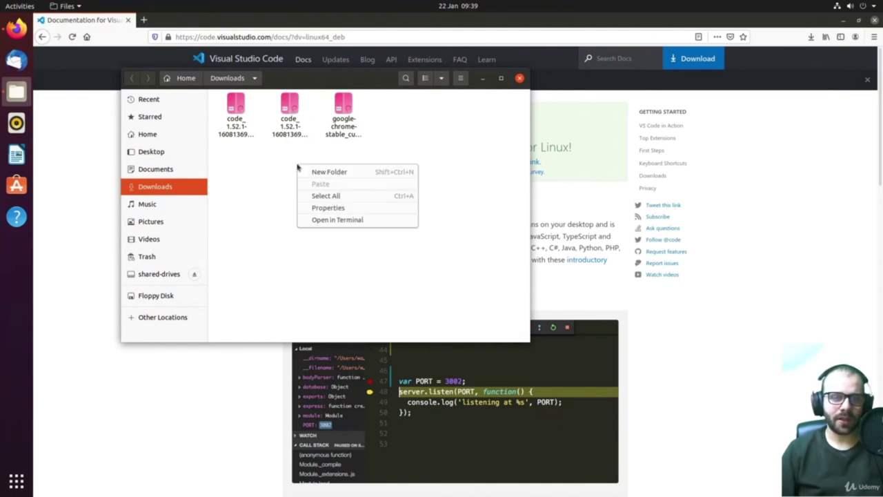
left_click(348, 220)
left_click_drag(282, 31, 308, 70)
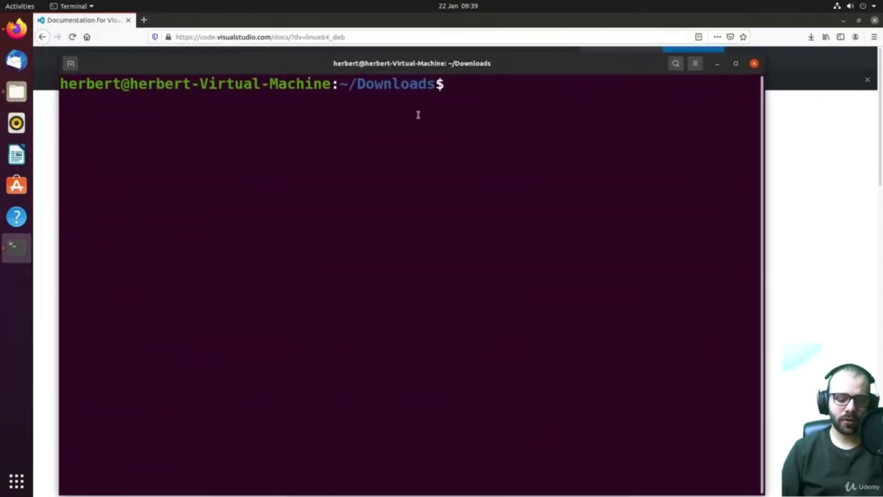
Go up to the home directory with cd .. and return with cd Downloads/
type("cd .")
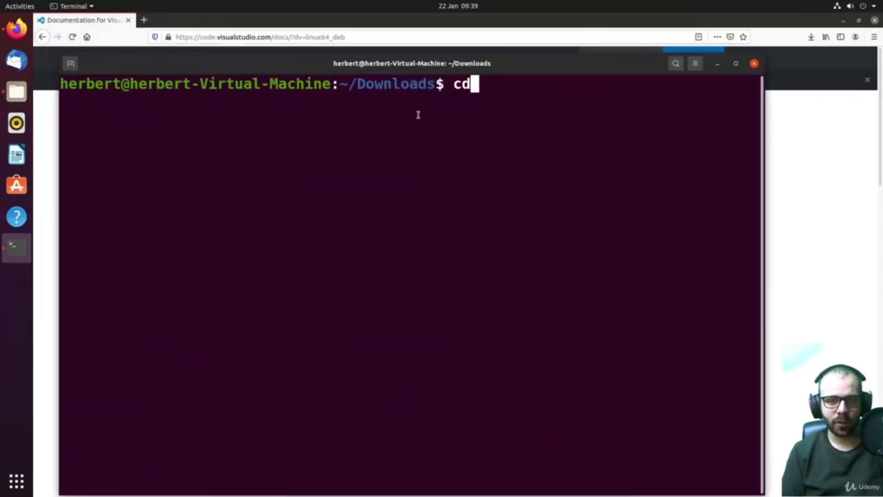
type(".")
key("Return")
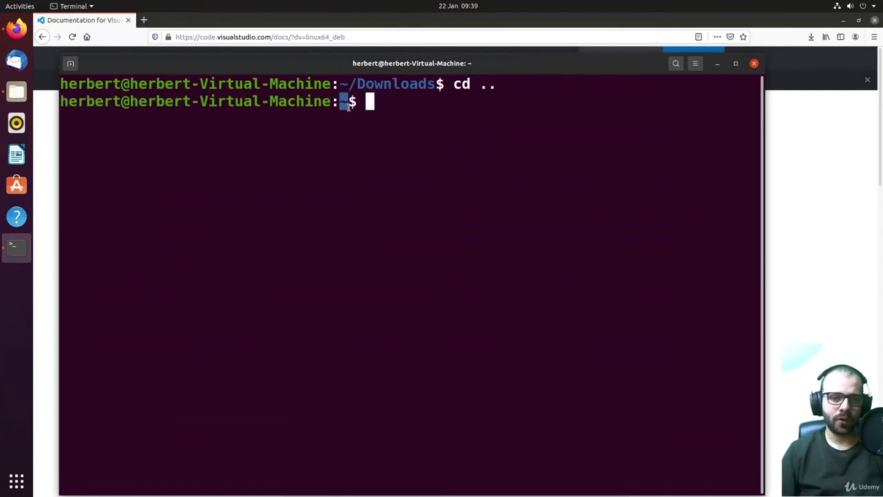
type("cd Dow")
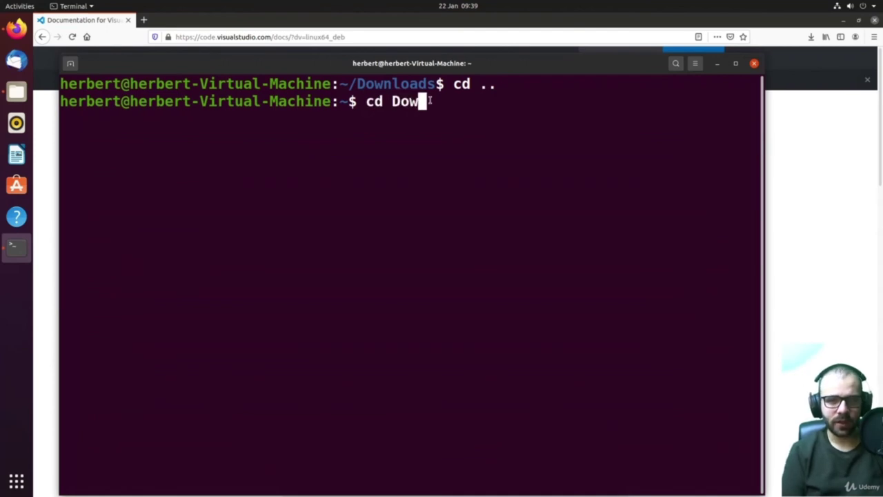
key("Tab")
key("Return")
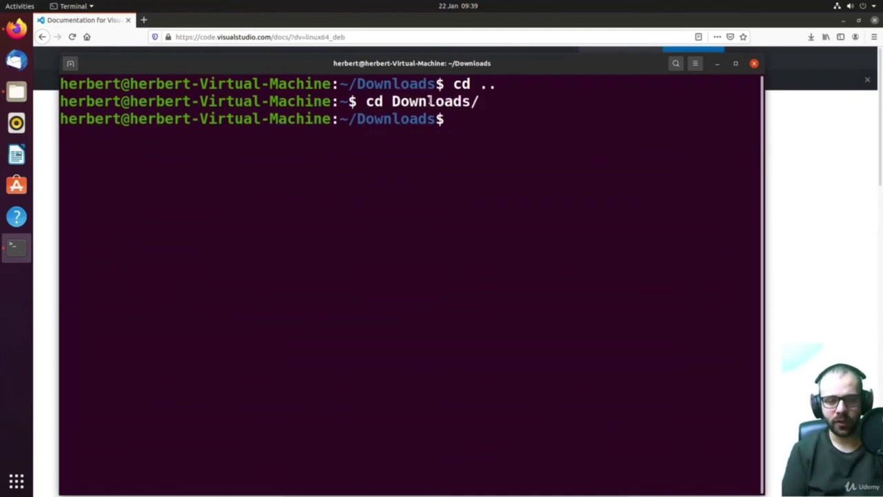
List the Downloads folder with ls and examine the names of the two VS Code packages
type("ls")
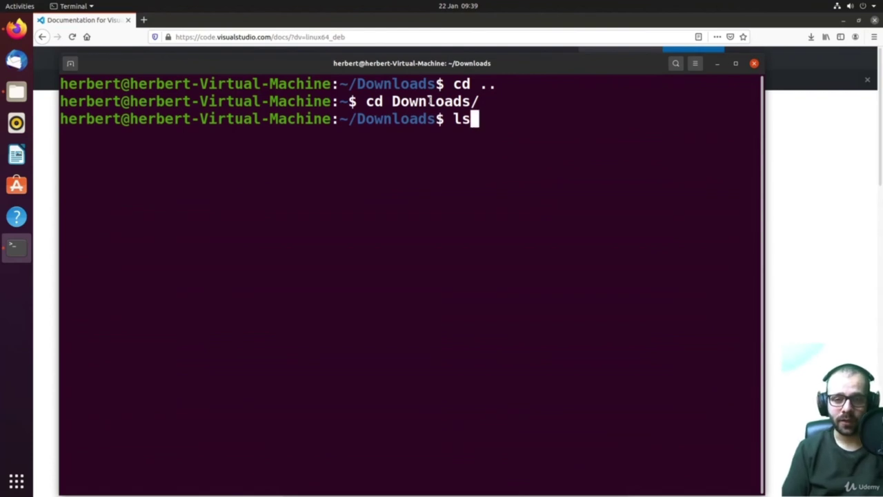
key("Return")
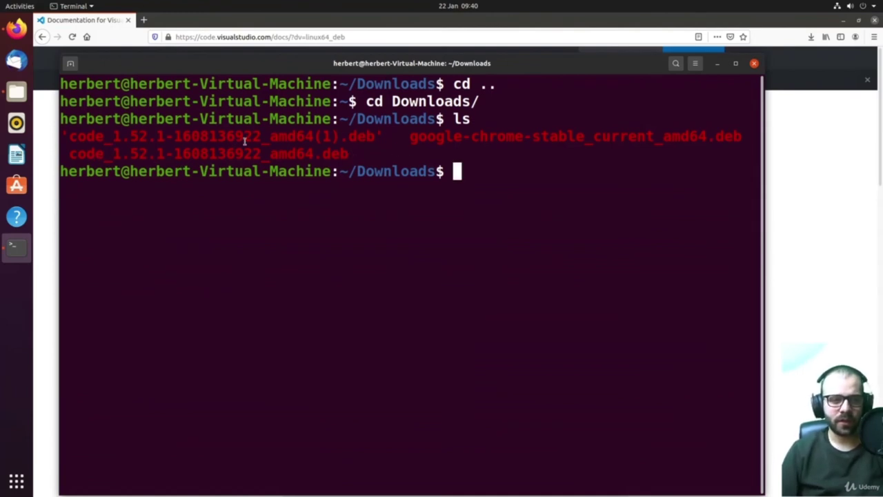
mouse_move(70, 137)
left_mouse_down()
mouse_move(354, 136)
mouse_move(145, 161)
mouse_move(73, 153)
left_mouse_up()
left_click(357, 151)
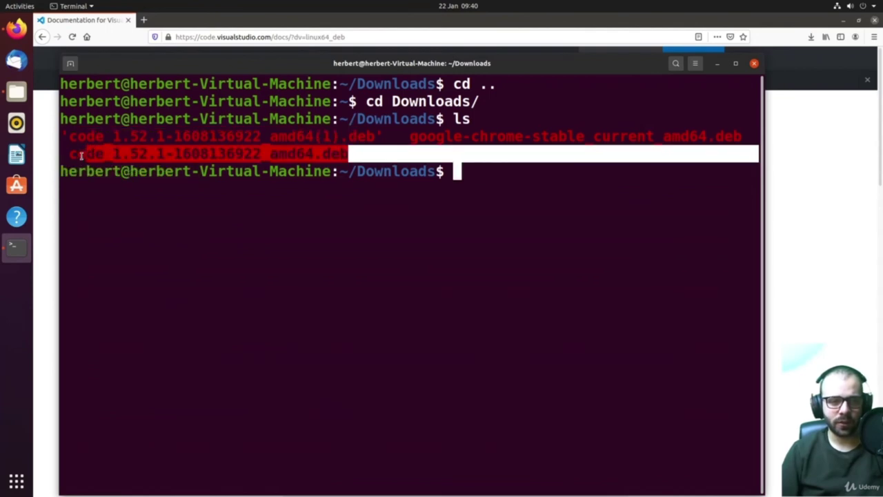
left_click(505, 171)
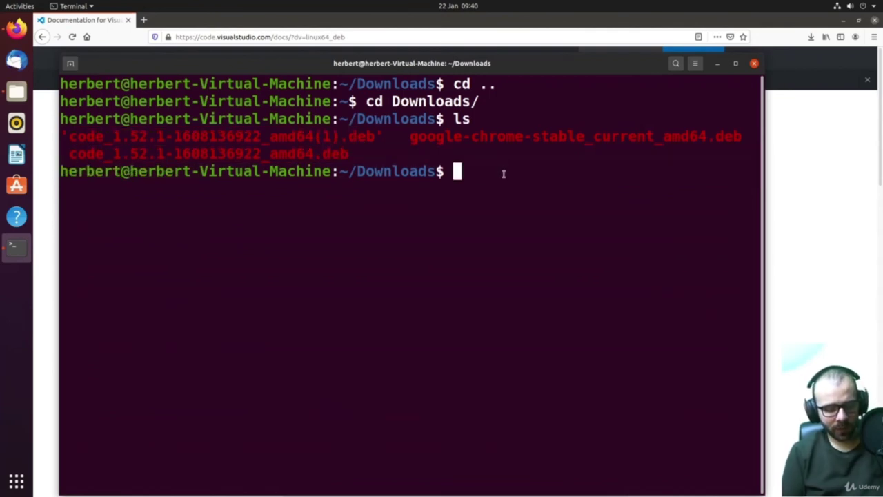
type("sudo ")
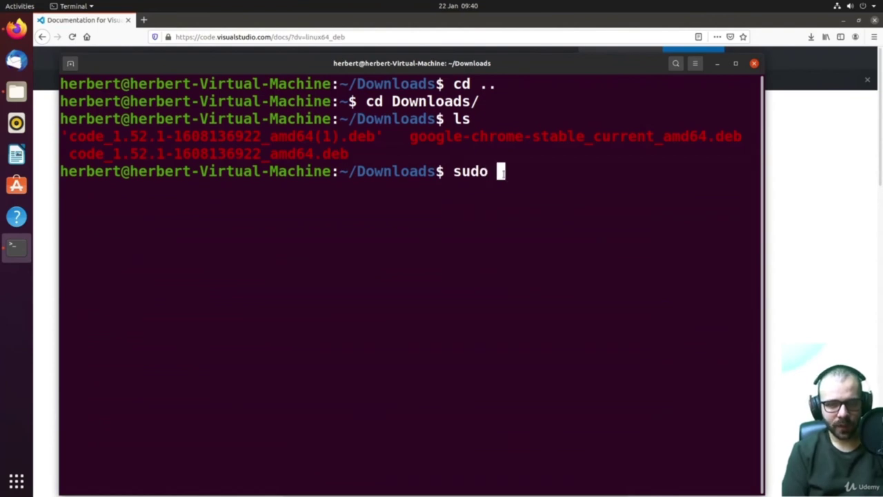
type("dpkg")
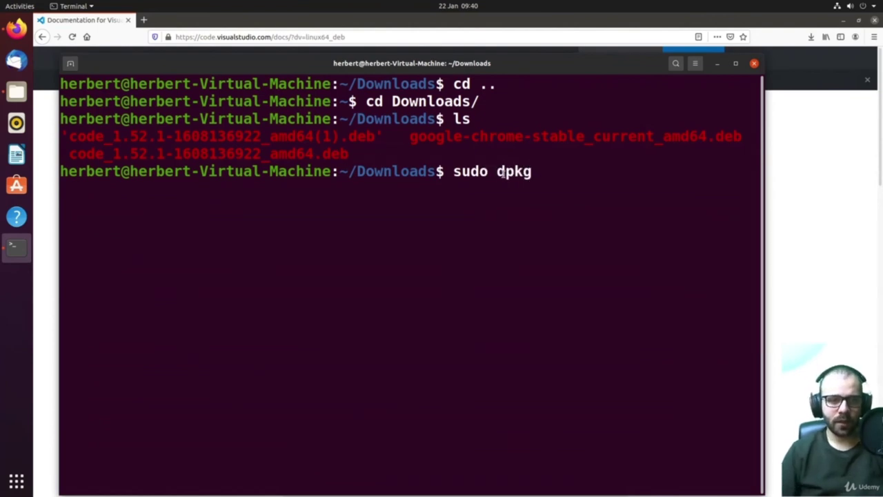
left_click_drag(70, 154, 349, 153)
key("ctrl+c")
right_click(345, 154)
key("Escape")
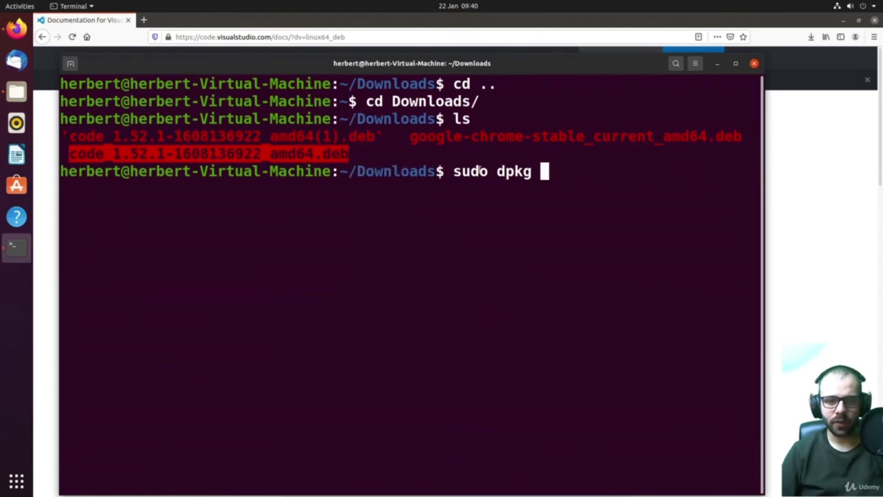
right_click(608, 179)
left_click(630, 206)
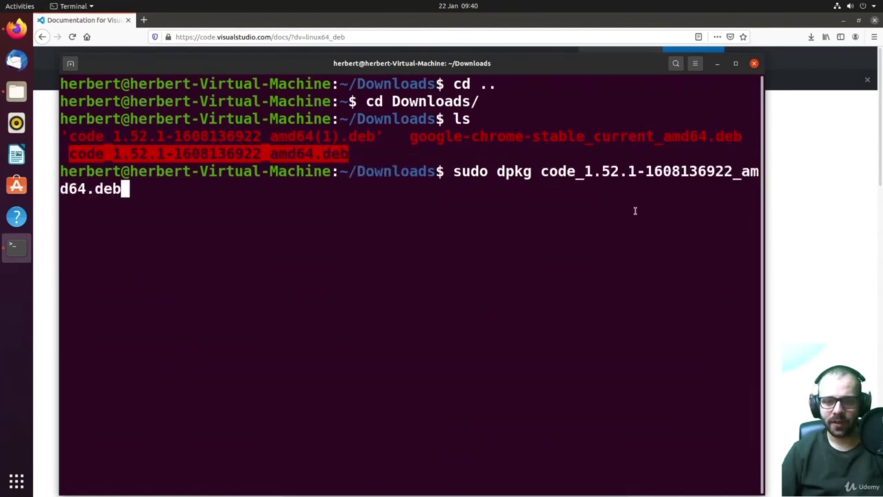
Insert the -i option between dpkg and the package file name
key("Left")
key("Left")
key("Left")
key("Right")
key("Right")
key("Left")
key("Left")
key("Left")
key("Left")
key("Left")
key("Left")
key("Left")
key("Left")
key("Left")
key("Left")
key("Left")
key("Left")
key("Left")
key("Left")
key("Left")
key("Left")
key("Left")
key("Left")
key("Left")
key("Left")
key("Left")
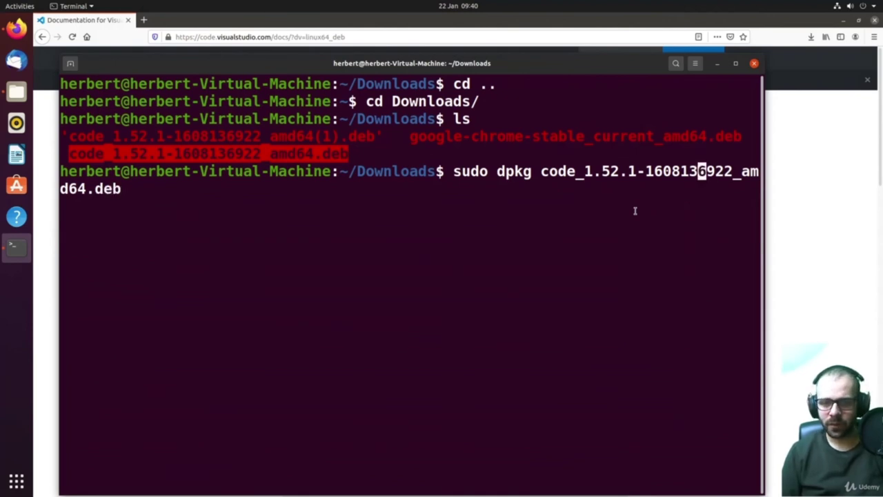
type("-i")
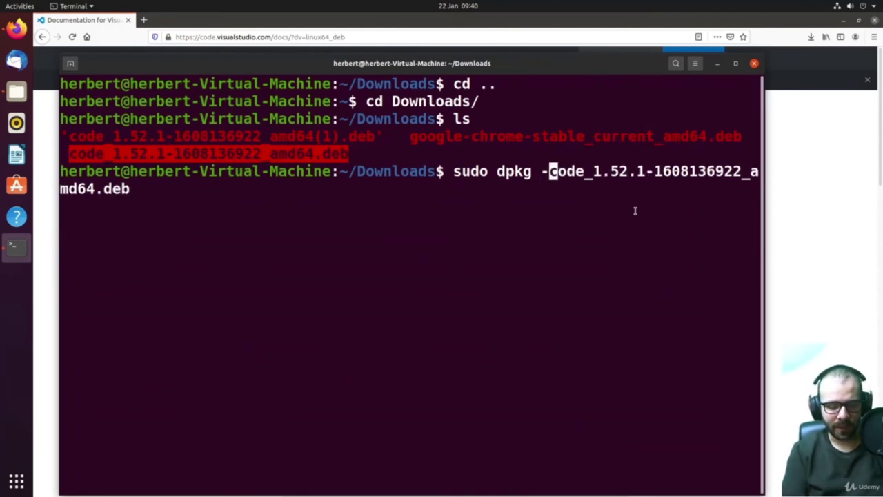
key("Right")
key("Right")
key("Right")
key("Right")
key("Right")
key("Right")
key("Right")
key("Right")
key("Right")
key("Right")
key("Right")
key("Right")
key("Right")
key("Right")
key("Right")
key("Right")
key("Right")
key("Right")
key("Right")
key("Right")
key("Right")
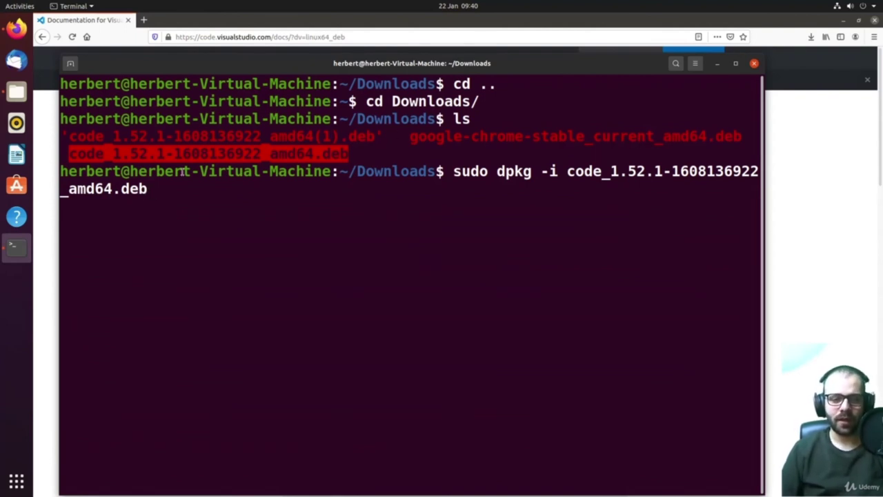
Run the dpkg install command, enter the sudo password and close the terminal with exit
key("Return")
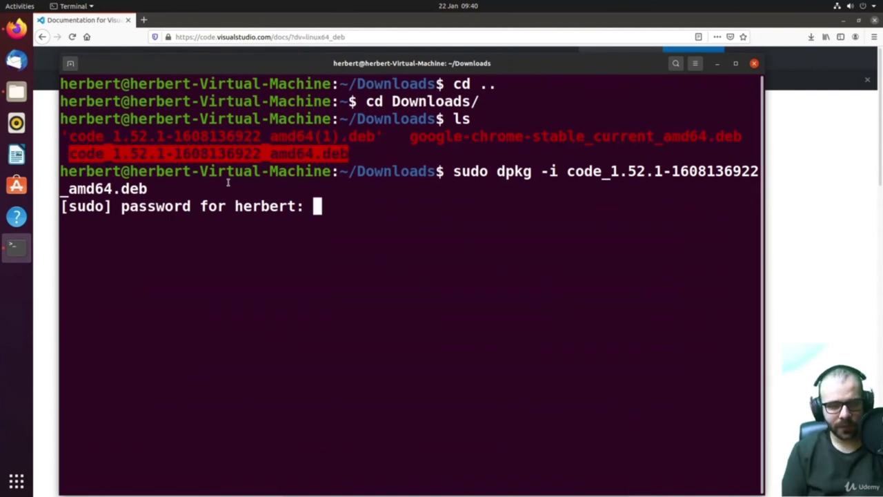
key("Return")
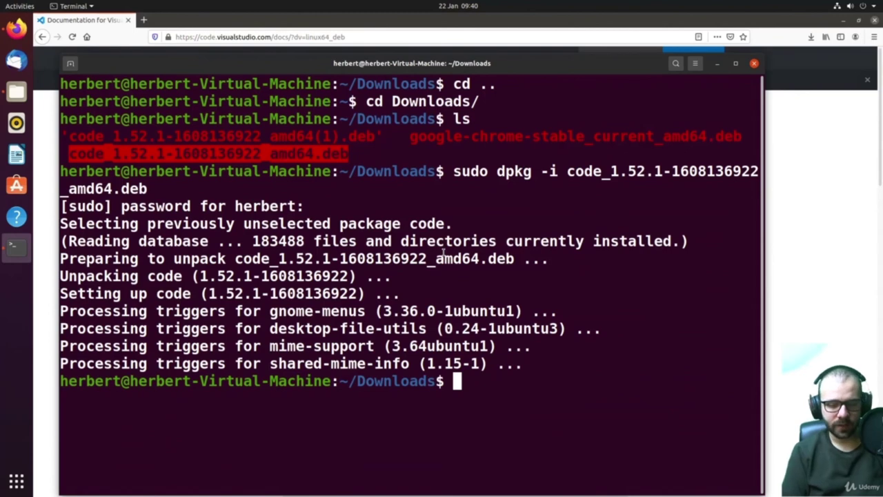
type("exit")
key("Return")
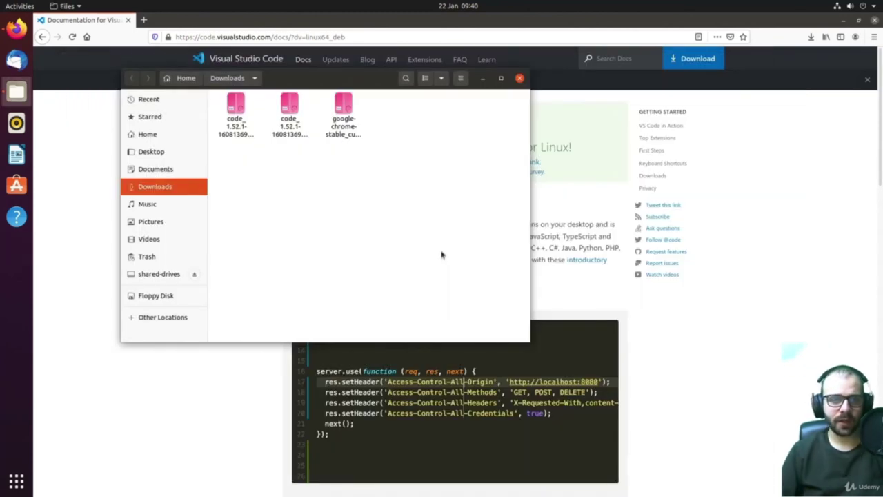
Clear the file manager and browser windows off the desktop and launch Visual Studio Code by searching applications for "code"
left_click(518, 79)
left_click(17, 27)
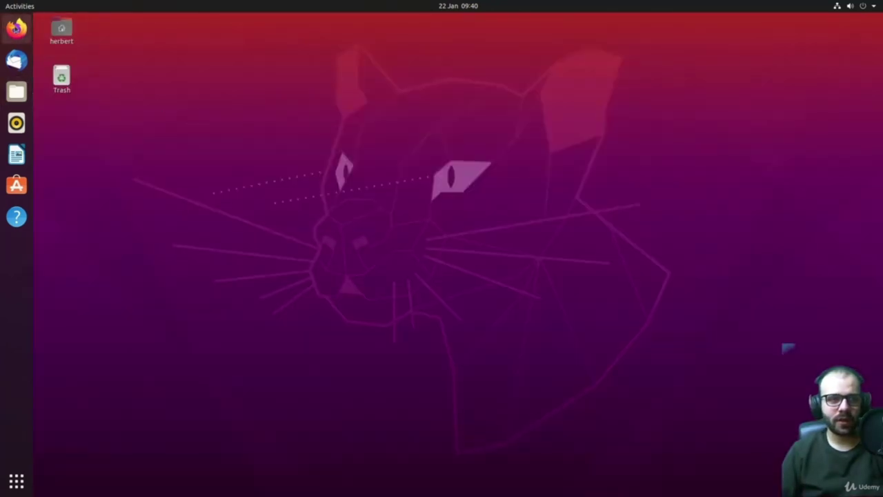
left_click(19, 6)
type("code")
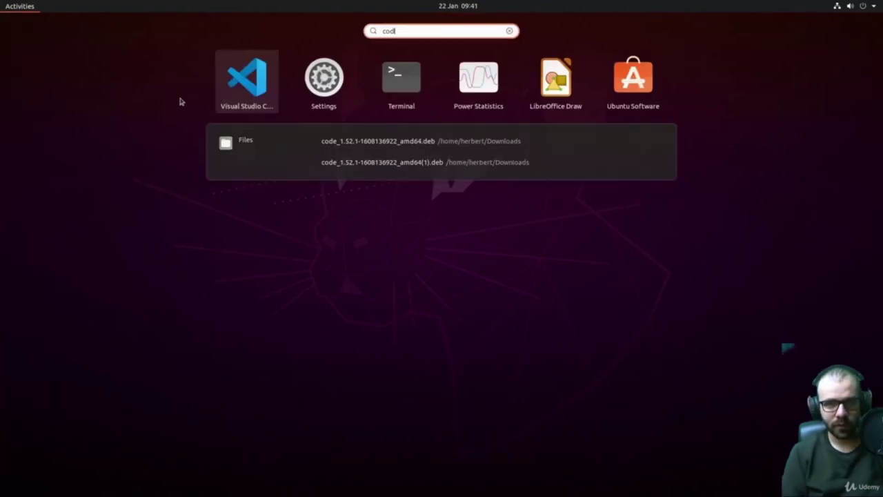
left_click(451, 93)
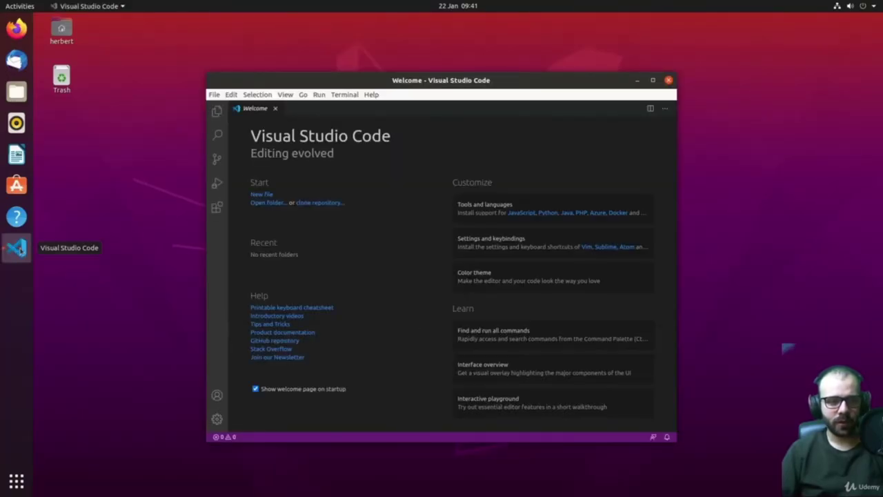
Add Visual Studio Code to the dock favorites and restart it from there in a maximized window
right_click(18, 248)
left_click(73, 268)
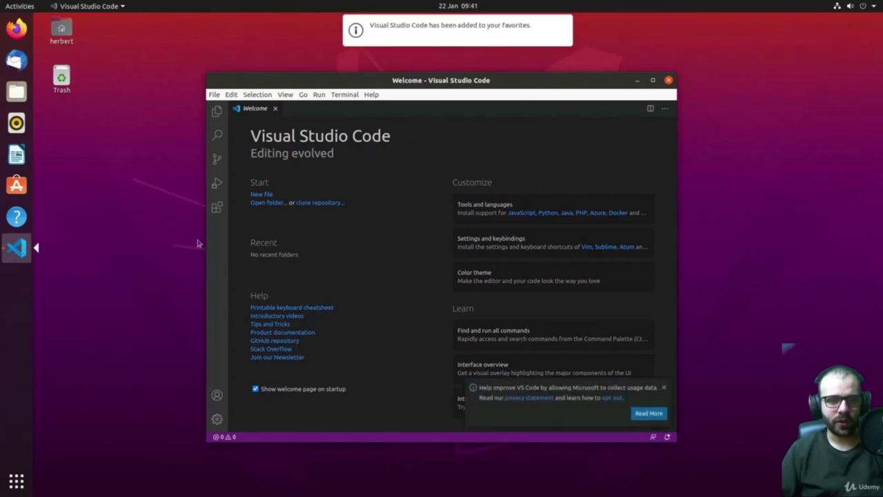
left_click(668, 81)
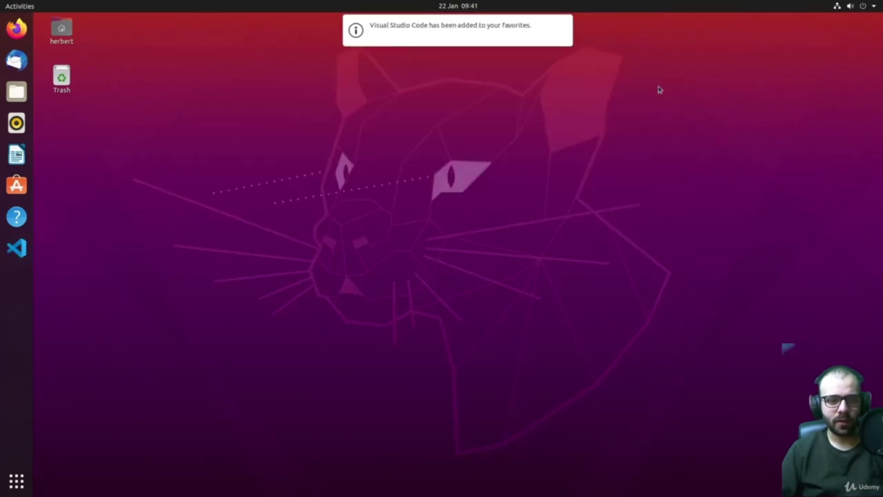
left_click(17, 247)
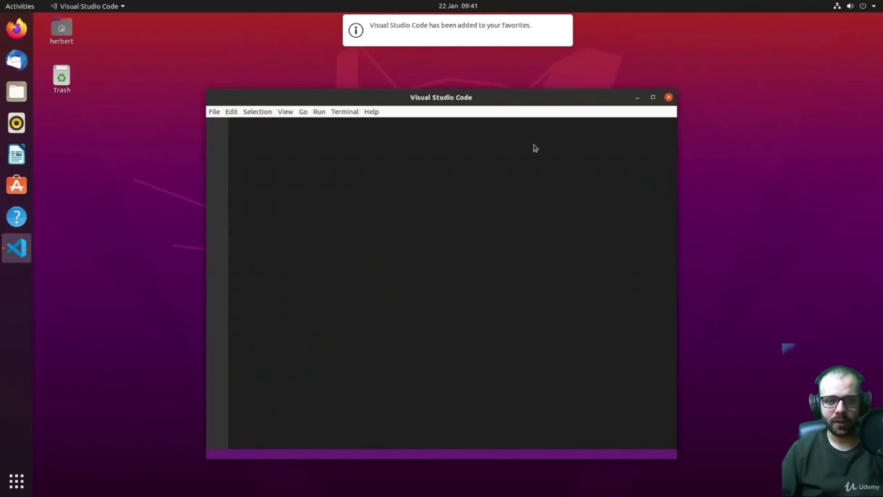
left_click(652, 97)
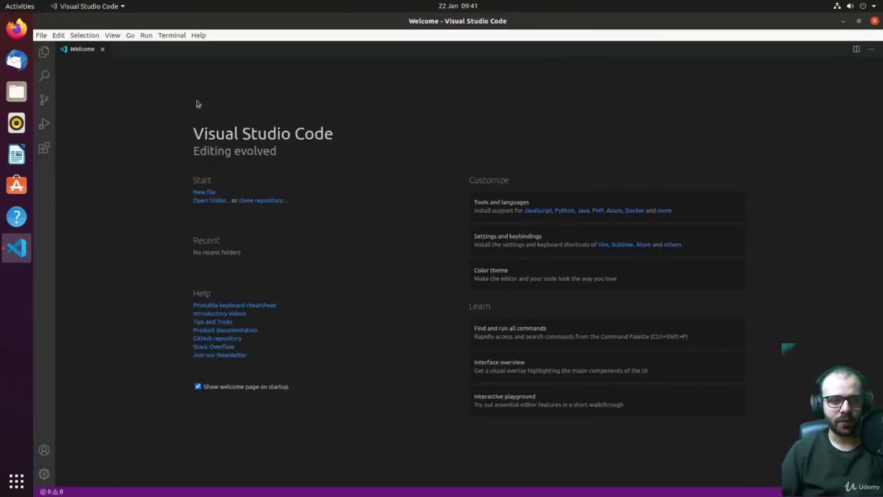
Create a folder named bashscripts in the home directory, open it as the workspace and close the Welcome page
left_click(215, 204)
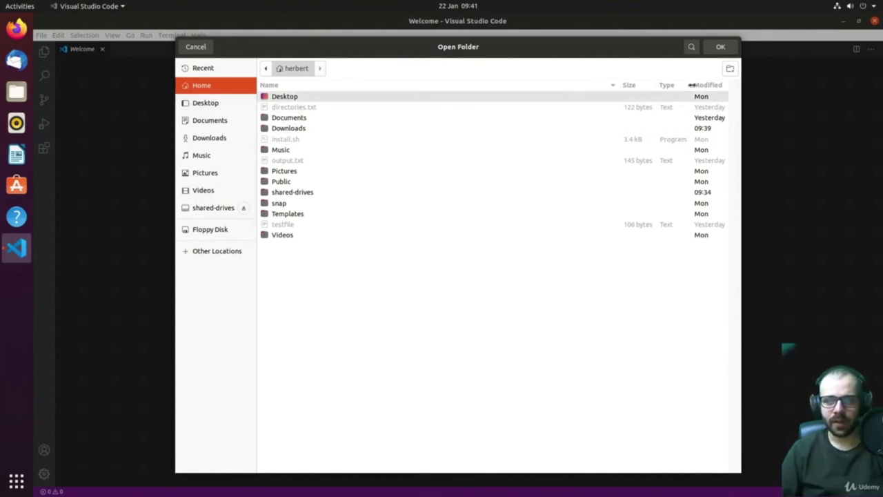
left_click(730, 69)
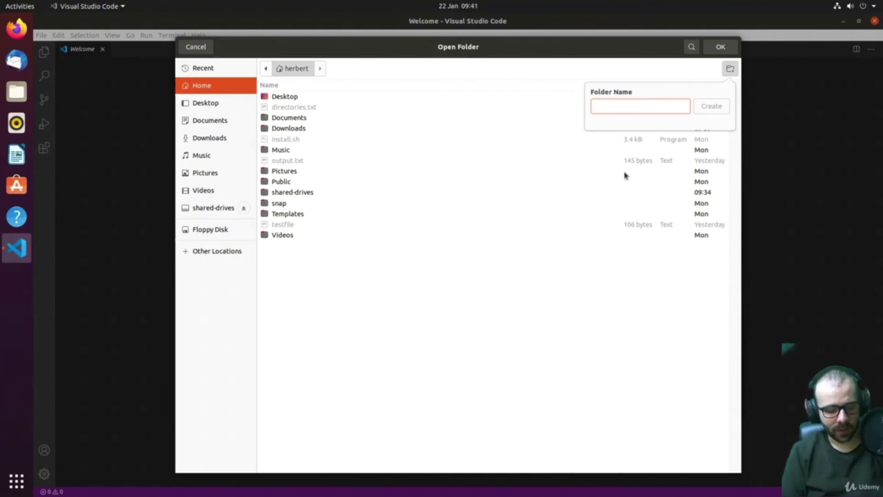
type("ba")
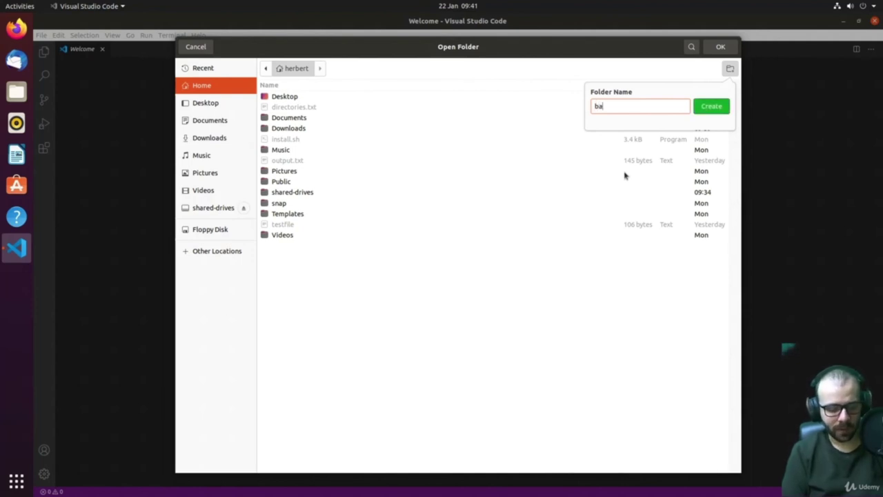
type("shscripts")
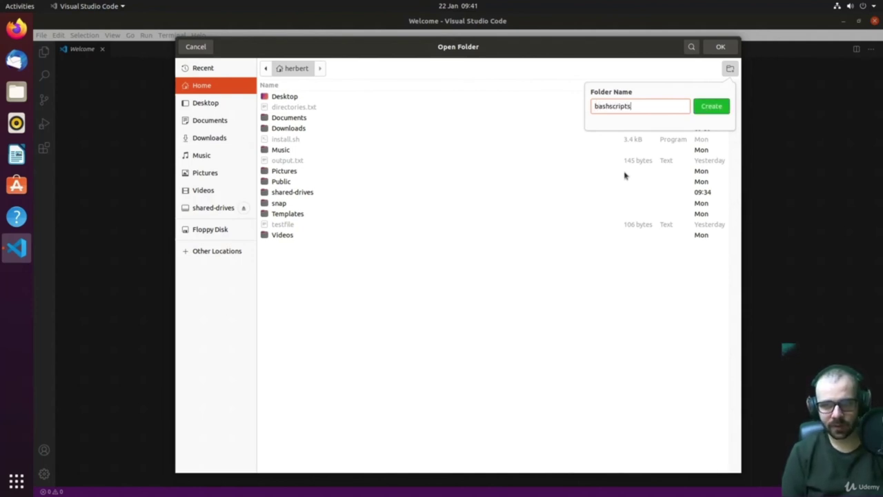
key("Return")
left_click(720, 46)
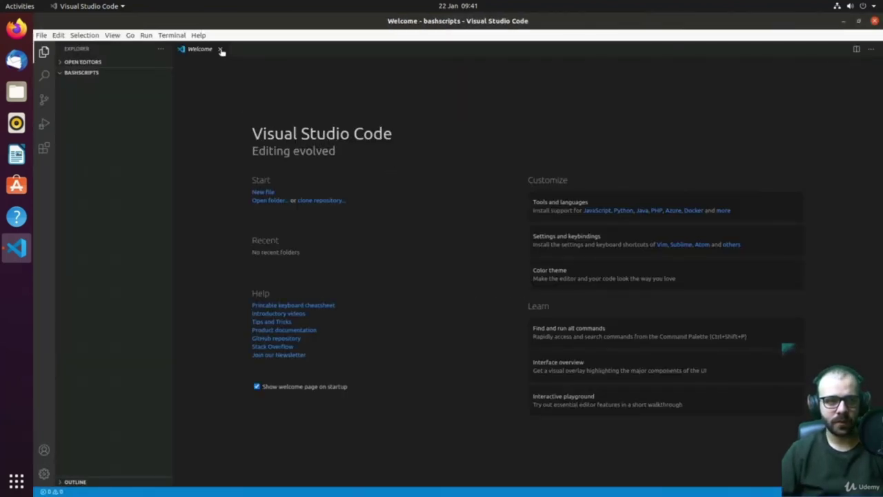
left_click(220, 49)
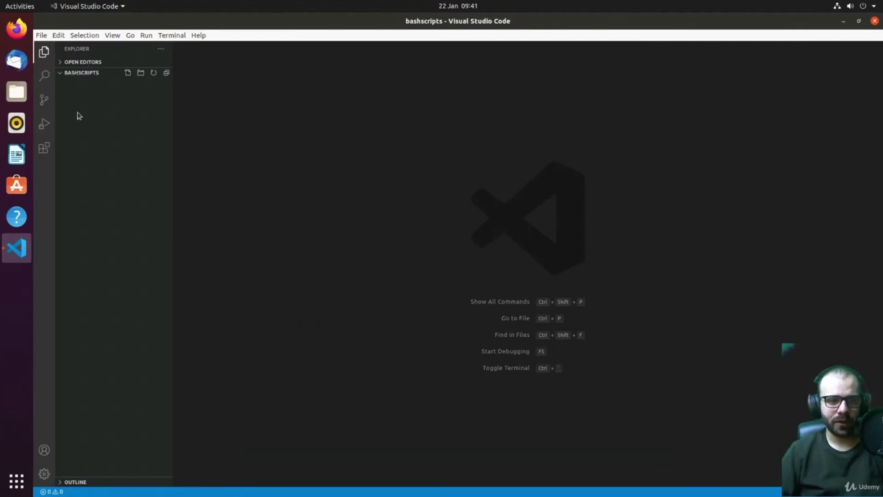
Search the extensions for bash, install the Bash Debug extension by rogalmic and close its details page
left_click(44, 149)
type("bash")
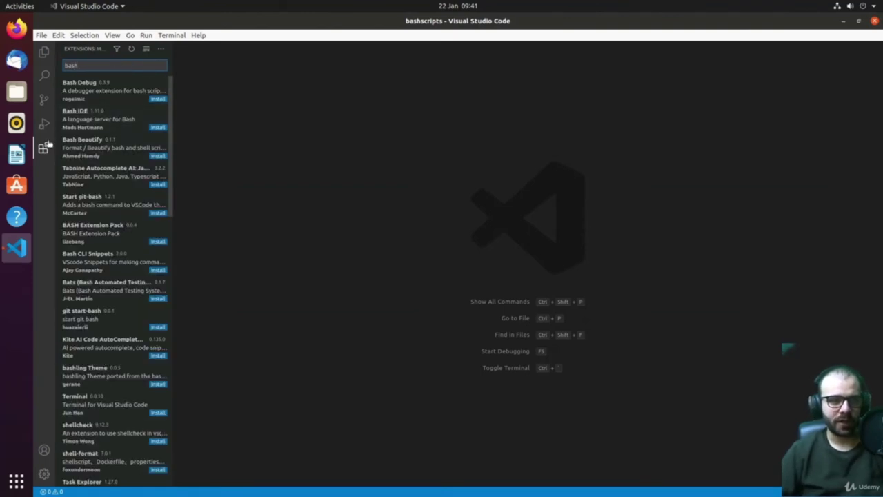
left_click(101, 97)
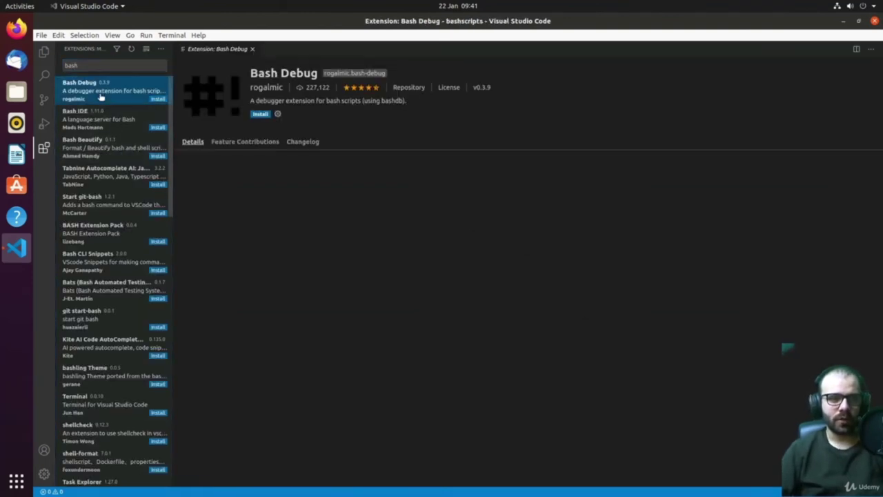
left_click(259, 114)
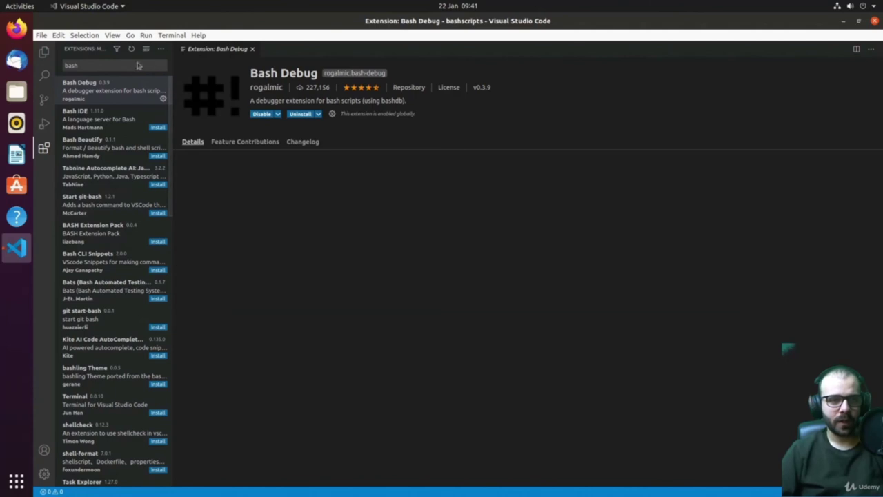
left_click(253, 52)
Return to the file explorer and open a new integrated terminal for the bashscripts folder
key("ctrl+shift+e")
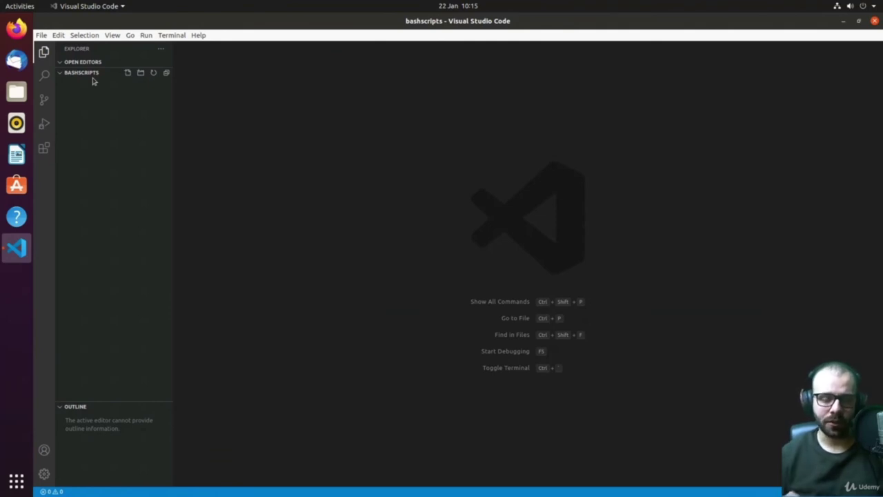
left_click(173, 36)
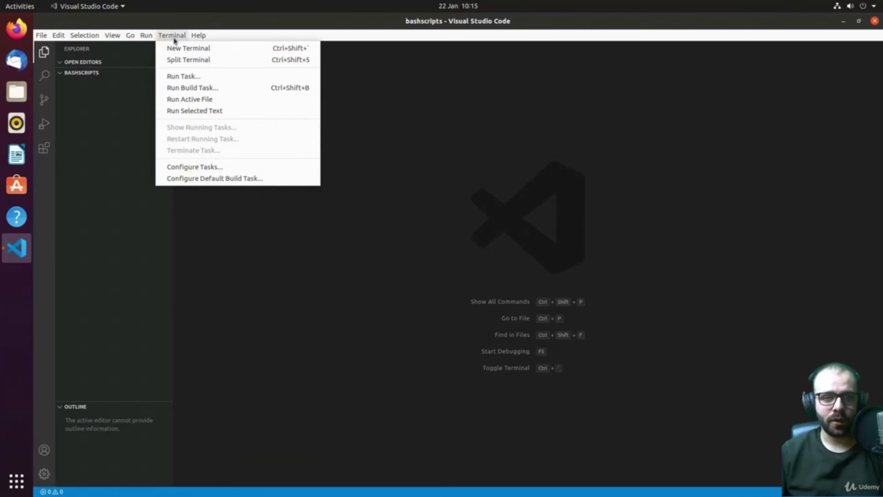
left_click(187, 49)
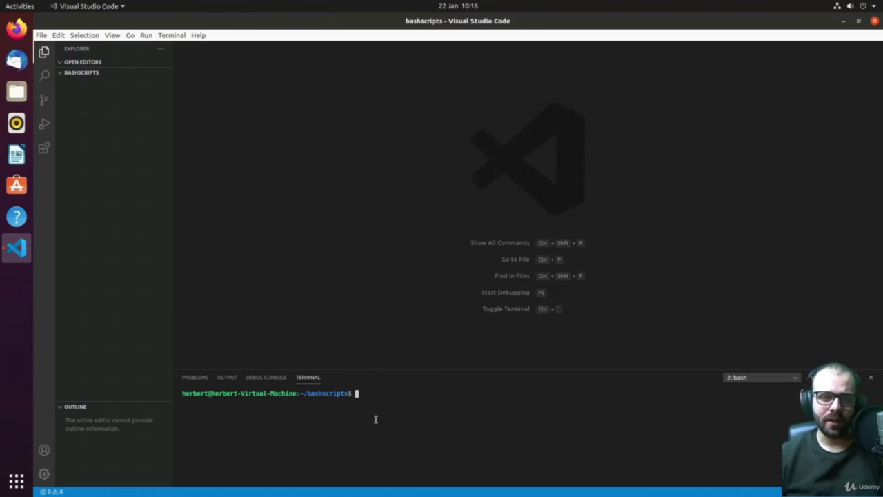
Create a new file named timeprint.sh in the bashscripts folder
mouse_move(141, 72)
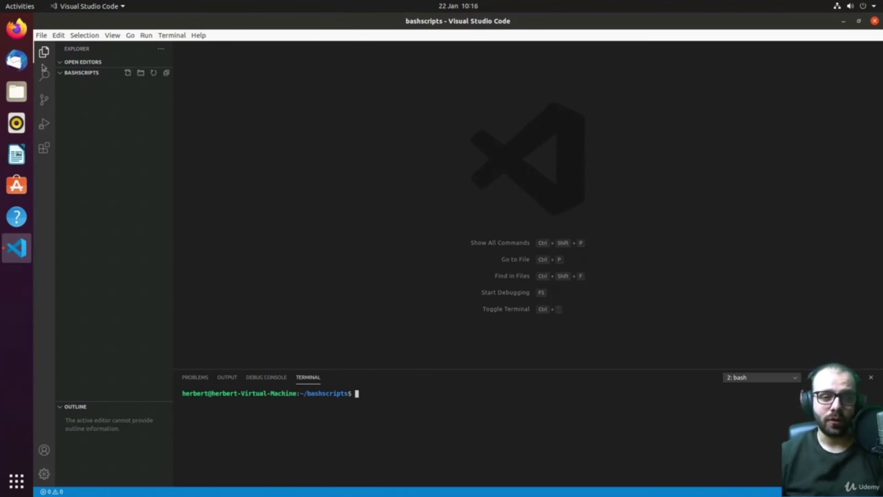
left_click(95, 89)
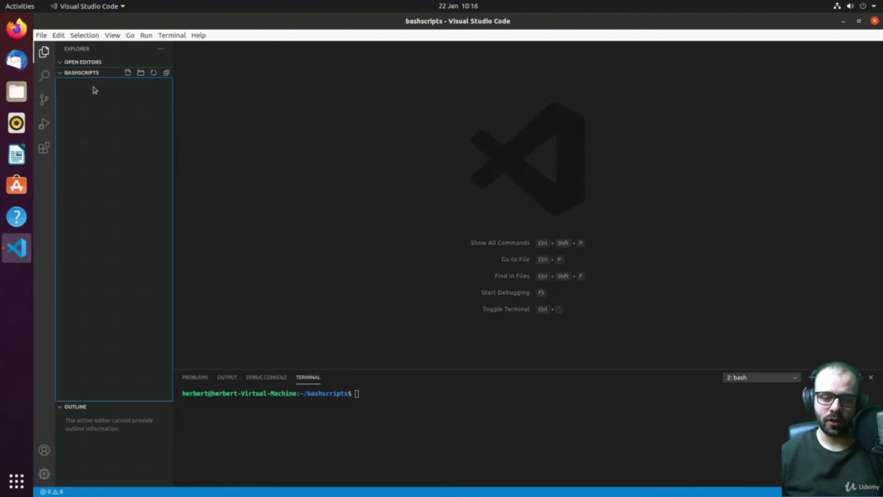
left_click(128, 73)
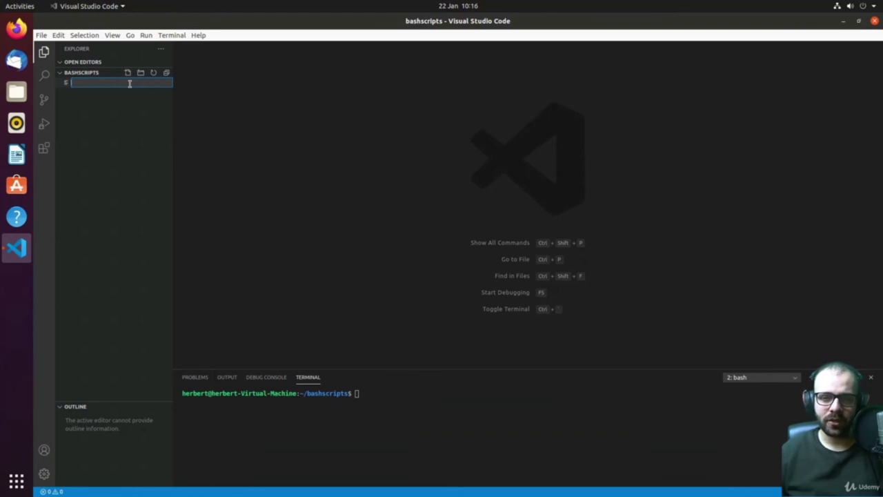
type("time")
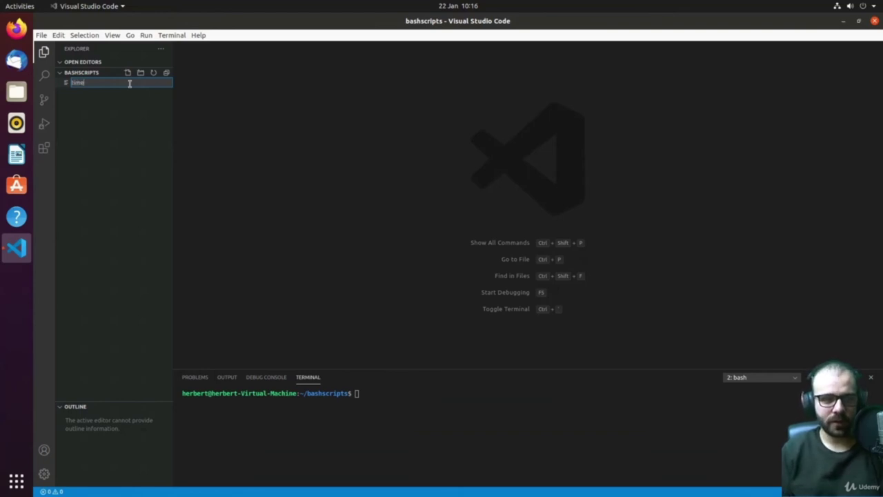
type("zone")
key("BackSpace")
key("BackSpace")
key("BackSpace")
type("int.sh")
key("Return")
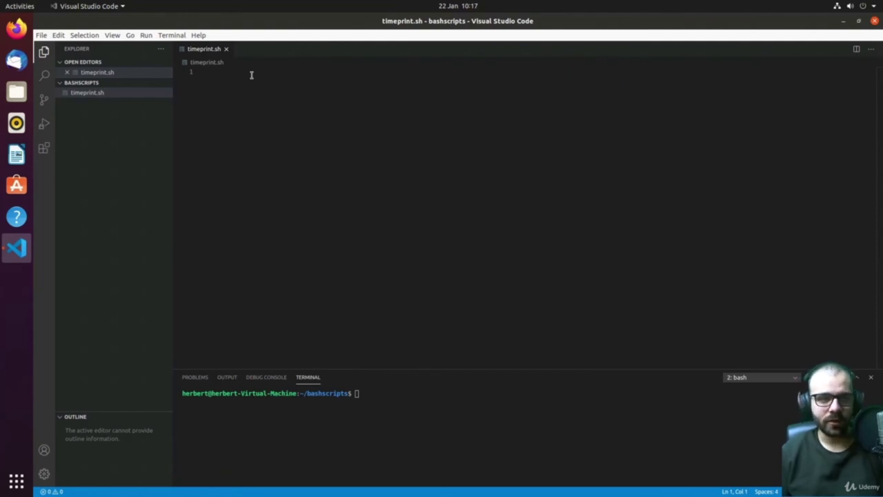
Write the shebang #!/bin/bash as the first line of timeprint.sh
type("#!")
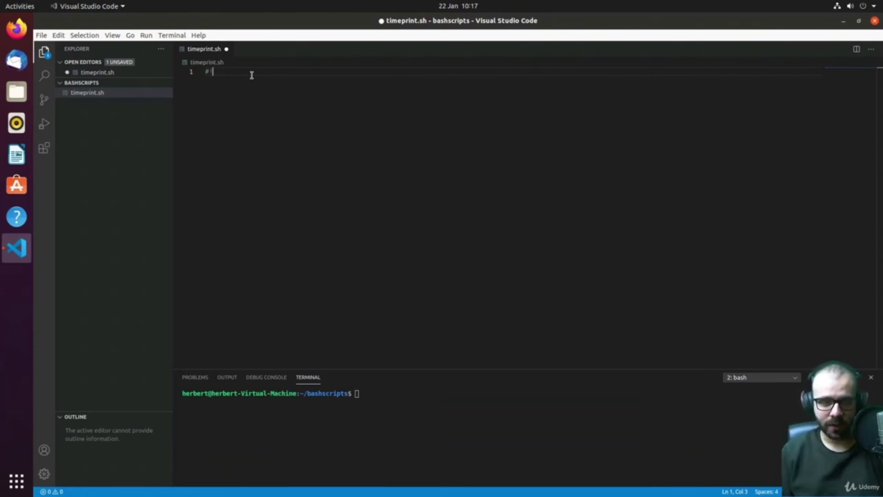
type("/bin")
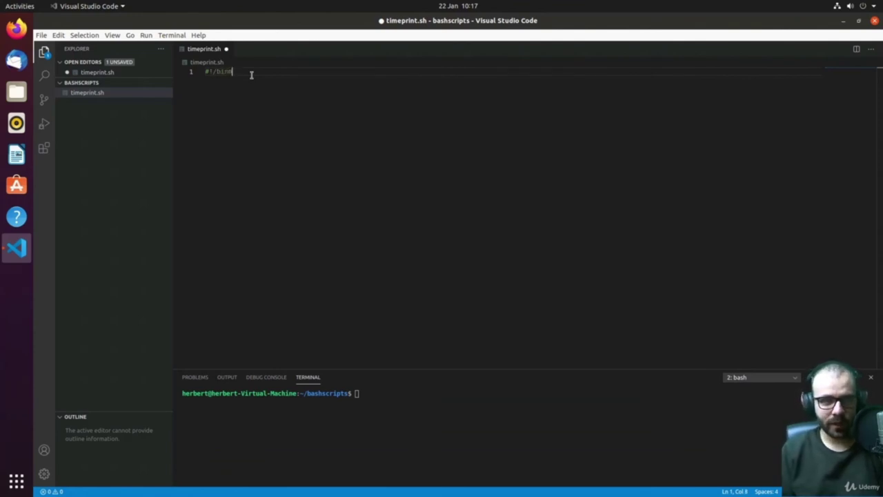
type("/bash")
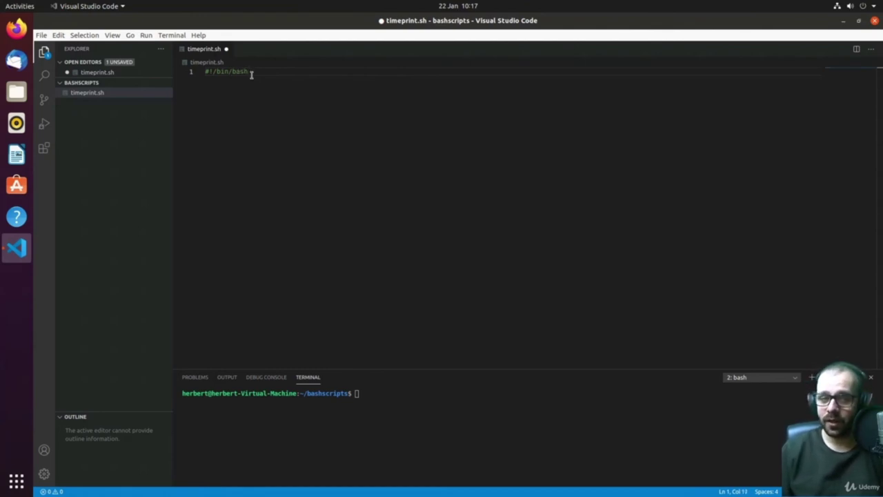
key("Return")
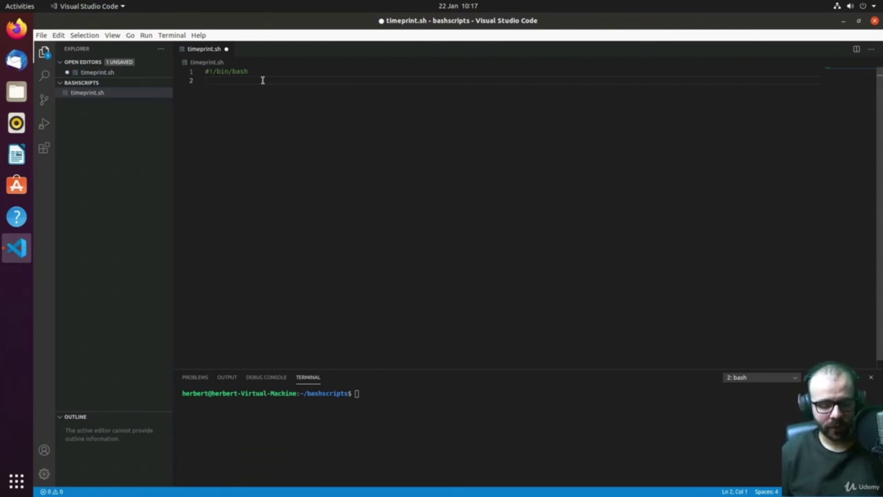
Add the command touch timefile.txt on line 2 of the script, followed by a blank line
type("to")
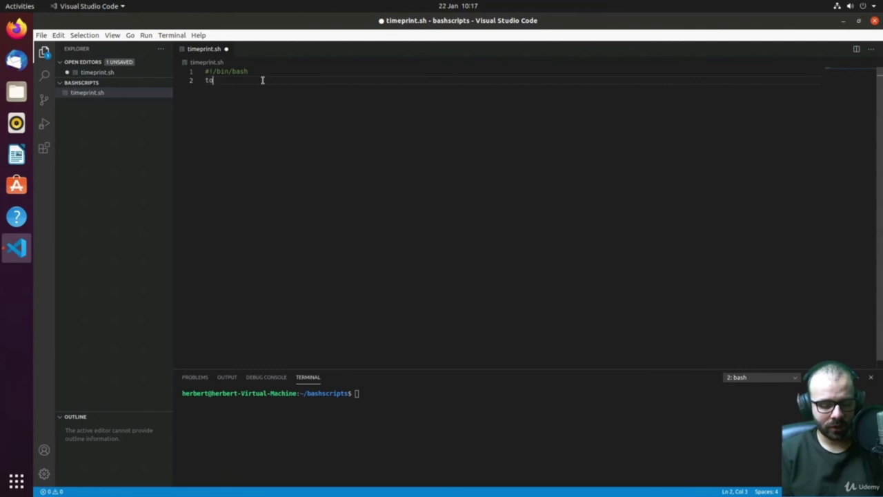
type("uch time")
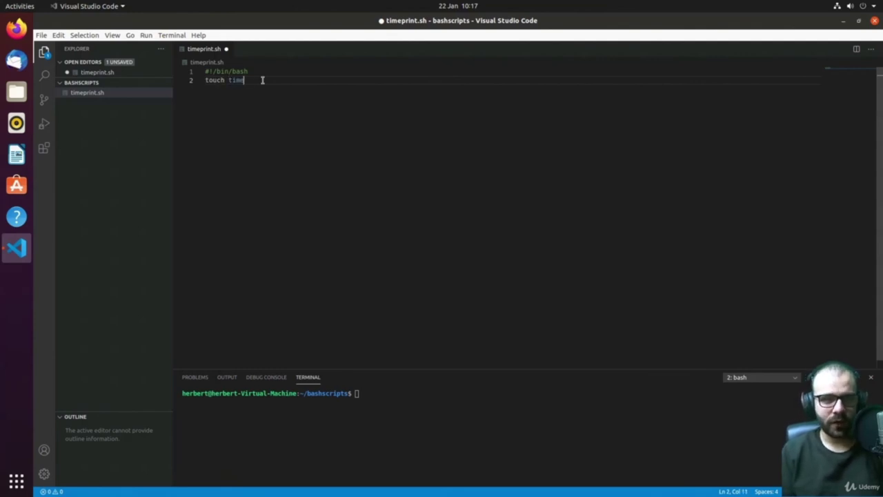
type("file.txt")
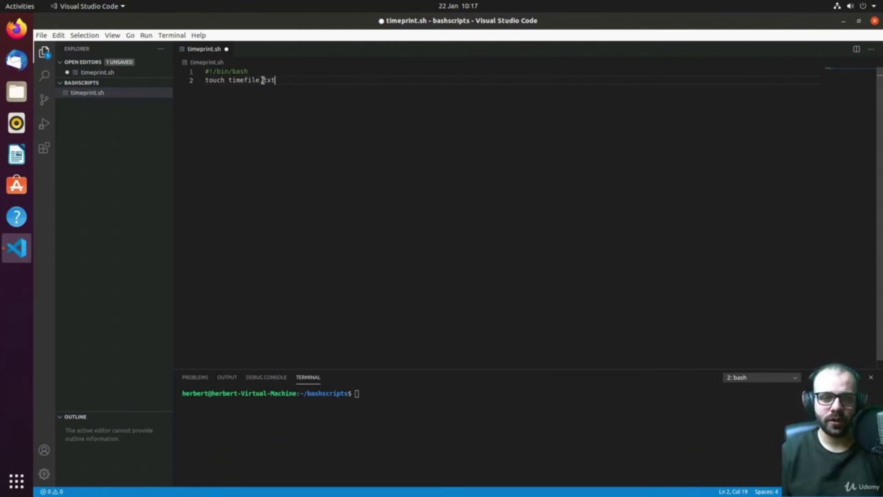
key("Return")
key("Return")
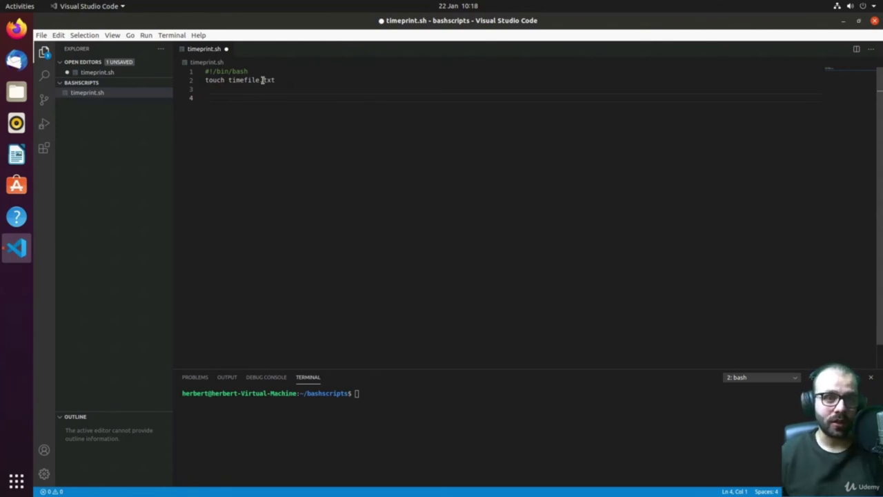
Start an endless loop on line 4 with while true; do and begin line 5 with the date command
type("whi")
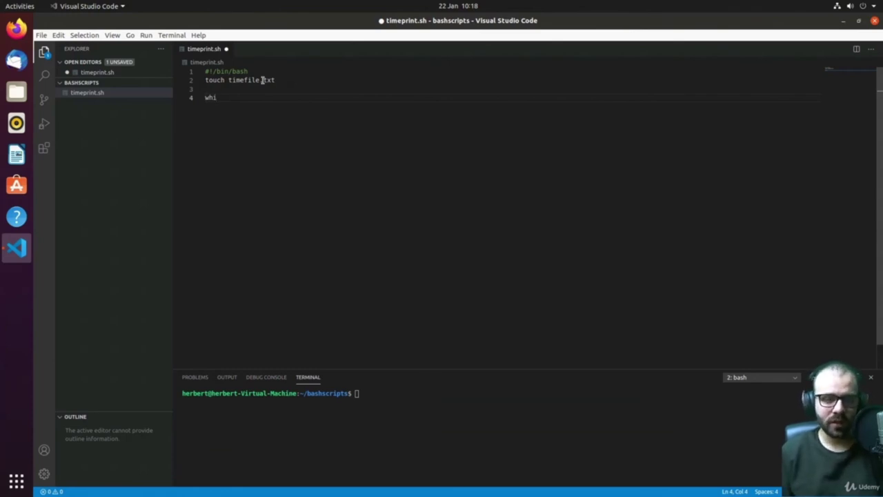
type("le true")
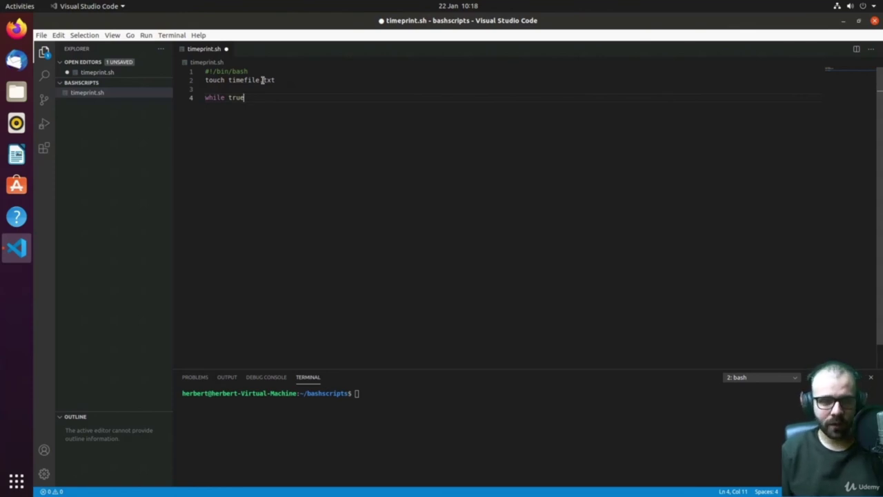
type("; ")
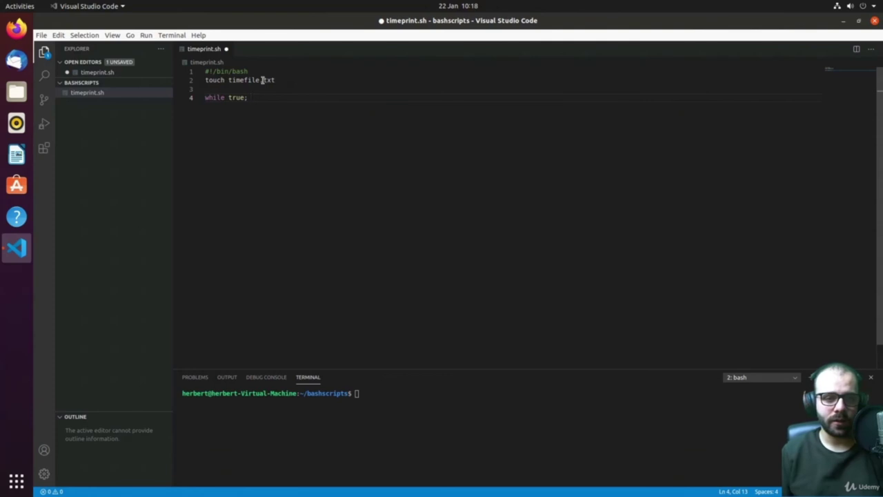
type("do")
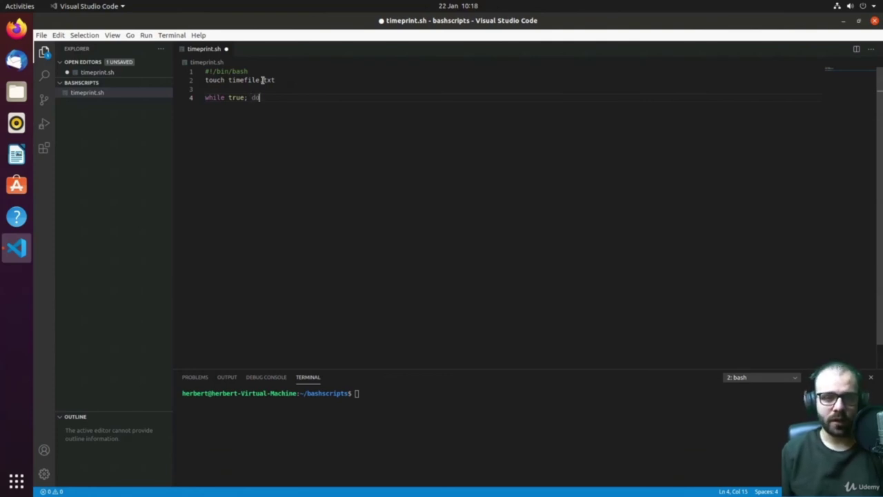
key("Return")
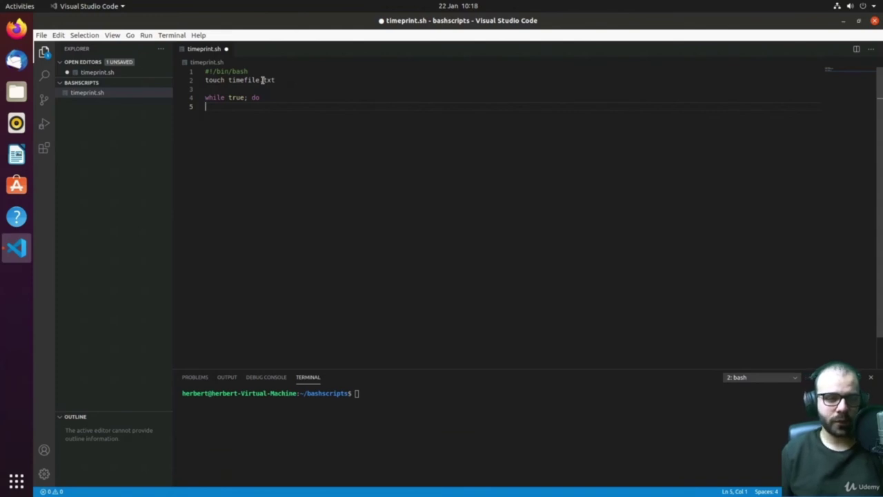
type("date")
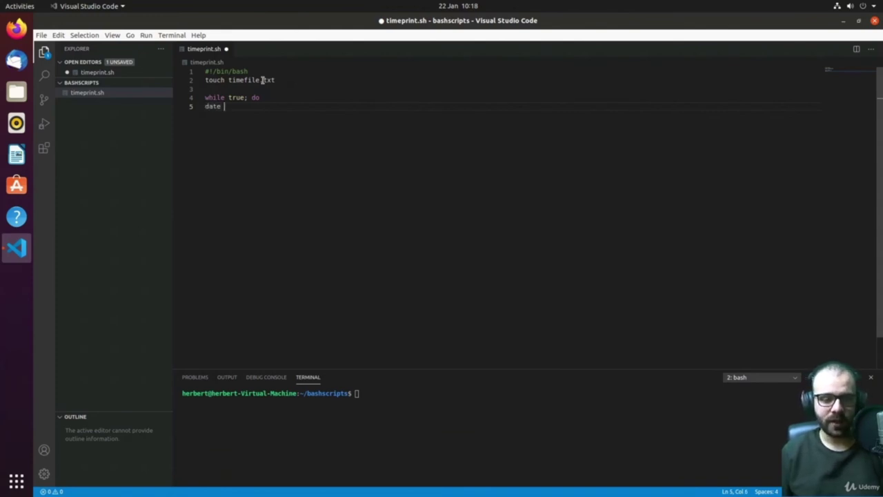
Run the date command in the integrated terminal to check its output
left_click(434, 421)
type("date")
key("Return")
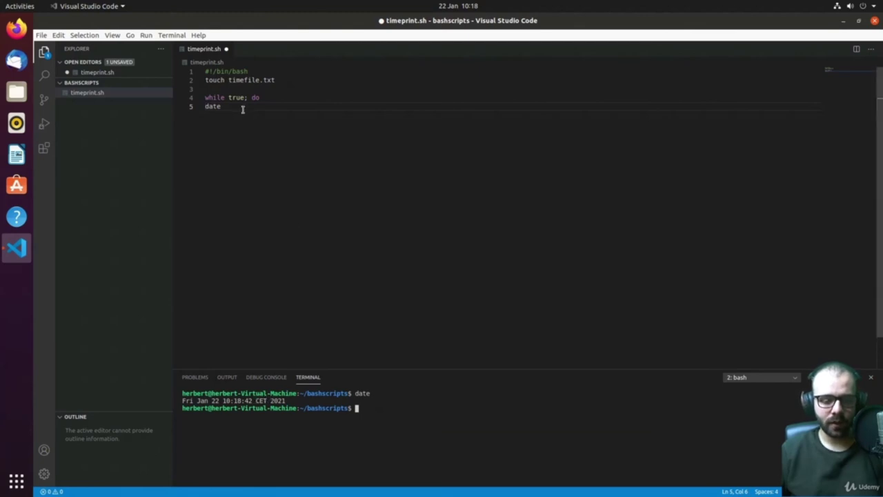
Complete line 5 of the script as date | cat >> timefile.txt and start a new line
type(">")
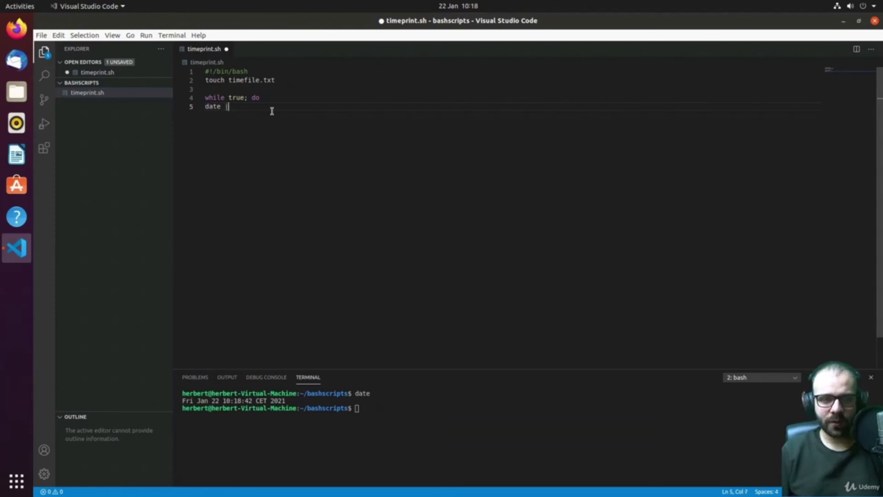
type(" cat |")
key("BackSpace")
type(">>")
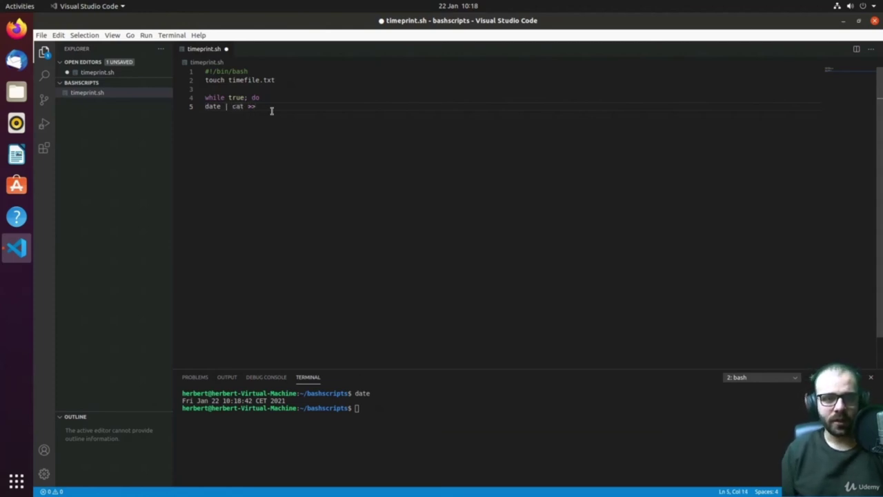
type(" timefile.txt")
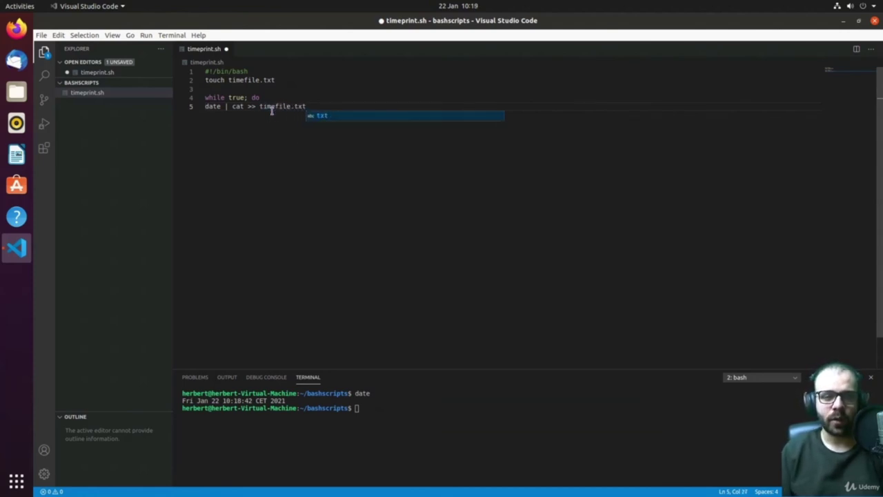
key("Return")
key("Return")
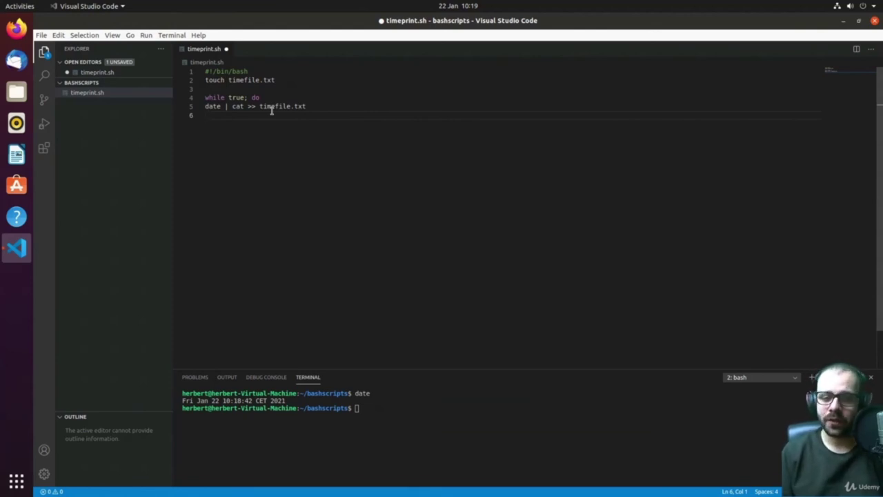
Add echo "Waiting for 5 seconds" as line 6 of the script
type("echo \"")
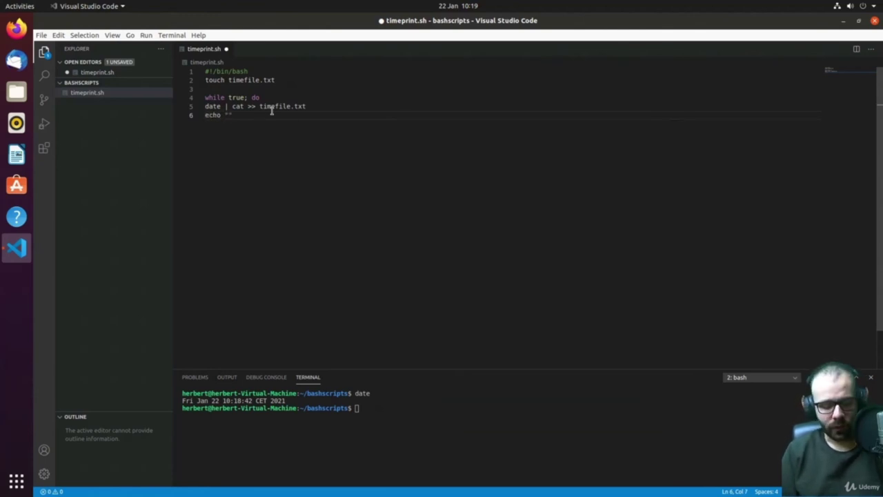
type("Waiting for ")
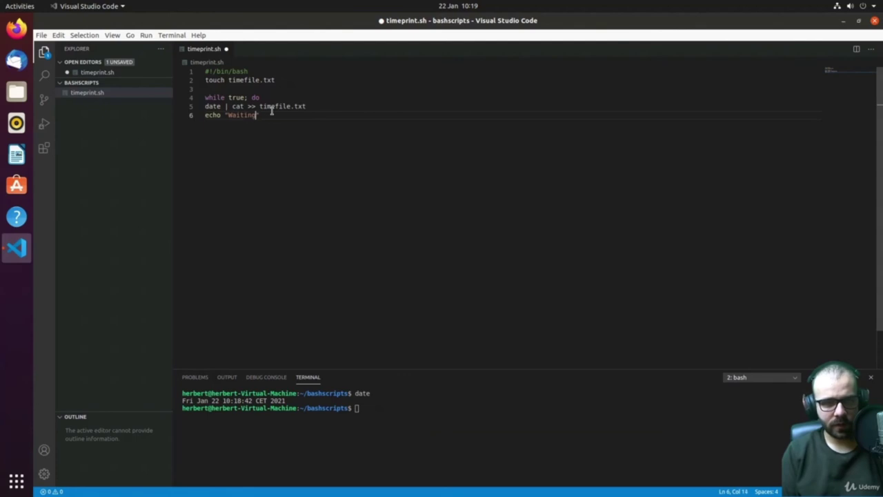
type("5 seconds")
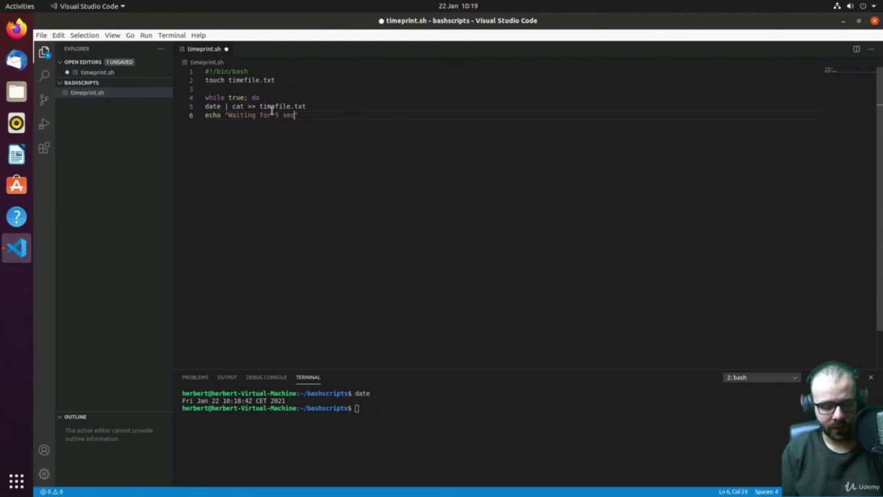
key("End")
key("Return")
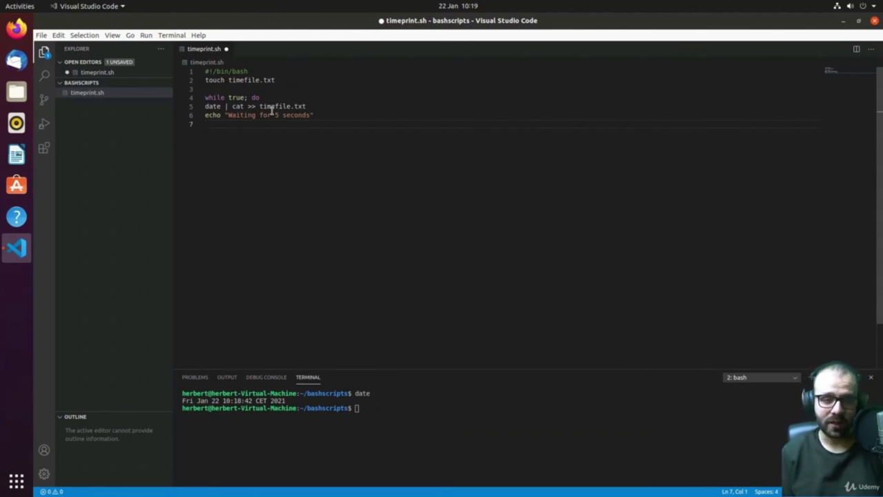
Add sleep 5 on line 7, close the loop with done on line 8, and save timeprint.sh
type("sleep 5")
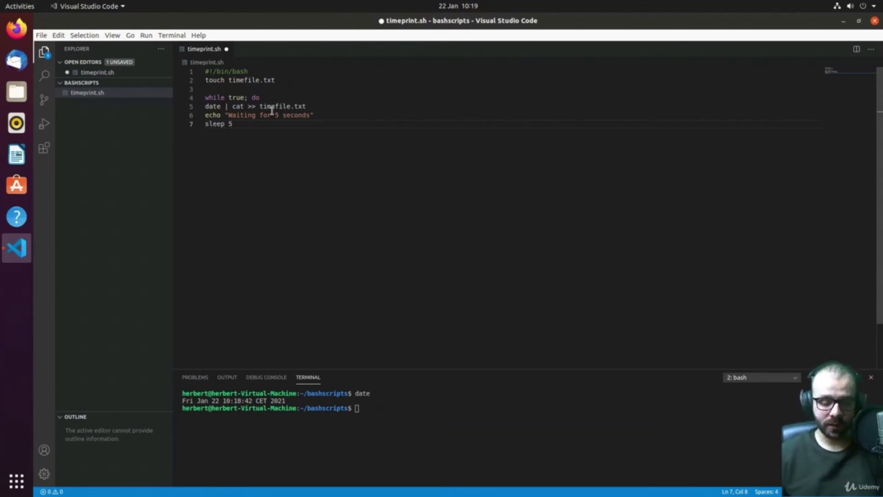
key("Return")
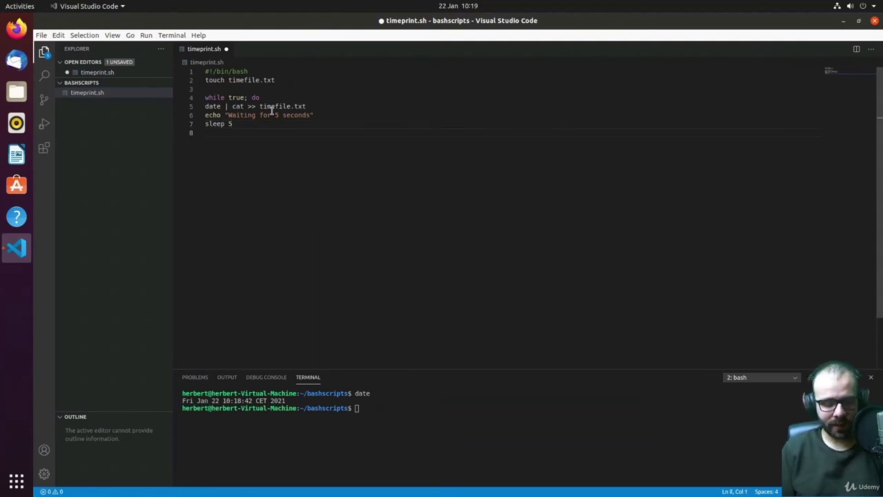
type("done")
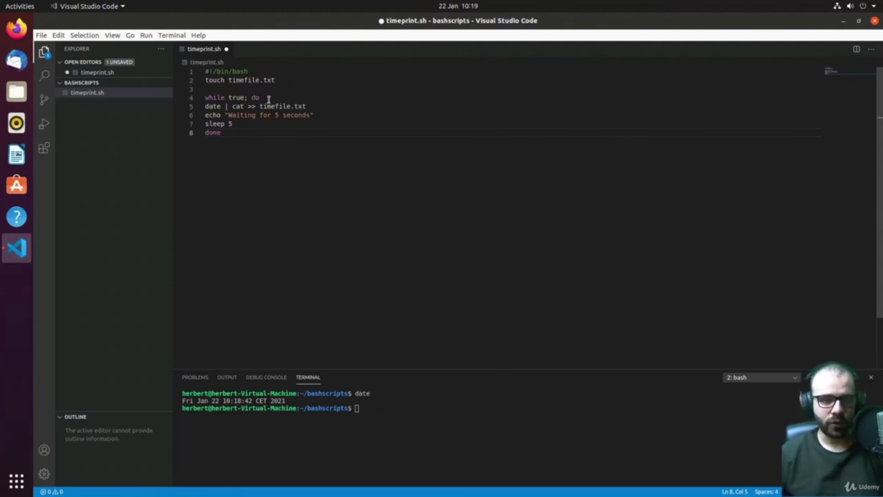
key("ctrl+s")
List the bashscripts folder's files in the terminal with ls and try to run ./timeprint.sh
left_click(467, 420)
type("ls")
key("Return")
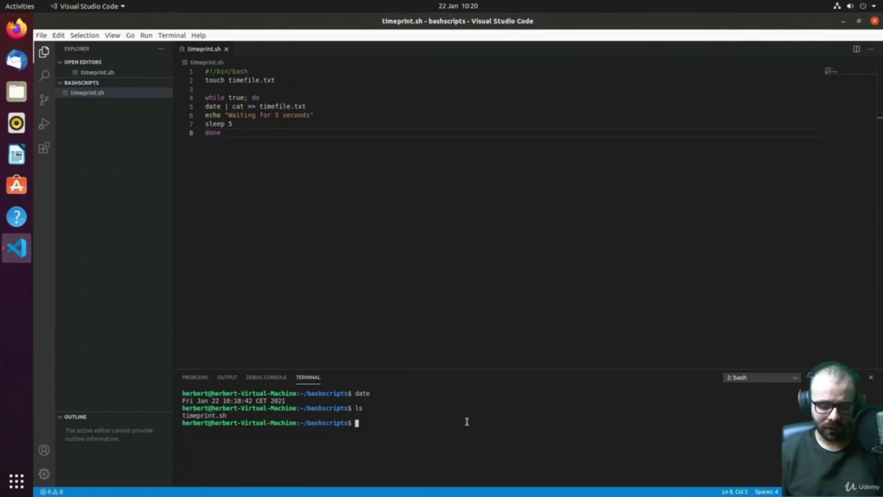
type("./time")
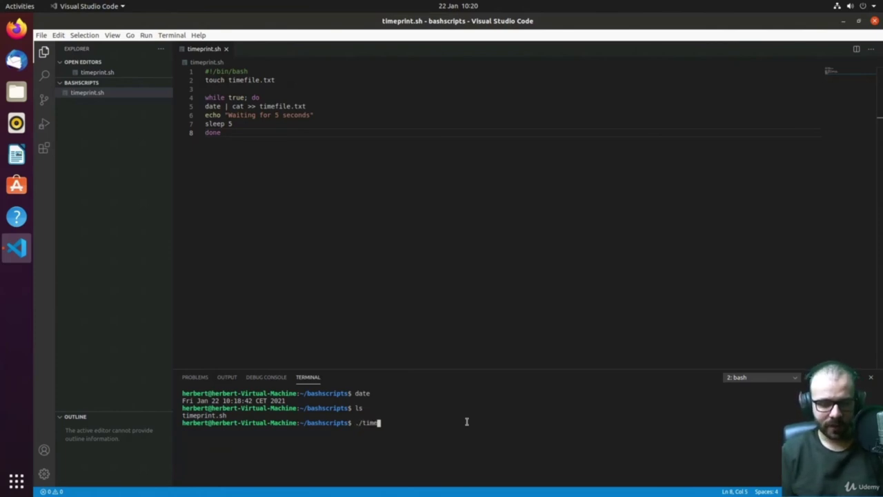
type("print.sh")
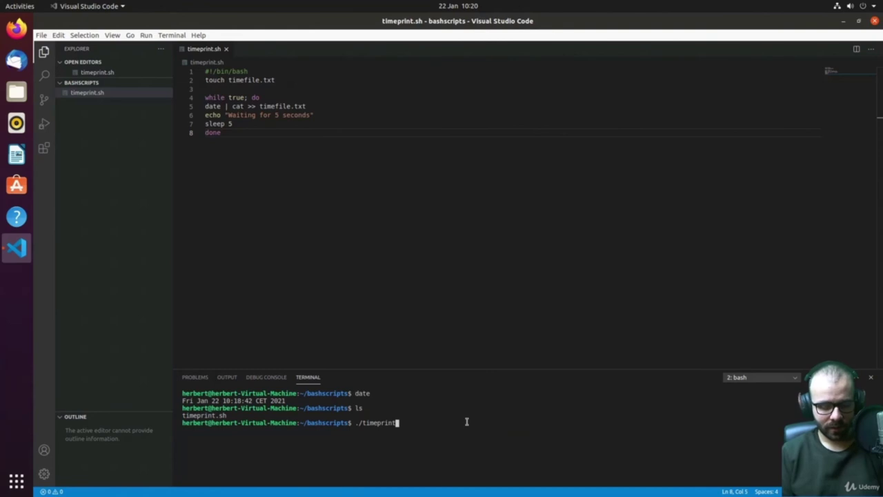
key("Return")
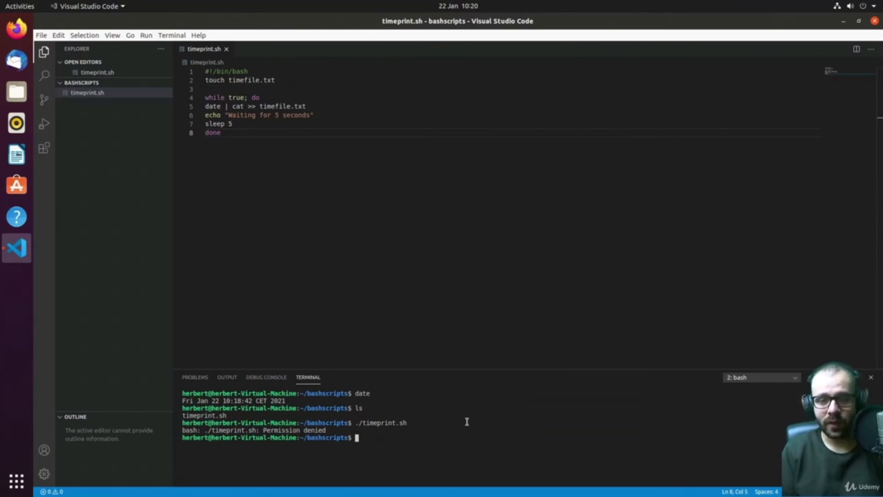
Make the script executable in the terminal with chmod +x timeprint.sh
type("chm")
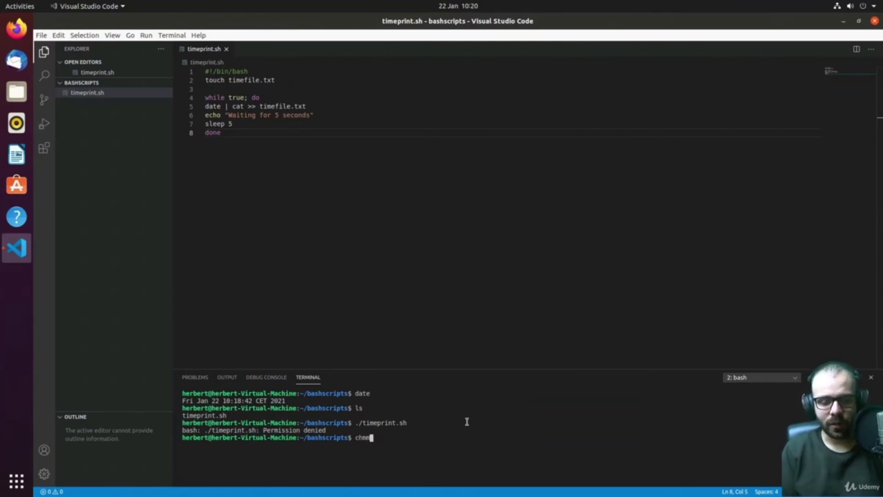
type("od")
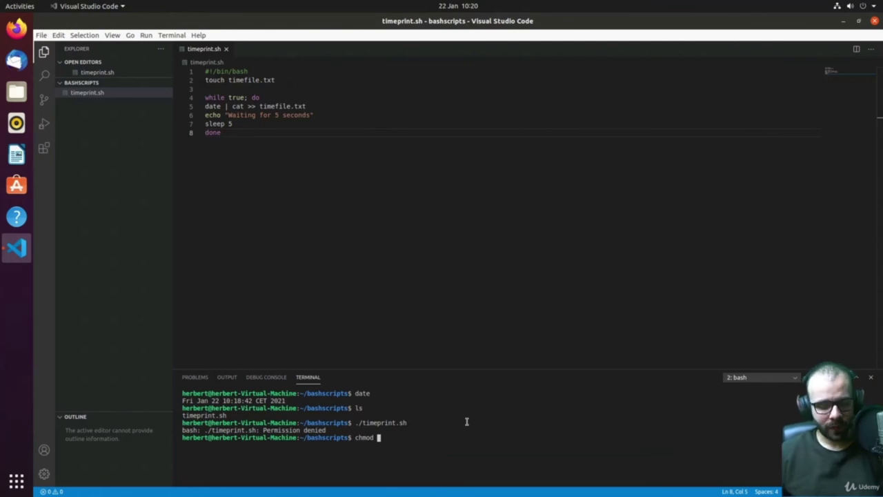
type("+x")
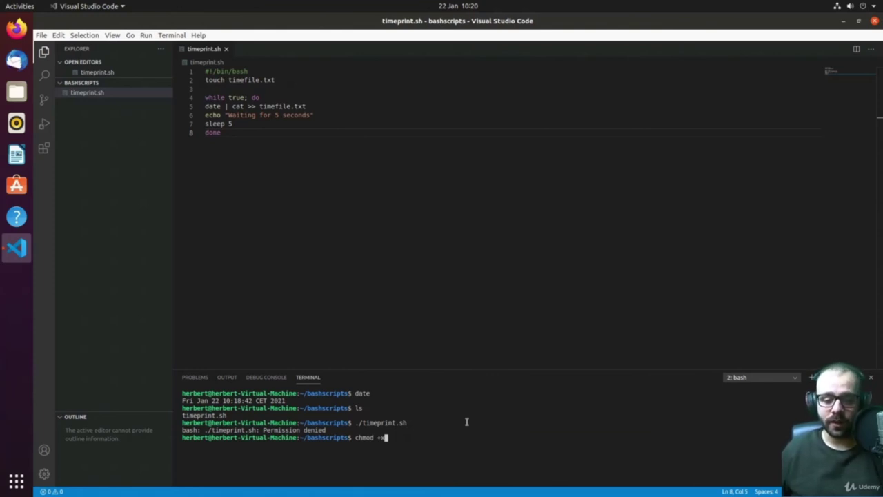
key("Return")
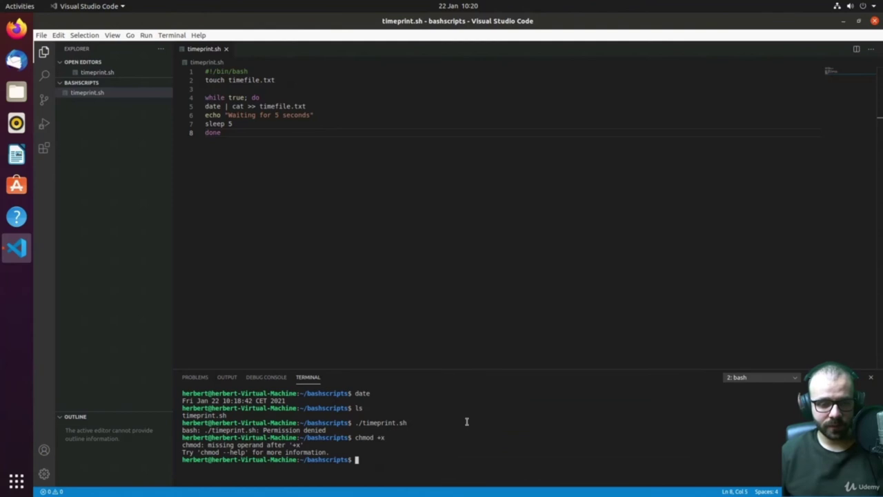
key("Up")
type("time")
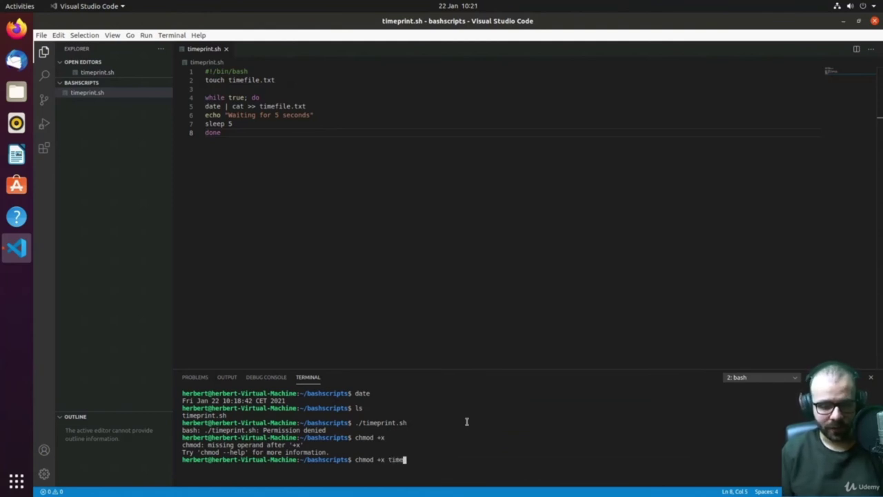
key("Tab")
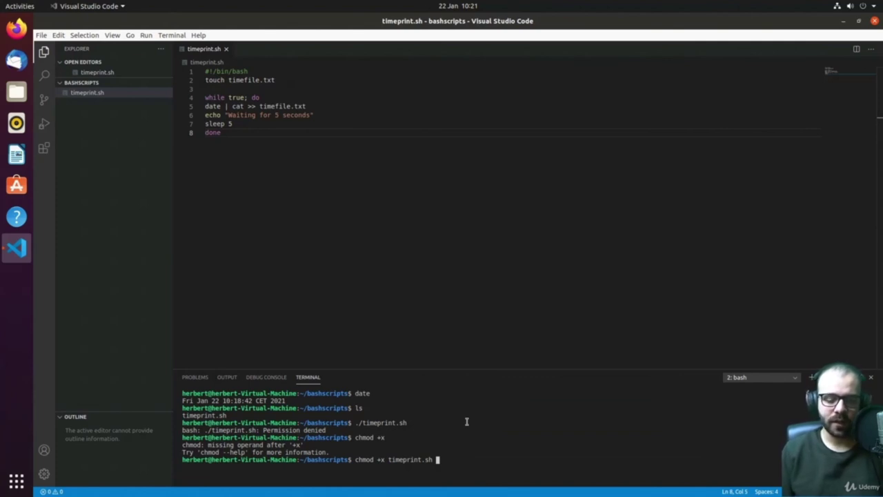
key("Return")
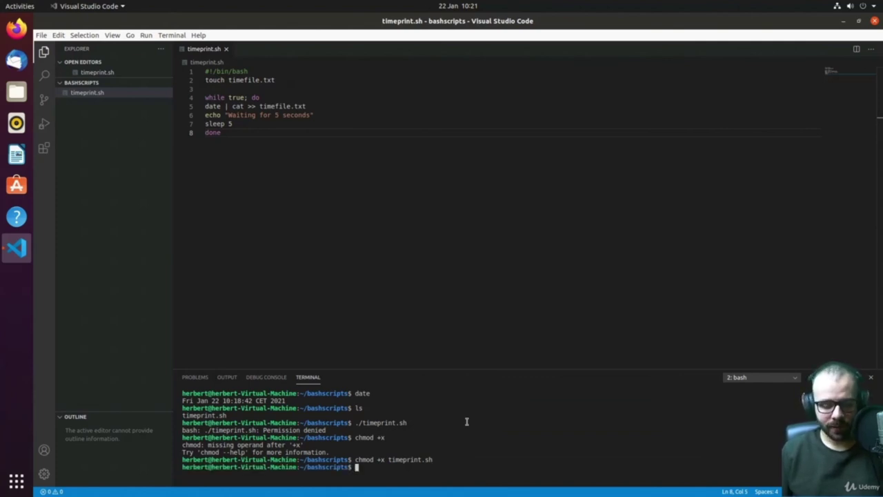
List the folder's files again with ls and highlight the timeprint.sh entry
type("ls")
key("Return")
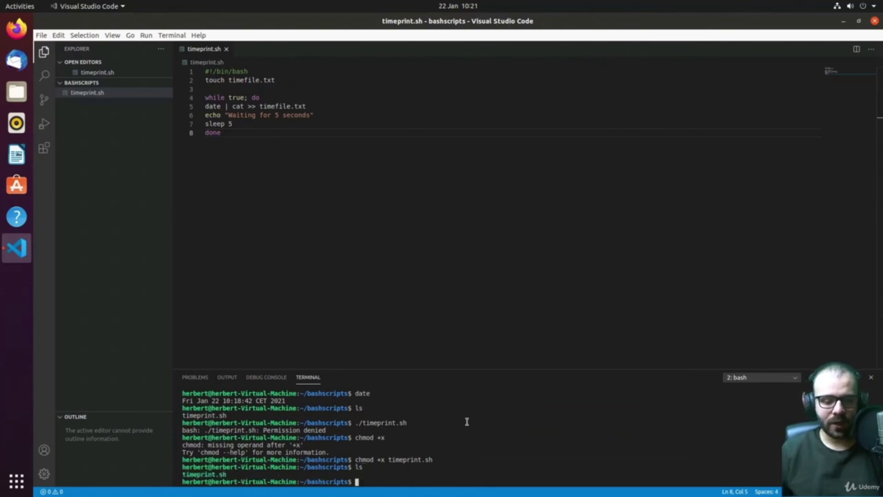
left_click_drag(229, 474, 180, 477)
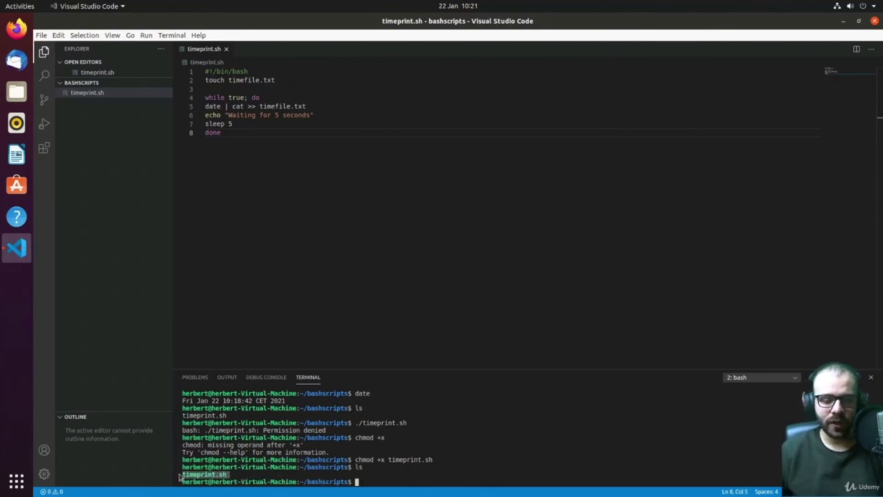
Run ./timeprint.sh in the terminal and open timefile.txt to follow the timestamps it writes
left_click(468, 474)
type("./timeprinmt")
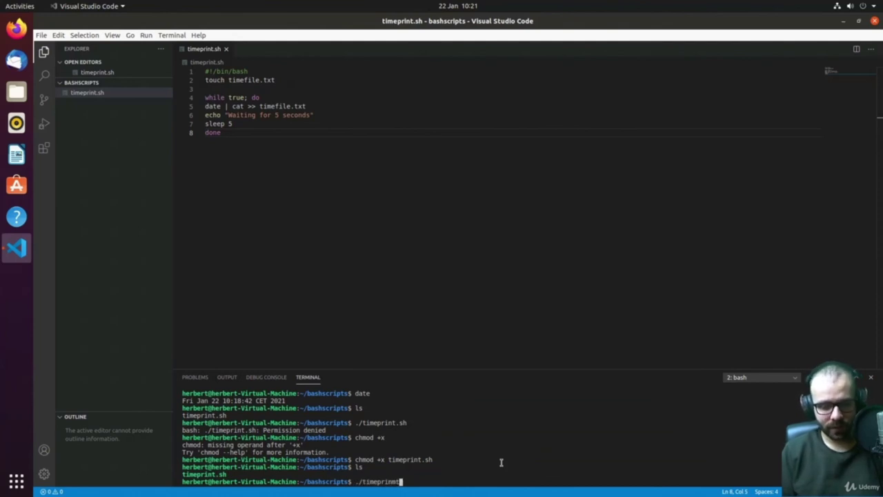
key("BackSpace")
key("BackSpace")
type("t.sh")
key("Tab")
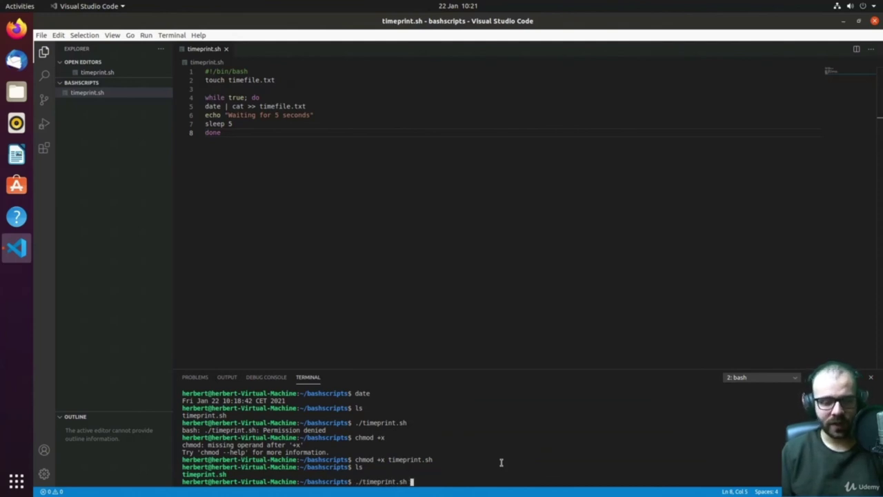
key("Return")
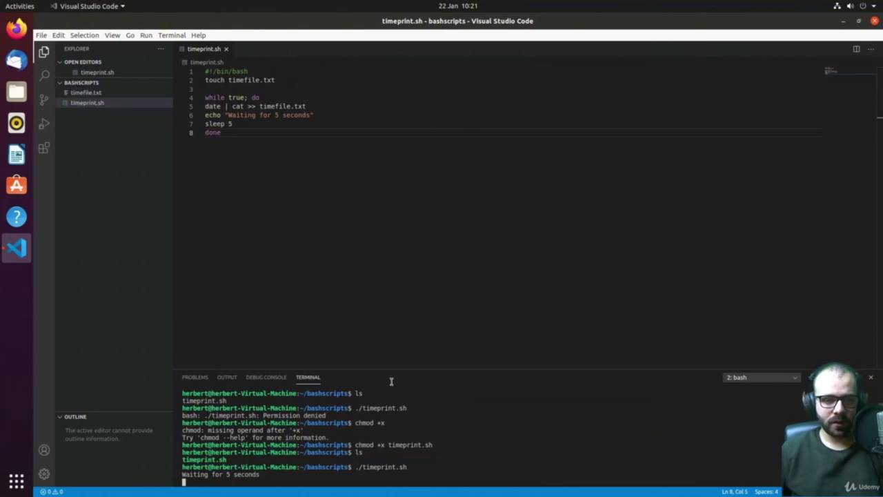
left_click(88, 92)
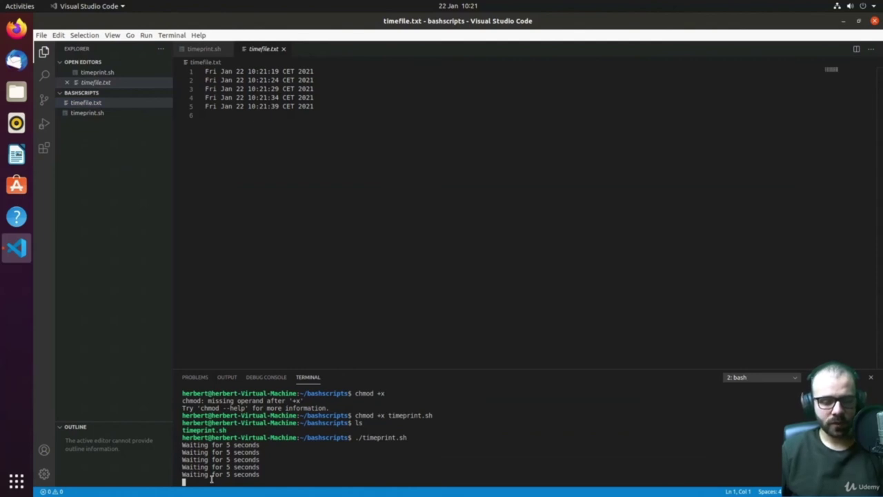
Interrupt the running script in the terminal and run ./timeprint.sh again
key("ctrl+c")
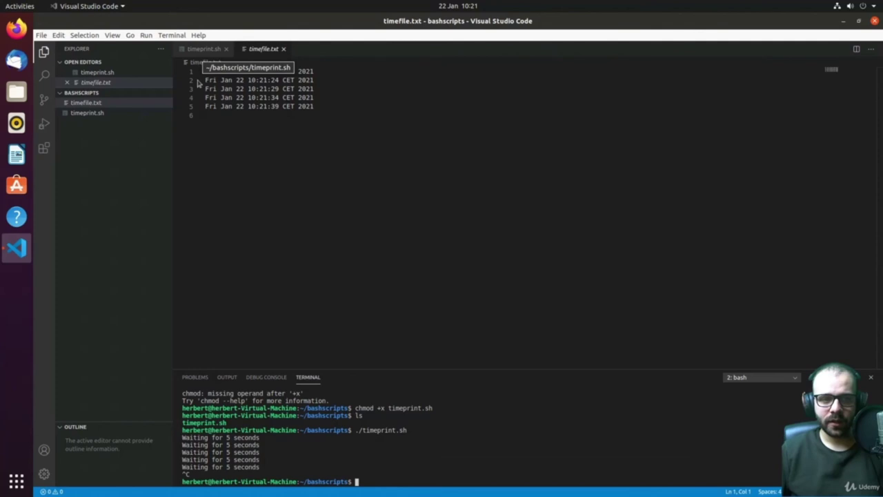
key("Up")
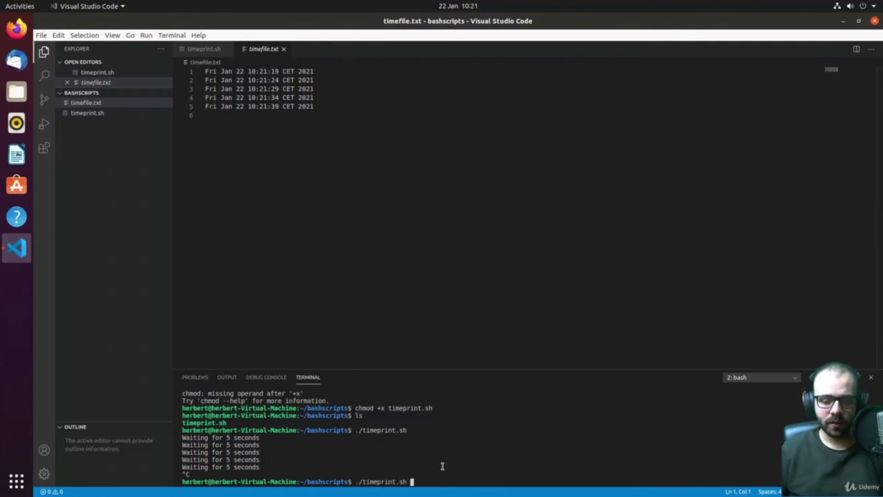
key("Return")
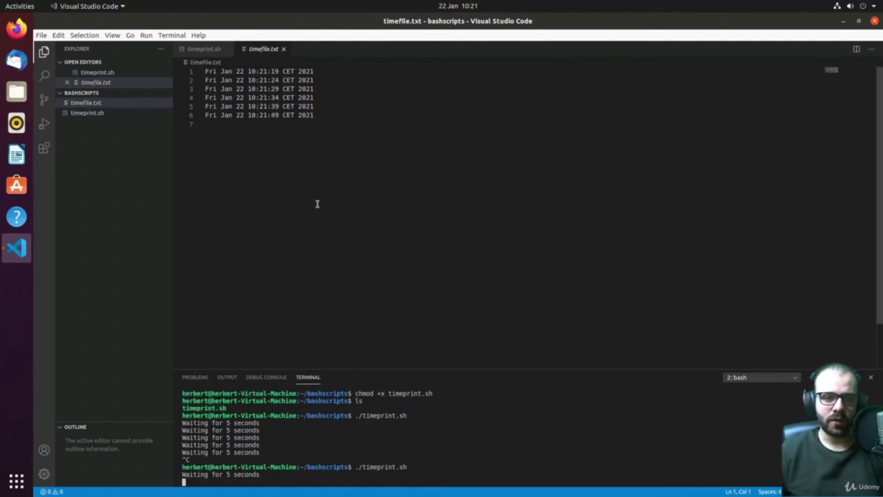